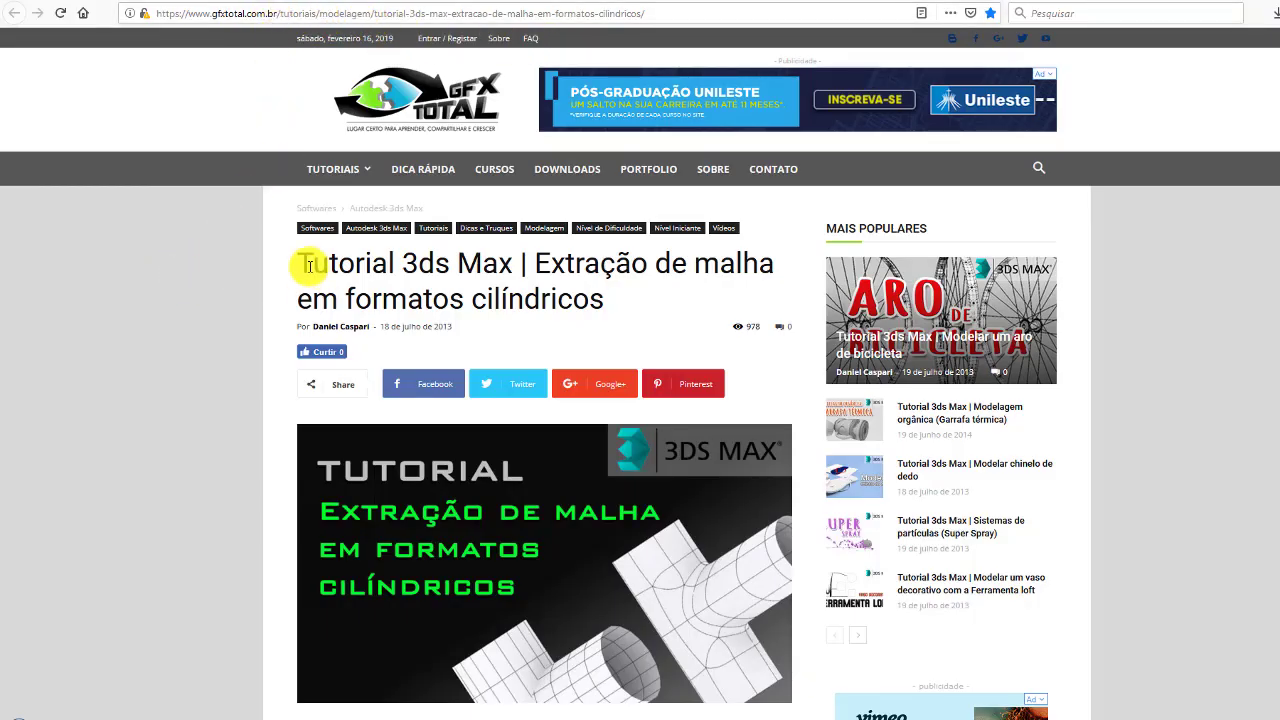
Step: Highlight the tutorial title's subtitle and scroll through the tutorial page
mouse_move(535, 262)
mouse_down()
mouse_move(412, 297)
mouse_move(606, 298)
mouse_up()
scroll(600, 297, down, 1)
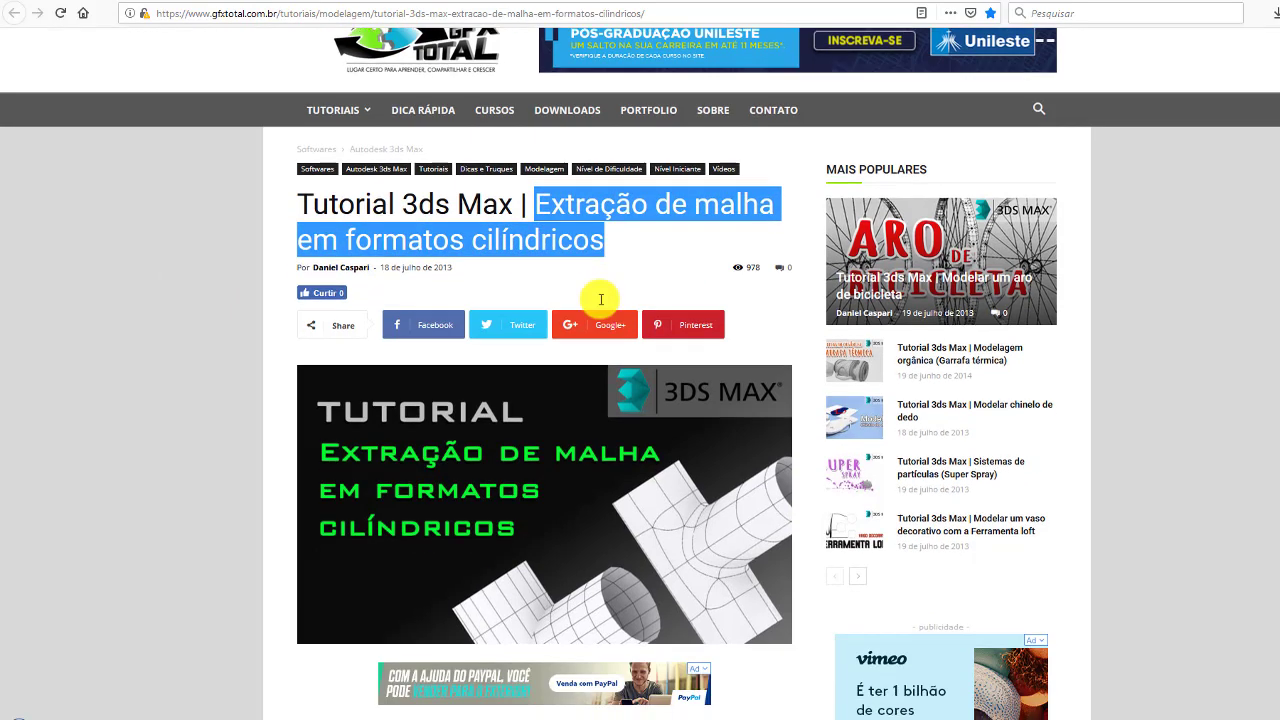
scroll(680, 330, down, 4)
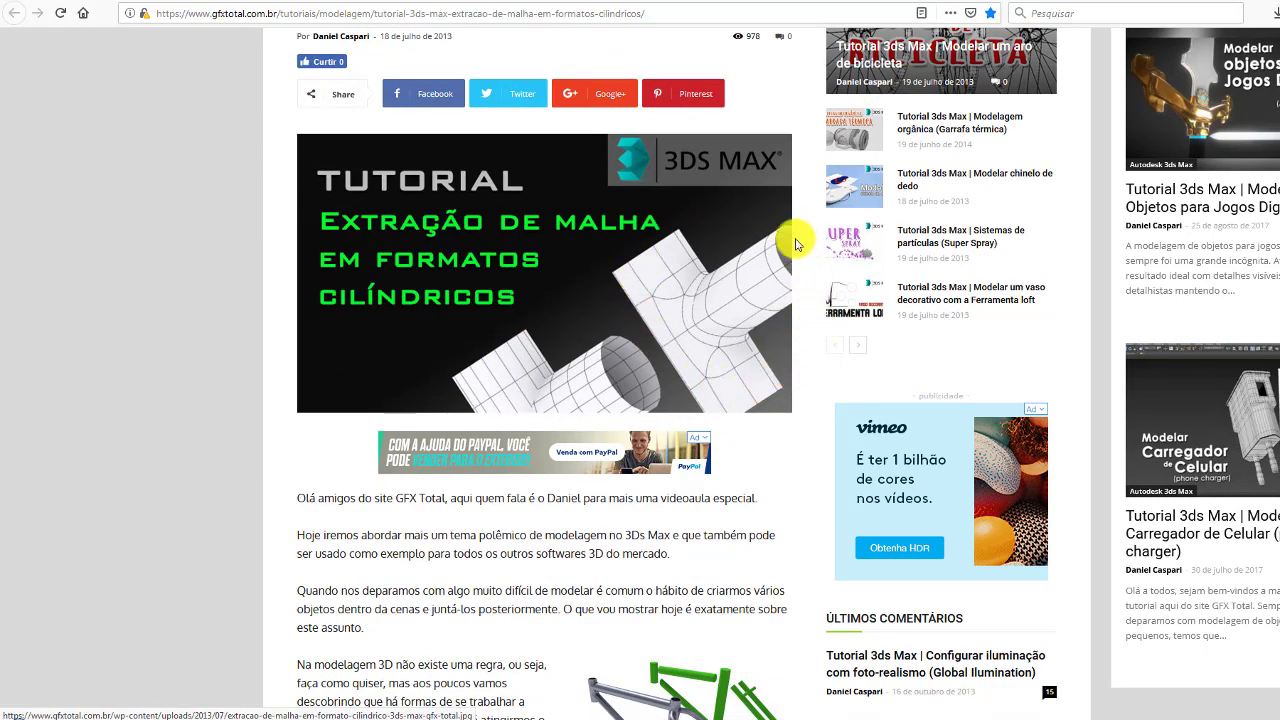
scroll(620, 300, down, 4)
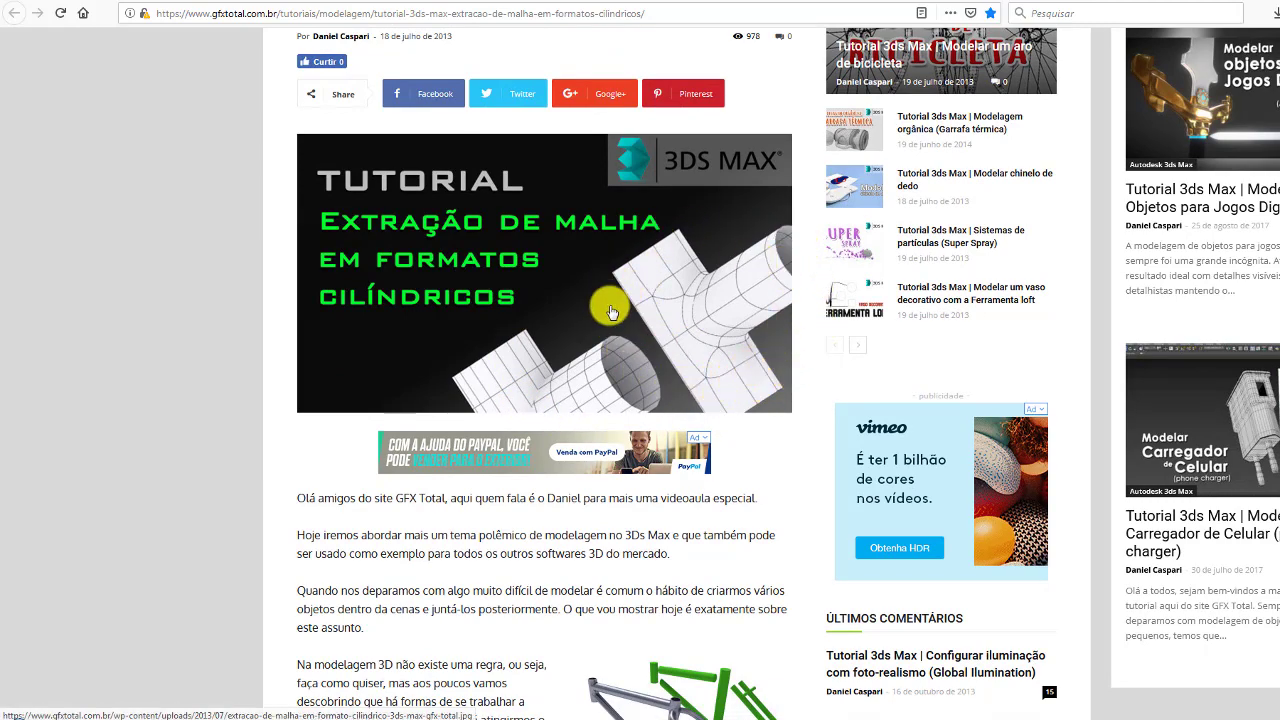
scroll(785, 316, up, 3)
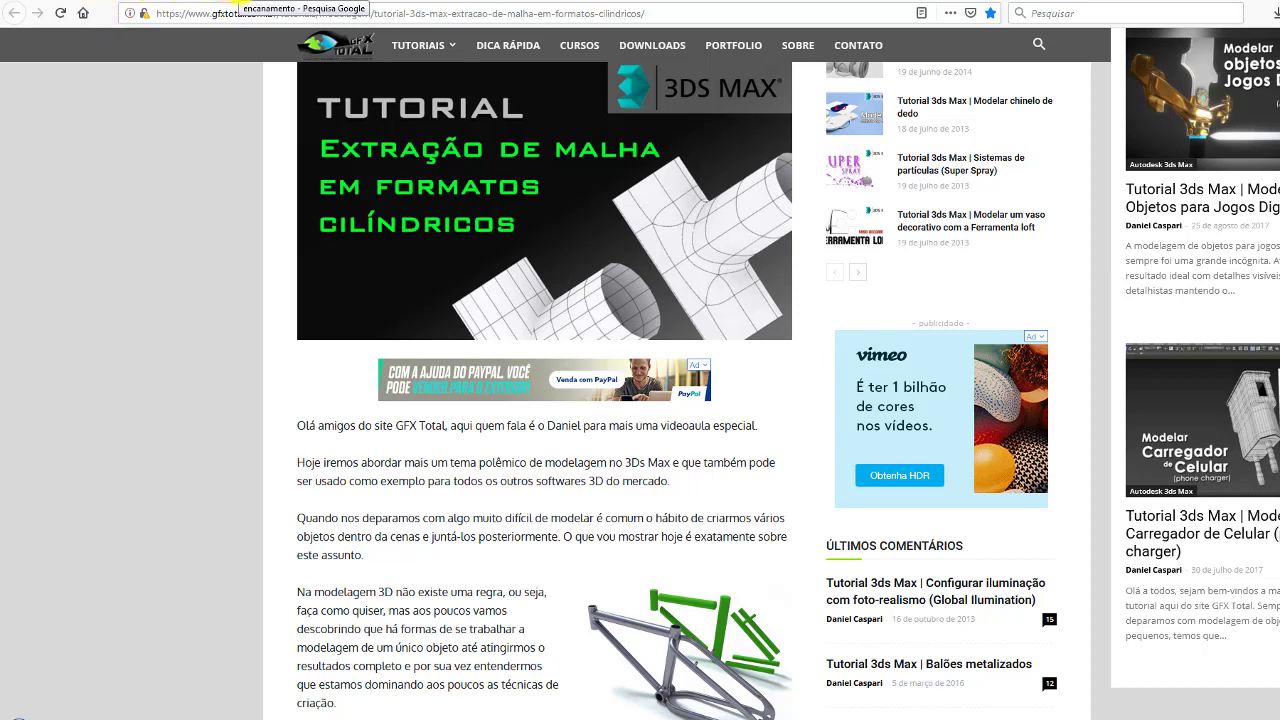
Step: Go to the 'encanamento' Google Images results and browse for the Fotosearch pipe-maze drawing
click(240, 2)
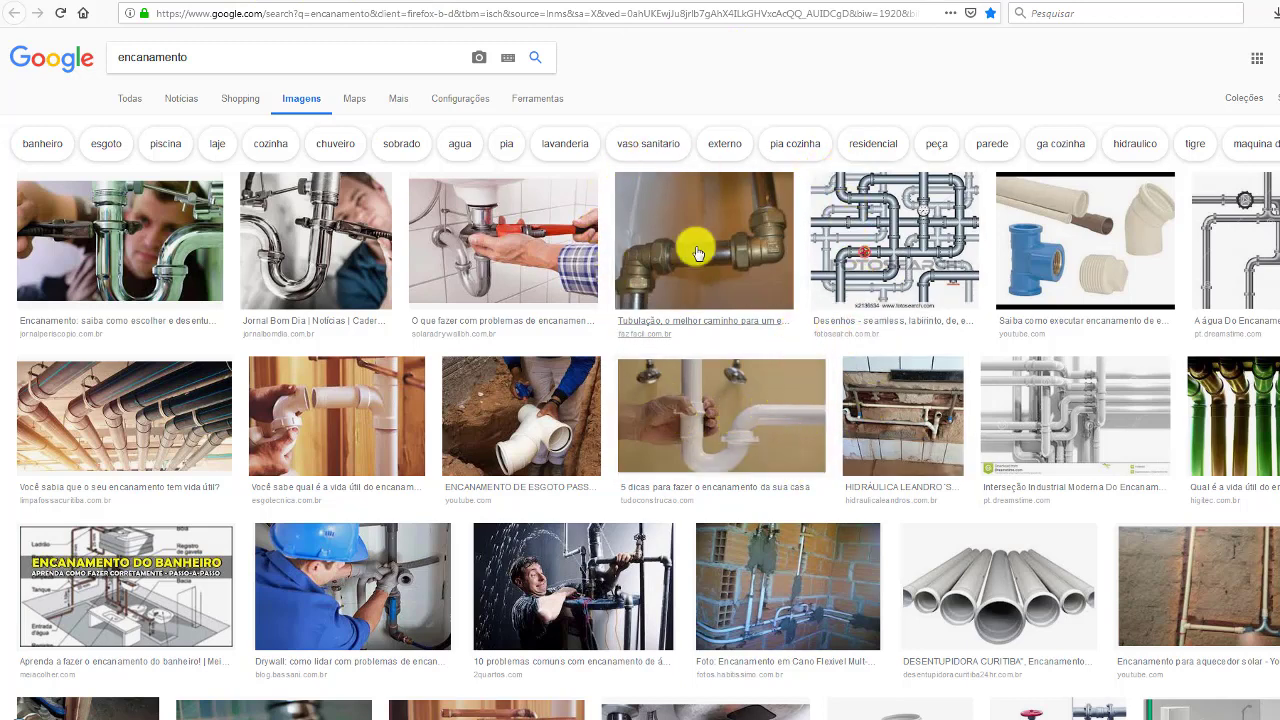
drag(229, 55, 104, 55)
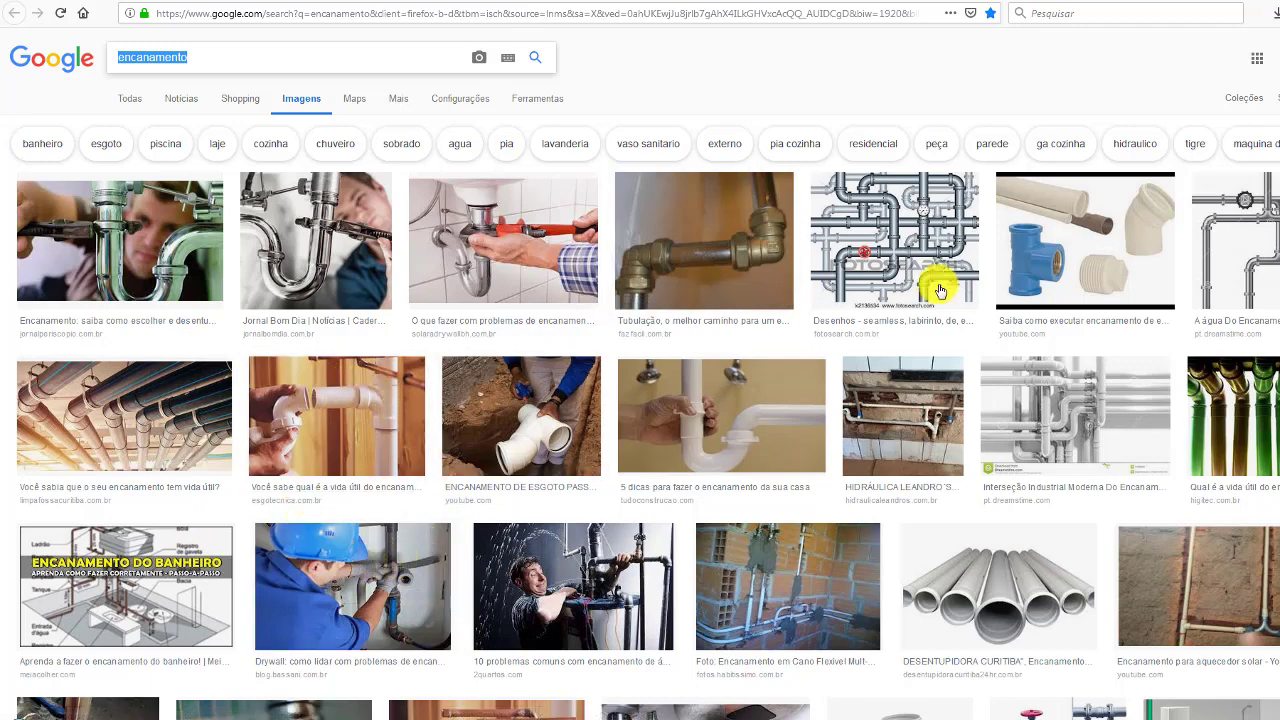
scroll(1129, 253, down, 1)
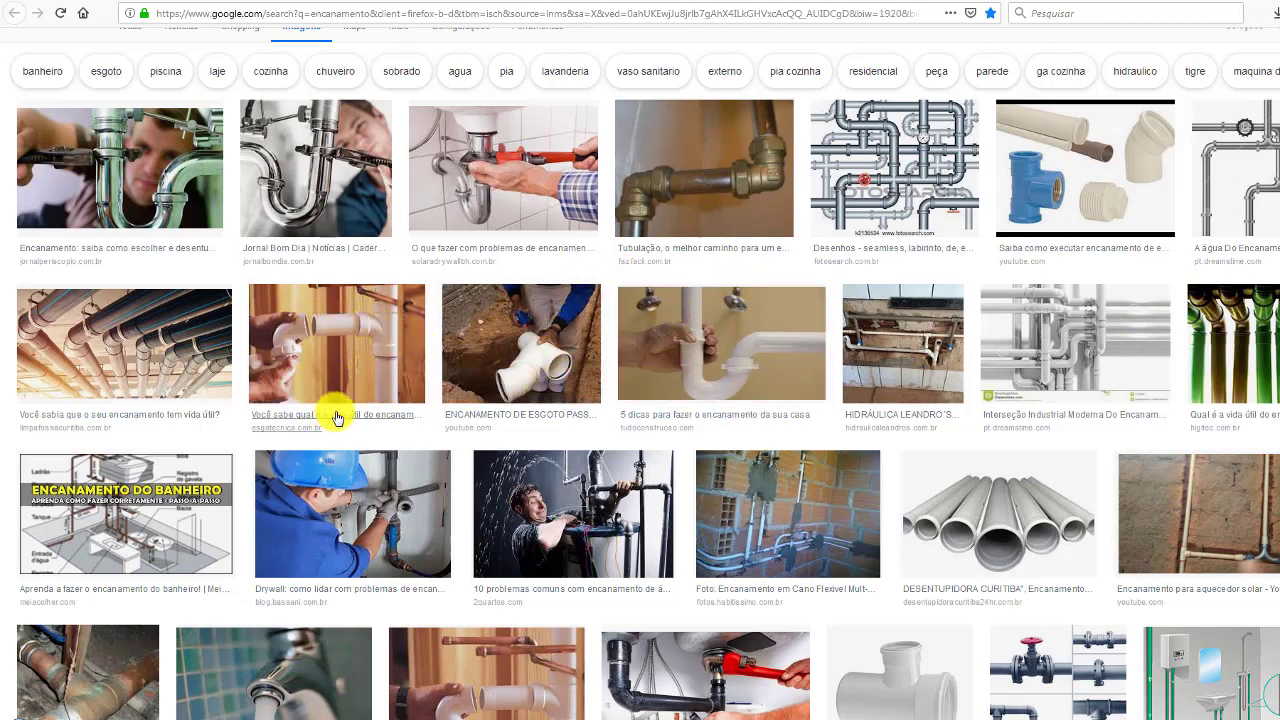
scroll(425, 295, up, 2)
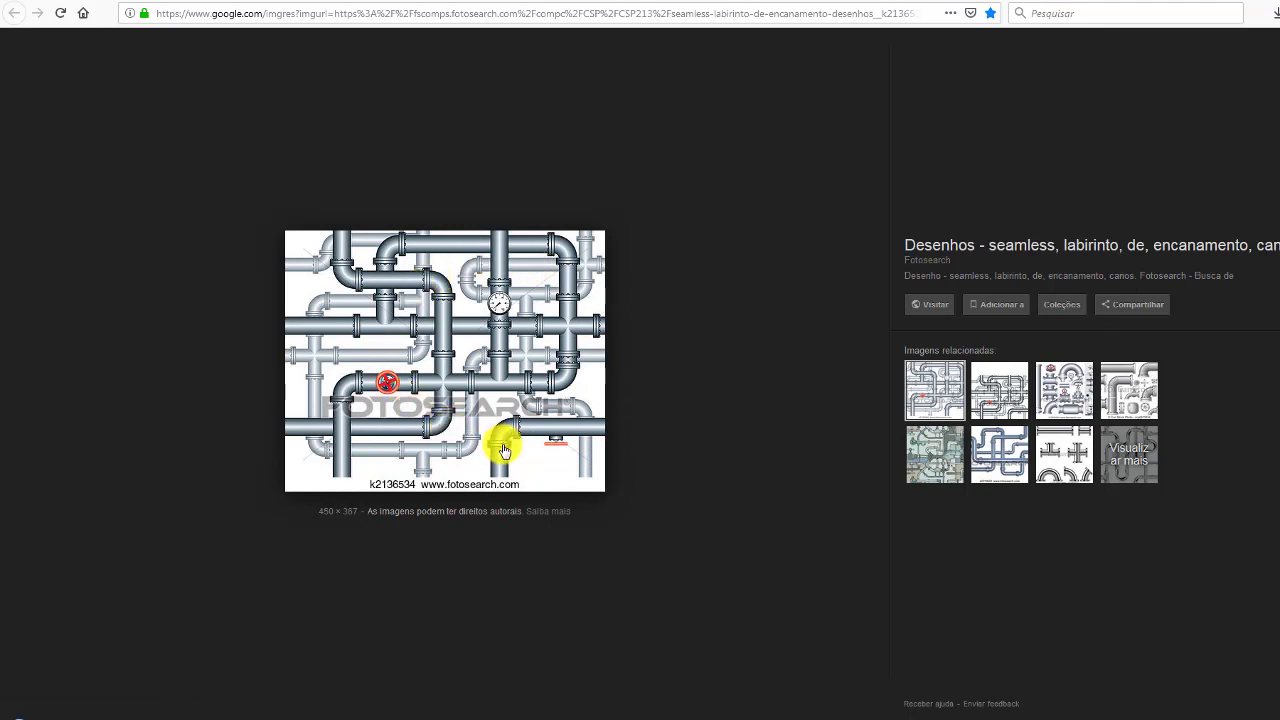
Step: Flip through pipe and welded-tube reference images, then return to the empty 3ds Max scene
key(Right)
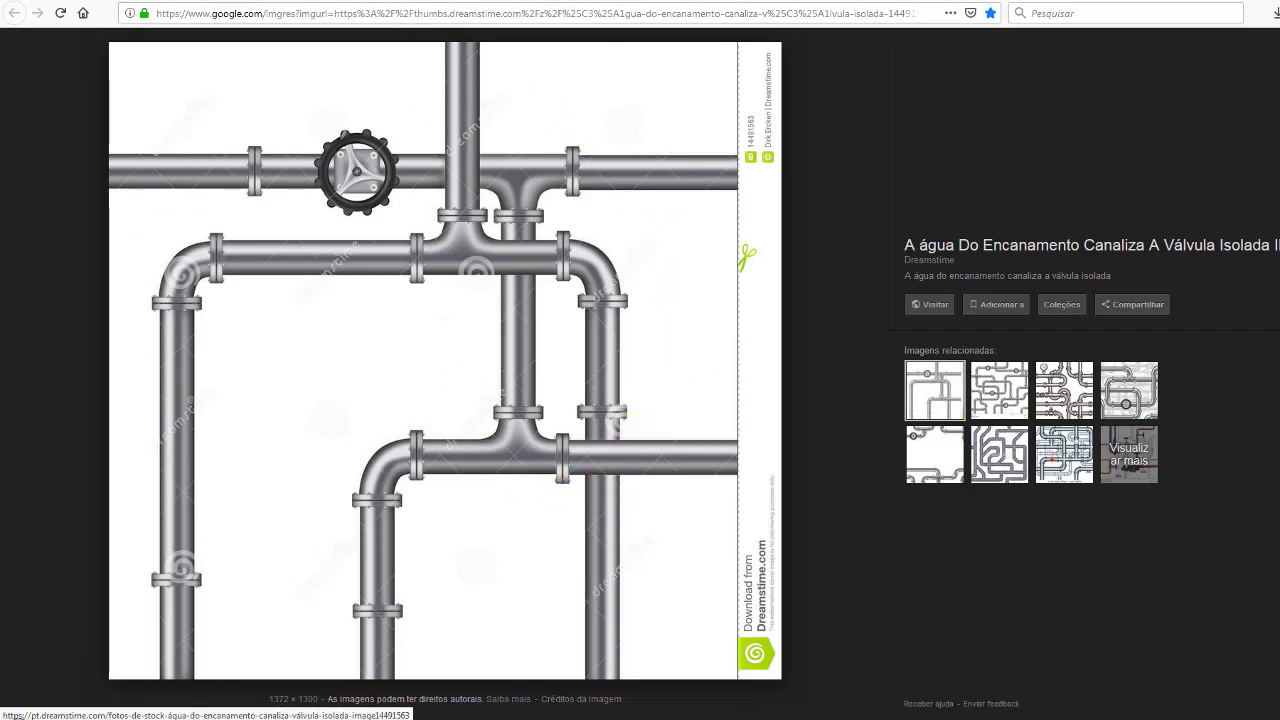
key(Right)
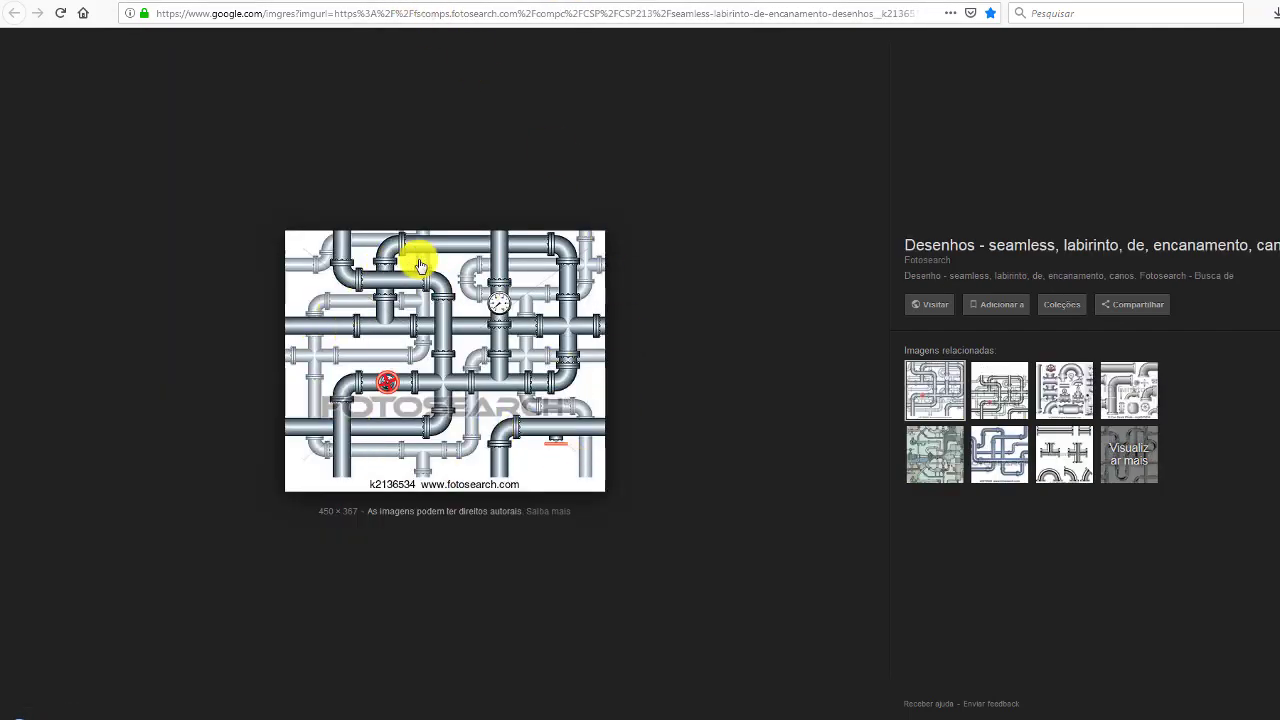
key(Right)
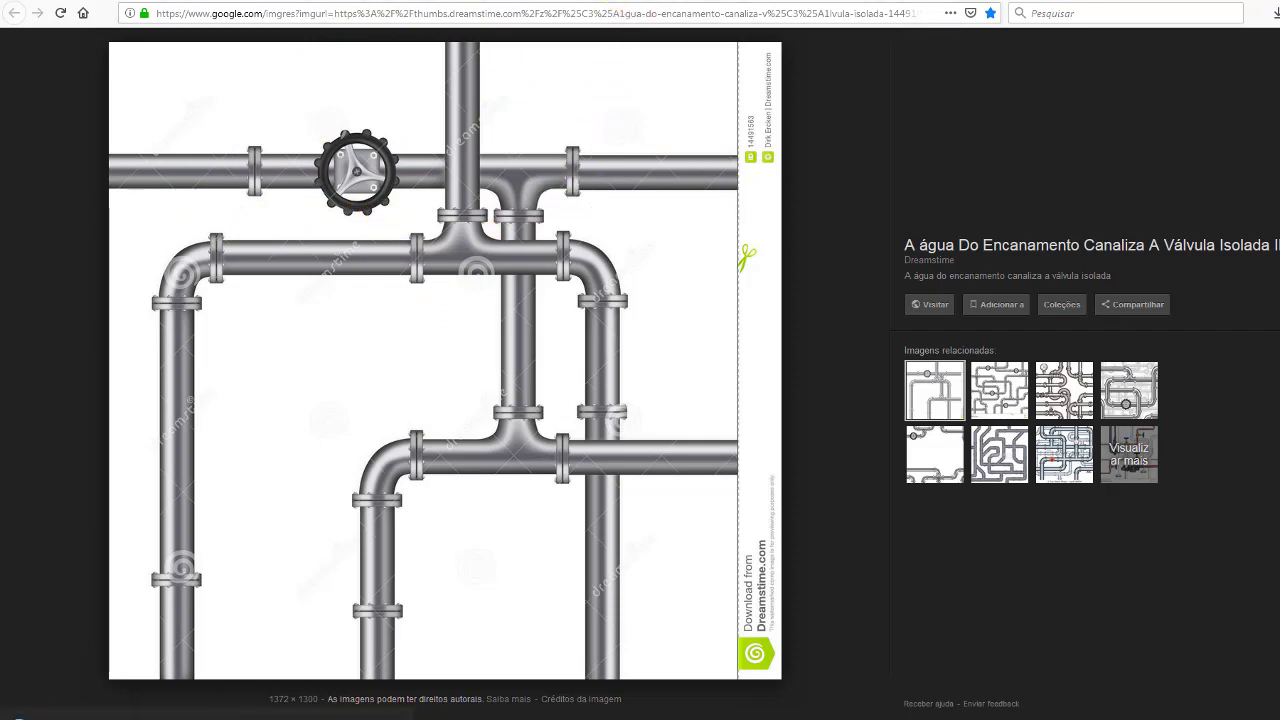
key(Right)
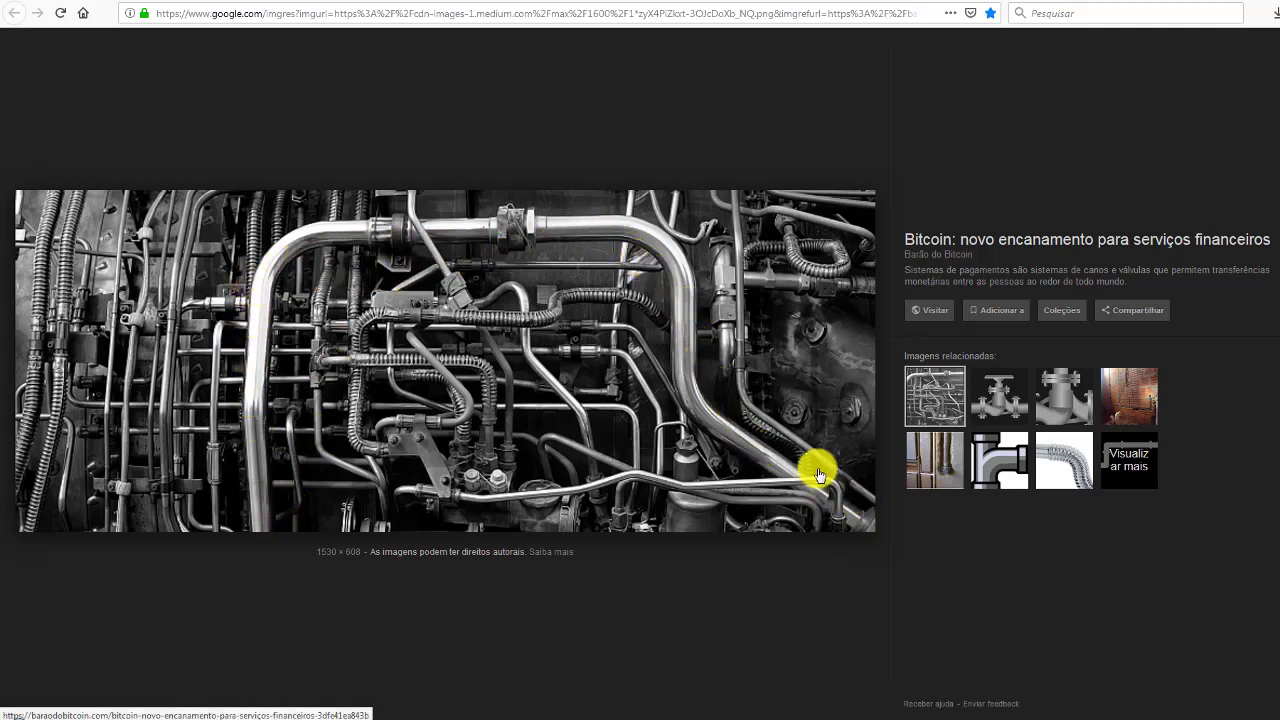
key(Right)
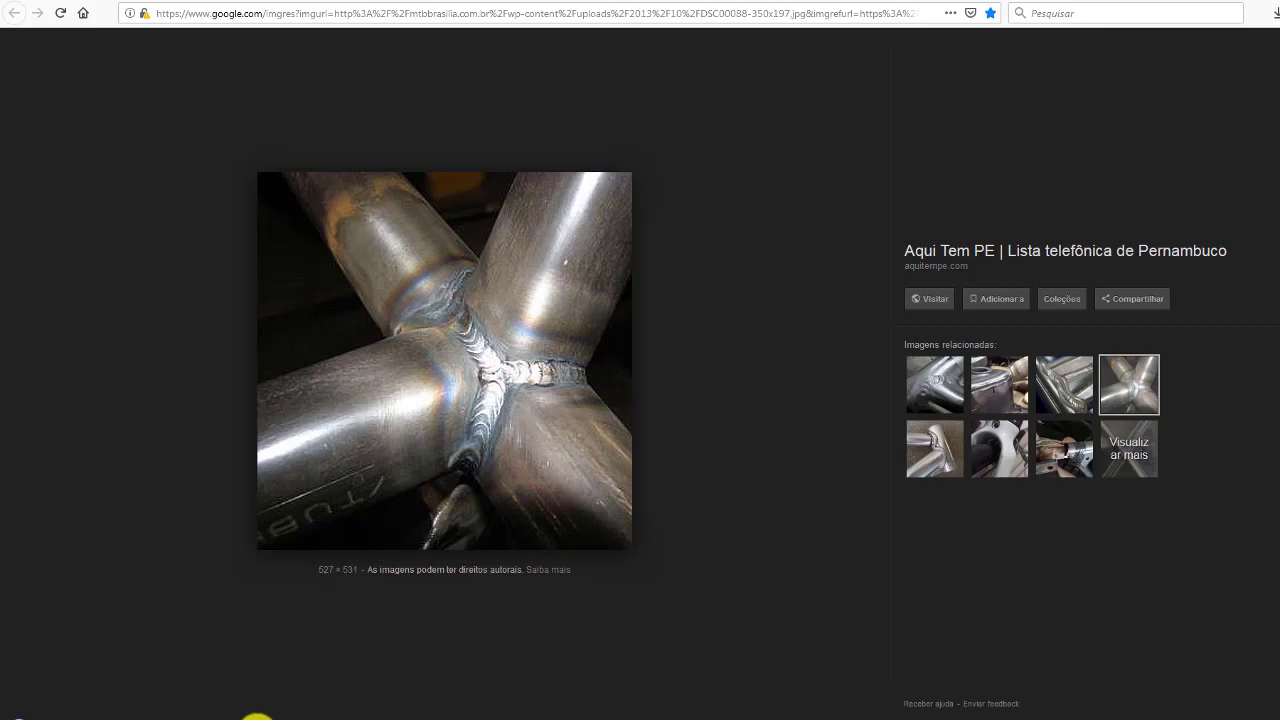
click(255, 718)
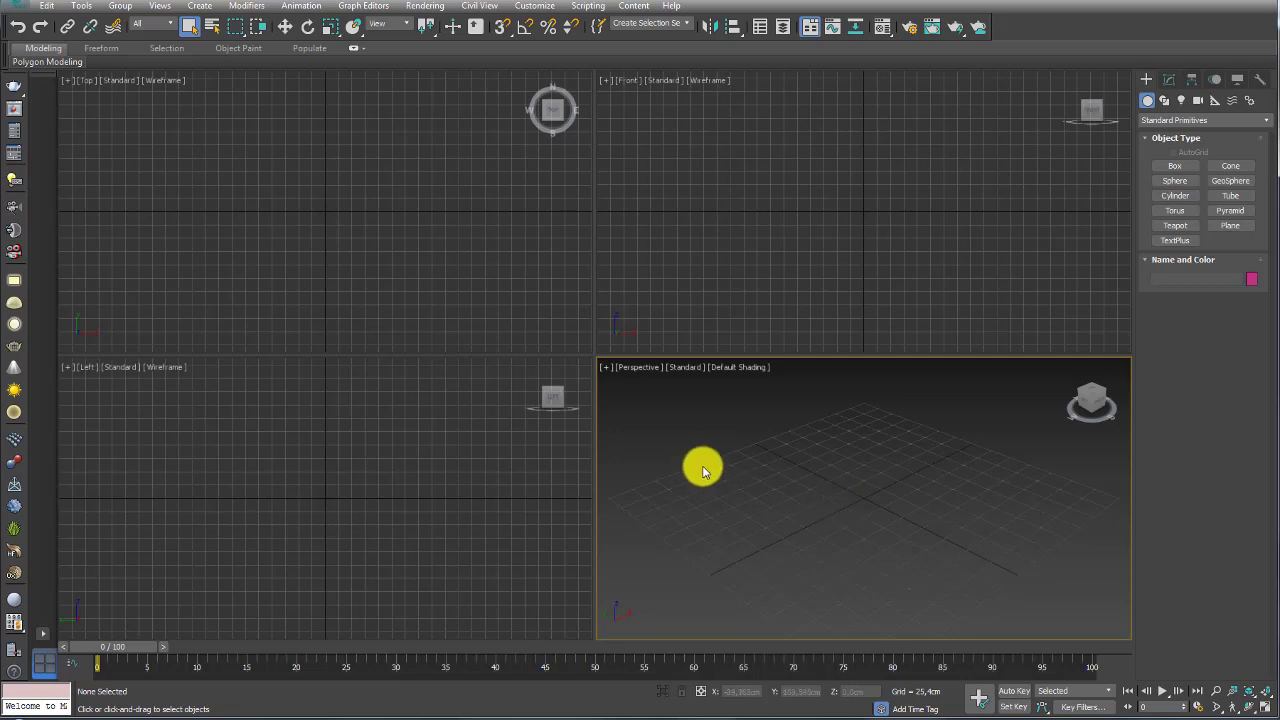
Step: Draw a cylinder at the grid centre, about 24.851 cm radius and 111.8 cm tall
click(1181, 200)
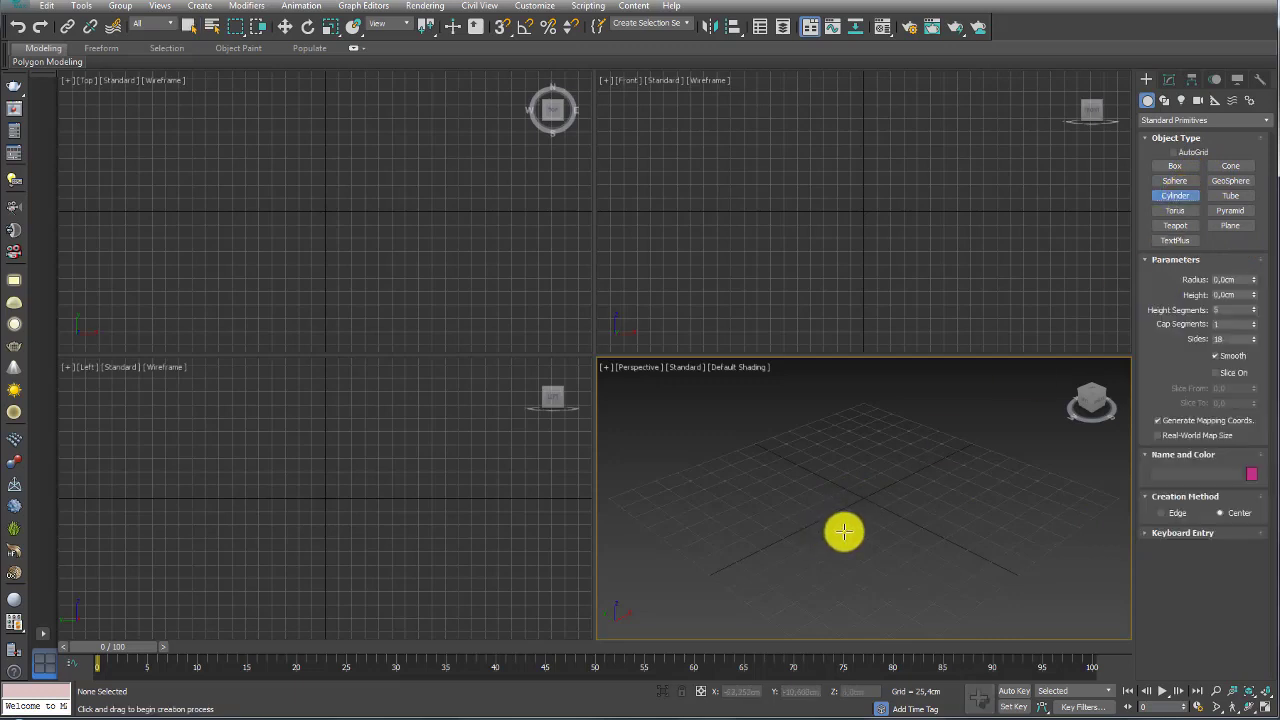
drag(822, 526, 843, 511)
click(846, 428)
right_click(843, 410)
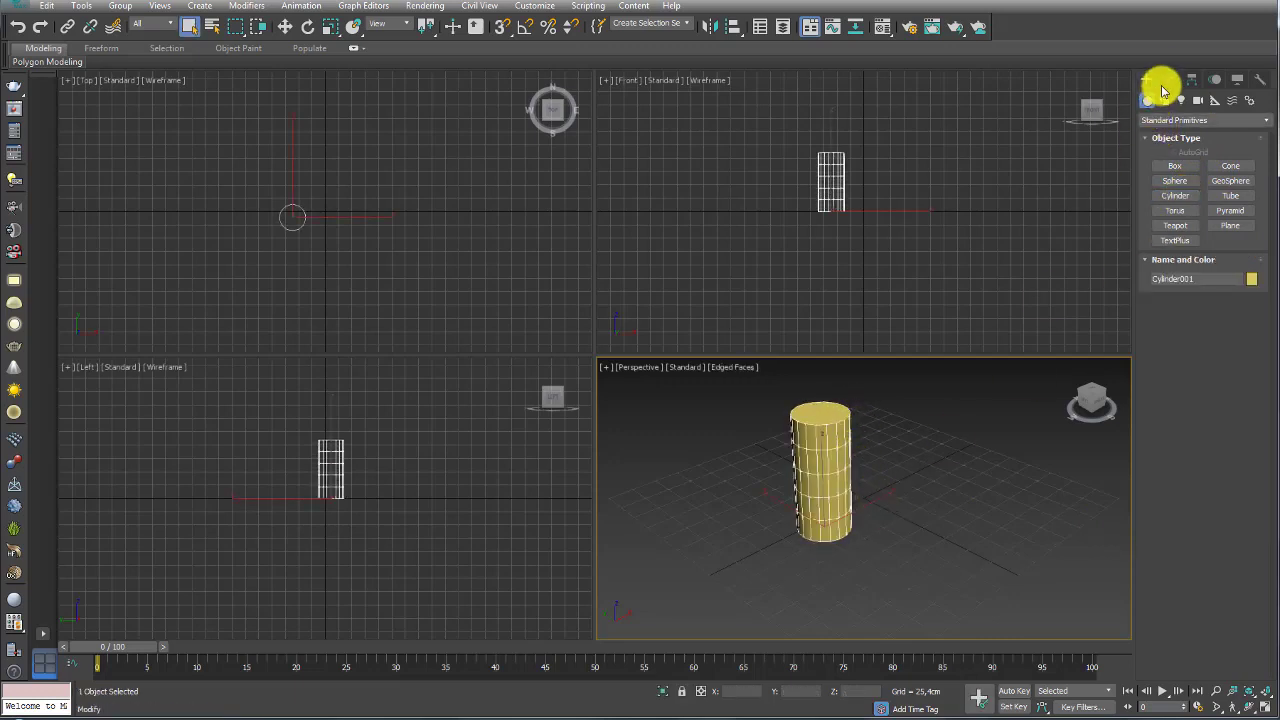
Step: Set the cylinder to 1 height segment and 20 sides
click(1168, 80)
right_click(1254, 362)
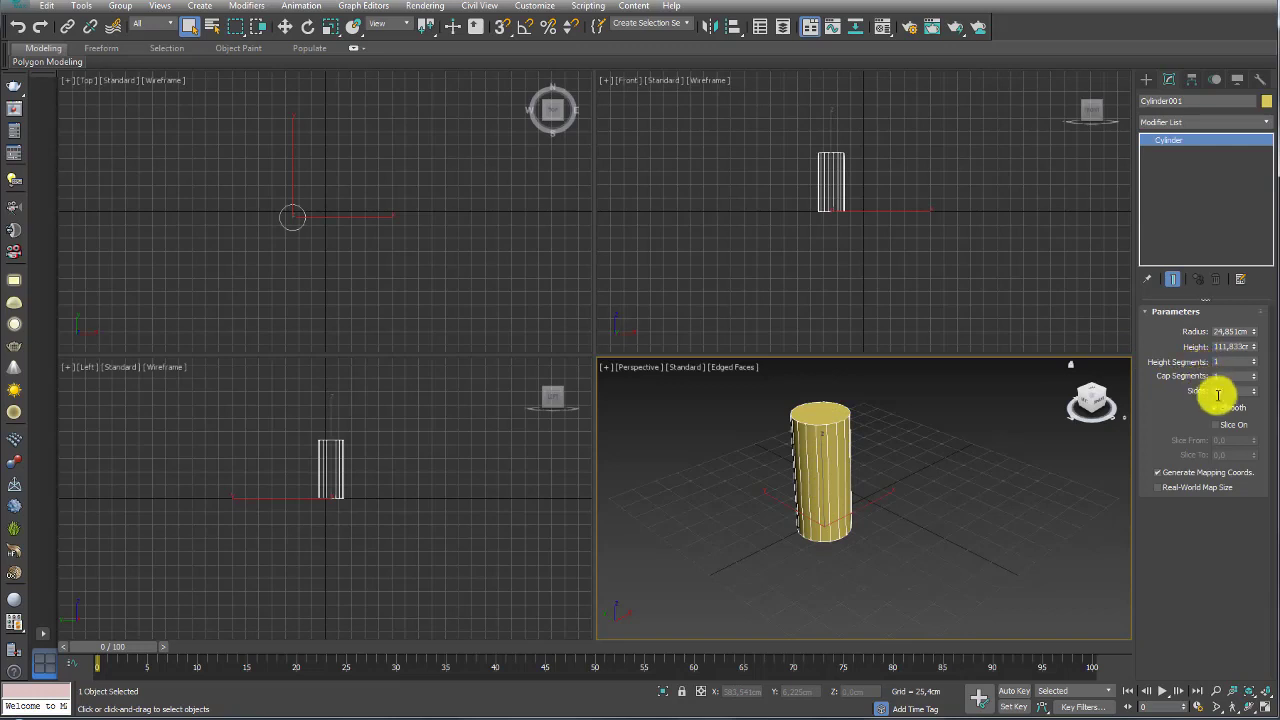
mouse_move(1254, 391)
mouse_down()
mouse_move(1249, 340)
mouse_move(1250, 400)
mouse_up()
scroll(866, 455, up, 3)
scroll(809, 430, up, 4)
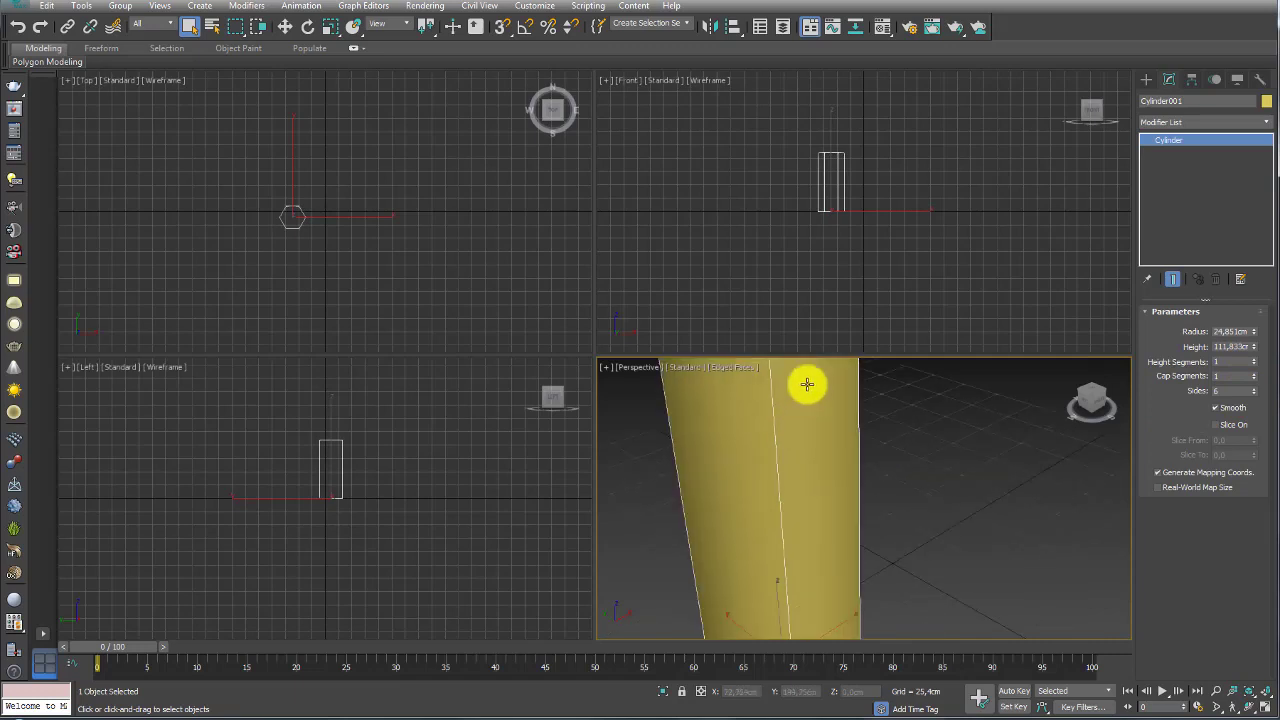
drag(1256, 397, 1257, 395)
scroll(934, 380, down, 4)
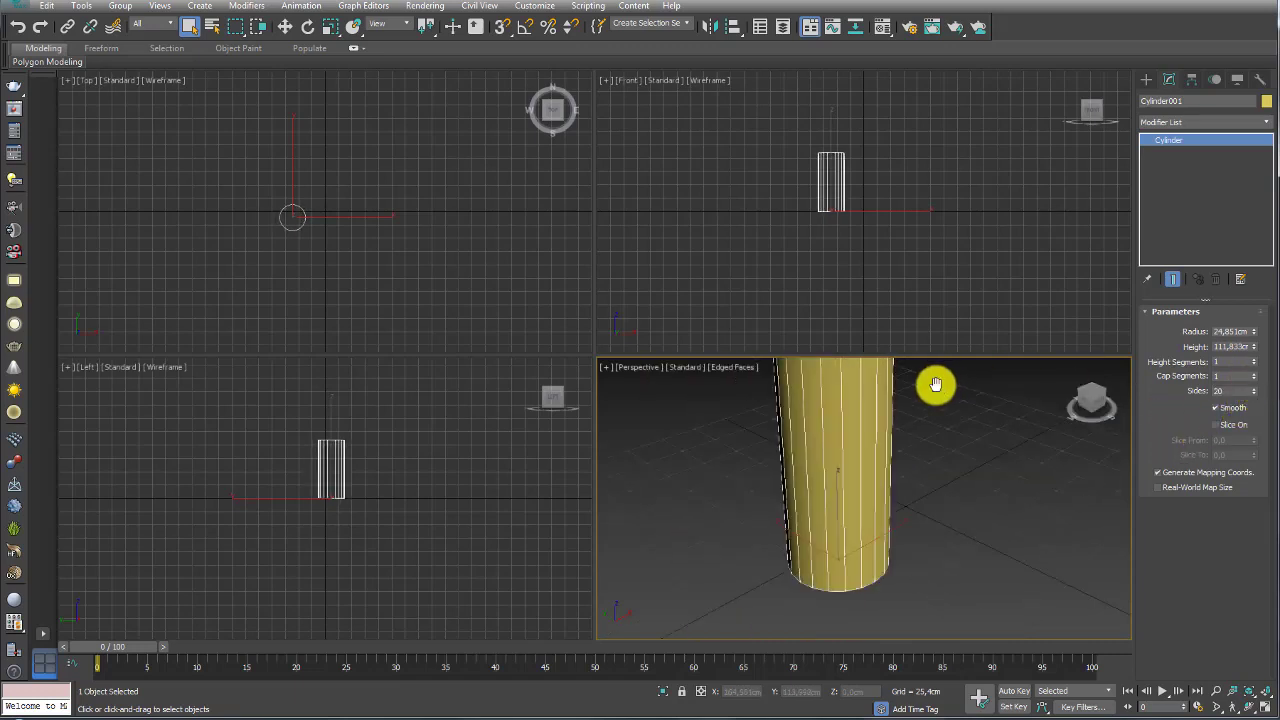
scroll(940, 414, down, 3)
Step: Tip the cylinder onto its side with a snapped -90° rotation on X
click(1266, 707)
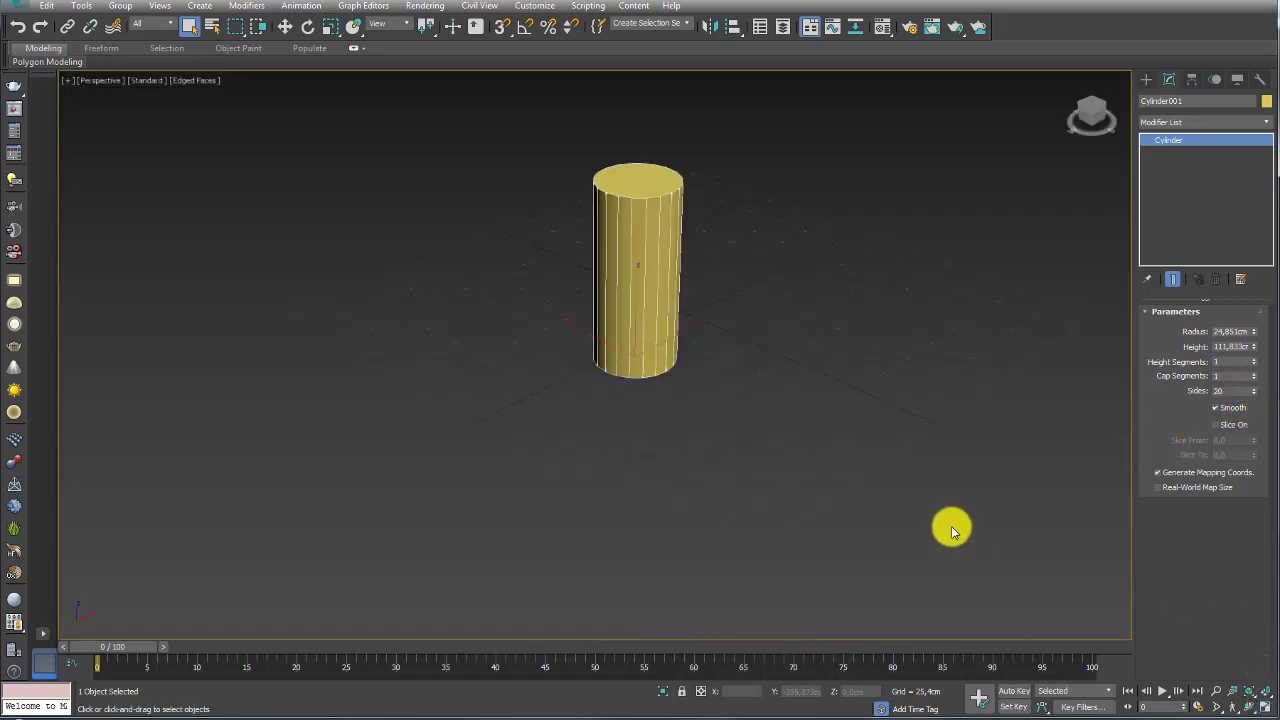
key(e)
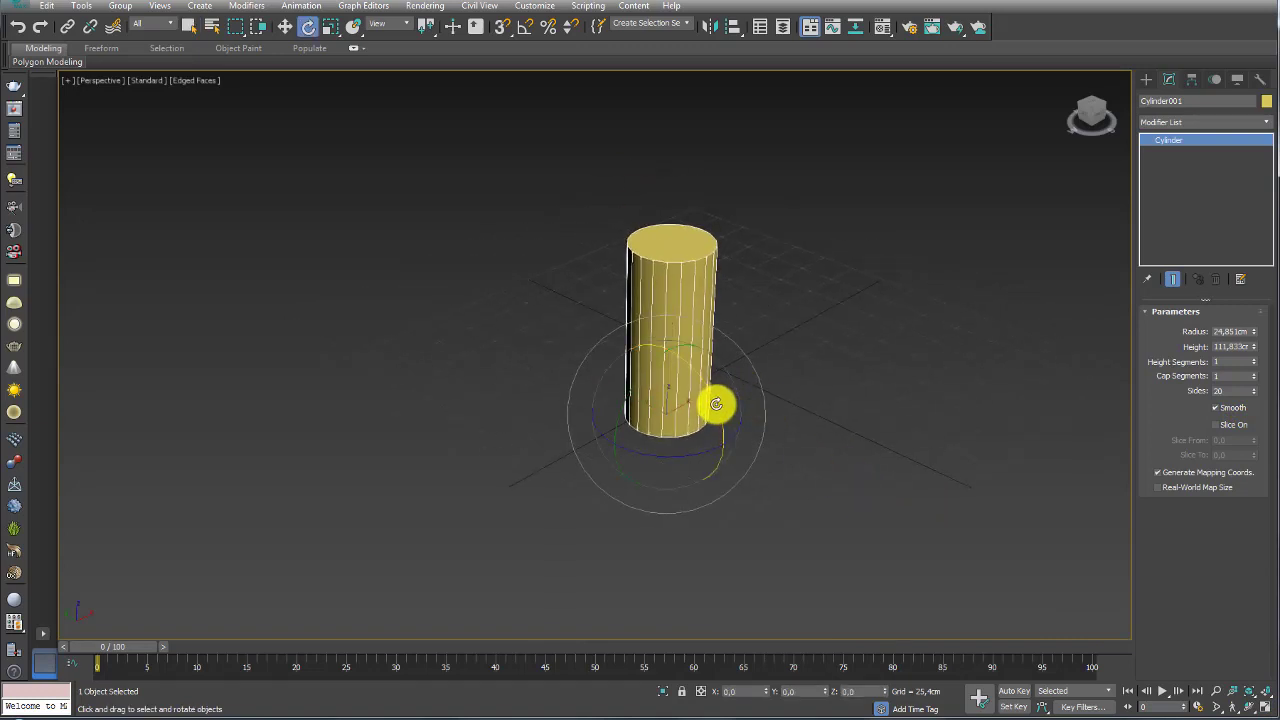
key(a)
drag(716, 404, 664, 357)
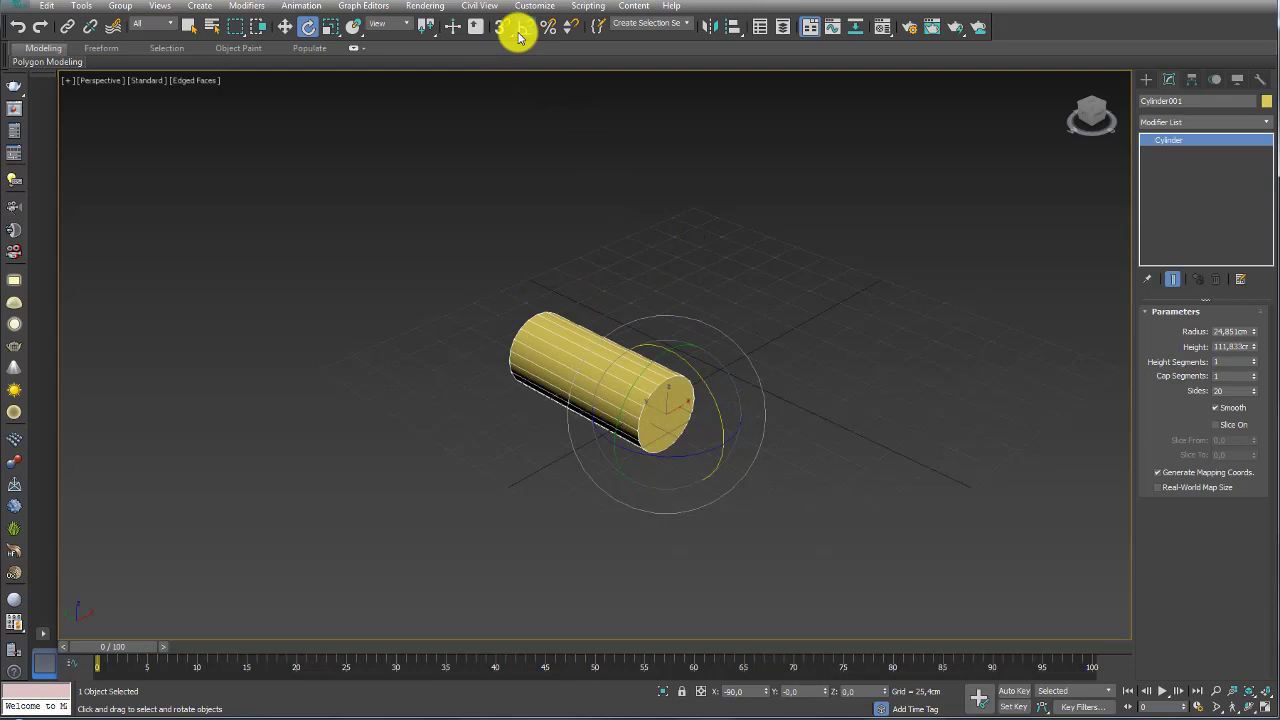
alt+middle_drag(770, 410, 705, 515)
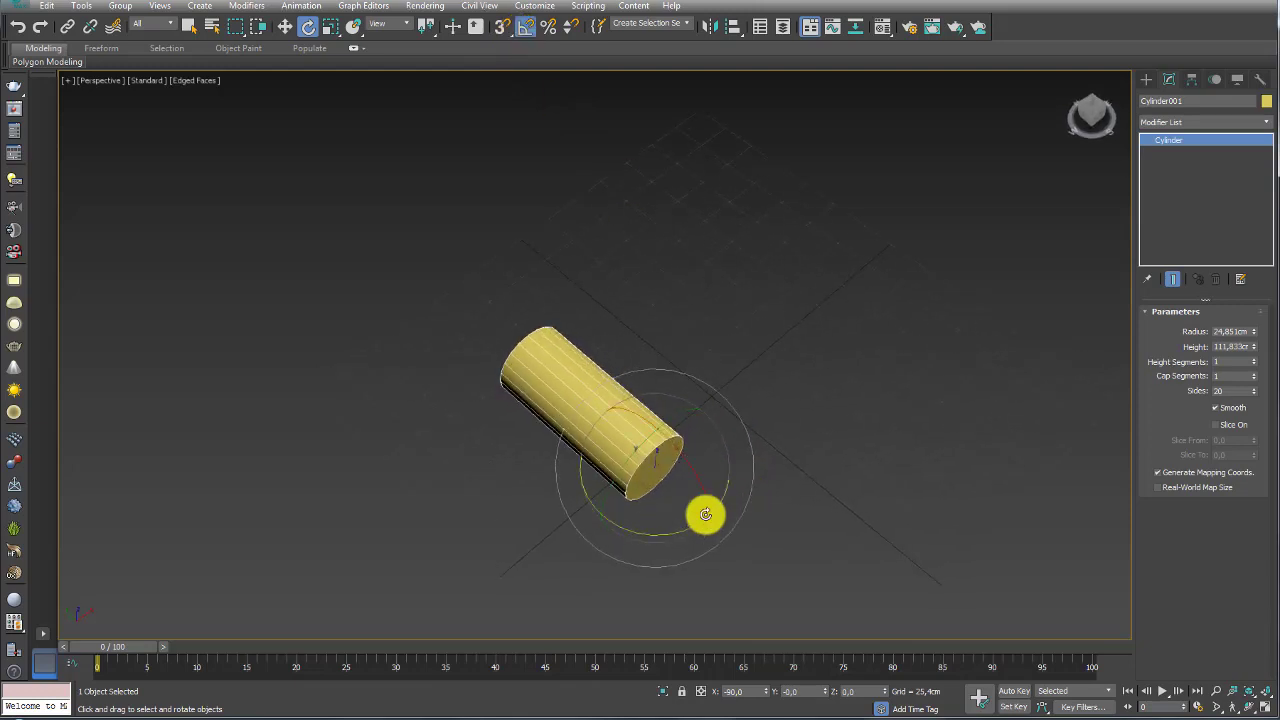
Step: Clone an independent copy rotated 90° on Z and move it away from the original
shift+drag(691, 531, 630, 552)
click(641, 422)
key(w)
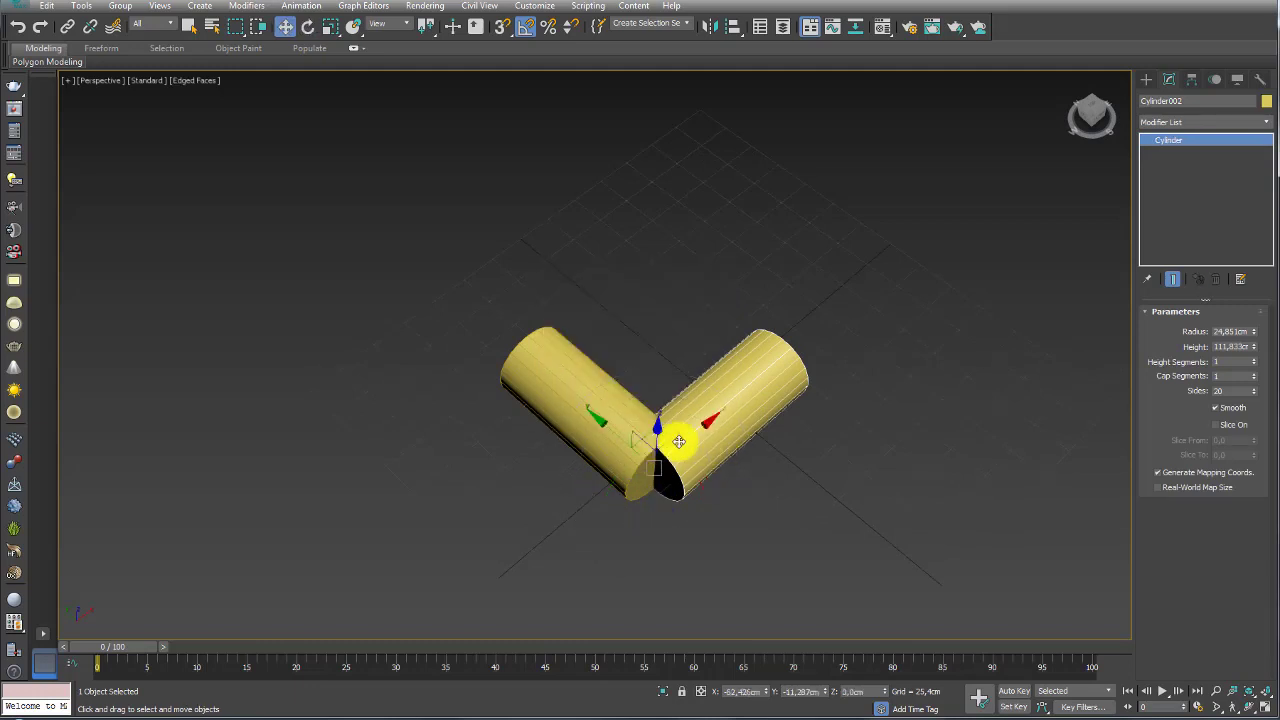
drag(663, 438, 812, 403)
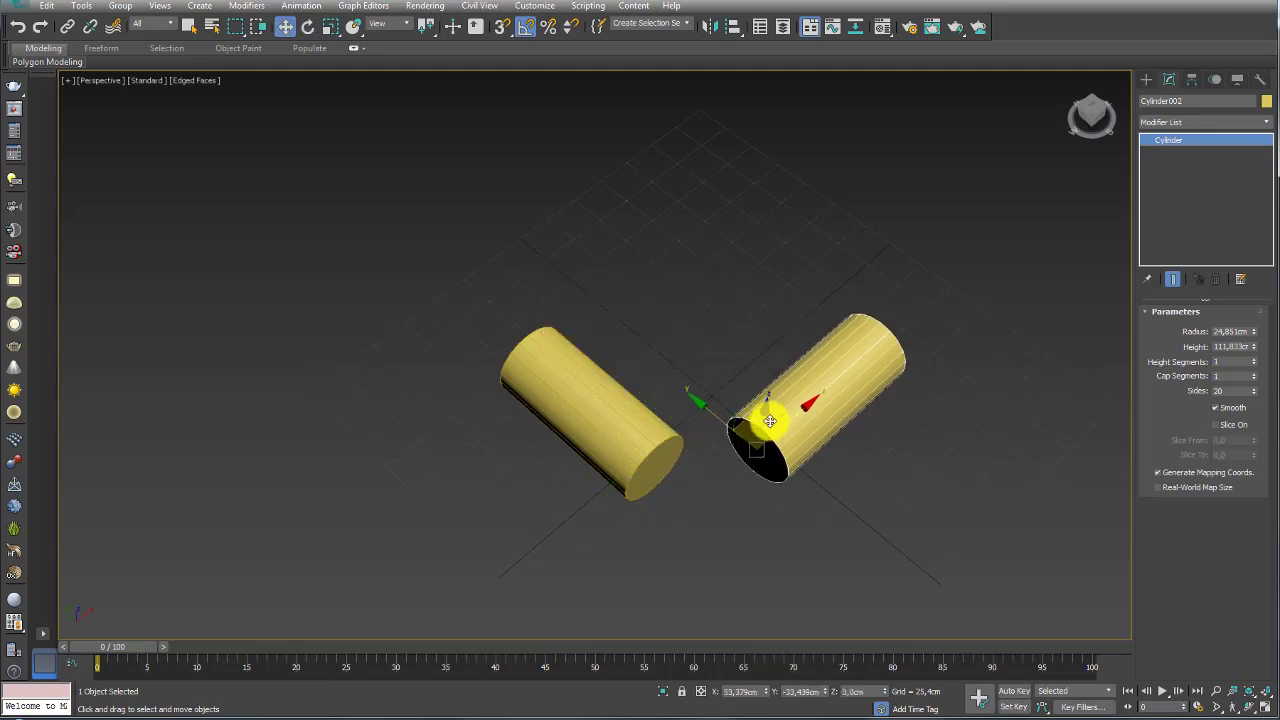
right_click(812, 403)
mouse_move(838, 567)
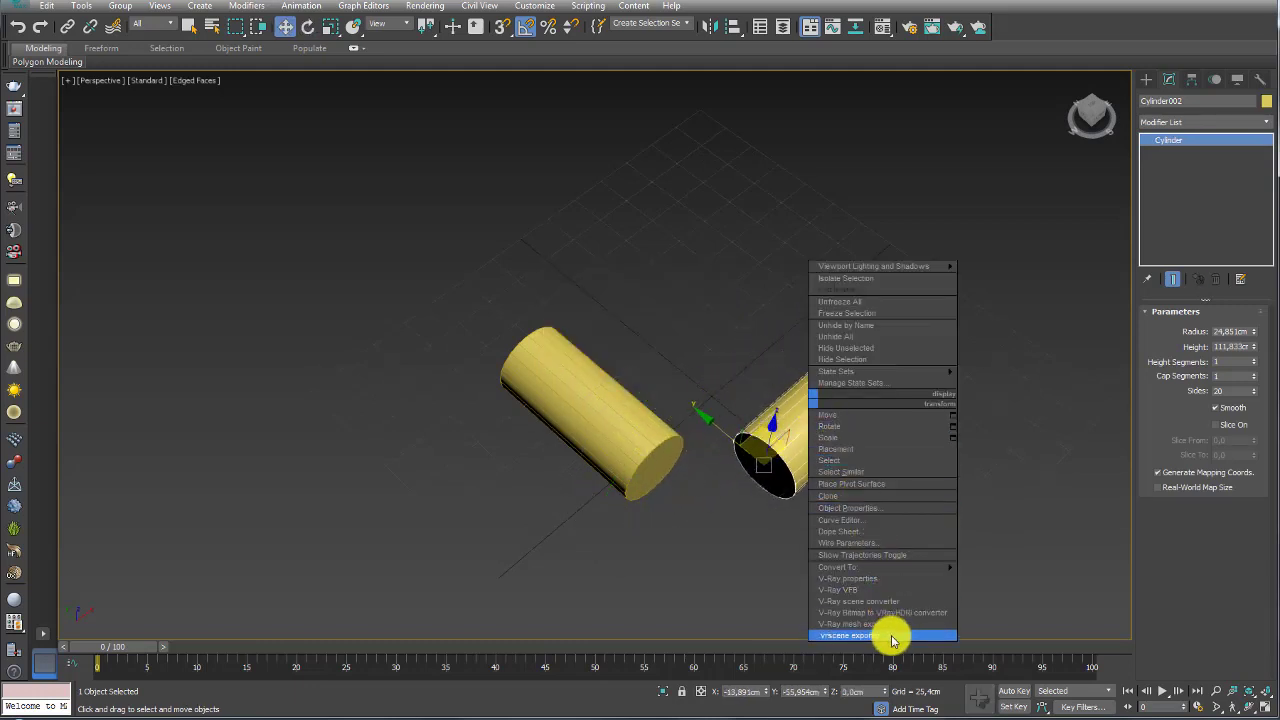
Step: Convert Cylinder002 to Editable Poly and attach the other cylinder to it
click(1004, 583)
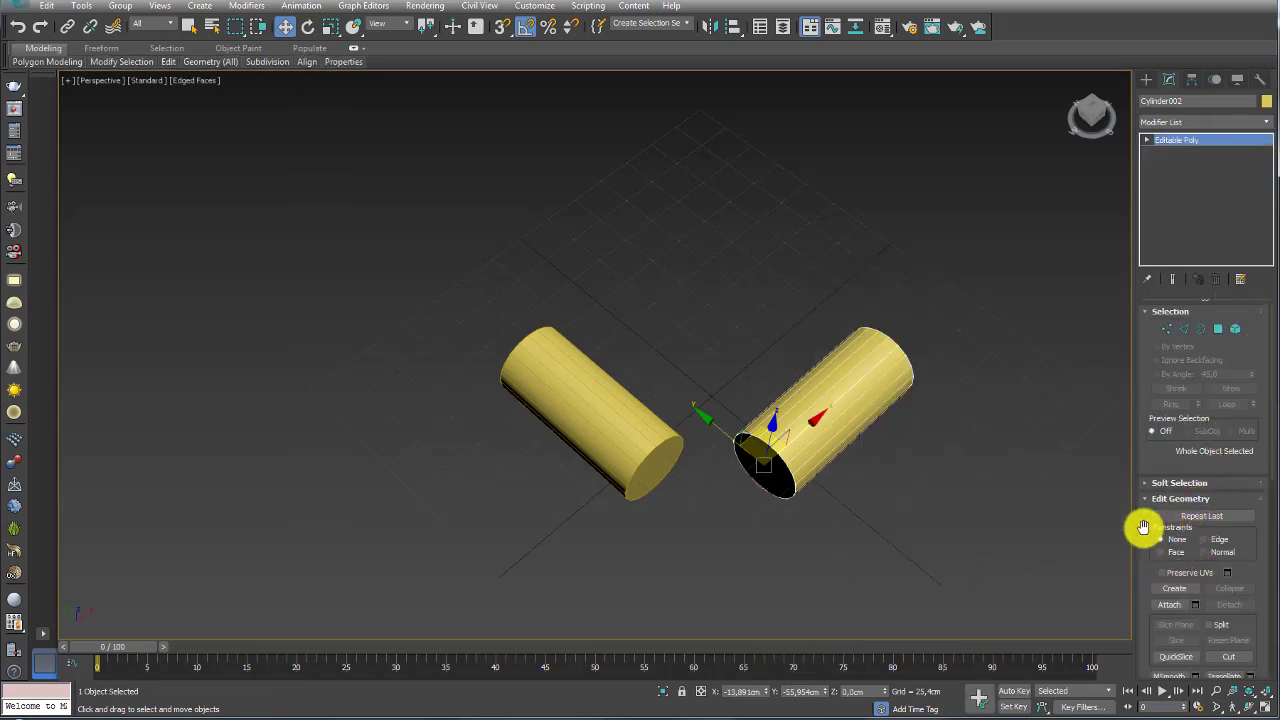
drag(1132, 521, 1060, 521)
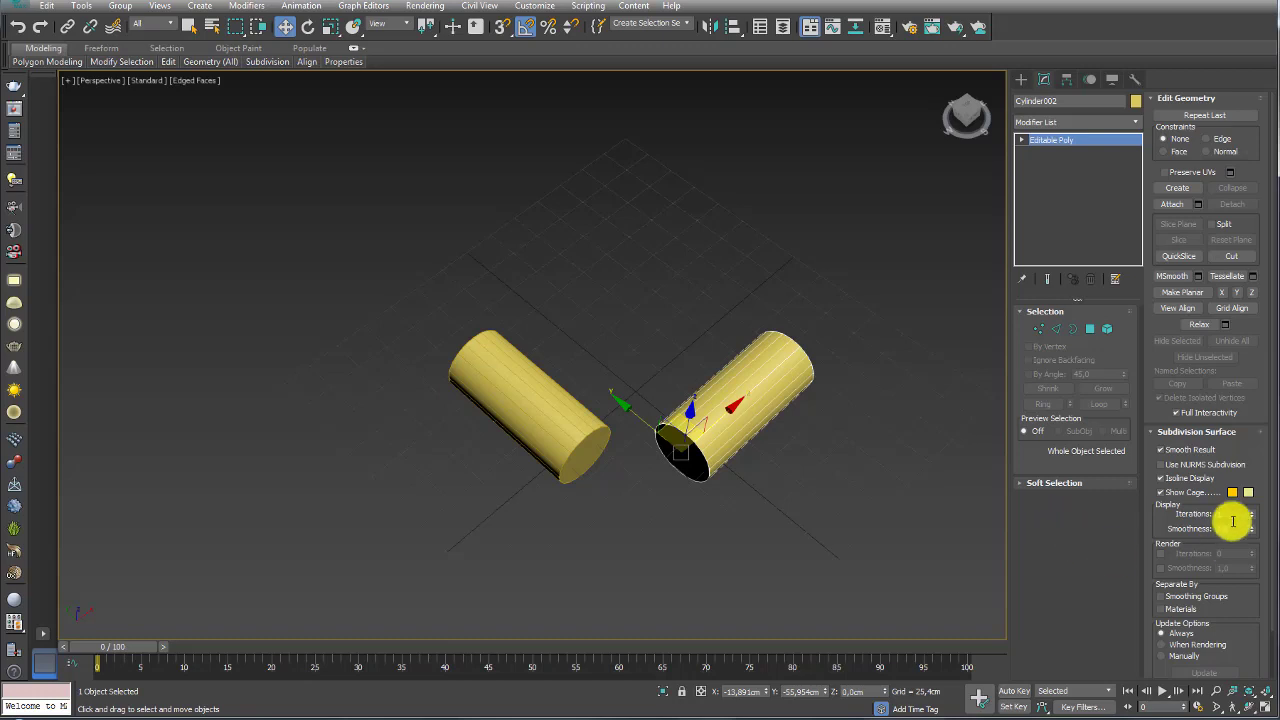
click(1172, 204)
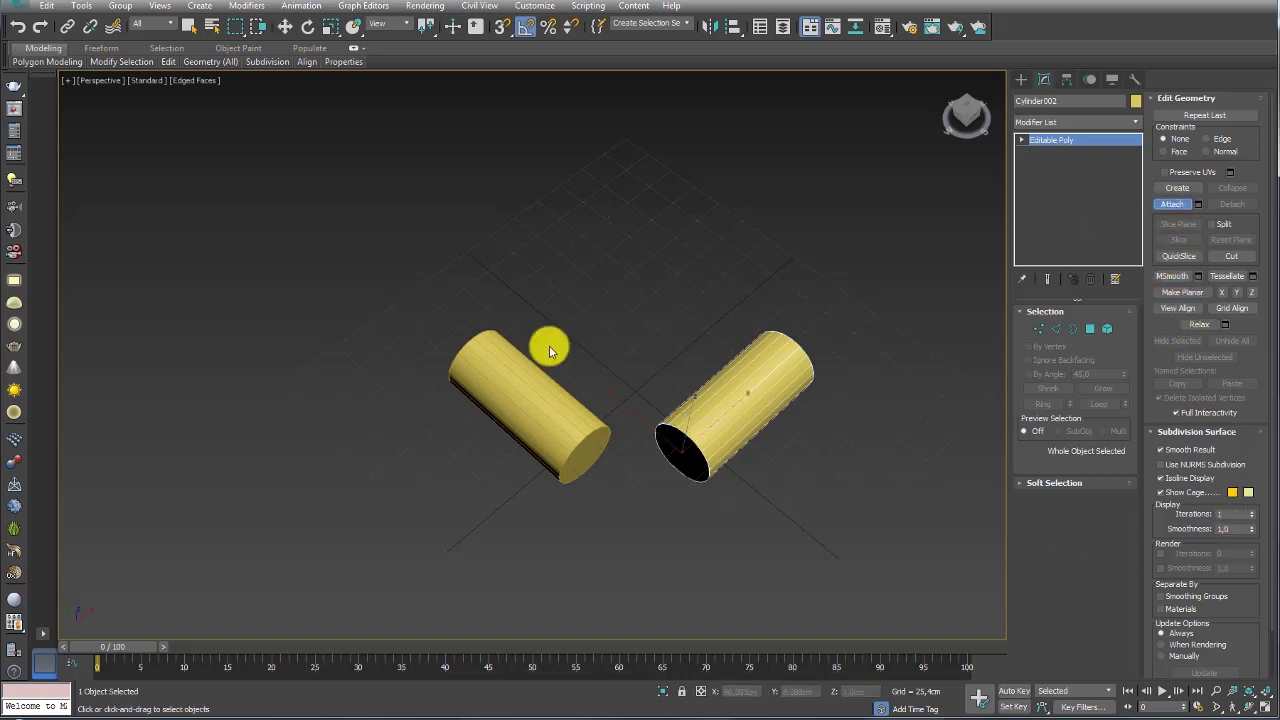
click(512, 412)
middle_drag(587, 393, 696, 320)
Step: Select the two facing end caps, try bridging them, undo, and delete the caps
click(1090, 328)
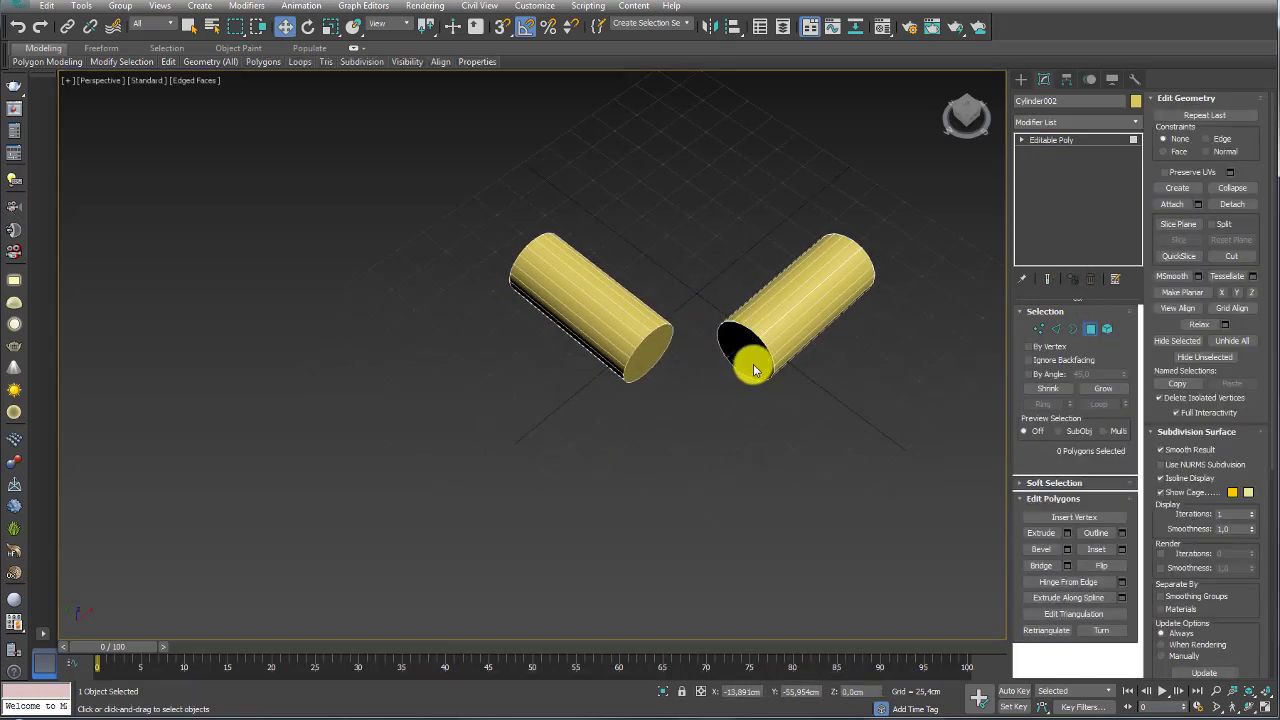
click(754, 370)
ctrl+click(667, 358)
alt+middle_drag(654, 389, 691, 397)
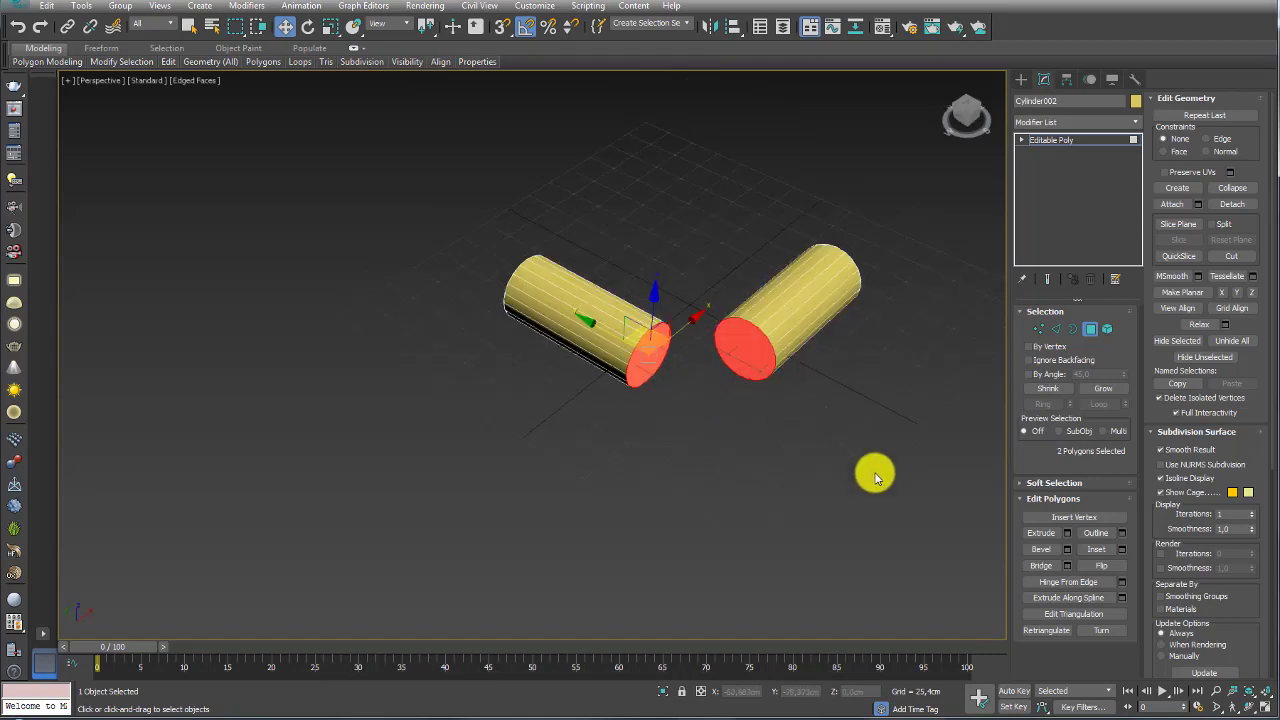
click(1040, 565)
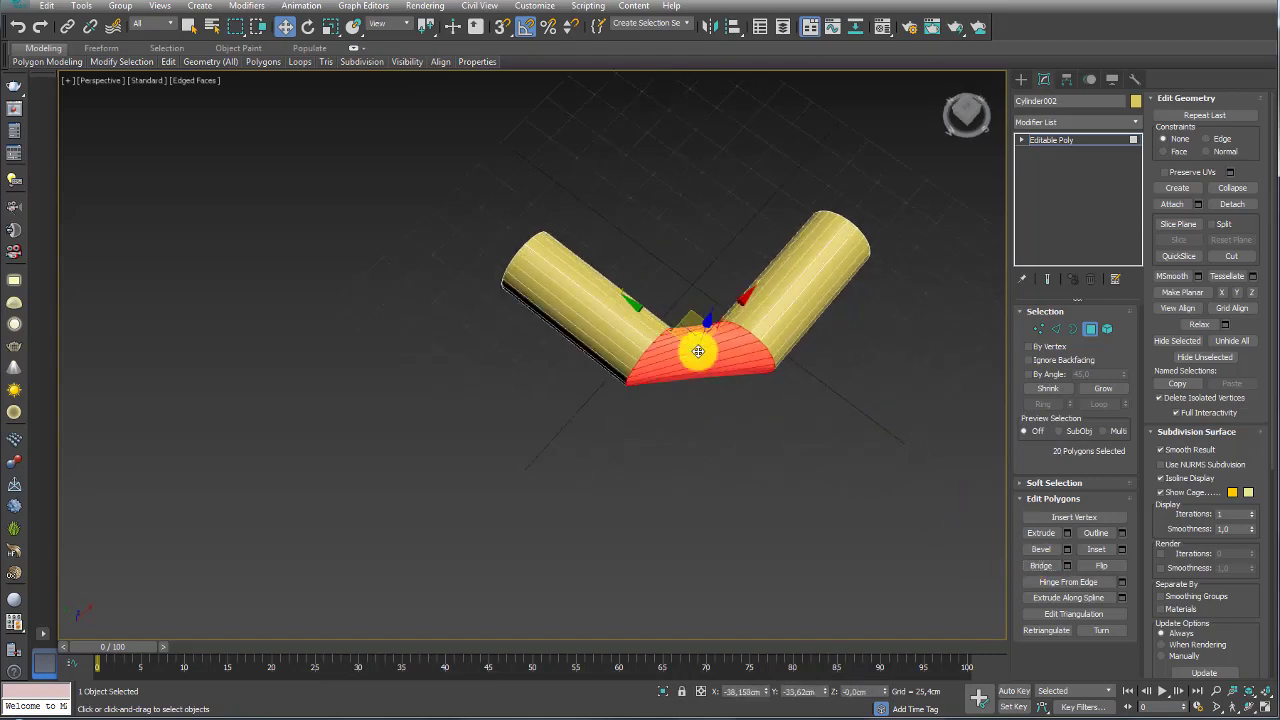
scroll(694, 349, up, 5)
mouse_move(760, 437)
alt+middle_down()
mouse_move(749, 511)
mouse_move(731, 294)
mouse_move(754, 386)
alt+middle_up()
scroll(731, 294, down, 2)
scroll(731, 294, down, 3)
scroll(733, 298, down, 2)
scroll(734, 320, up, 2)
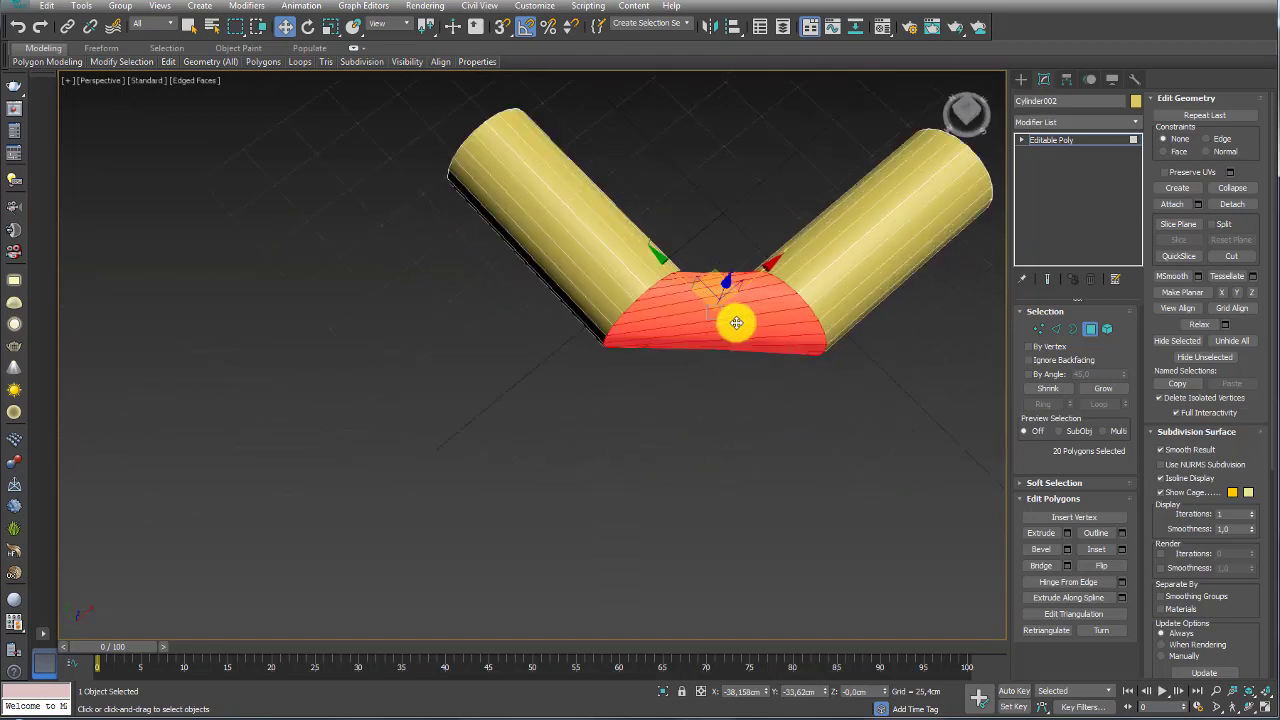
scroll(737, 322, up, 3)
key(ctrl+z)
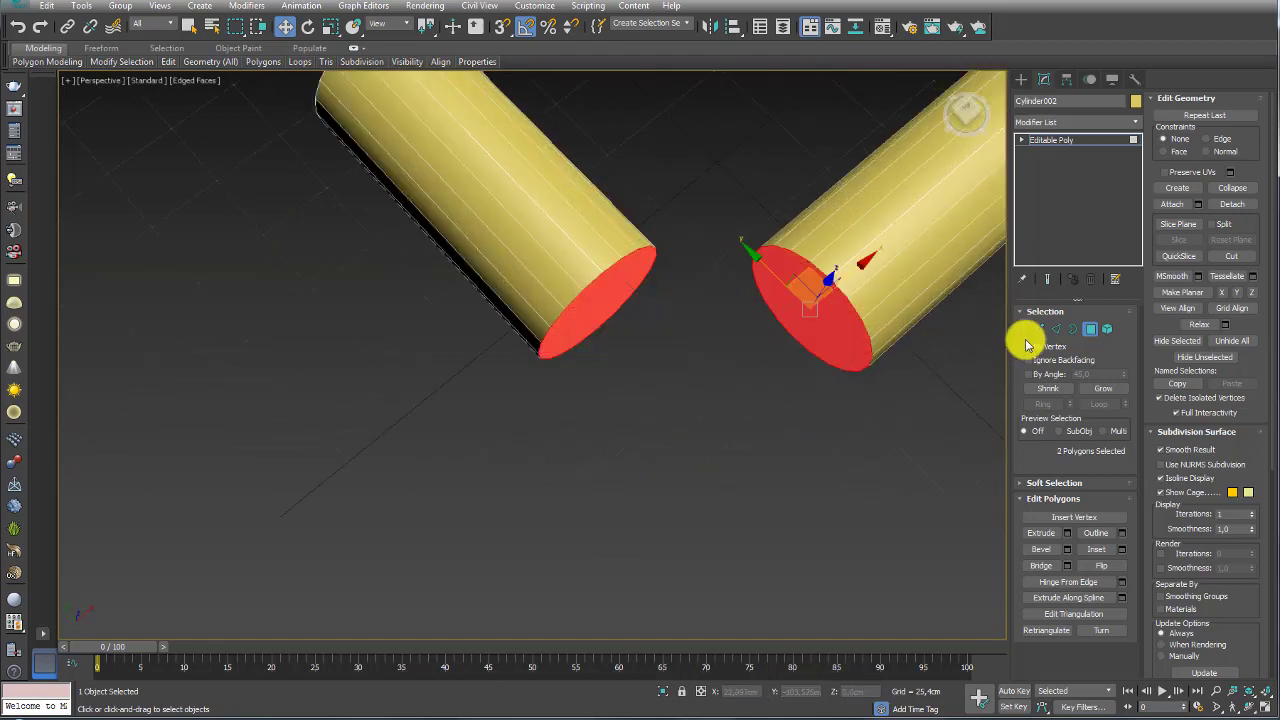
key(Delete)
Step: Bridge both open borders into a bent tube, then undo the bridge
click(1073, 329)
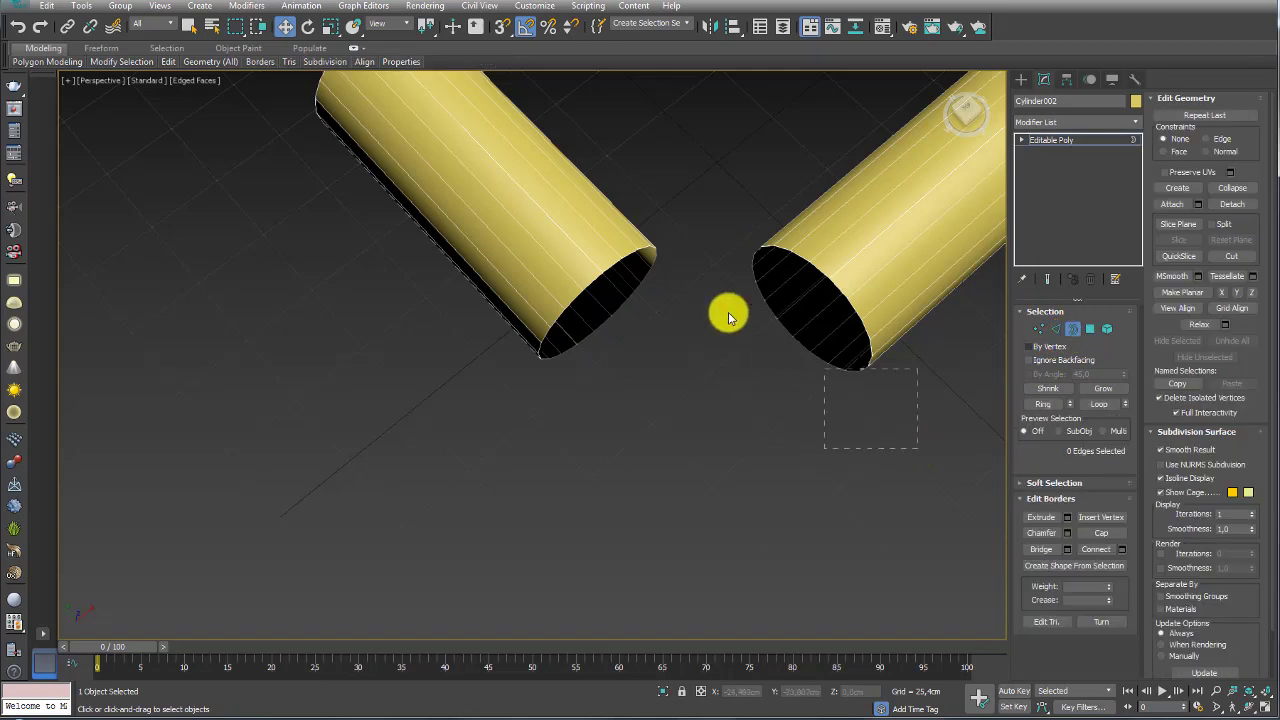
drag(729, 314, 866, 446)
alt+middle_drag(866, 409, 923, 400)
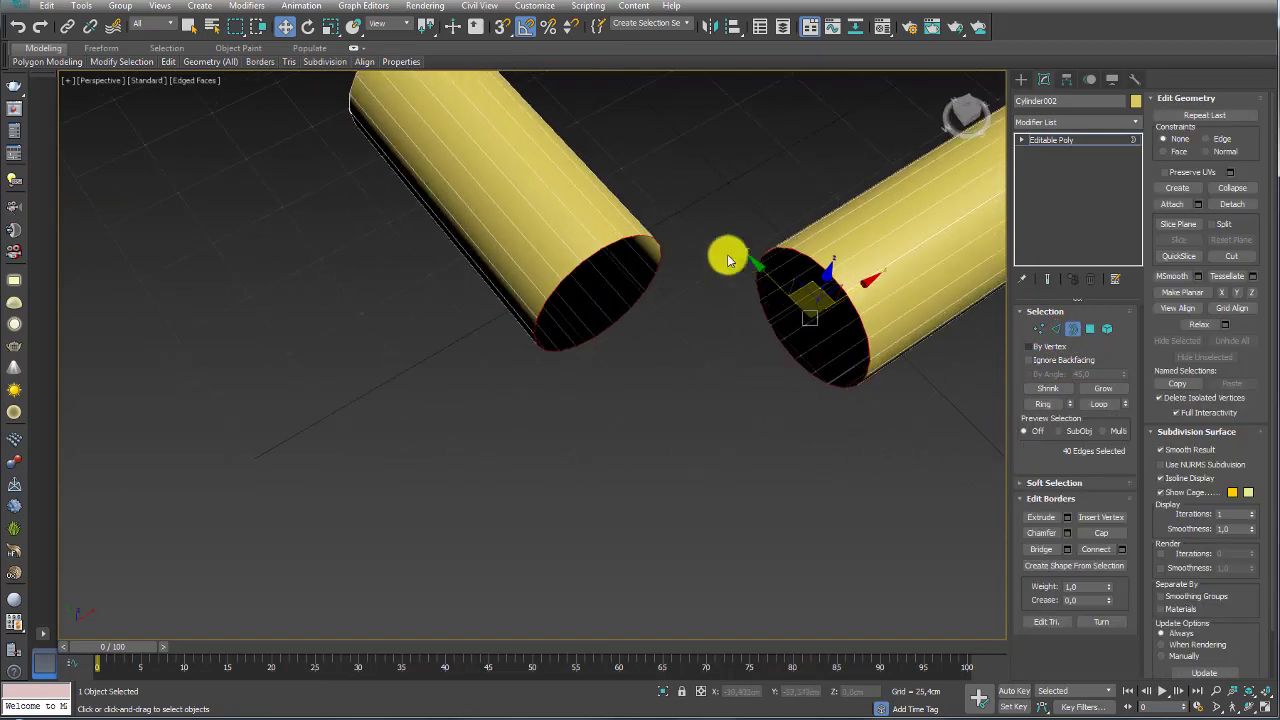
click(1090, 537)
click(1055, 550)
alt+middle_drag(828, 403, 929, 409)
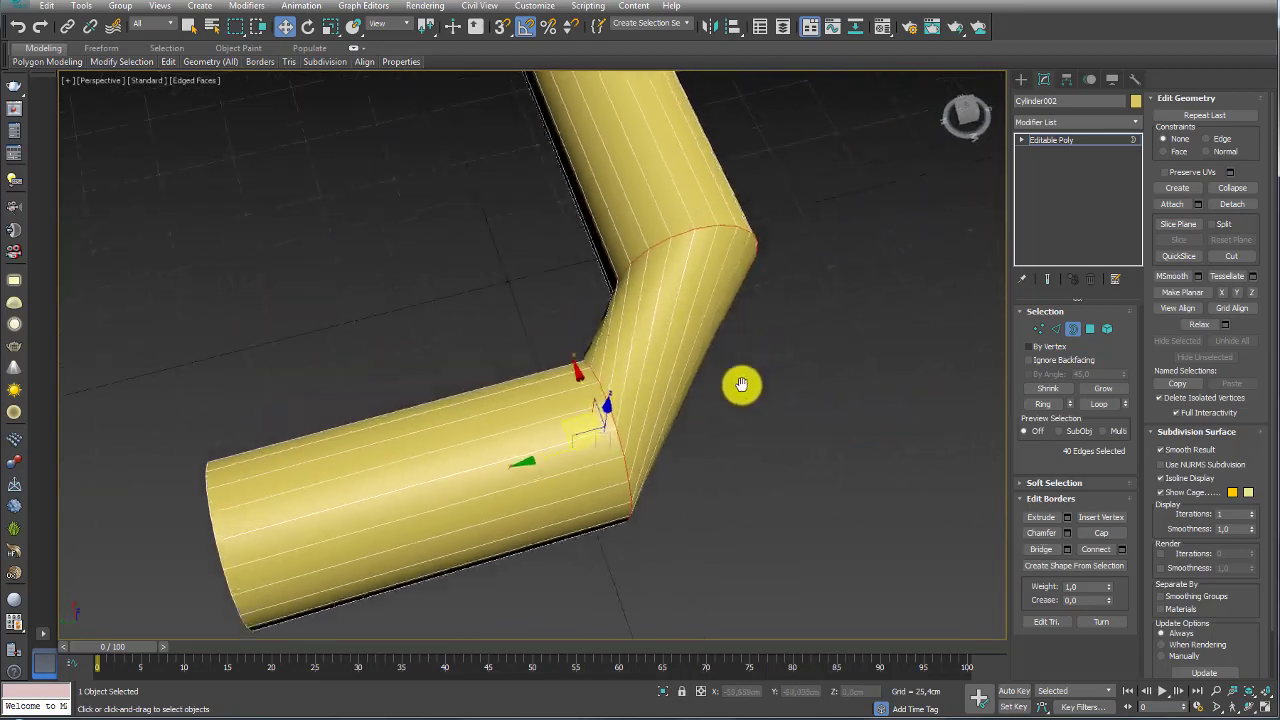
scroll(740, 380, down, 4)
key(ctrl+z)
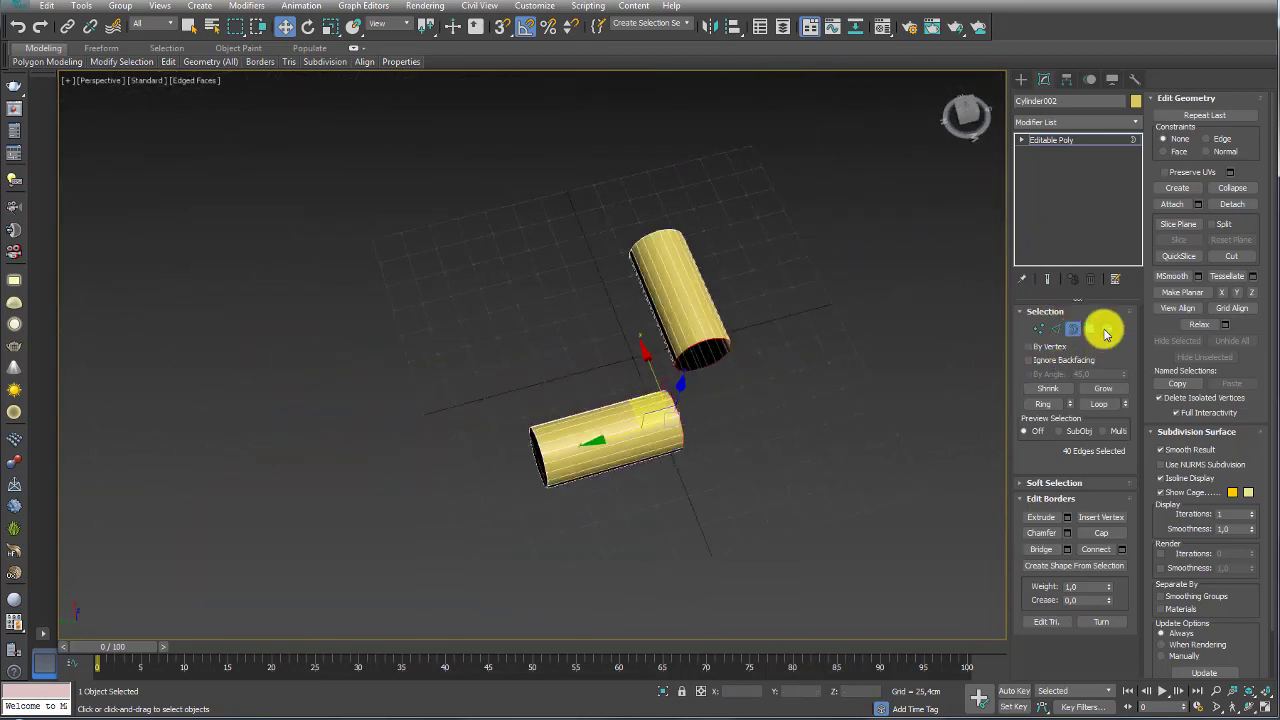
Step: Delete the lower cylinder element, leaving only the remaining open-ended cylinder
click(1105, 333)
click(674, 481)
key(Delete)
mouse_move(786, 437)
alt+middle_down()
mouse_move(797, 457)
mouse_move(900, 292)
alt+middle_up()
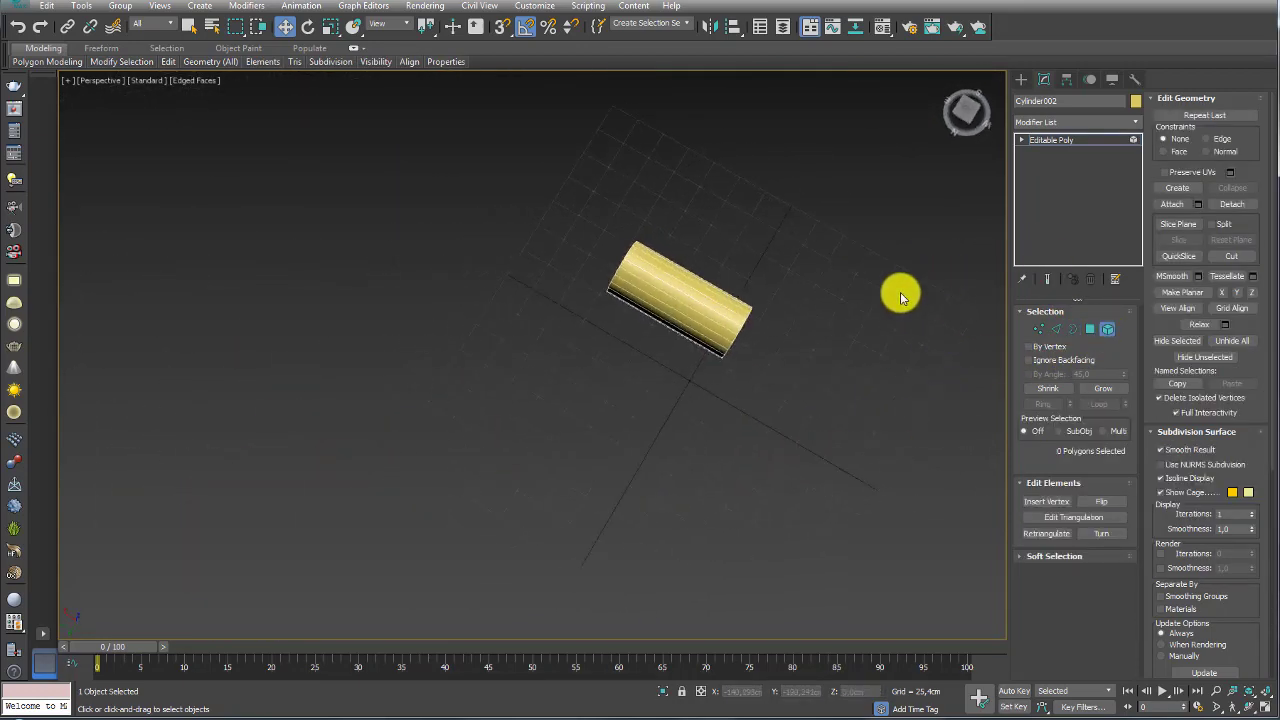
click(680, 300)
alt+middle_drag(594, 400, 1068, 152)
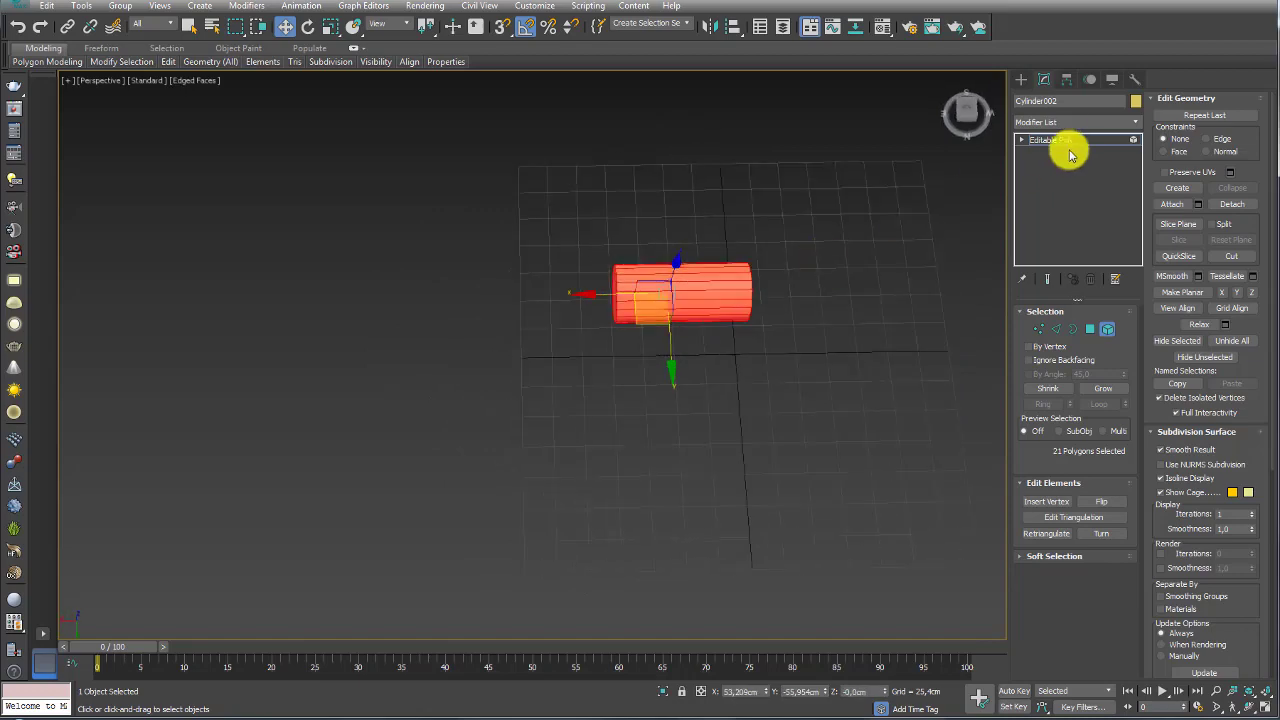
Step: Add a Symmetry modifier to the cylinder and expand its sub-objects
click(1137, 127)
drag(1140, 289, 1137, 543)
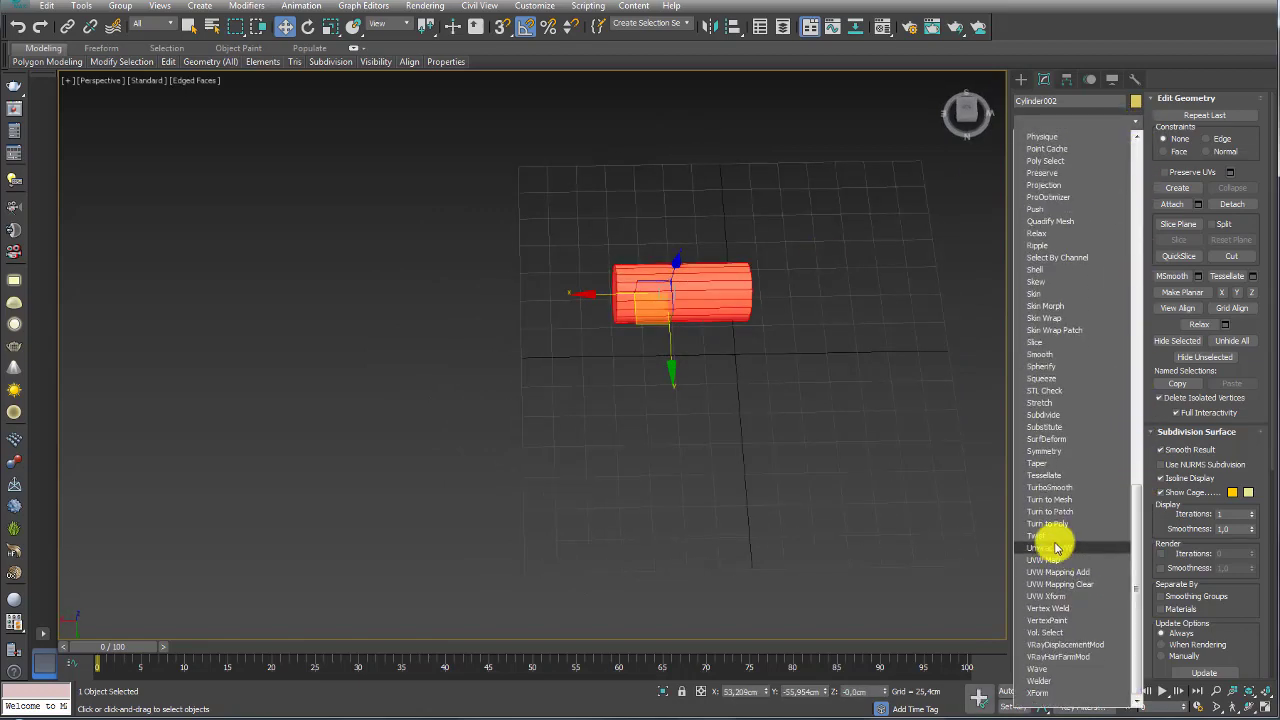
click(1045, 451)
scroll(790, 320, up, 5)
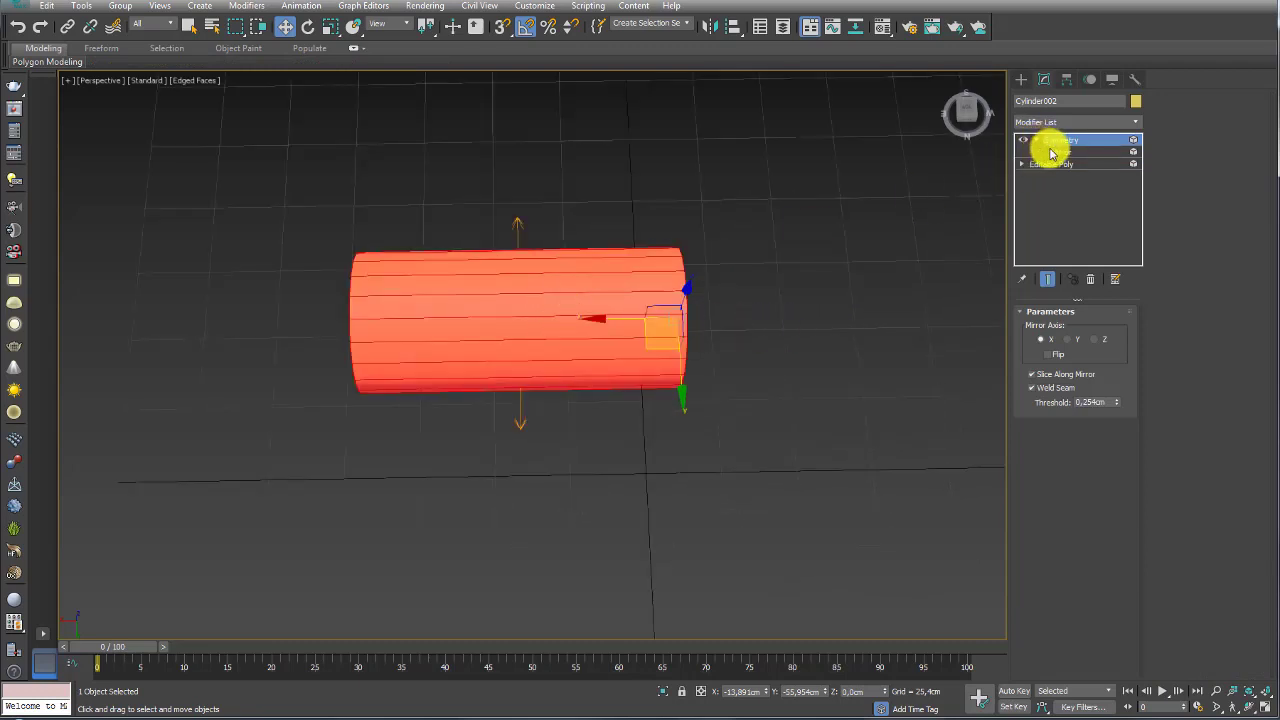
click(1049, 149)
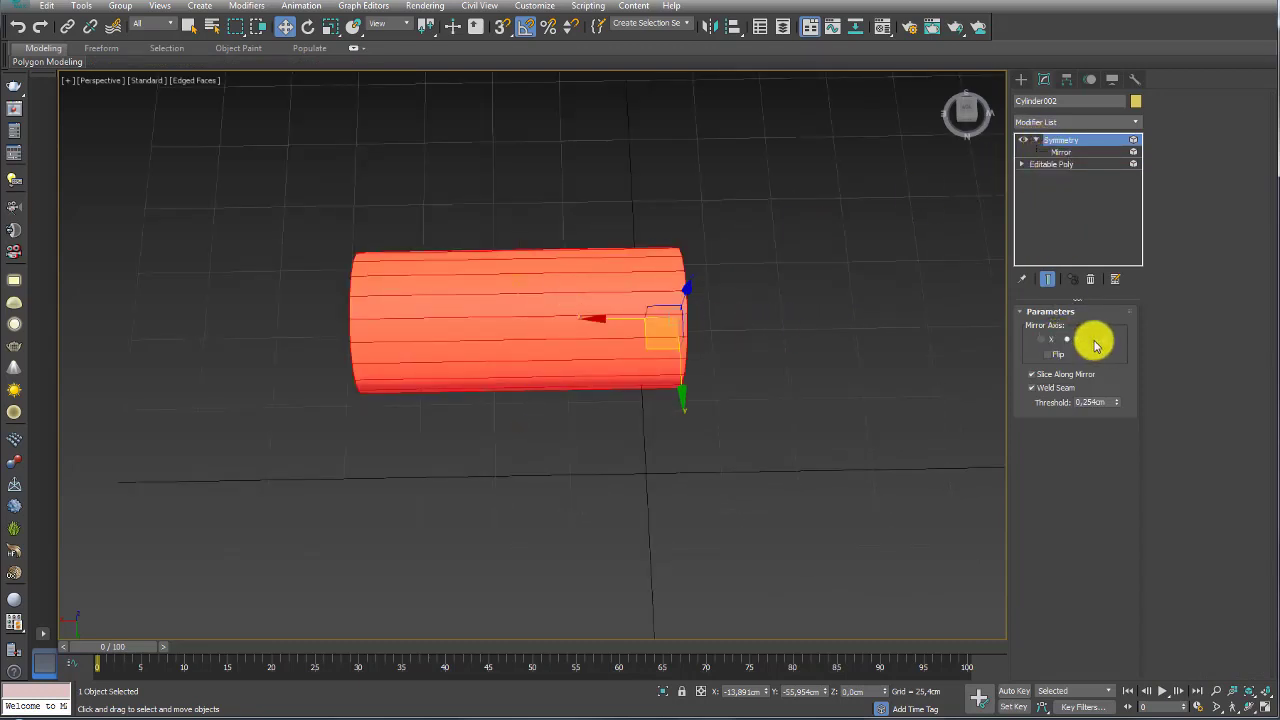
mouse_move(990, 340)
alt+middle_down()
mouse_move(738, 330)
mouse_move(1117, 333)
alt+middle_up()
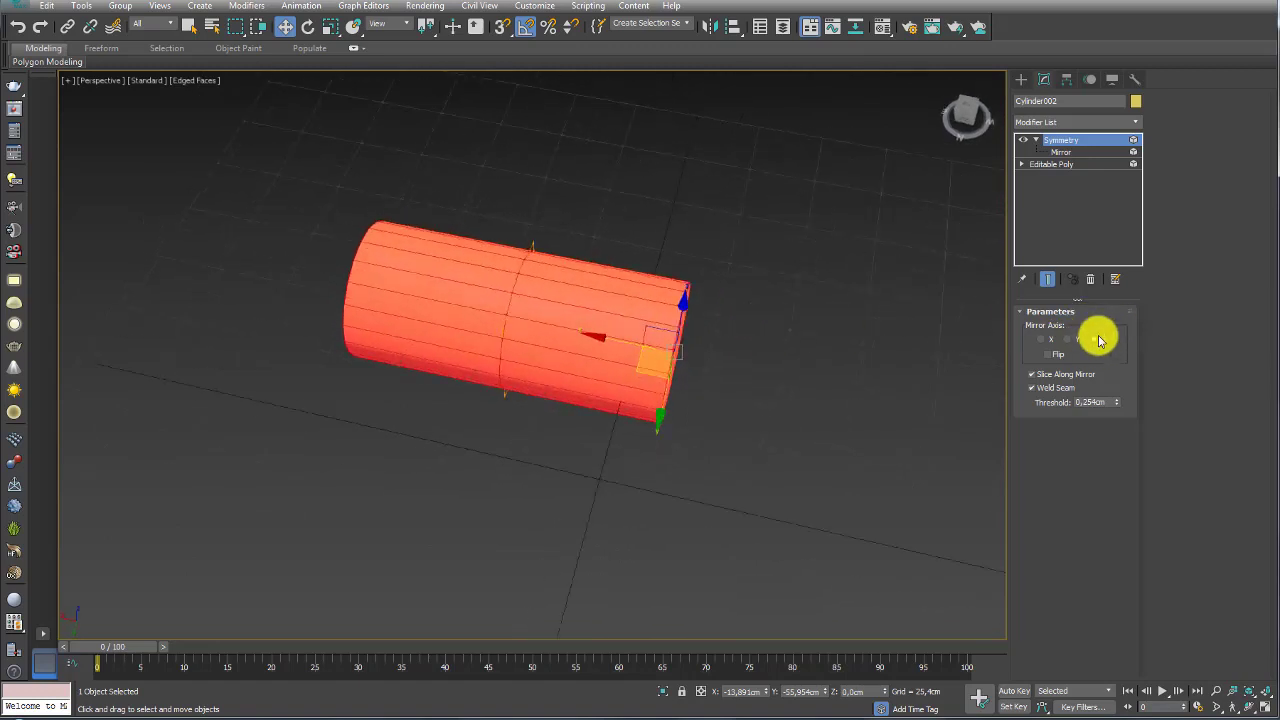
mouse_move(894, 363)
alt+middle_down()
mouse_move(703, 343)
mouse_move(751, 366)
mouse_move(900, 300)
alt+middle_up()
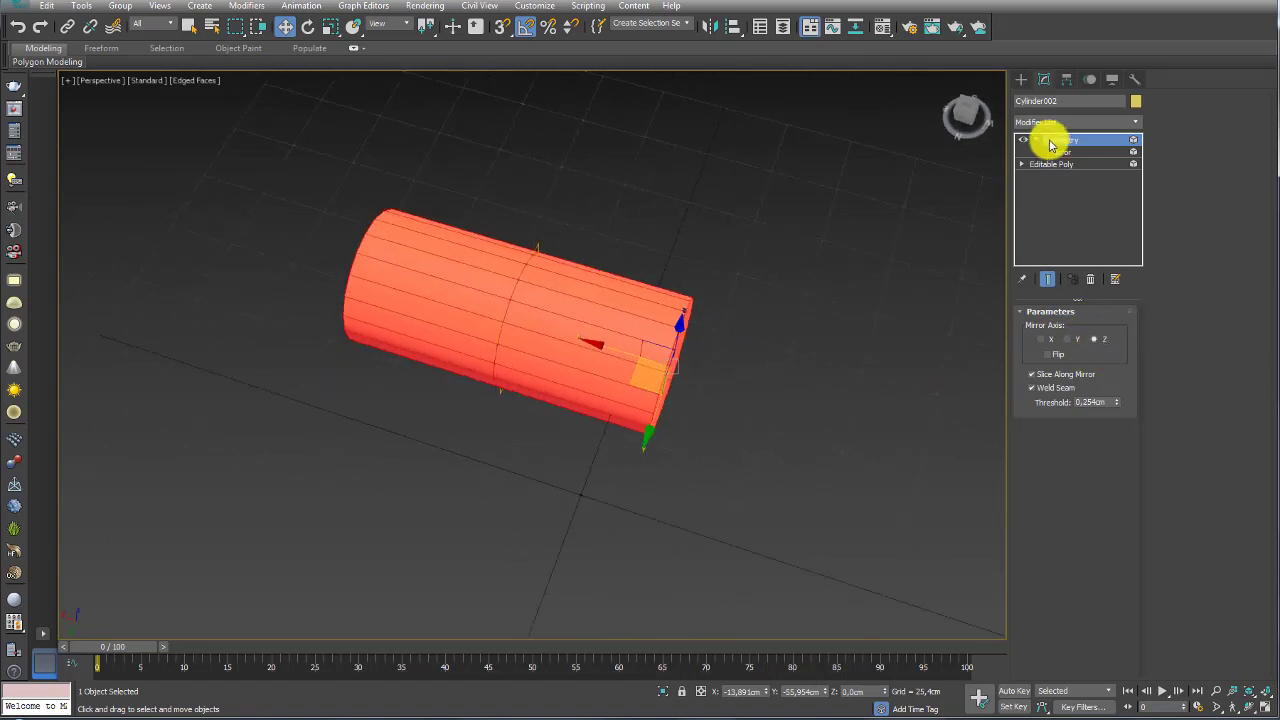
Step: Rotate the Symmetry mirror plane 45° on Z to form an L-shaped elbow
click(1076, 153)
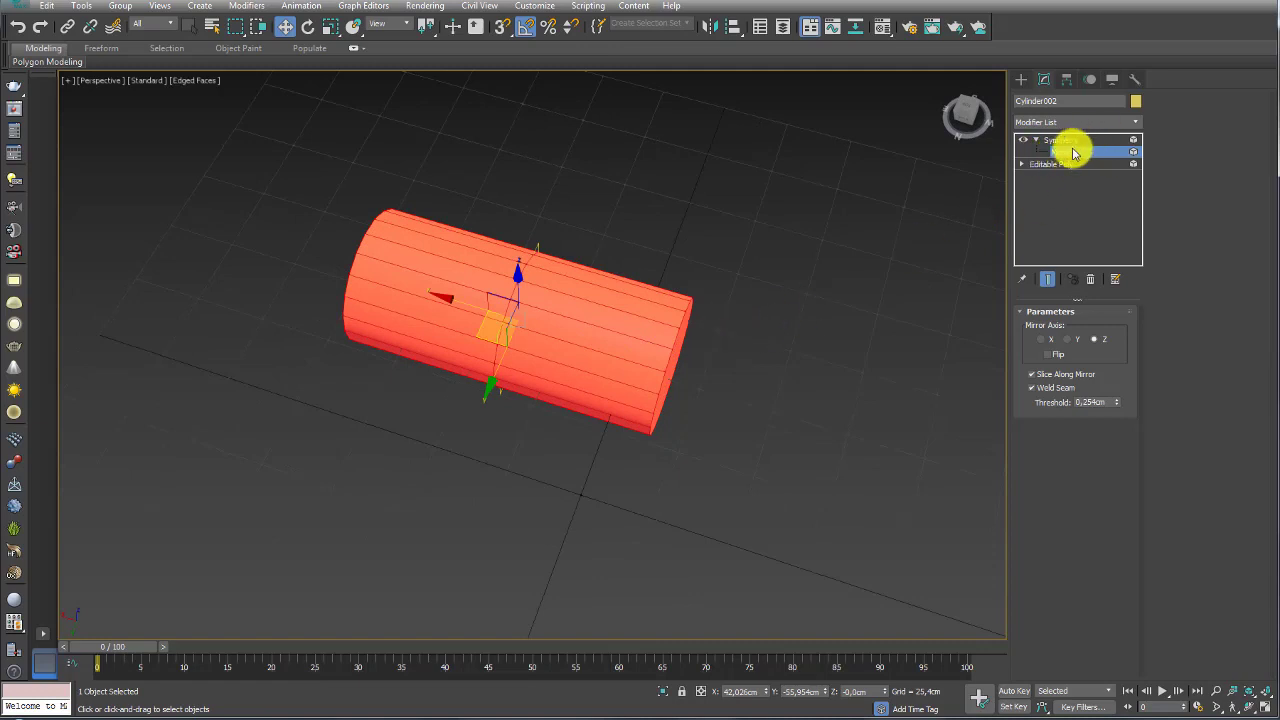
key(e)
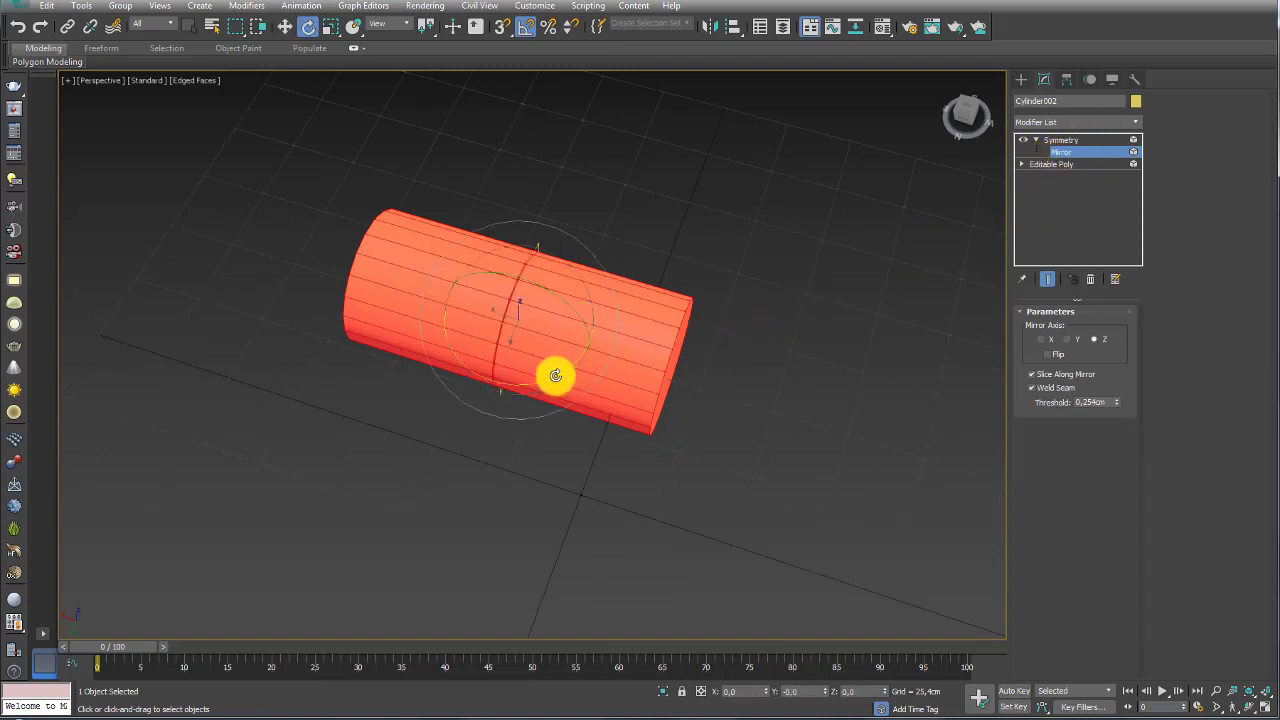
drag(555, 376, 587, 364)
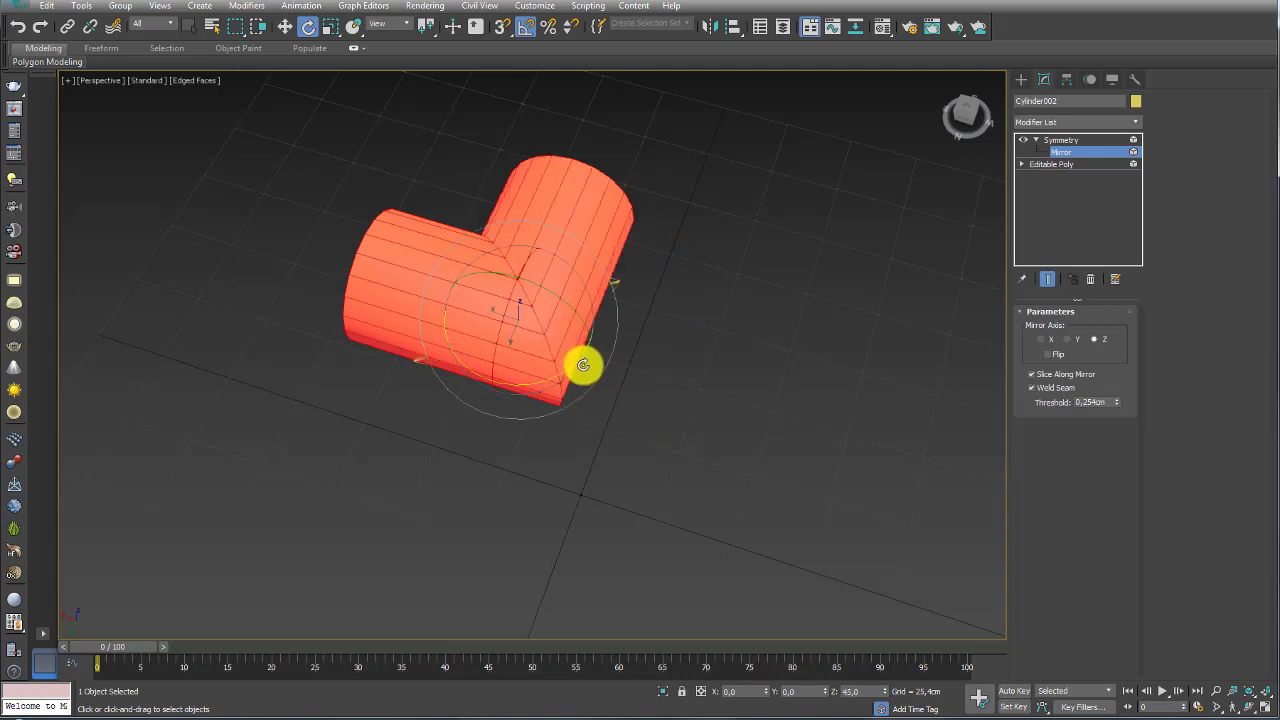
mouse_move(620, 291)
alt+middle_down()
mouse_move(626, 380)
mouse_move(634, 314)
mouse_move(621, 312)
alt+middle_up()
right_click(580, 285)
mouse_move(606, 449)
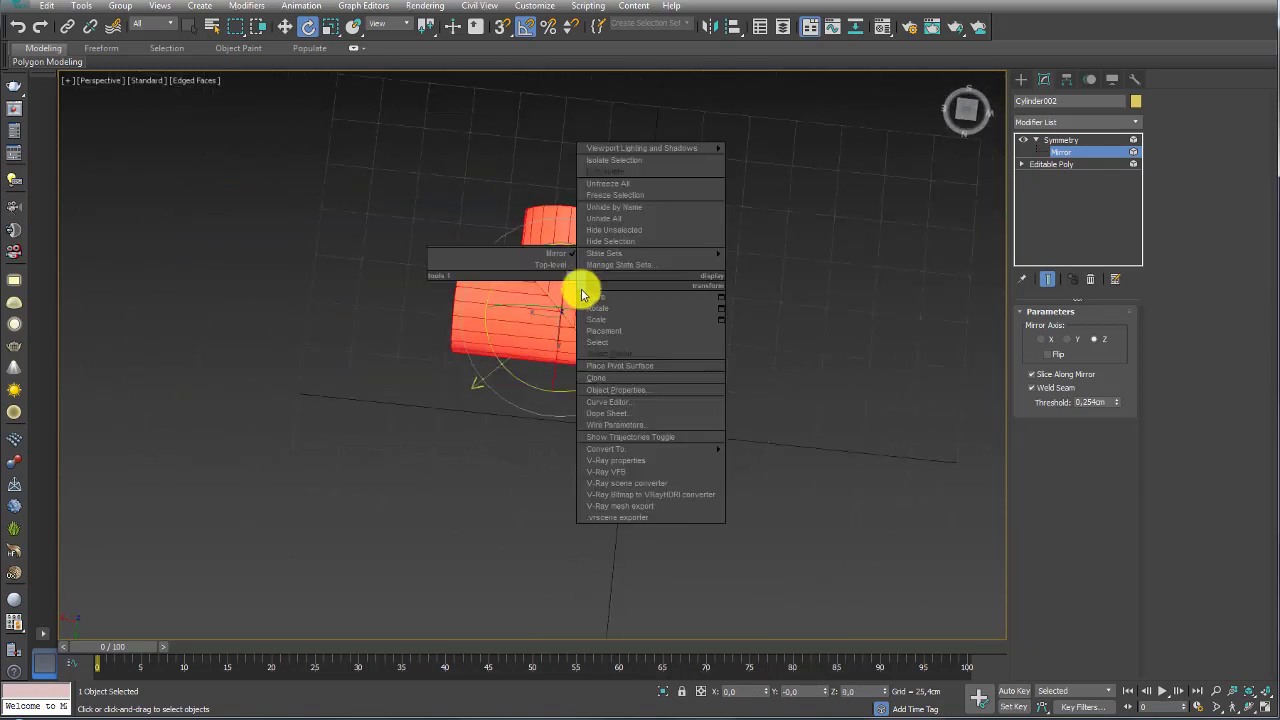
Step: Collapse the elbow to Editable Poly and move the left end cap outward to lengthen that arm
click(772, 460)
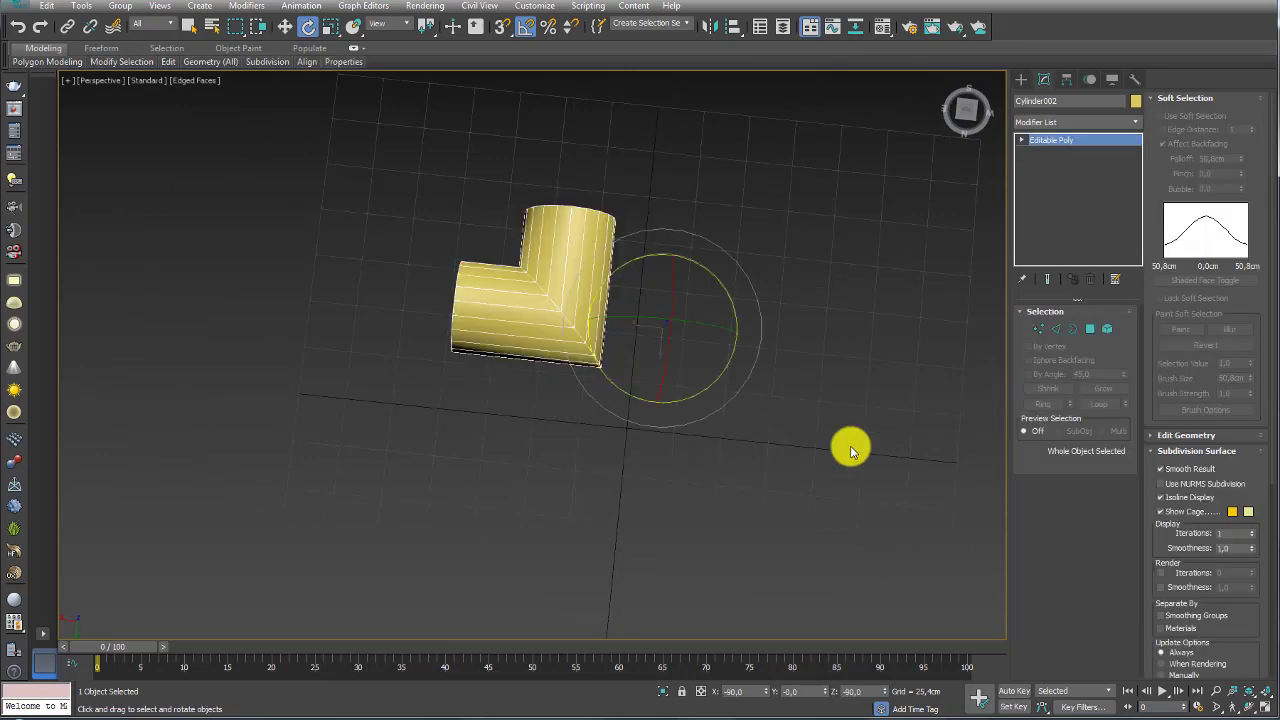
click(1090, 329)
mouse_move(449, 328)
alt+middle_down()
mouse_move(523, 343)
mouse_move(566, 375)
mouse_move(414, 354)
mouse_move(220, 391)
mouse_move(449, 329)
mouse_move(803, 360)
alt+middle_up()
click(523, 343)
key(w)
click(628, 299)
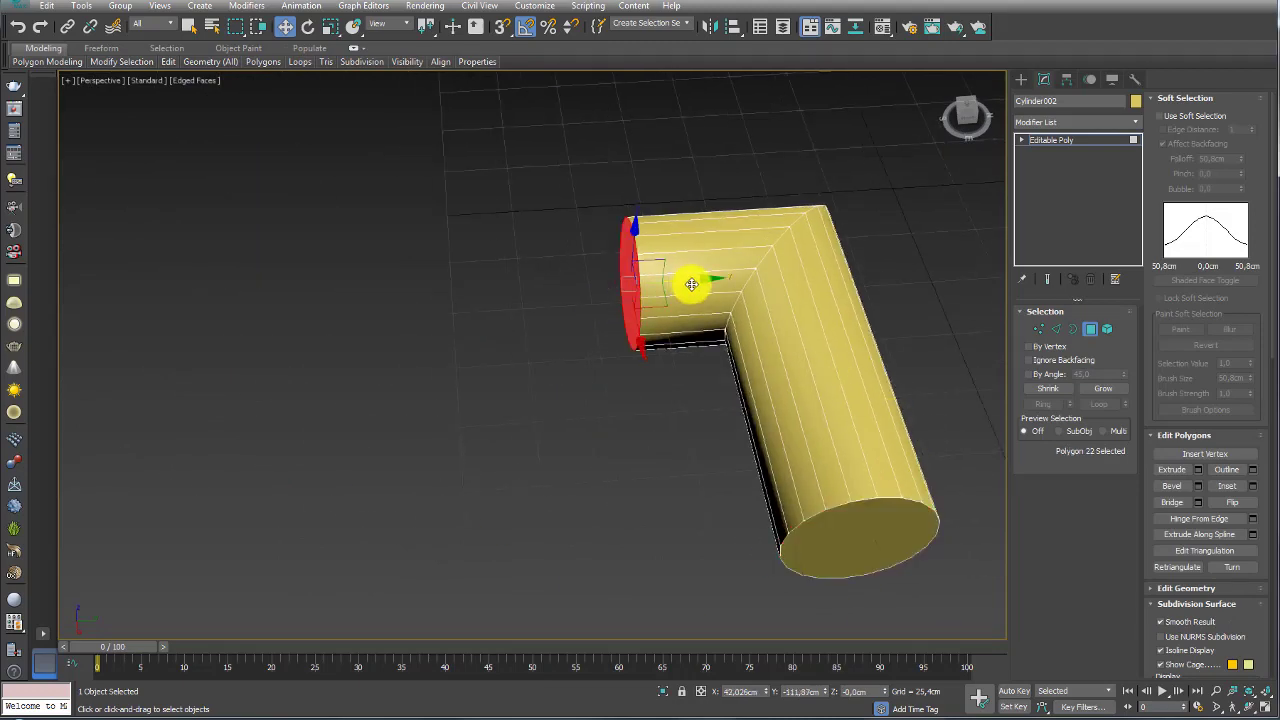
drag(691, 284, 551, 291)
Step: Select the 20-edge corner loop and begin a Chamfer on it
click(1055, 329)
double_click(782, 234)
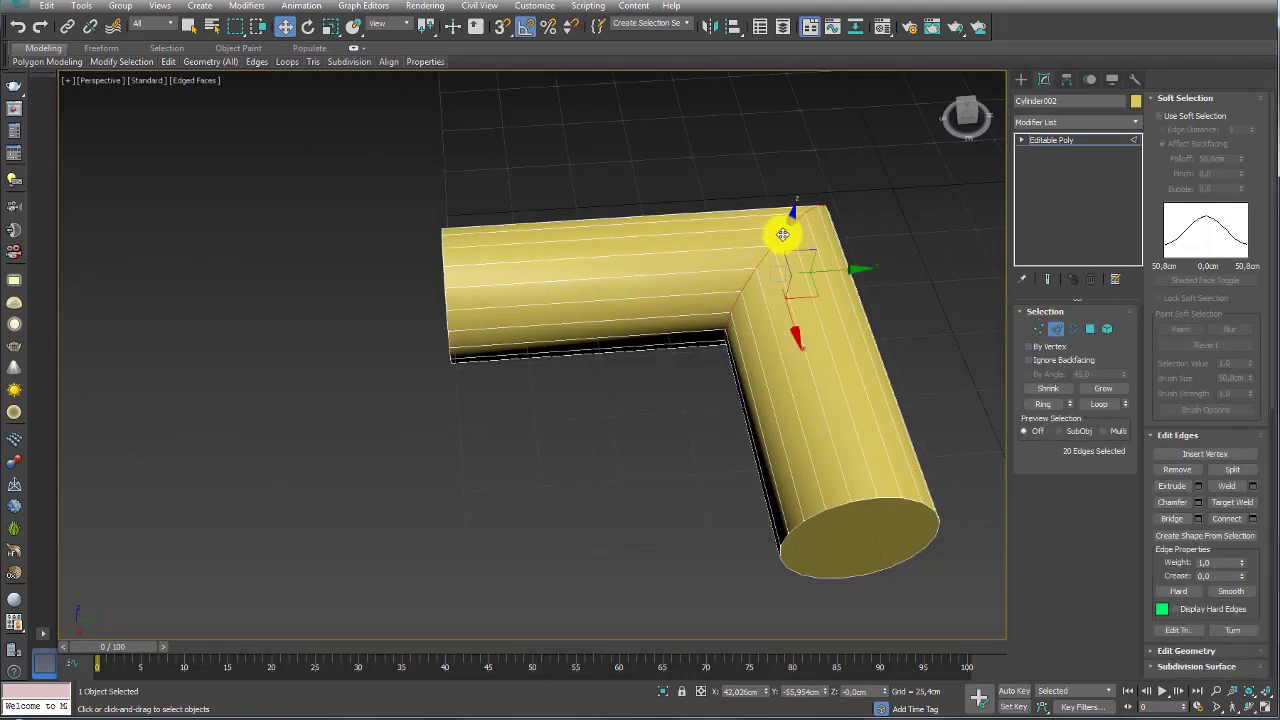
mouse_move(789, 240)
alt+middle_down()
mouse_move(746, 323)
mouse_move(549, 340)
alt+middle_up()
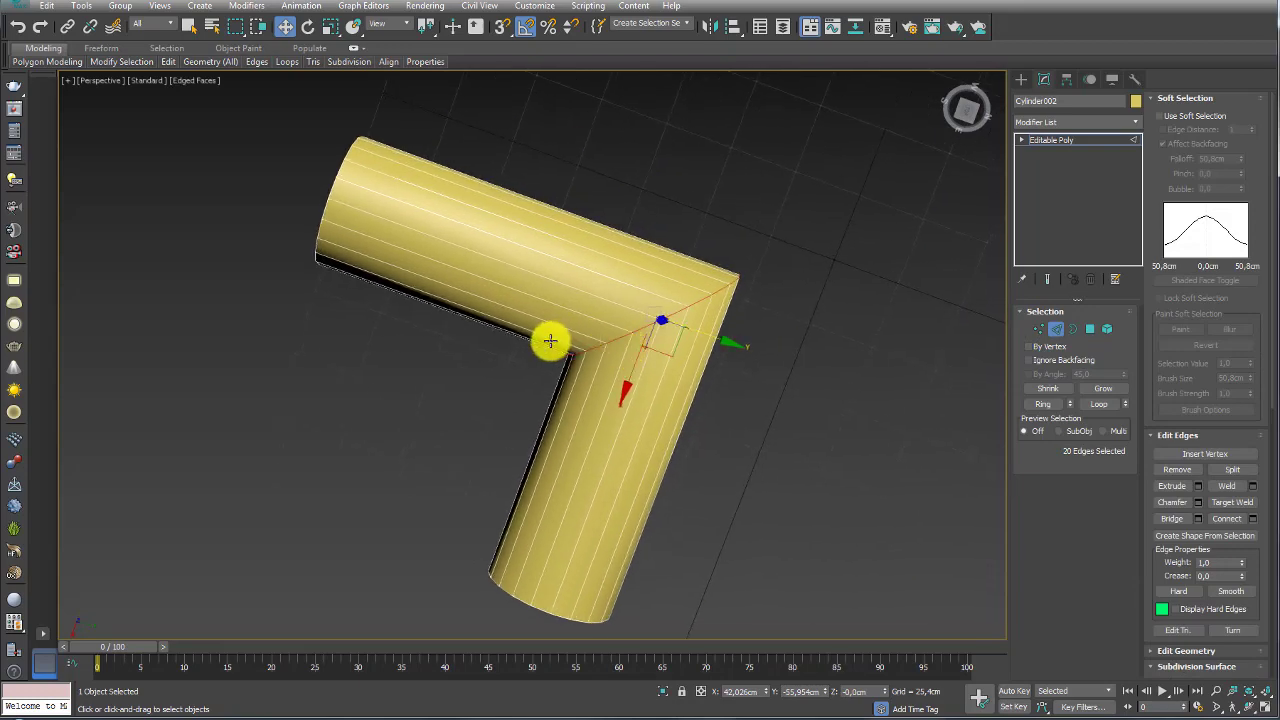
mouse_move(809, 323)
alt+middle_down()
mouse_move(687, 307)
mouse_move(643, 257)
mouse_move(700, 280)
alt+middle_up()
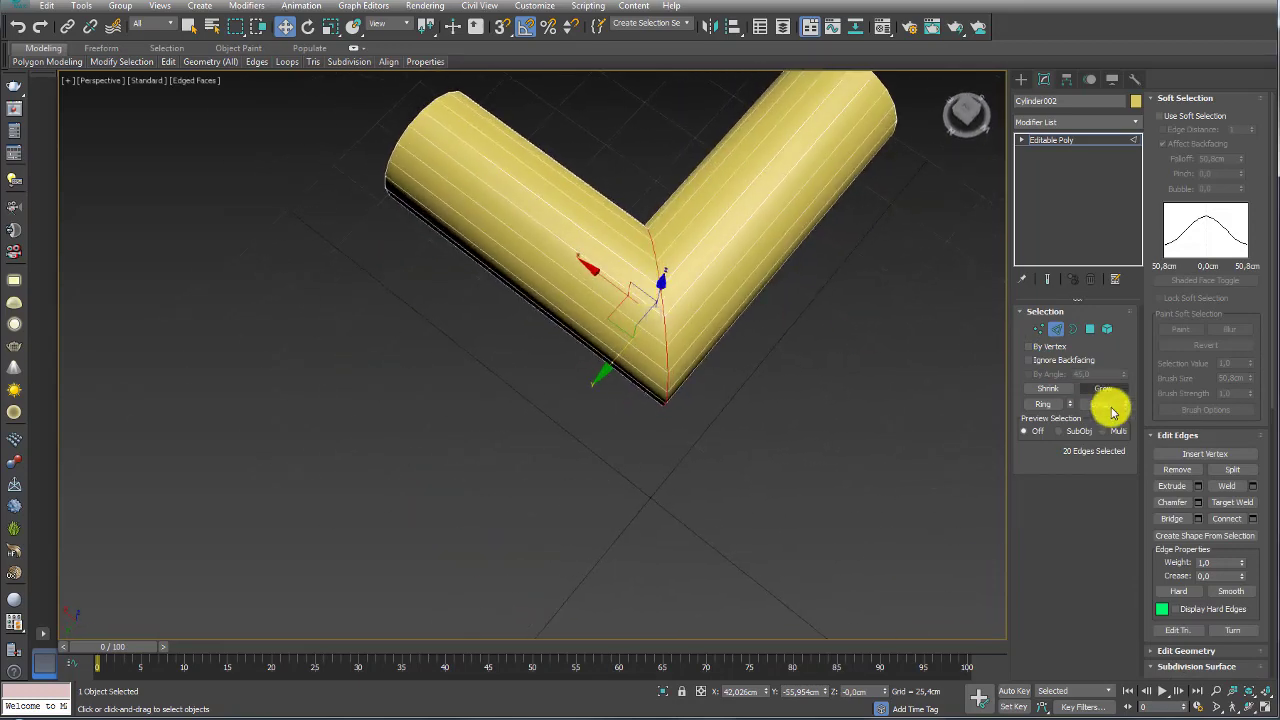
click(1198, 502)
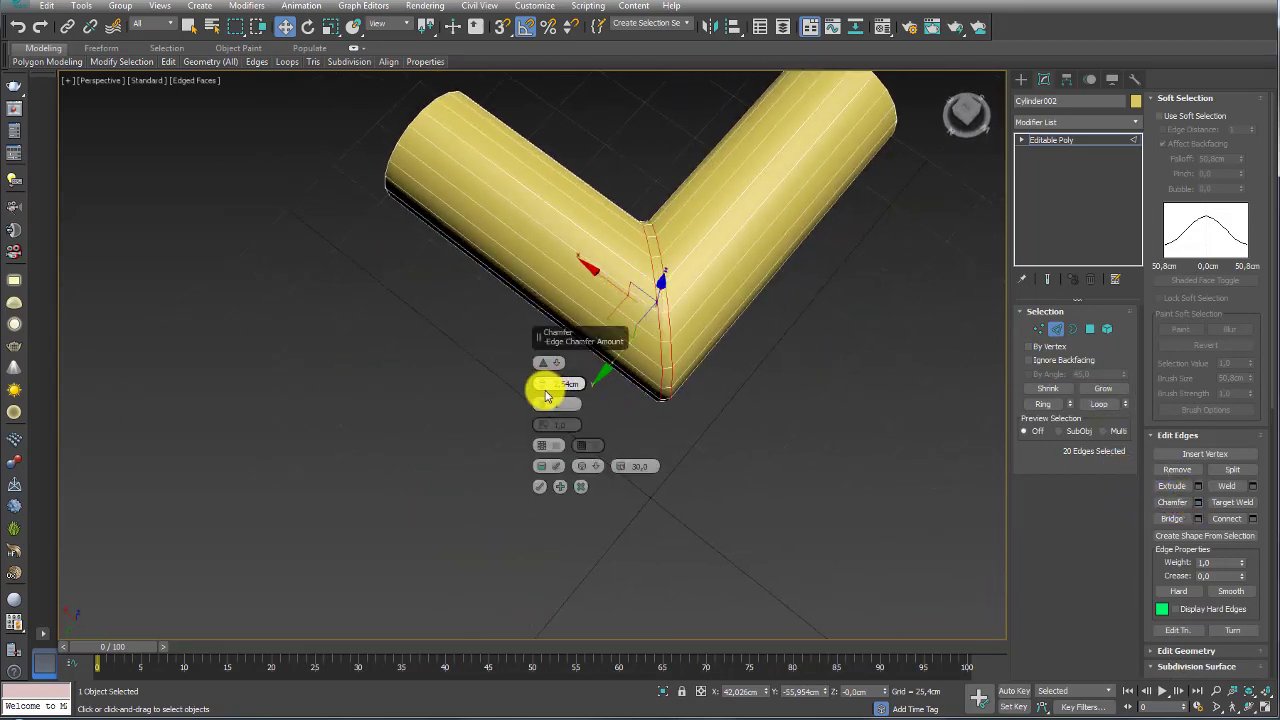
Step: Chamfer the corner loop by about 34 cm with 8 segments for a rounded bend
drag(542, 386, 536, 318)
drag(543, 400, 543, 331)
scroll(737, 254, up, 3)
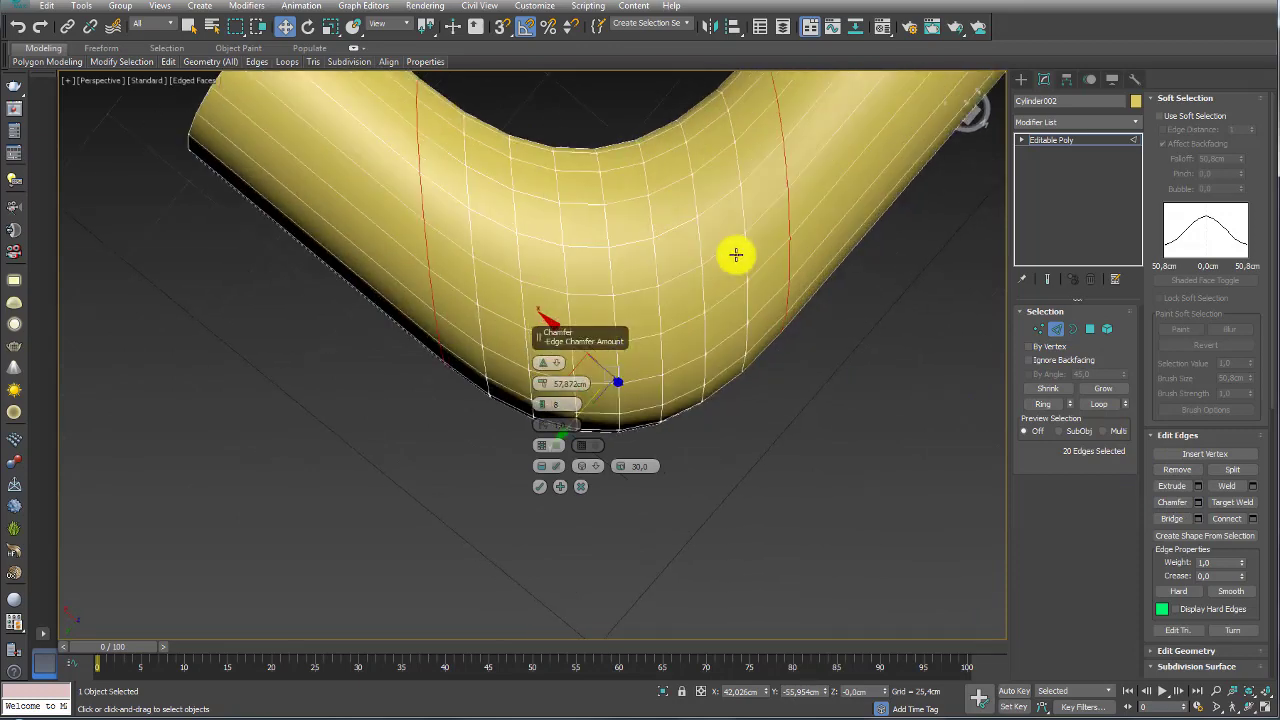
scroll(777, 280, down, 4)
mouse_move(777, 280)
alt+middle_down()
mouse_move(526, 248)
mouse_move(706, 380)
mouse_move(646, 380)
mouse_move(537, 257)
alt+middle_up()
click(539, 487)
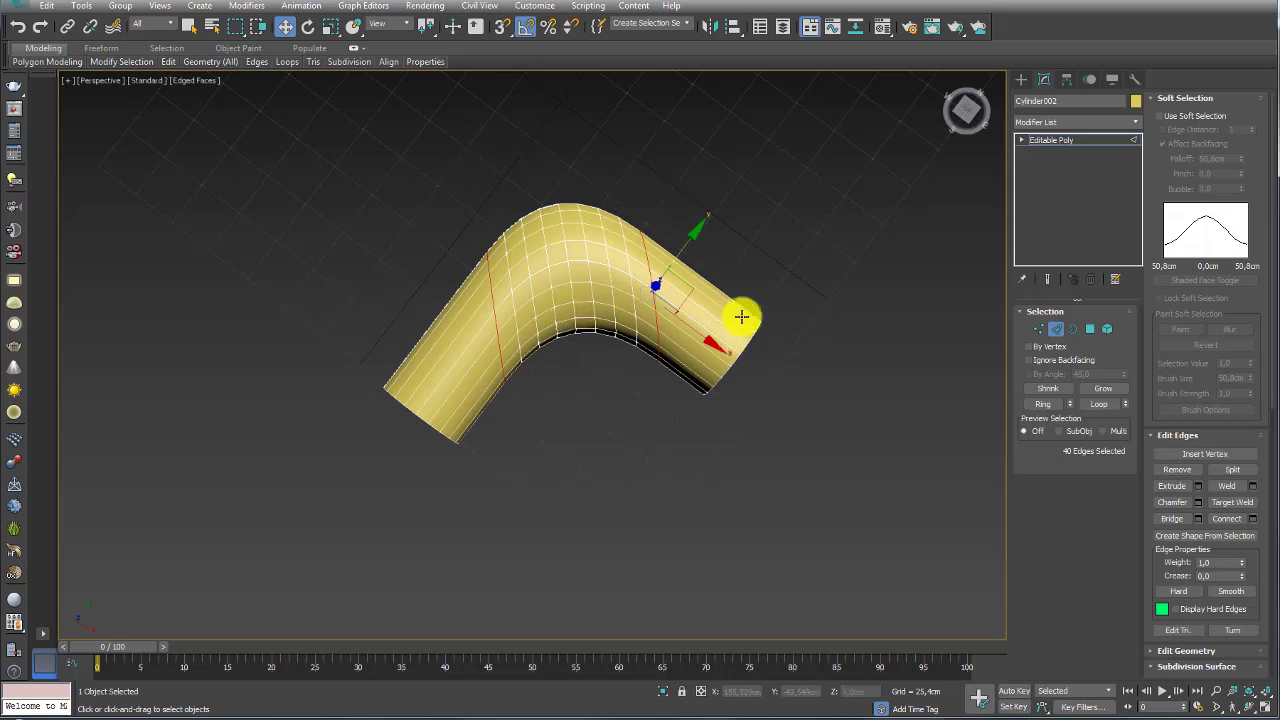
Step: Return to object level, move the bent pipe left of the grid and select it
click(1055, 141)
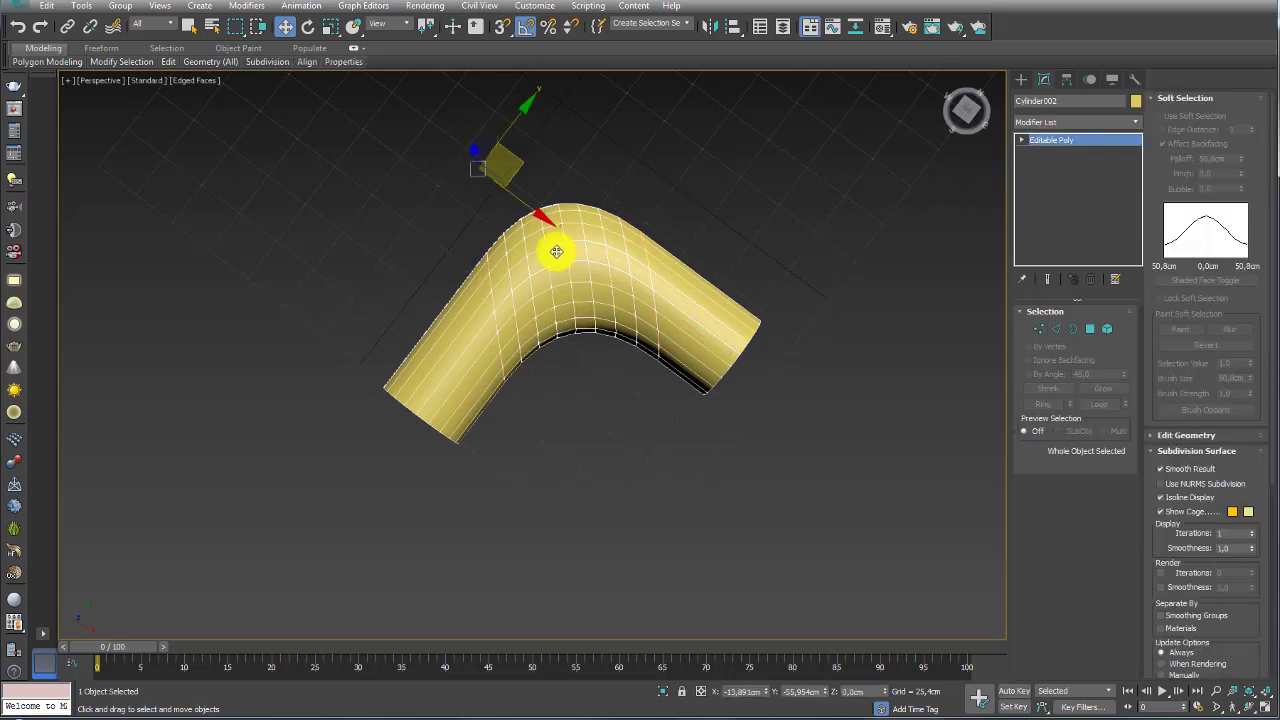
middle_drag(556, 251, 568, 326)
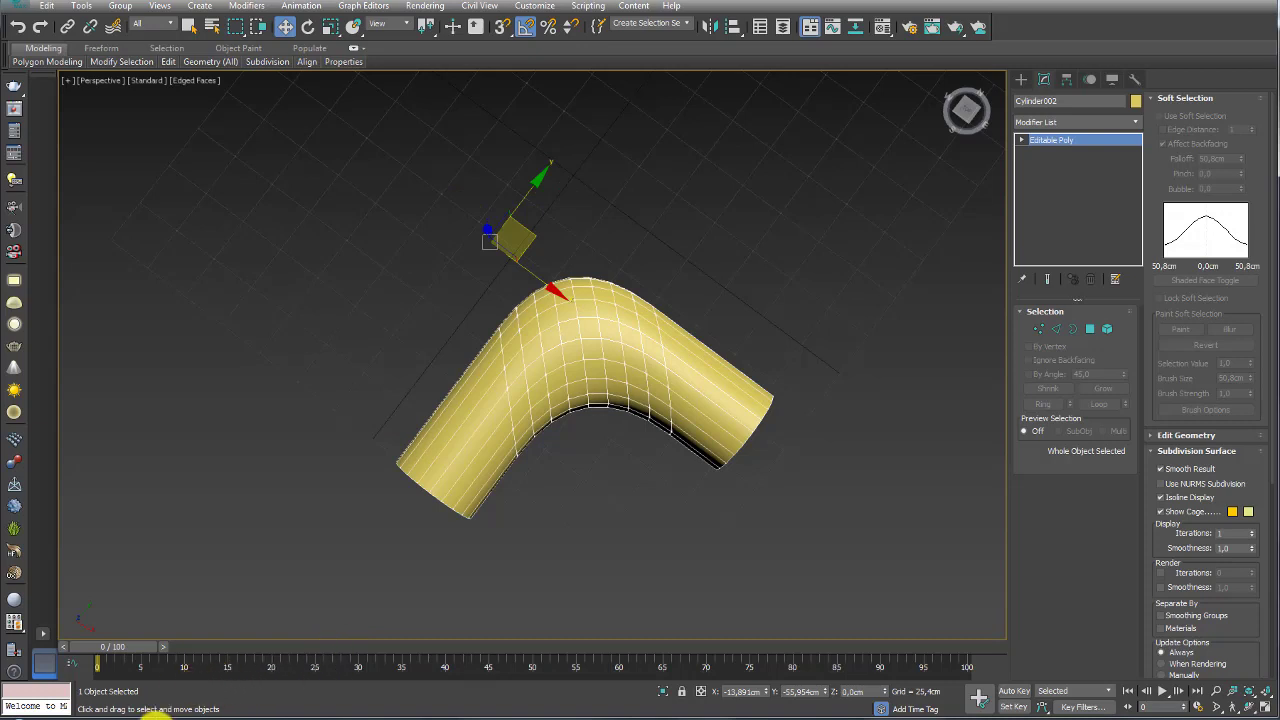
scroll(594, 306, down, 3)
alt+middle_drag(606, 337, 586, 300)
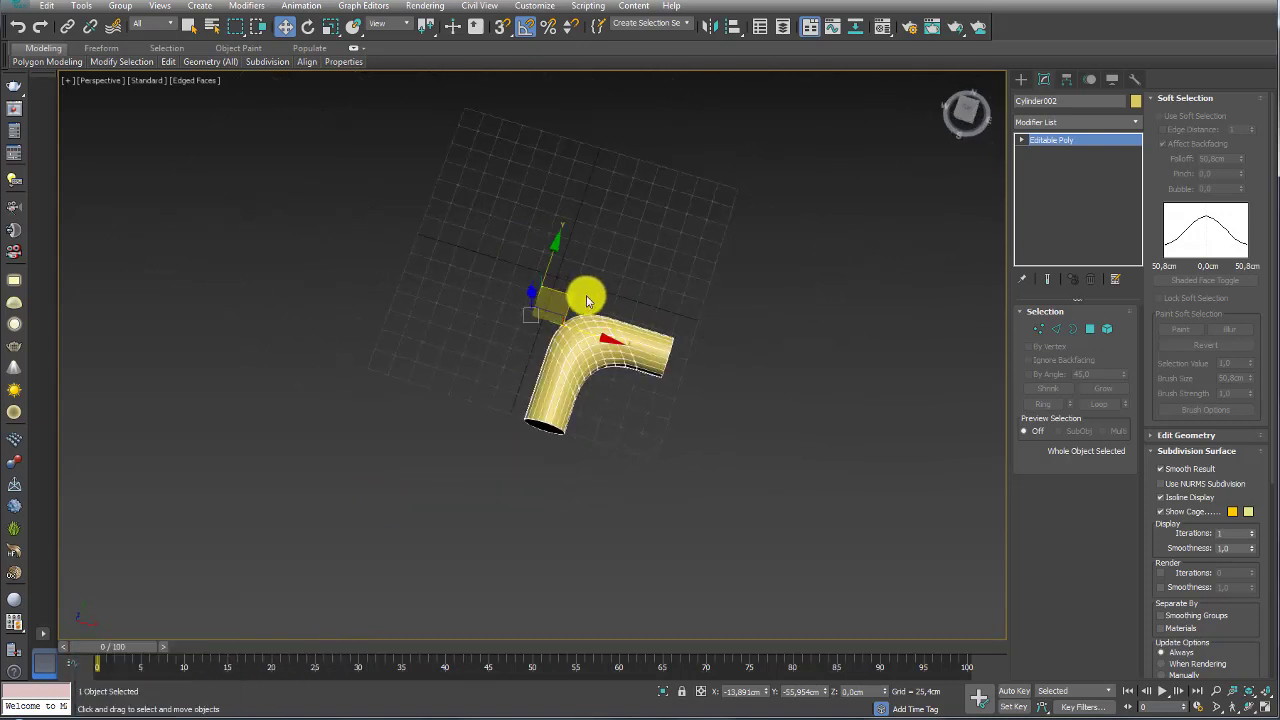
drag(567, 296, 482, 316)
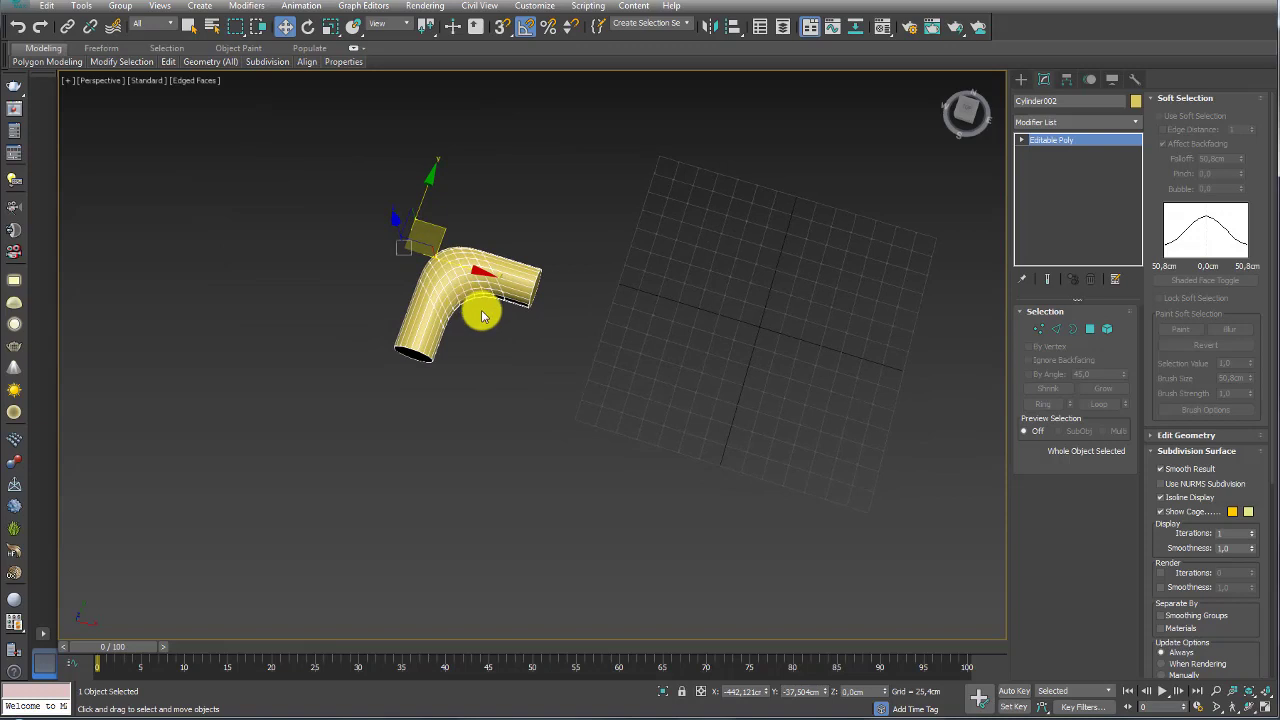
drag(330, 167, 576, 440)
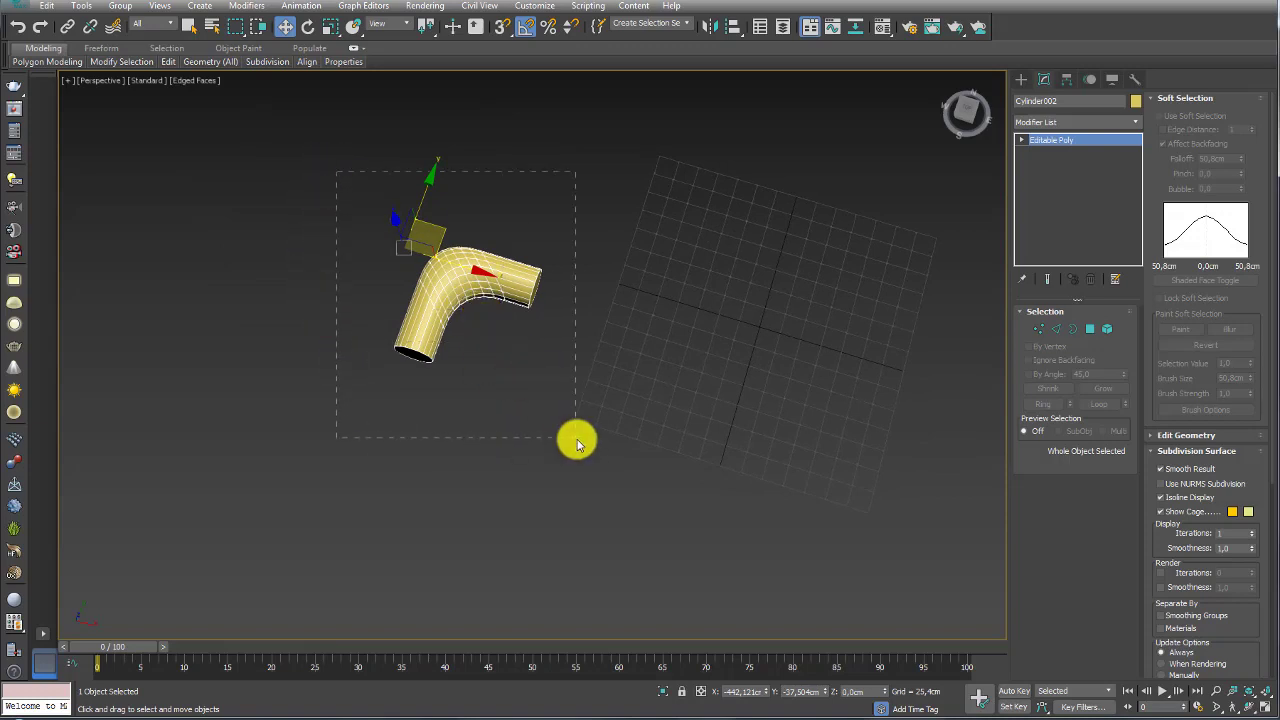
Step: Start a Line spline and place a zigzag of corner points across the plane
click(1021, 80)
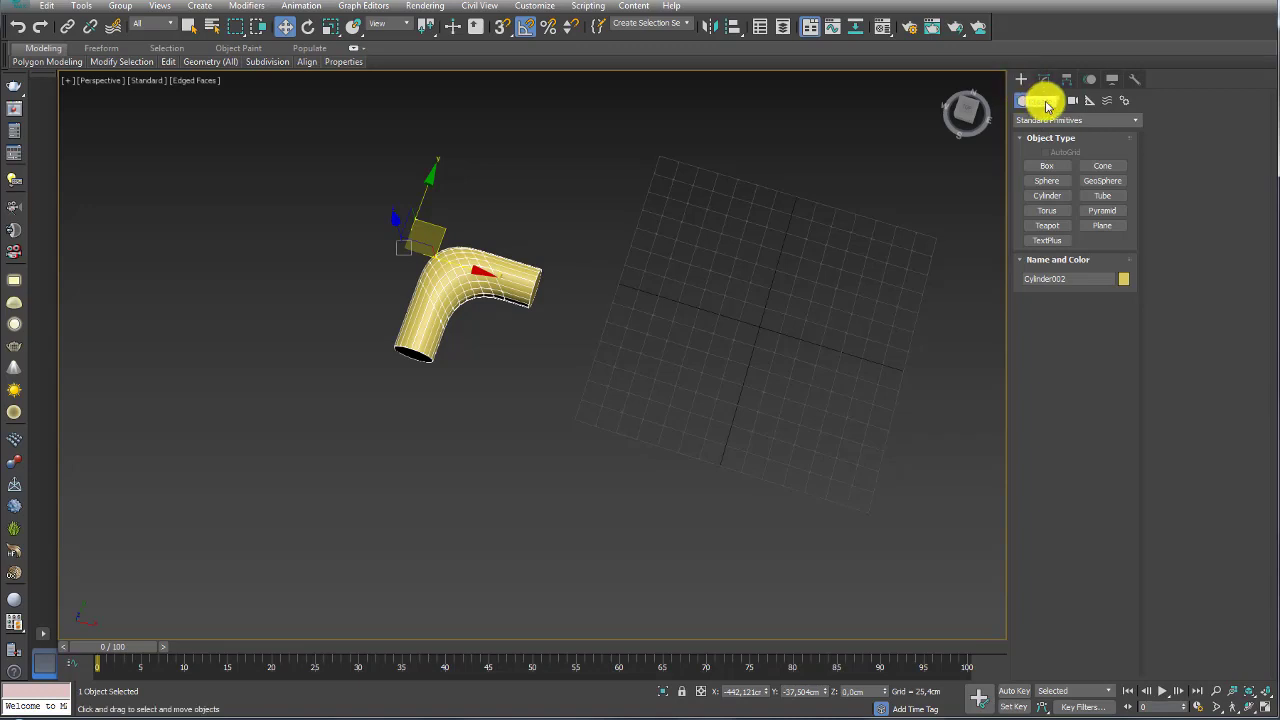
click(1040, 100)
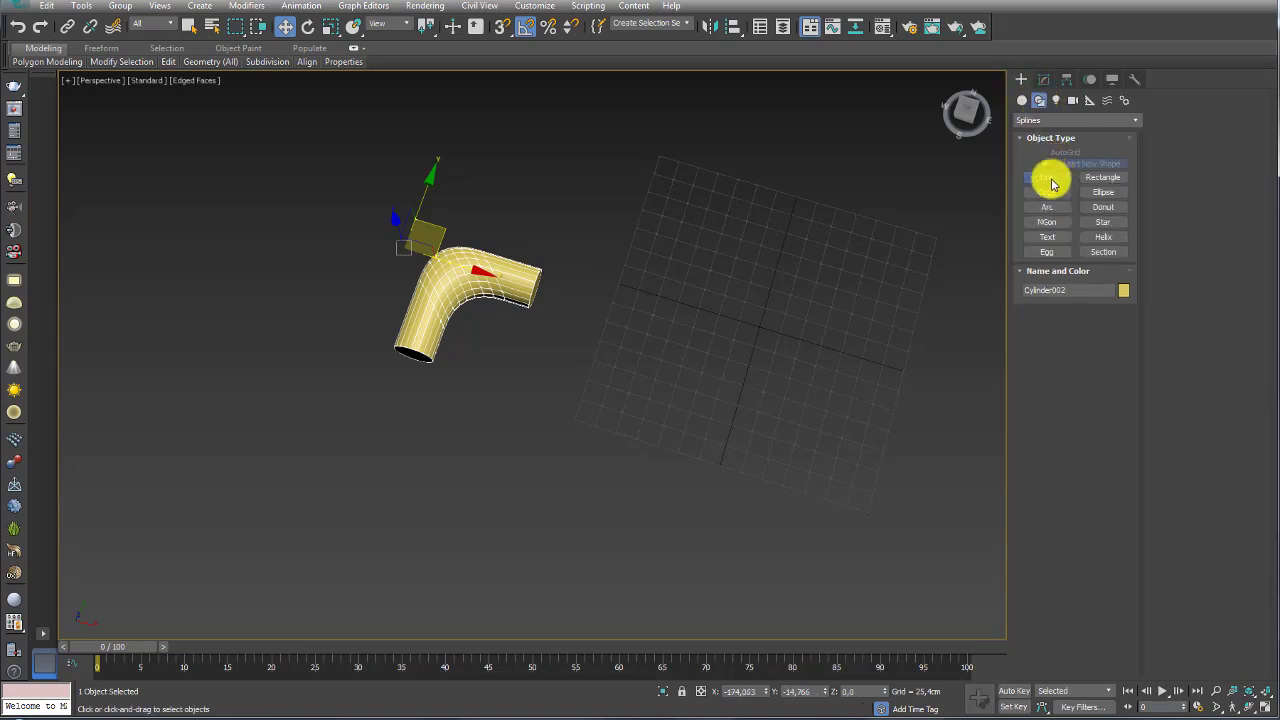
click(1047, 177)
click(619, 418)
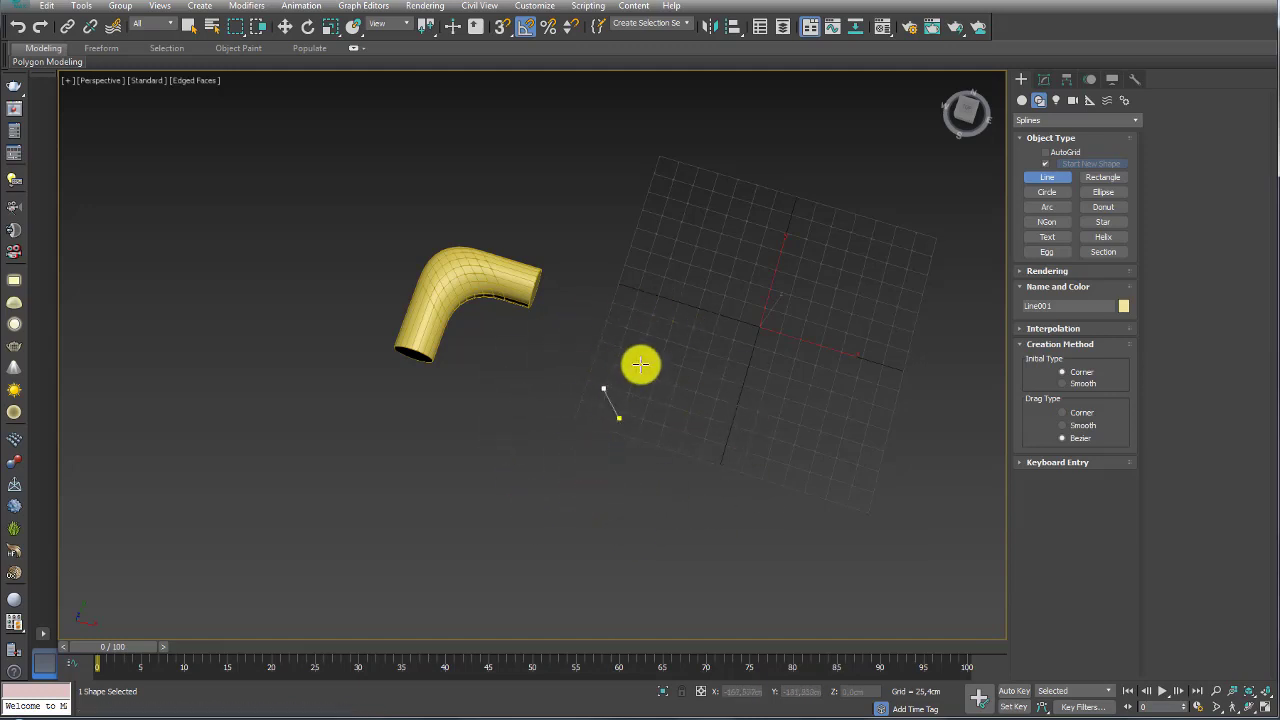
click(651, 240)
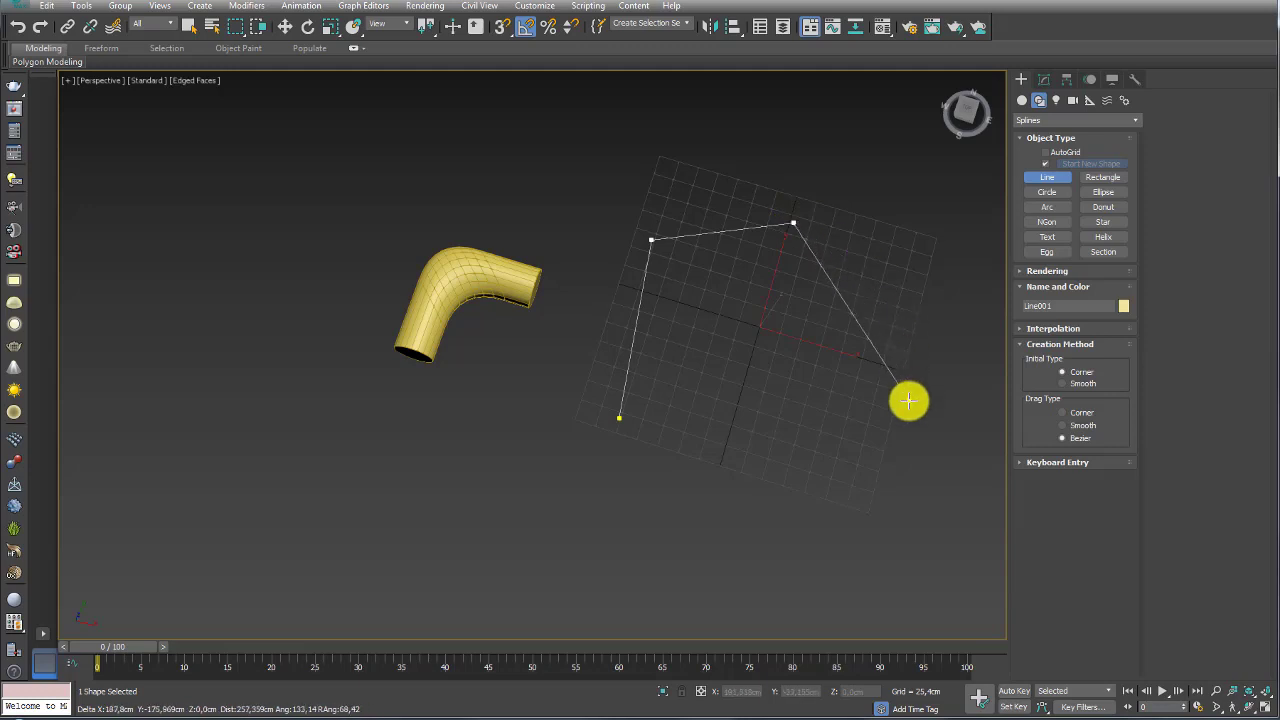
click(756, 387)
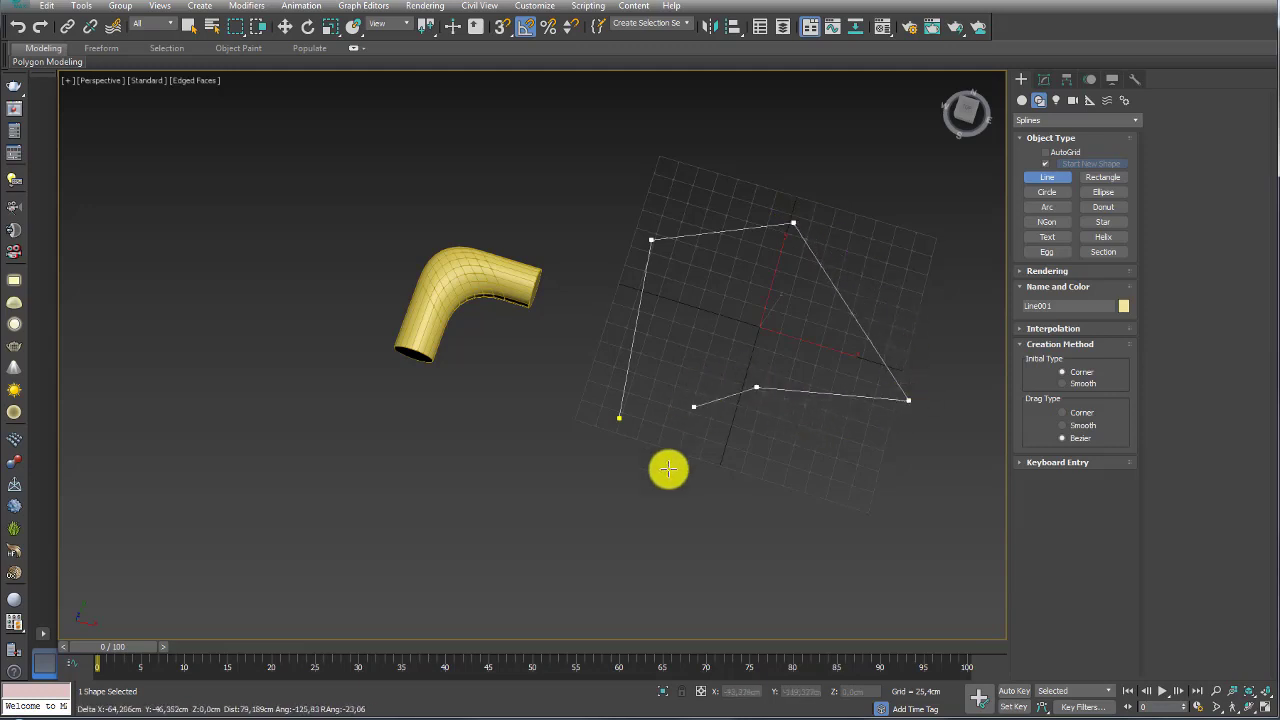
click(656, 533)
click(415, 497)
click(565, 331)
click(578, 145)
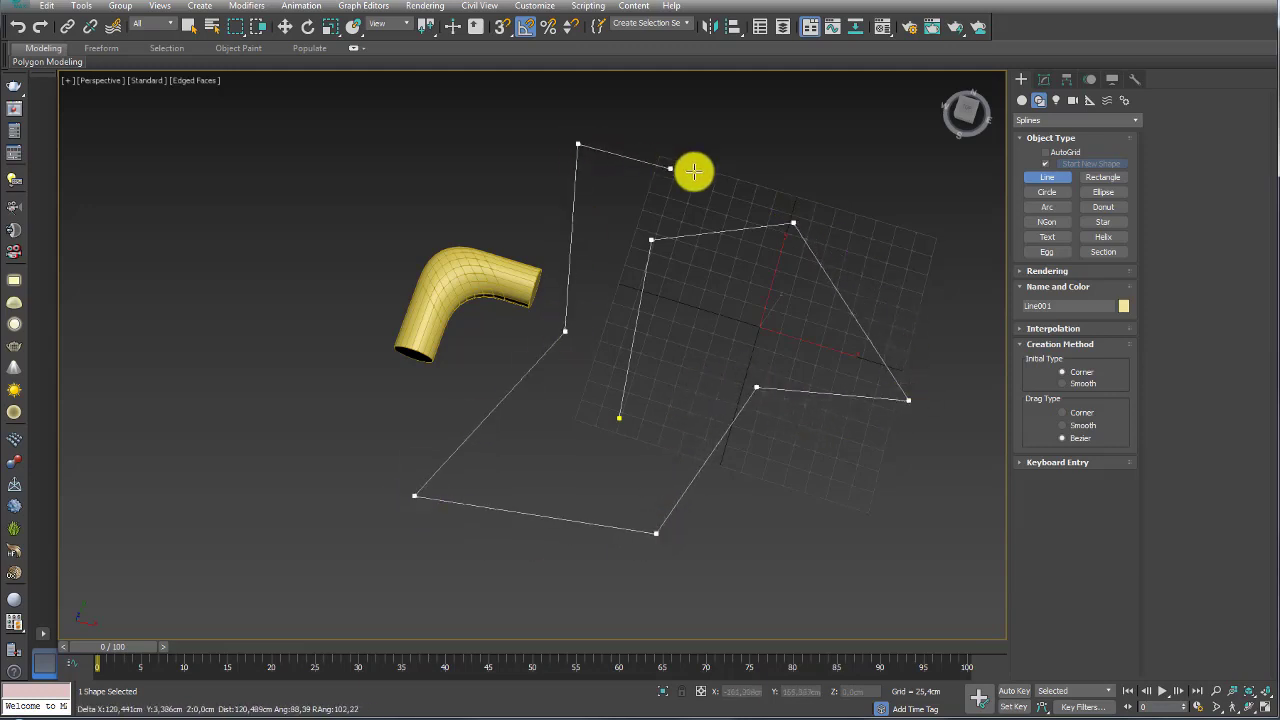
Step: Add curved Bezier points to Line001 over and beside the plane, then finish it
drag(725, 168, 788, 115)
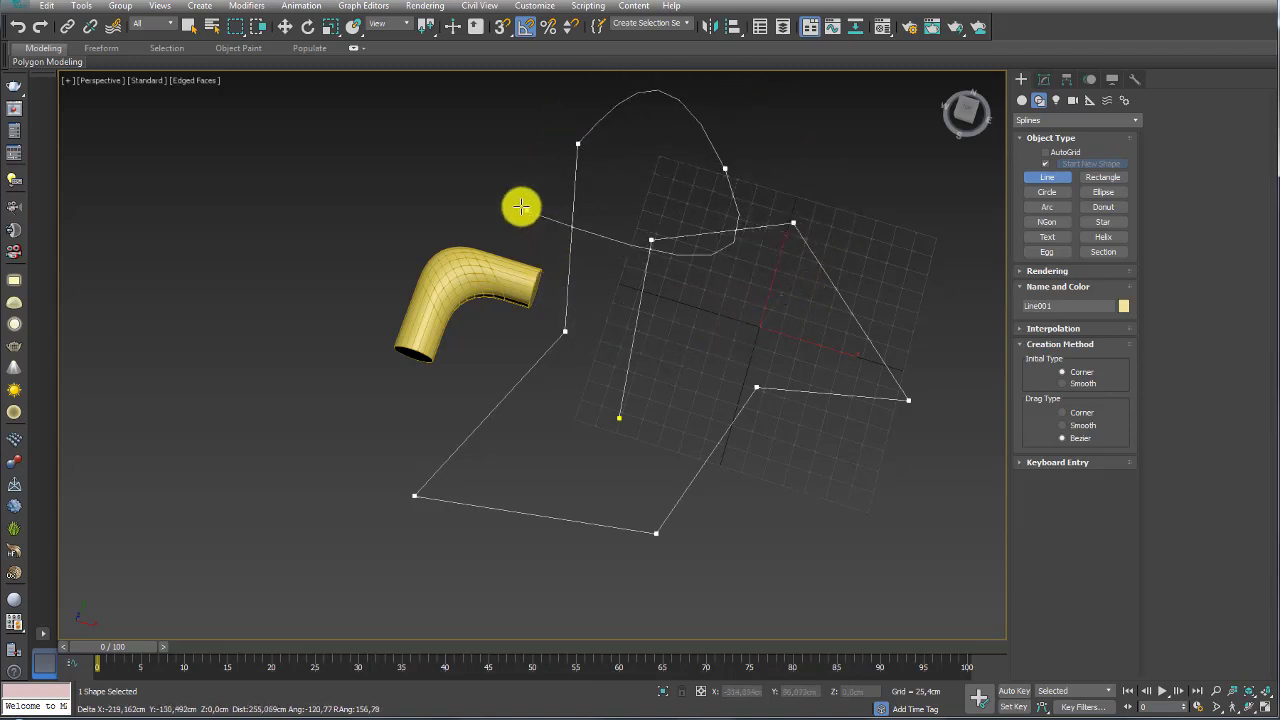
click(489, 199)
drag(411, 234, 366, 323)
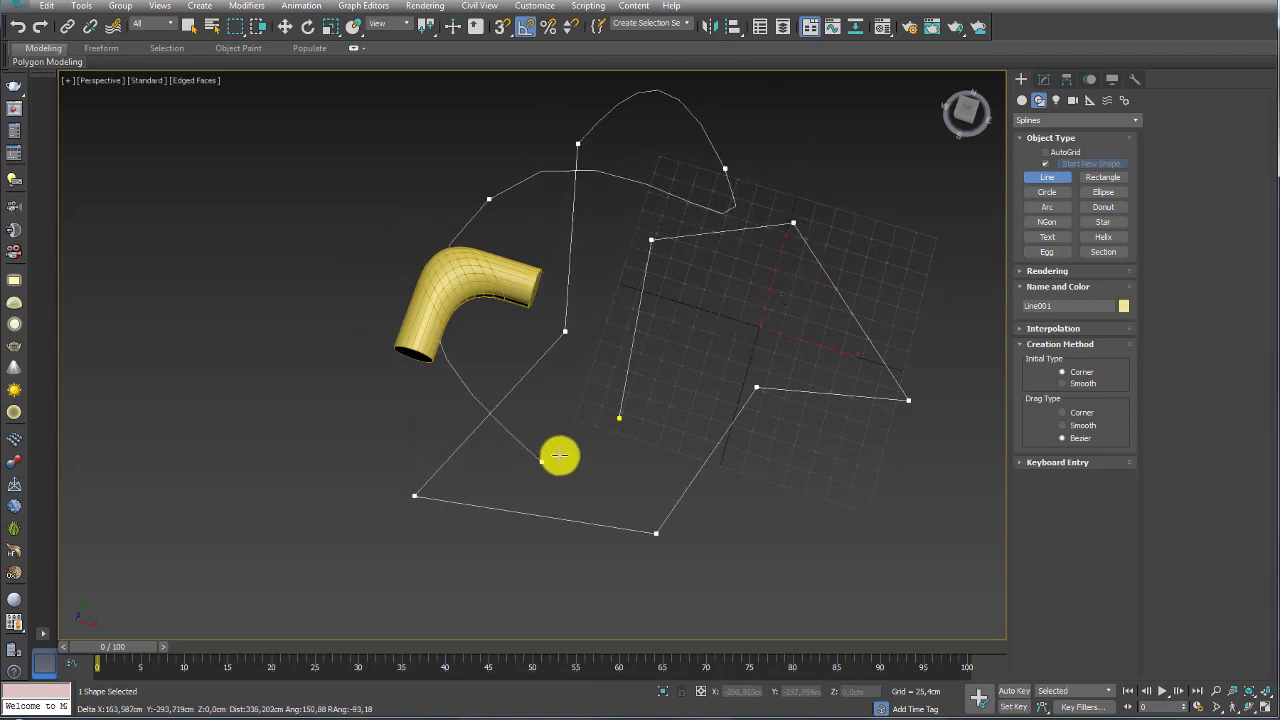
drag(708, 325, 709, 529)
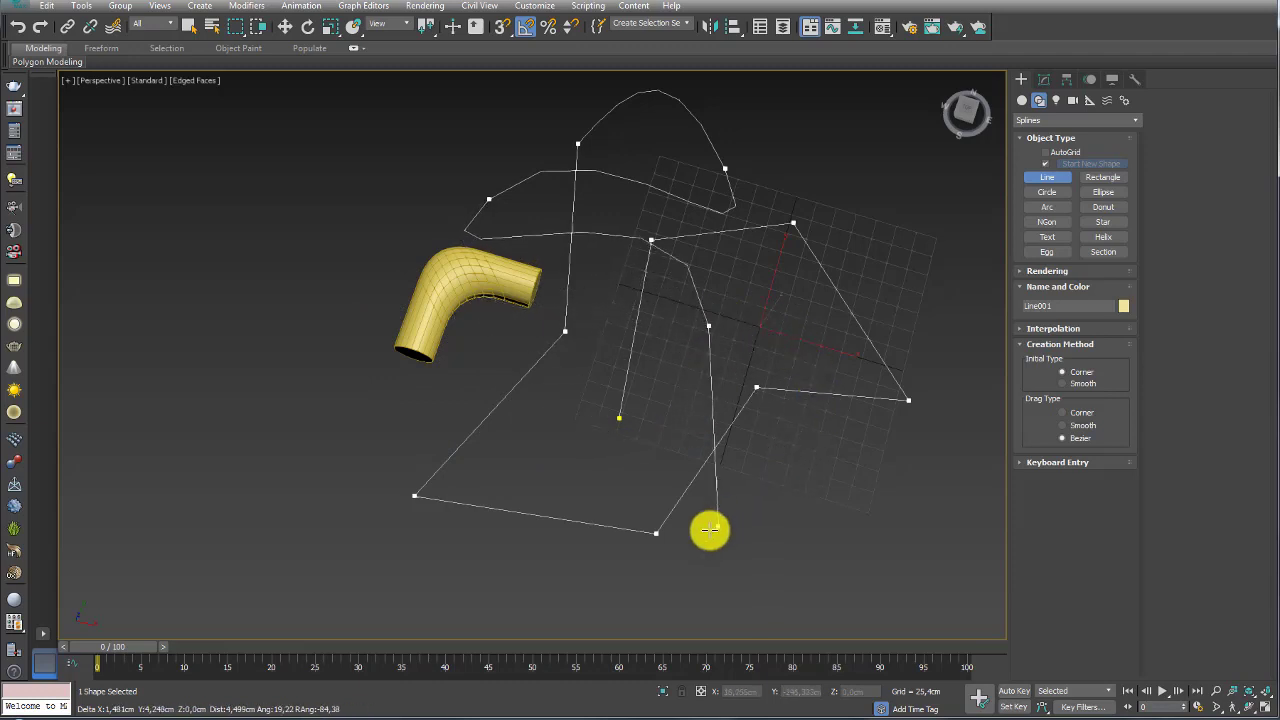
drag(451, 357, 366, 451)
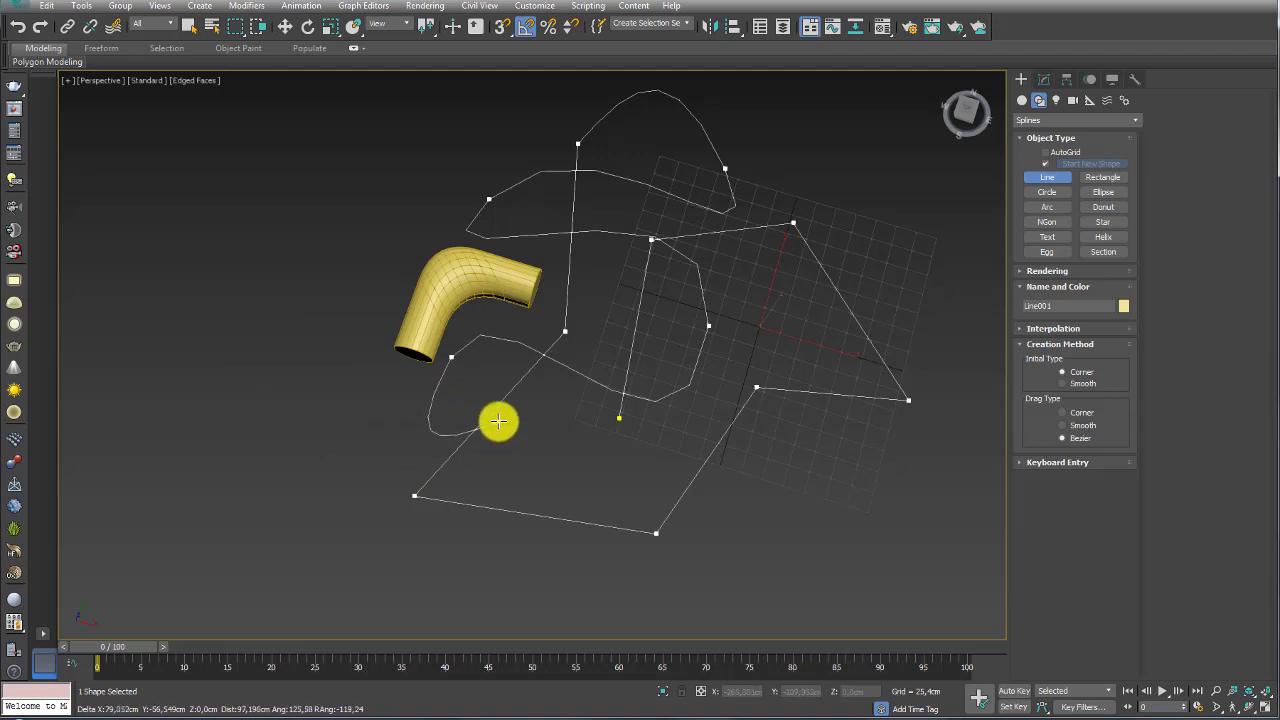
right_click(503, 418)
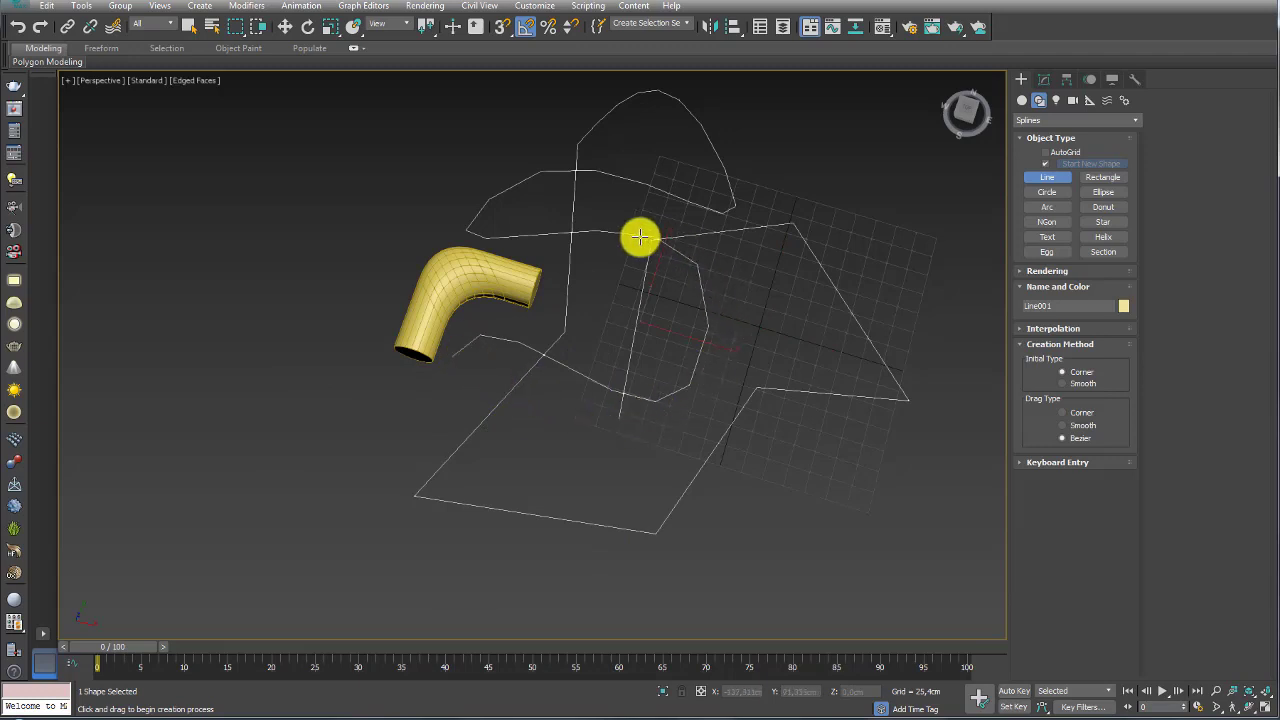
Step: In the Modify panel, raise Line001's Interpolation Steps to 22
click(1044, 79)
key(w)
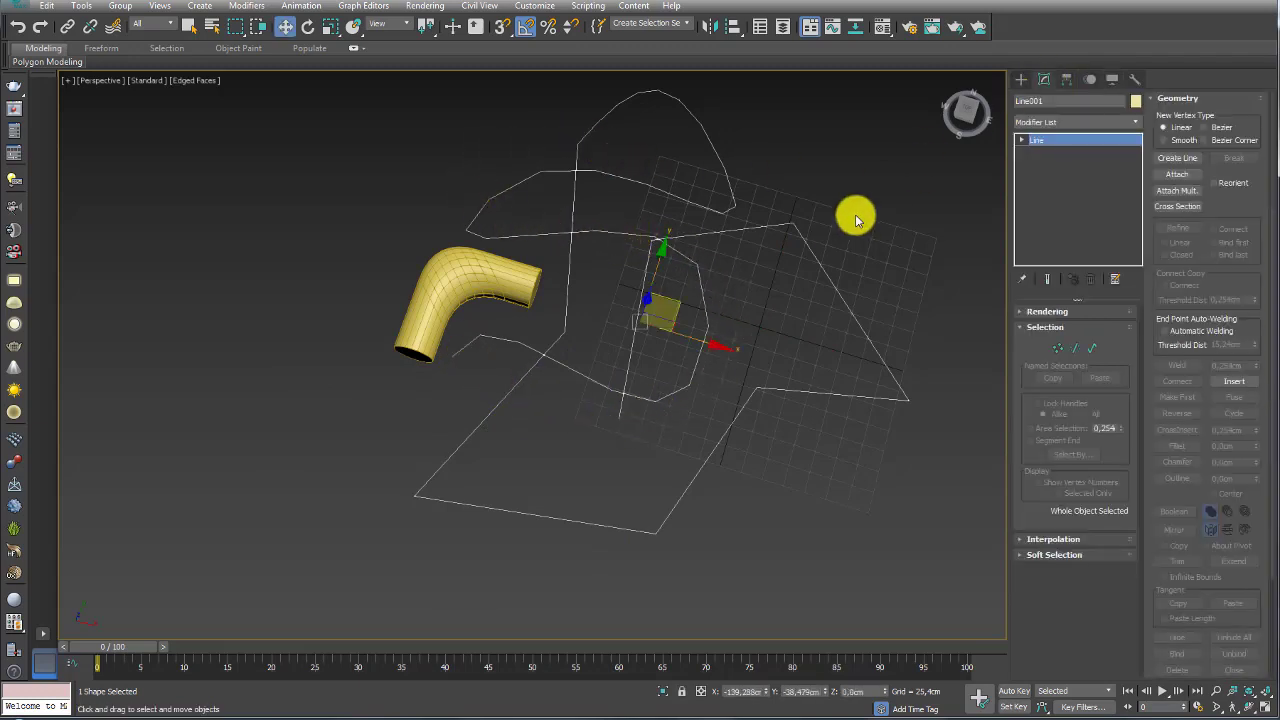
scroll(757, 277, up, 3)
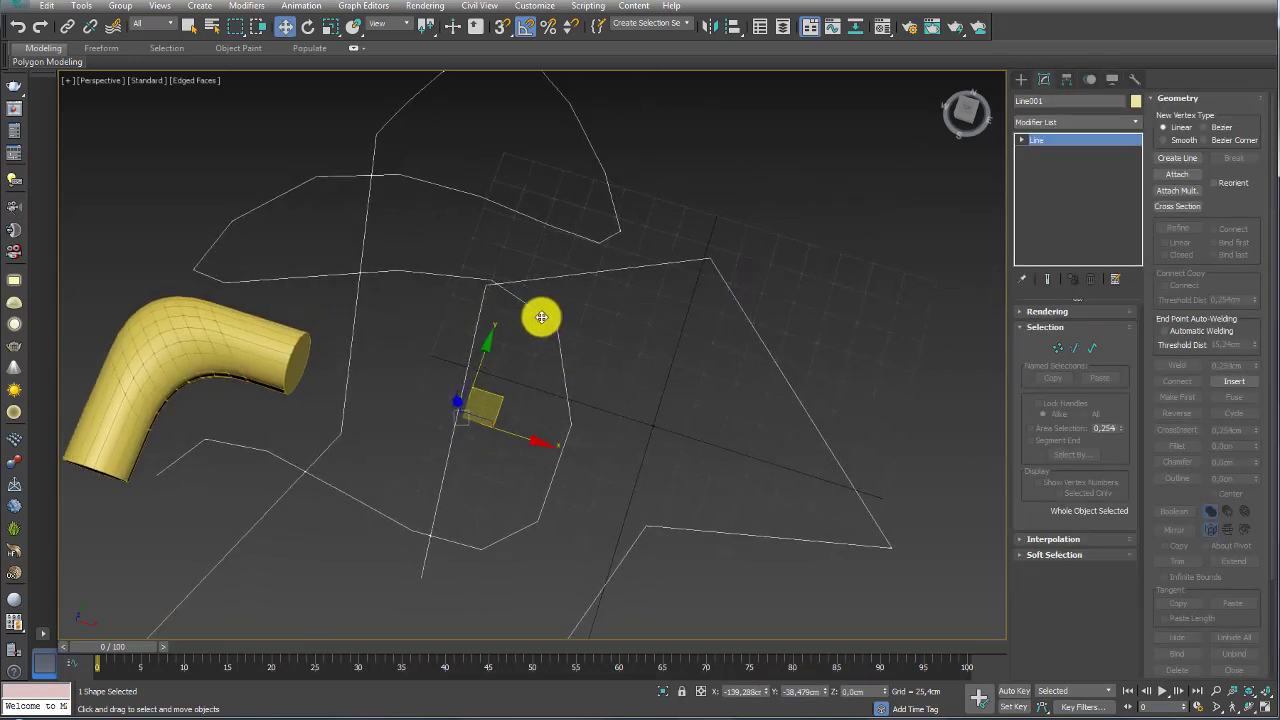
scroll(600, 300, down, 2)
scroll(590, 280, down, 2)
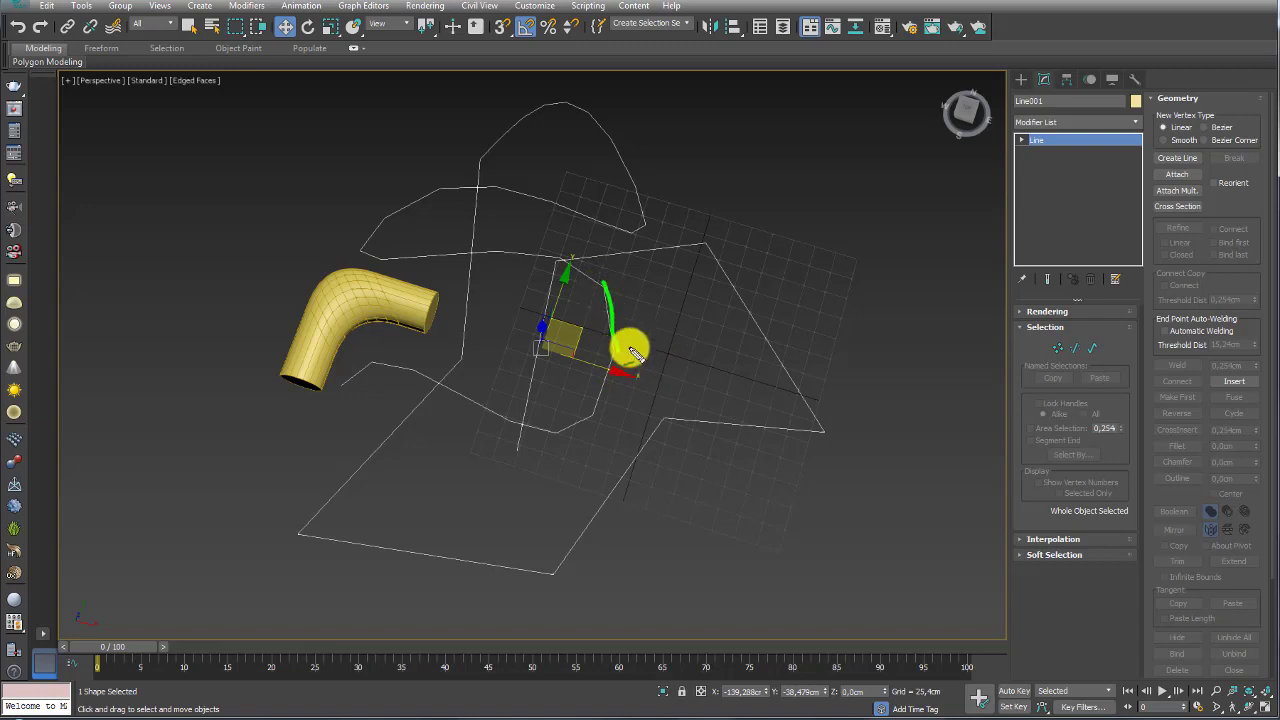
drag(620, 364, 611, 407)
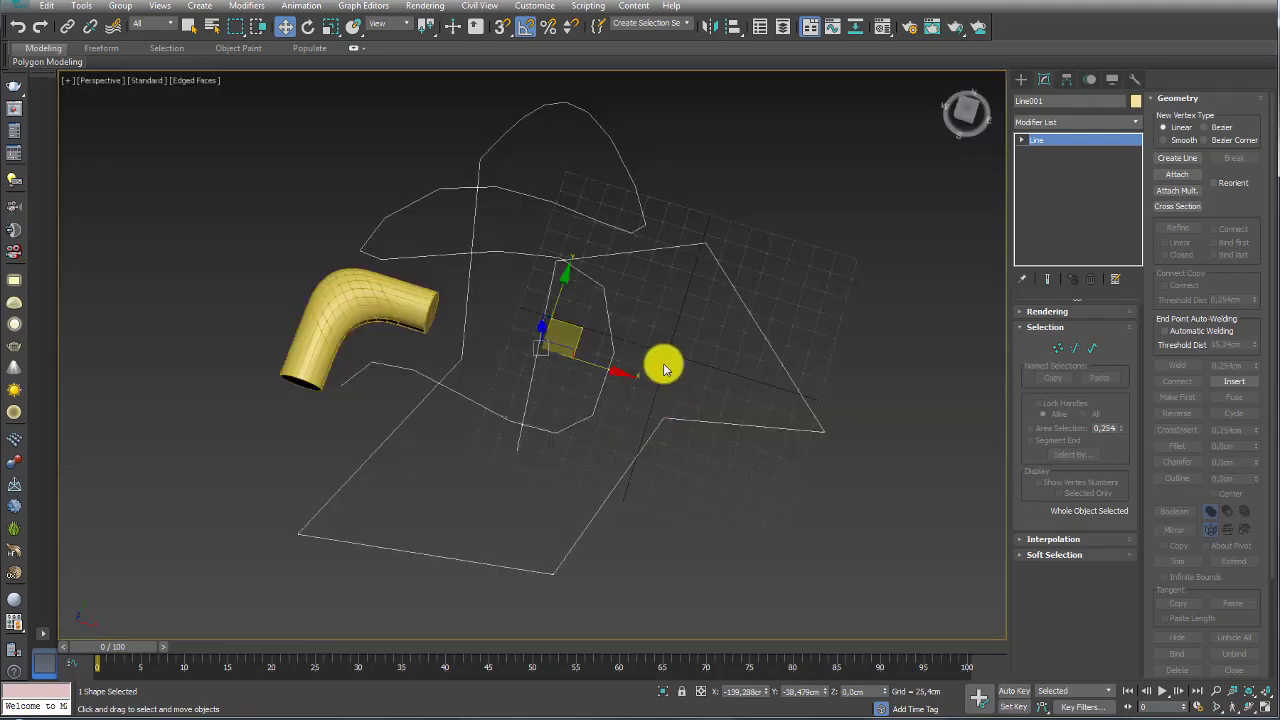
alt+middle_drag(663, 368, 654, 386)
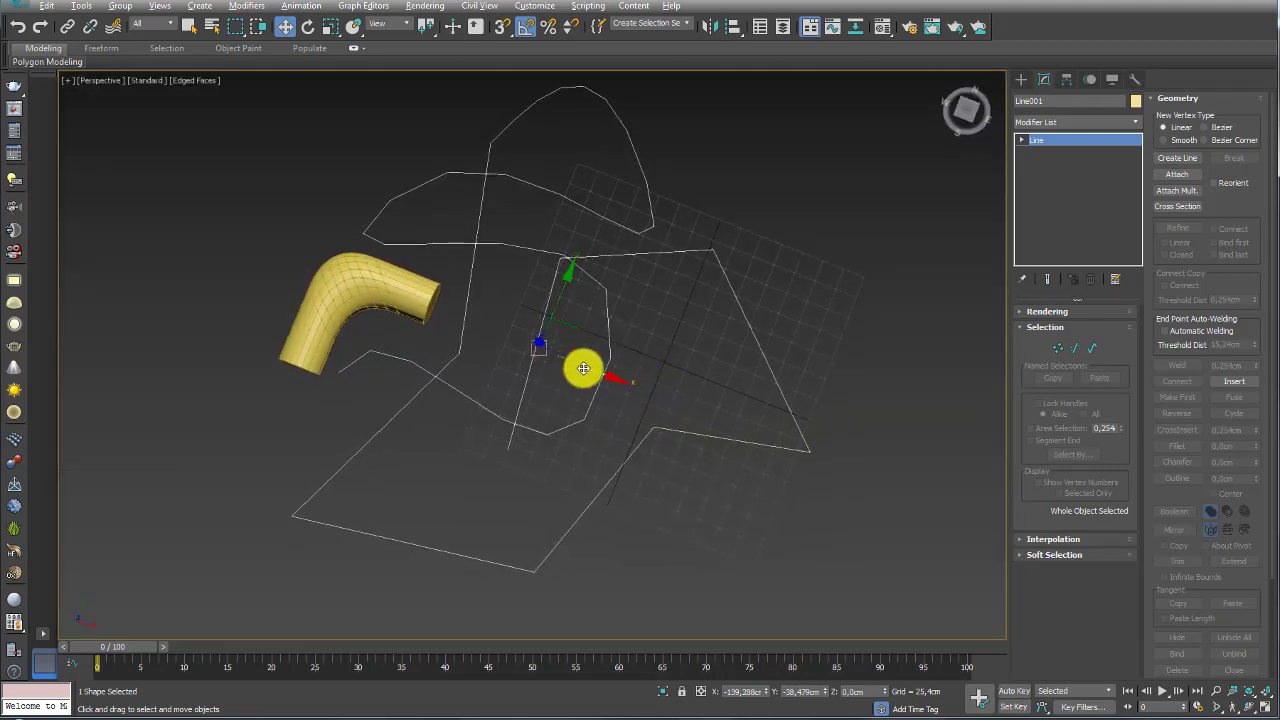
alt+middle_drag(583, 366, 560, 357)
middle_drag(731, 415, 773, 407)
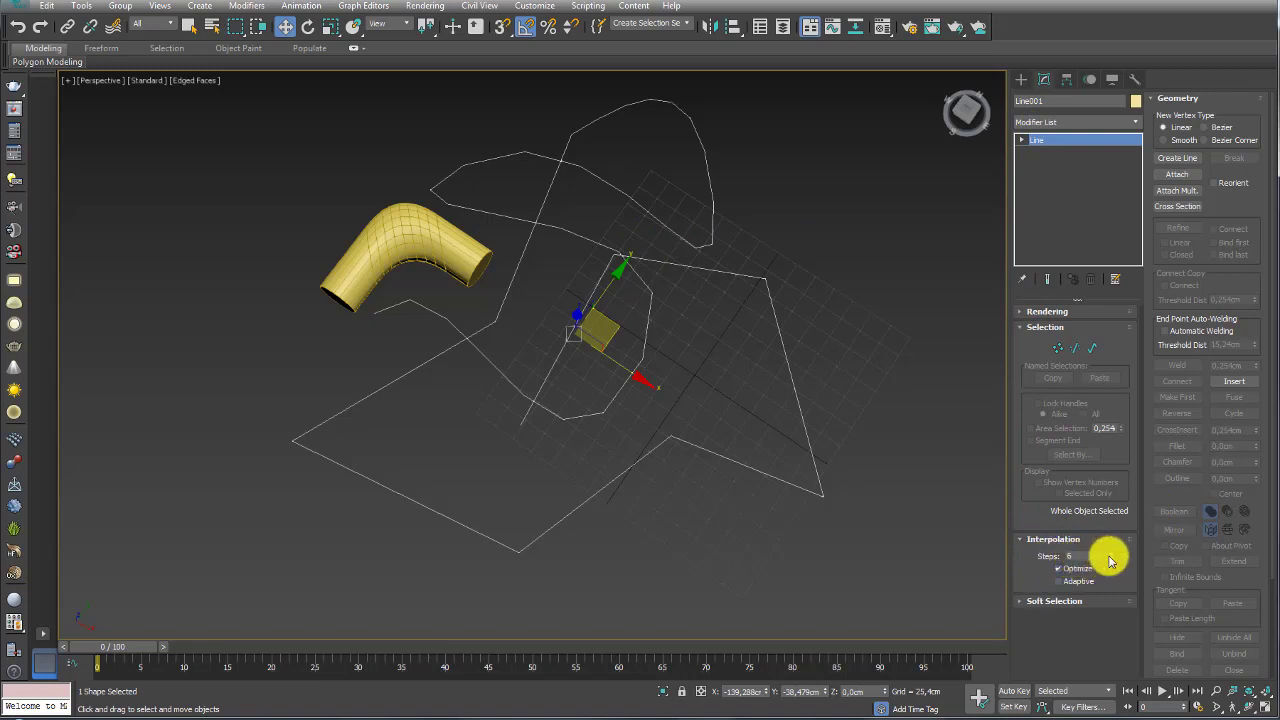
drag(1112, 548, 1114, 562)
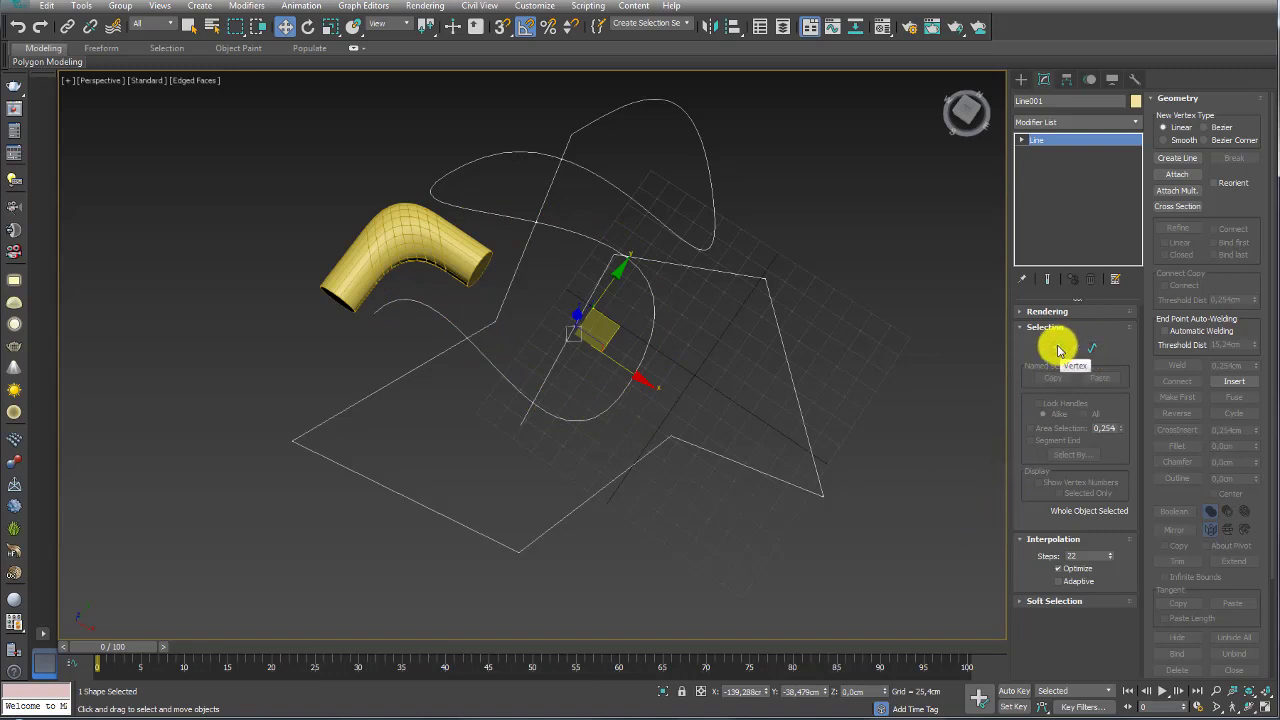
Step: Select the whole spline, a right-side segment, and several vertices in sub-object modes
click(1091, 347)
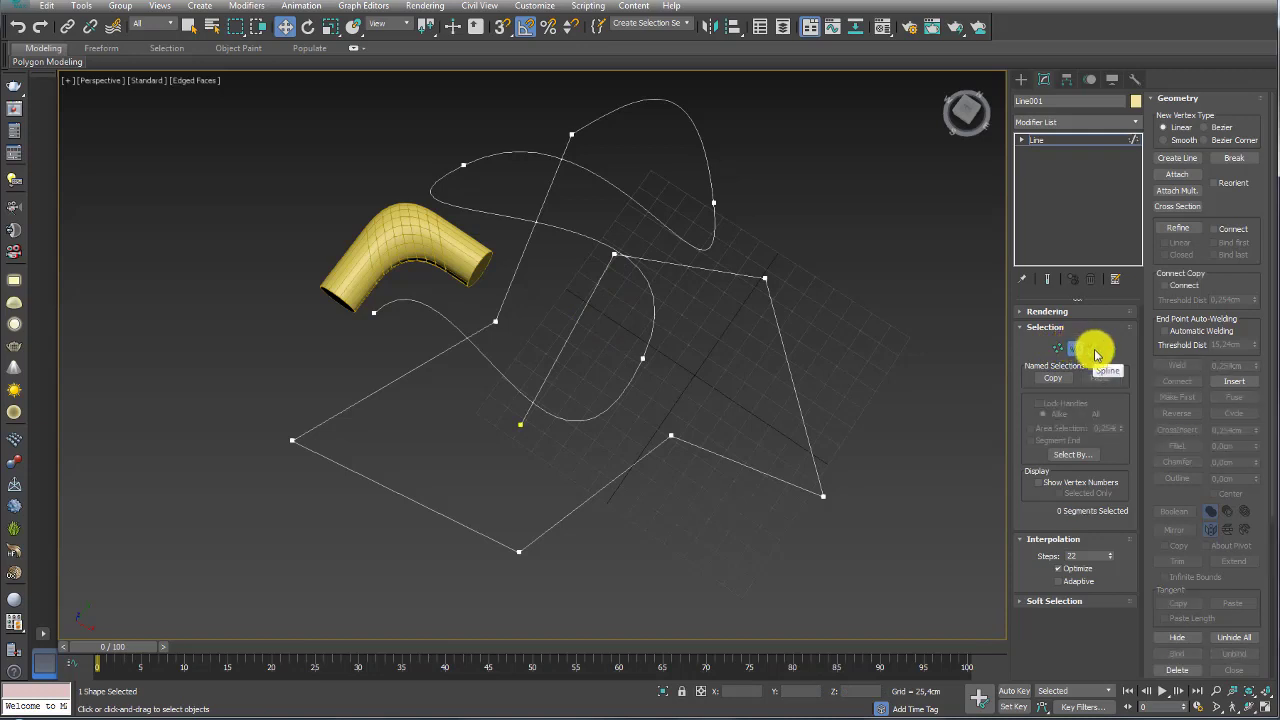
drag(720, 546, 677, 620)
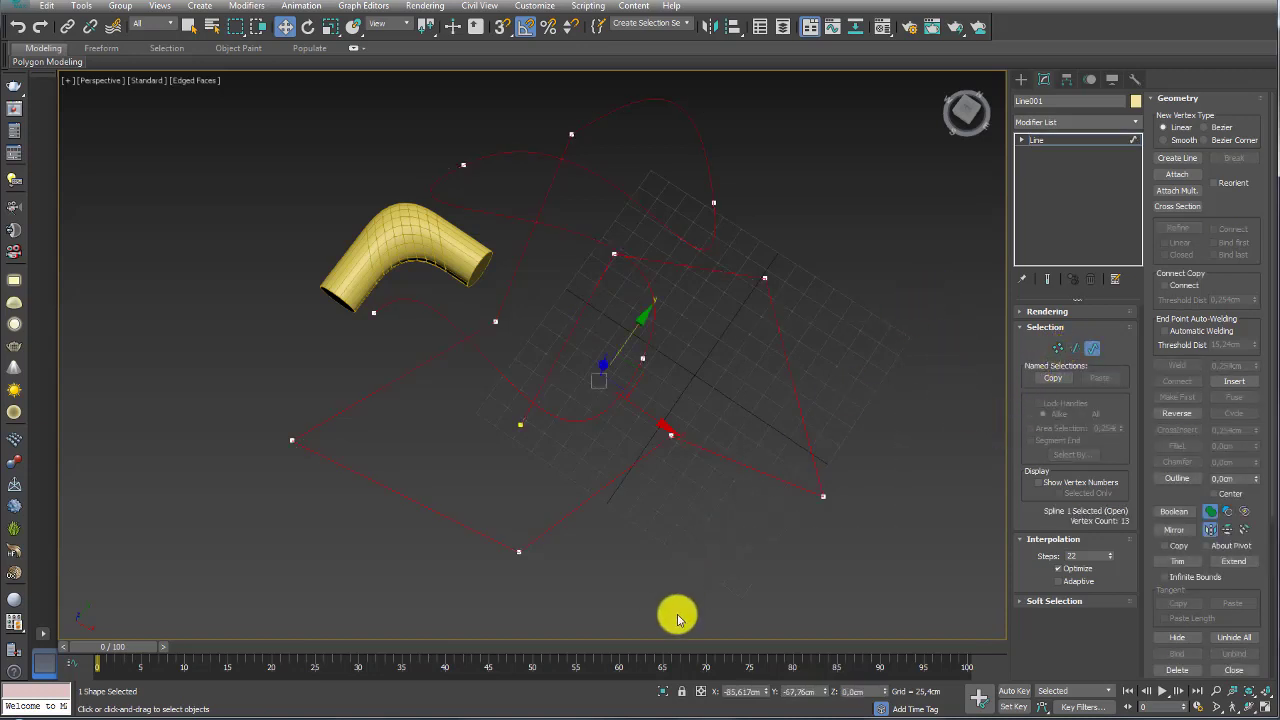
click(1075, 347)
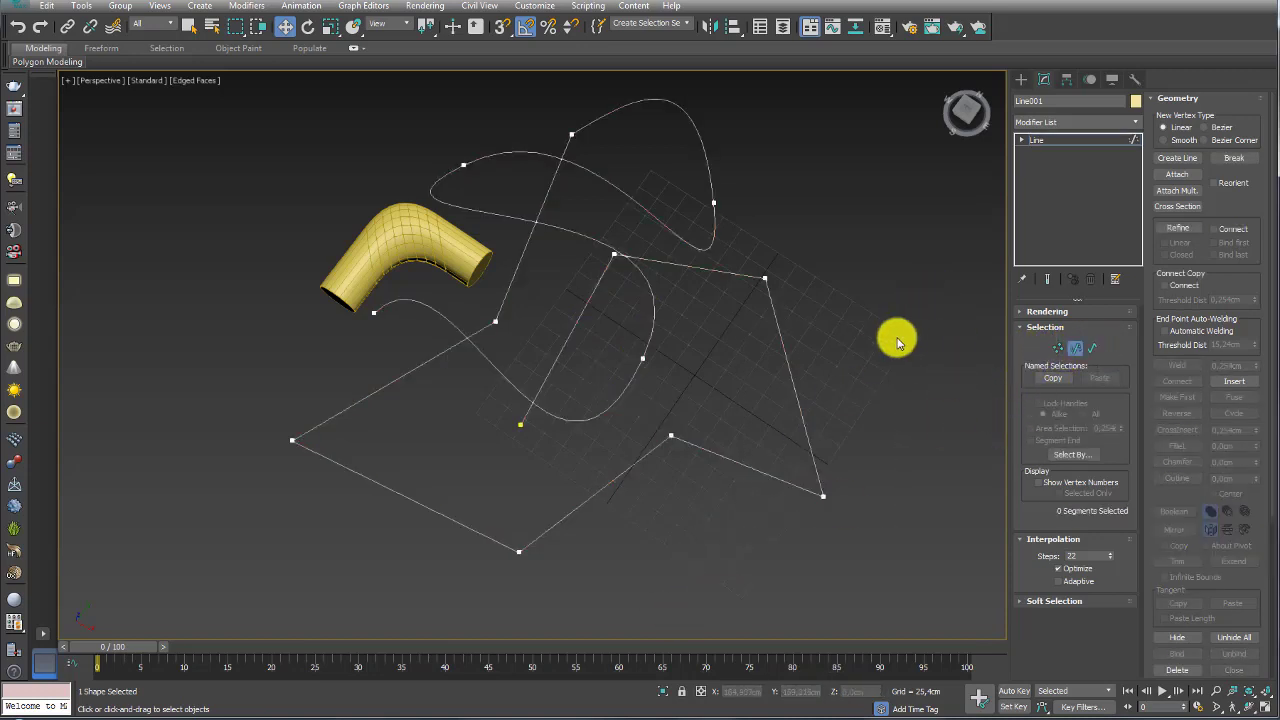
click(787, 365)
drag(726, 505, 733, 417)
click(590, 494)
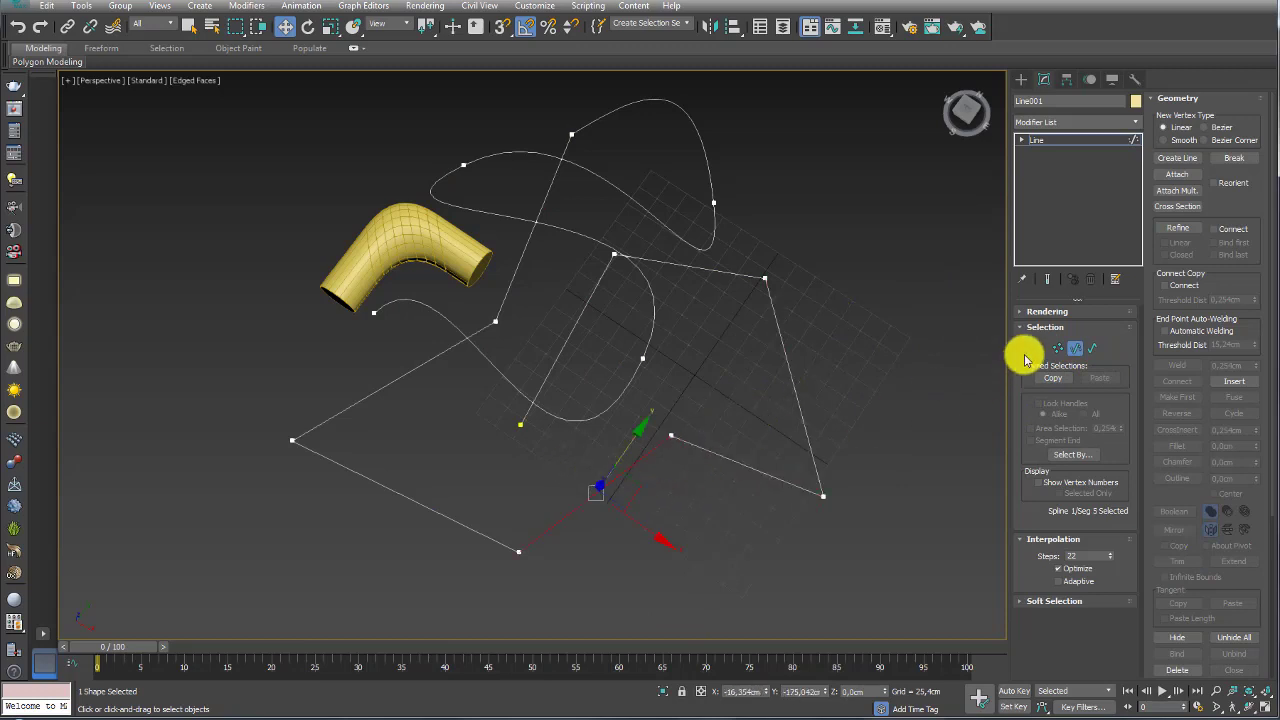
click(1058, 347)
drag(804, 253, 722, 307)
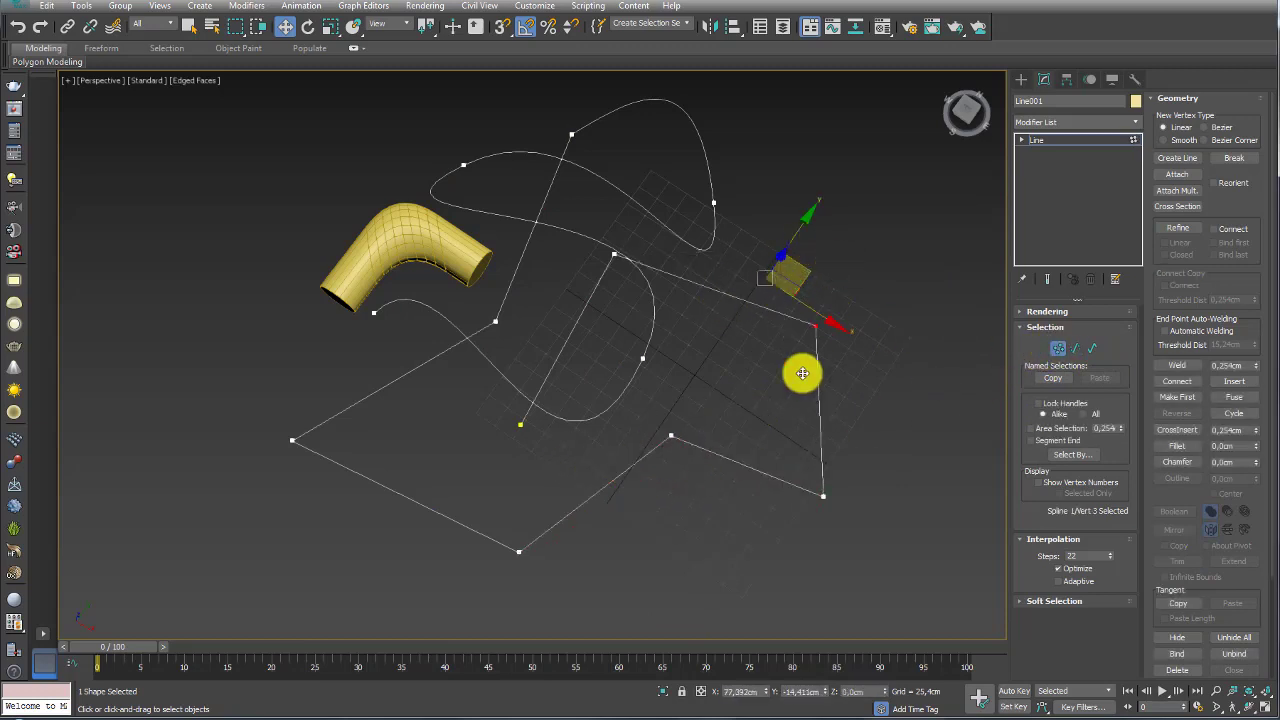
click(642, 358)
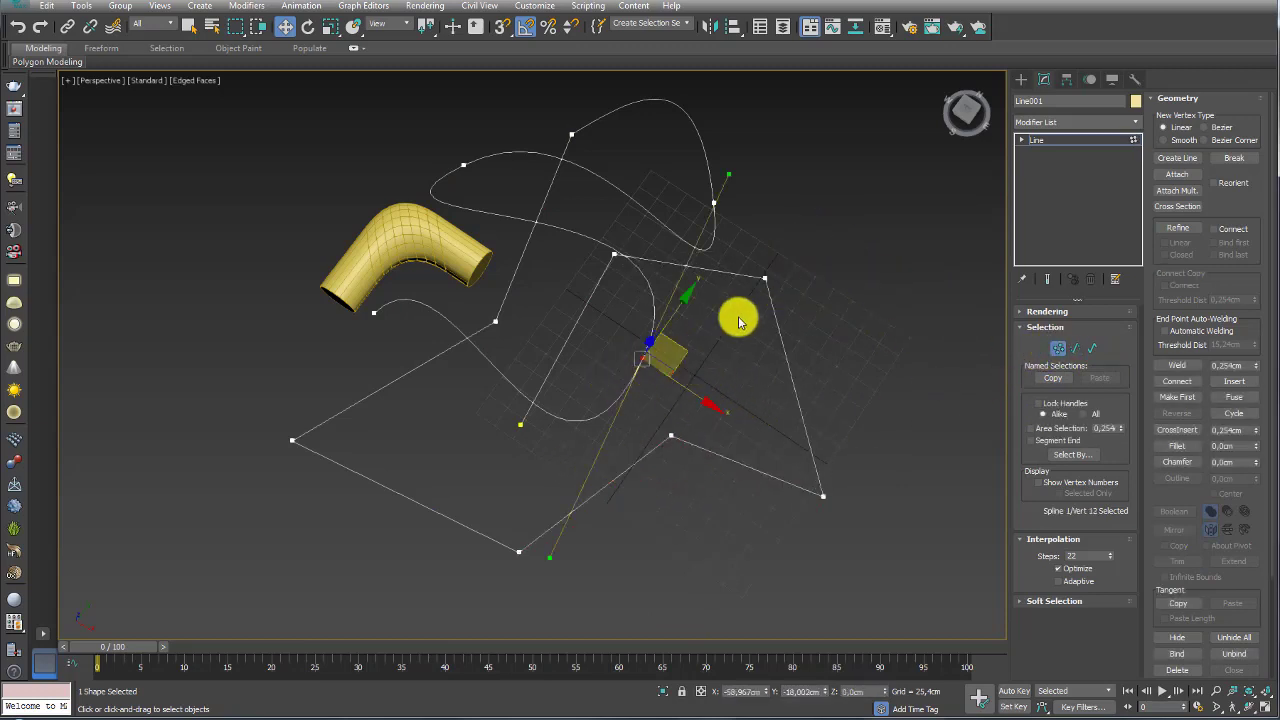
drag(768, 275, 731, 305)
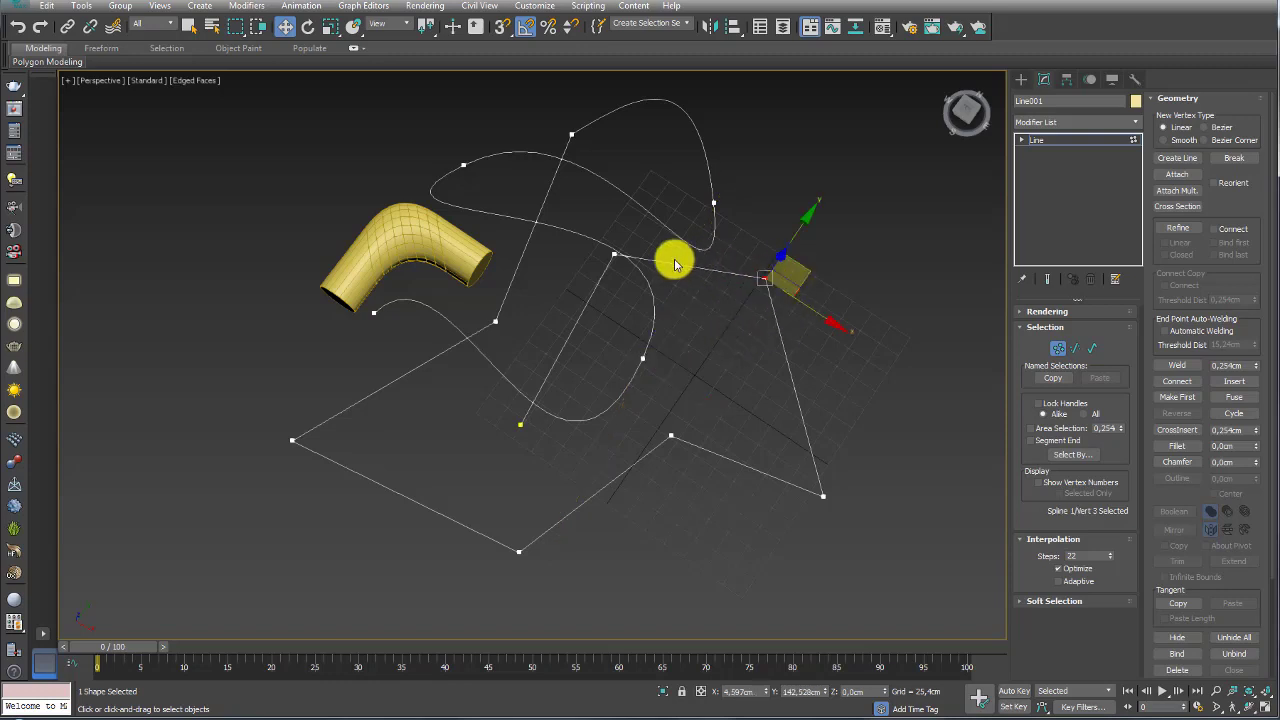
click(642, 358)
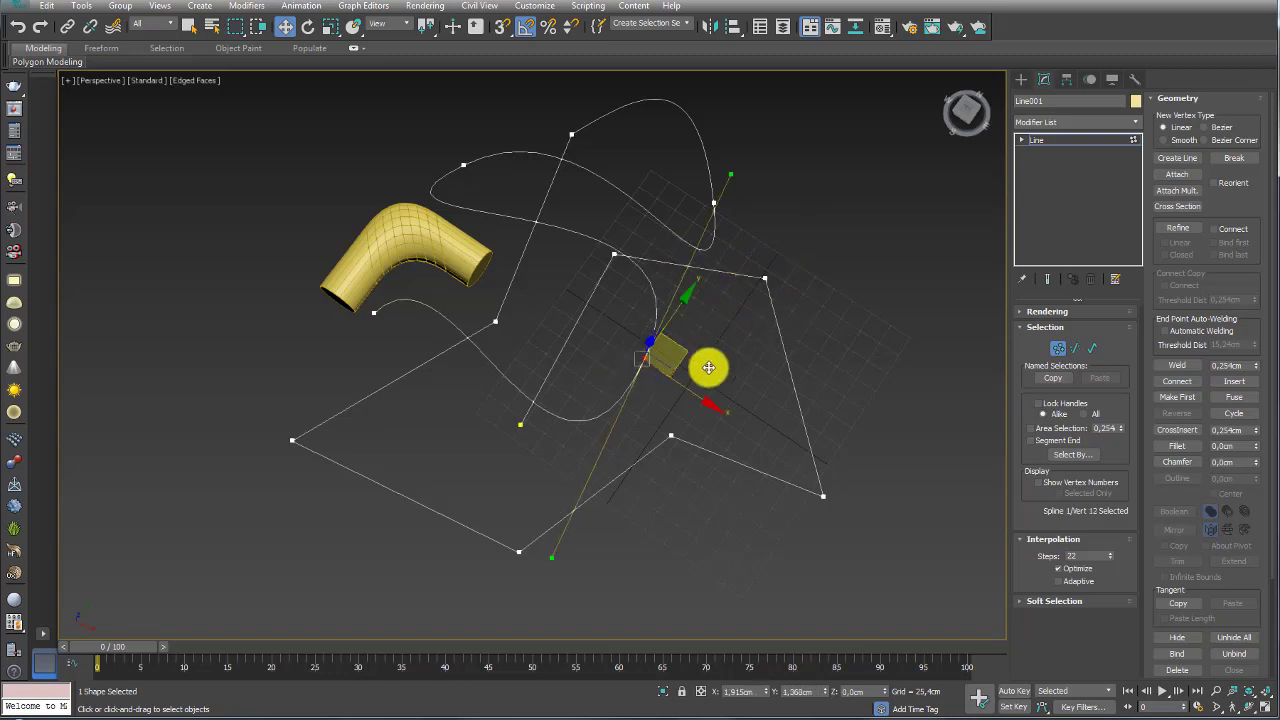
Step: Rotate the lower-middle vertex's tangent handles while cycling through move, rotate, and scale
key(e)
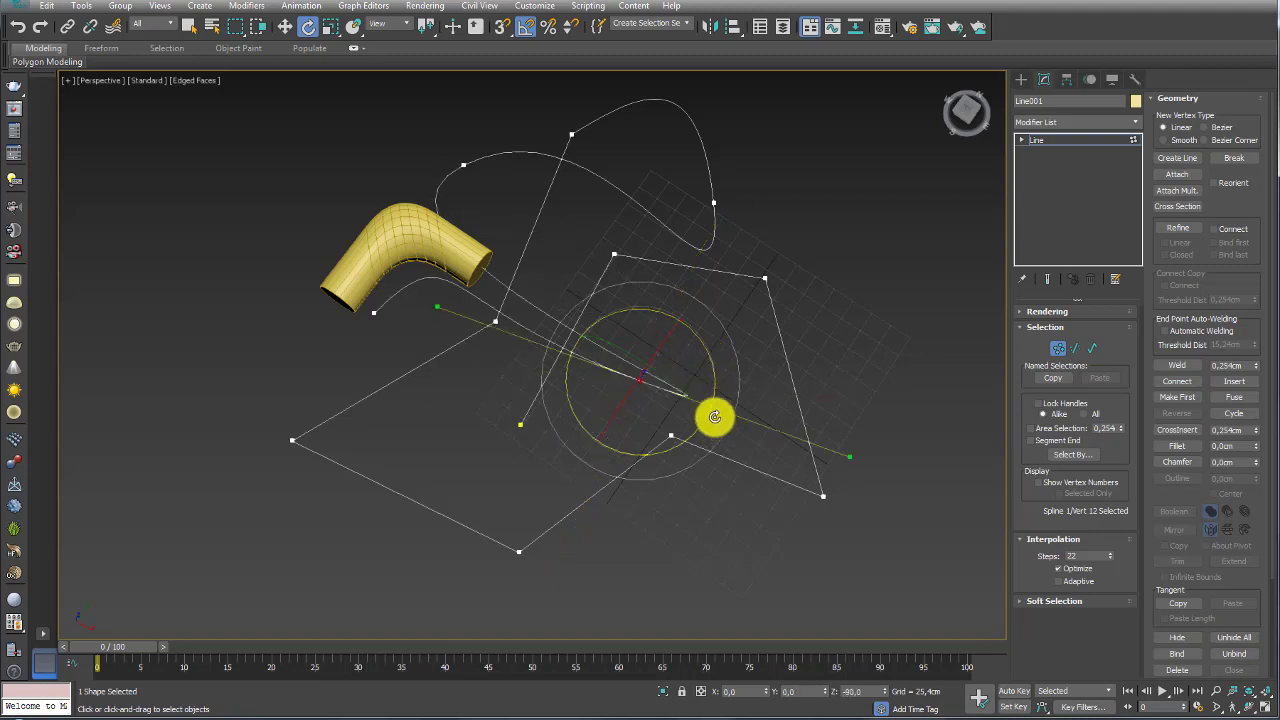
mouse_move(714, 361)
mouse_down()
mouse_move(651, 491)
mouse_move(657, 391)
mouse_move(661, 408)
mouse_up()
key(r)
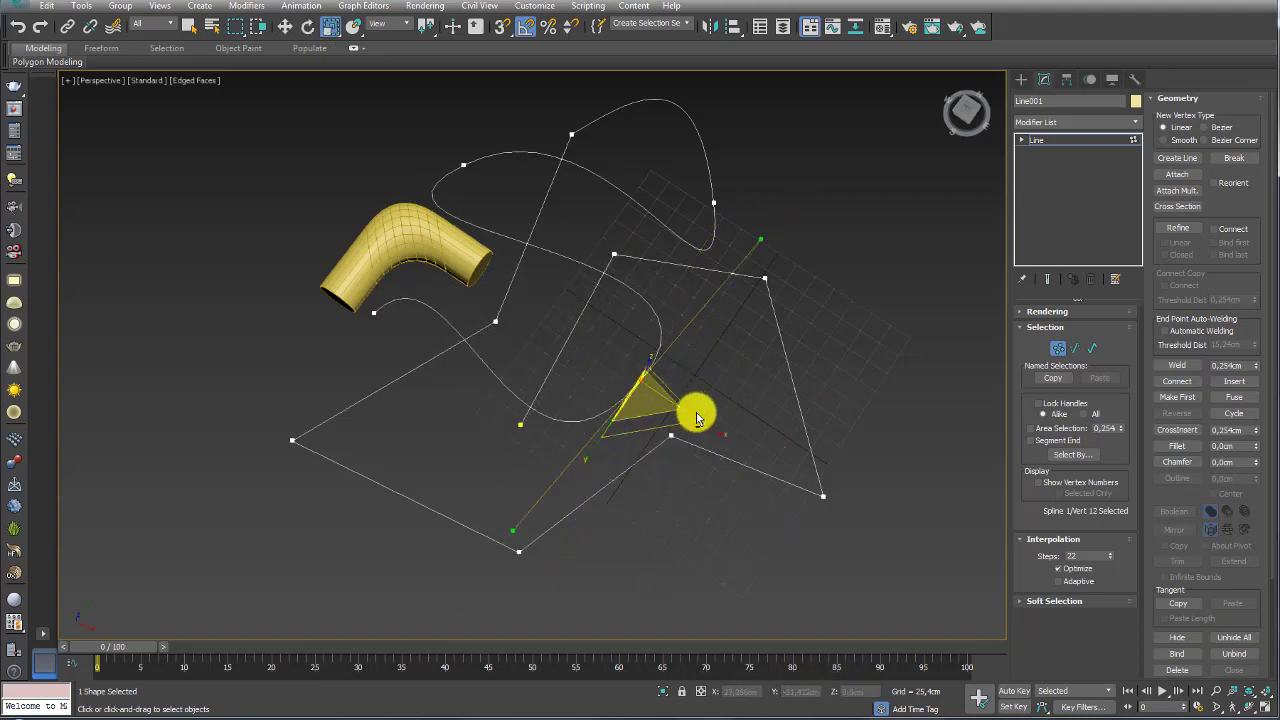
mouse_move(696, 412)
alt+middle_down()
mouse_move(680, 363)
mouse_move(720, 337)
mouse_move(716, 399)
alt+middle_up()
key(w)
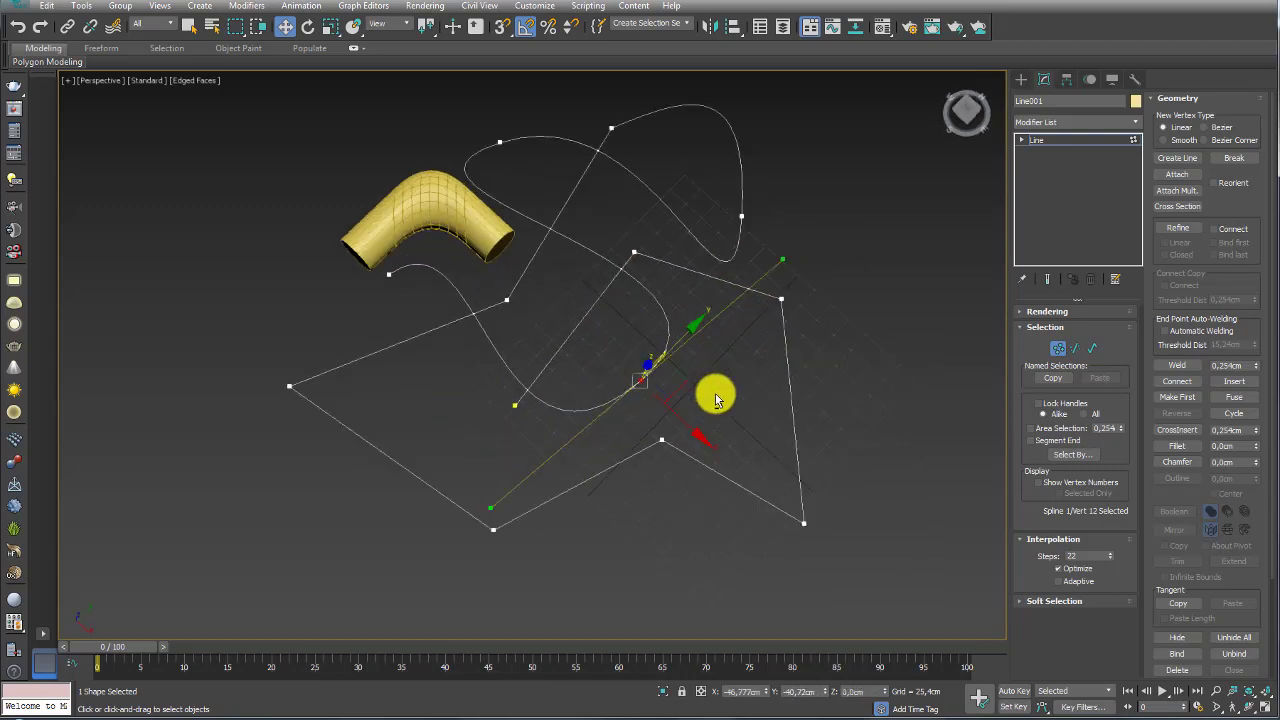
key(e)
key(r)
mouse_move(688, 410)
alt+middle_down()
mouse_move(729, 486)
mouse_move(685, 351)
mouse_move(708, 384)
mouse_move(649, 388)
alt+middle_up()
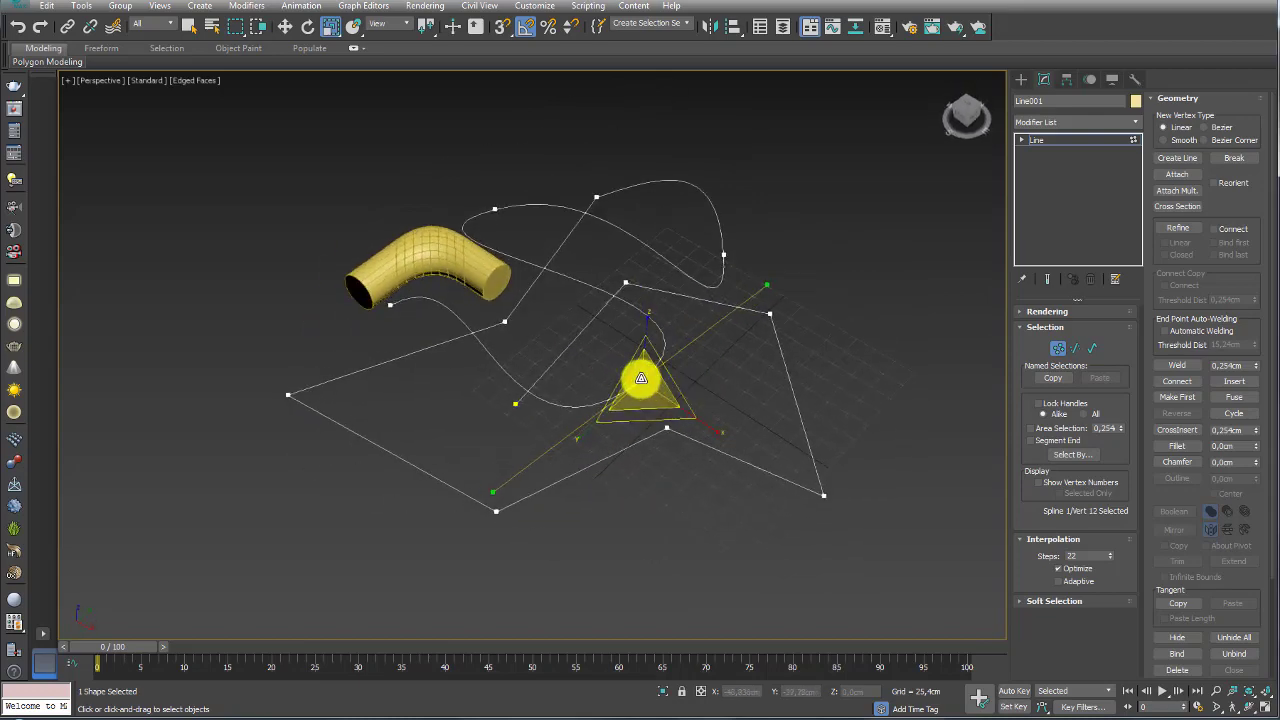
Step: Convert the selected vertex to Smooth from the quad menu
right_click(641, 378)
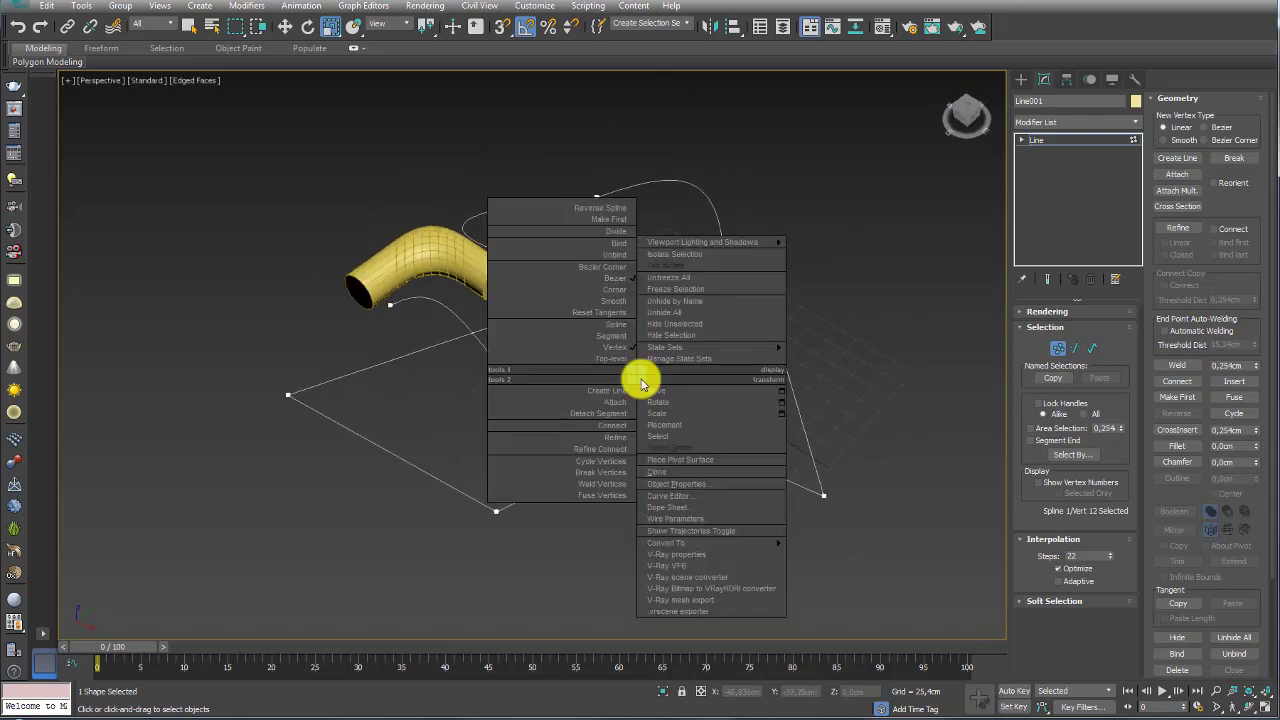
click(621, 290)
key(w)
alt+middle_drag(666, 394, 683, 451)
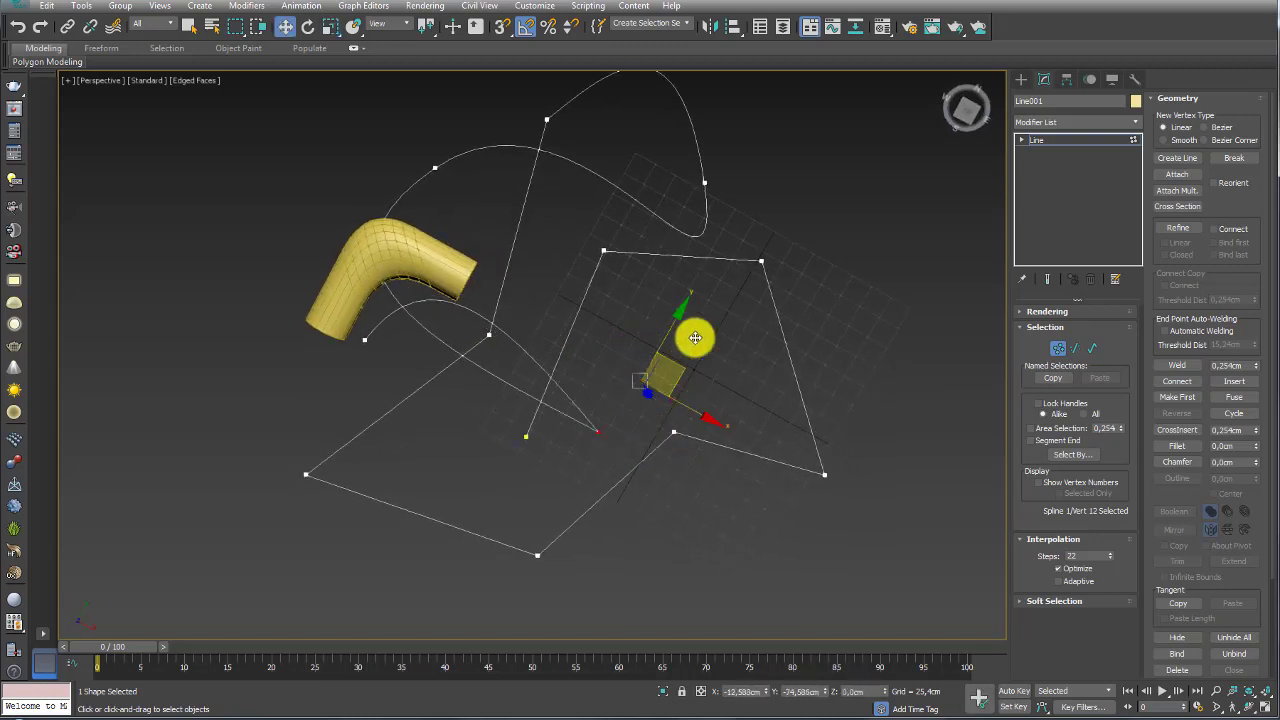
mouse_move(740, 354)
alt+middle_down()
mouse_move(731, 380)
mouse_move(680, 360)
alt+middle_up()
Step: Change the vertex to Corner and move it to reshape the spline
right_click(680, 360)
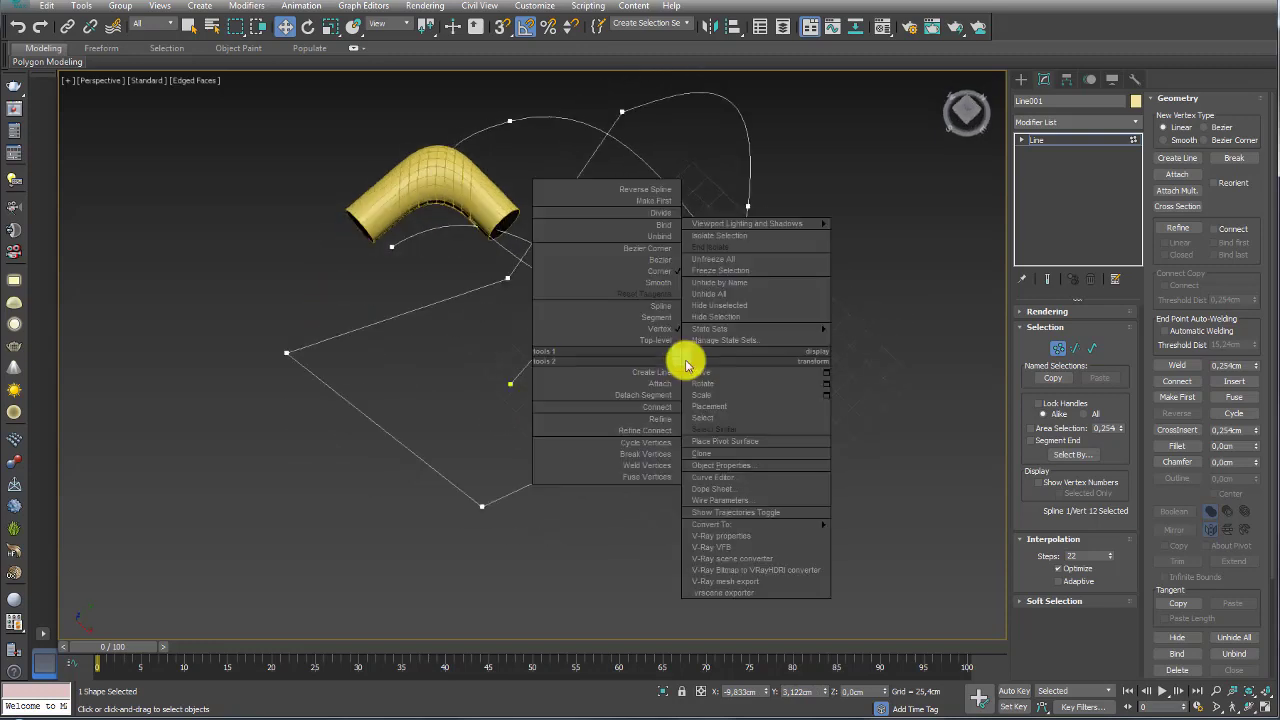
click(661, 289)
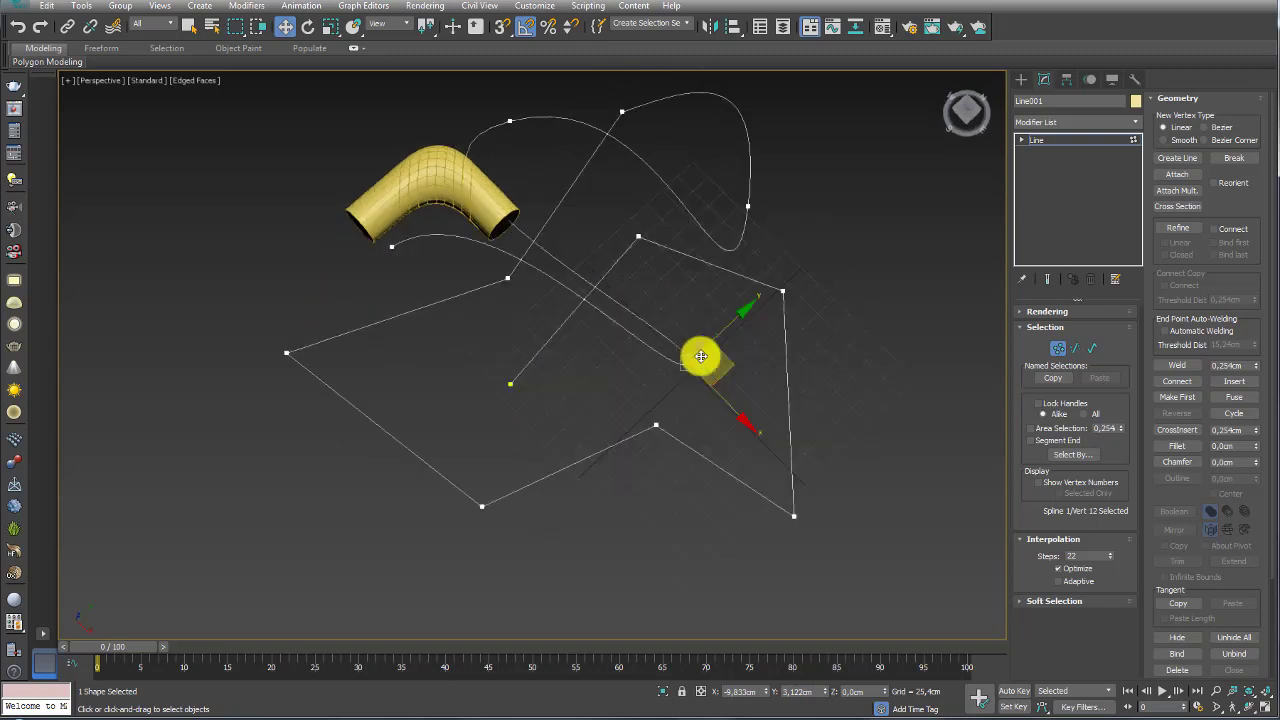
mouse_move(730, 364)
mouse_down()
mouse_move(603, 386)
mouse_move(523, 249)
mouse_move(691, 331)
mouse_move(668, 371)
mouse_up()
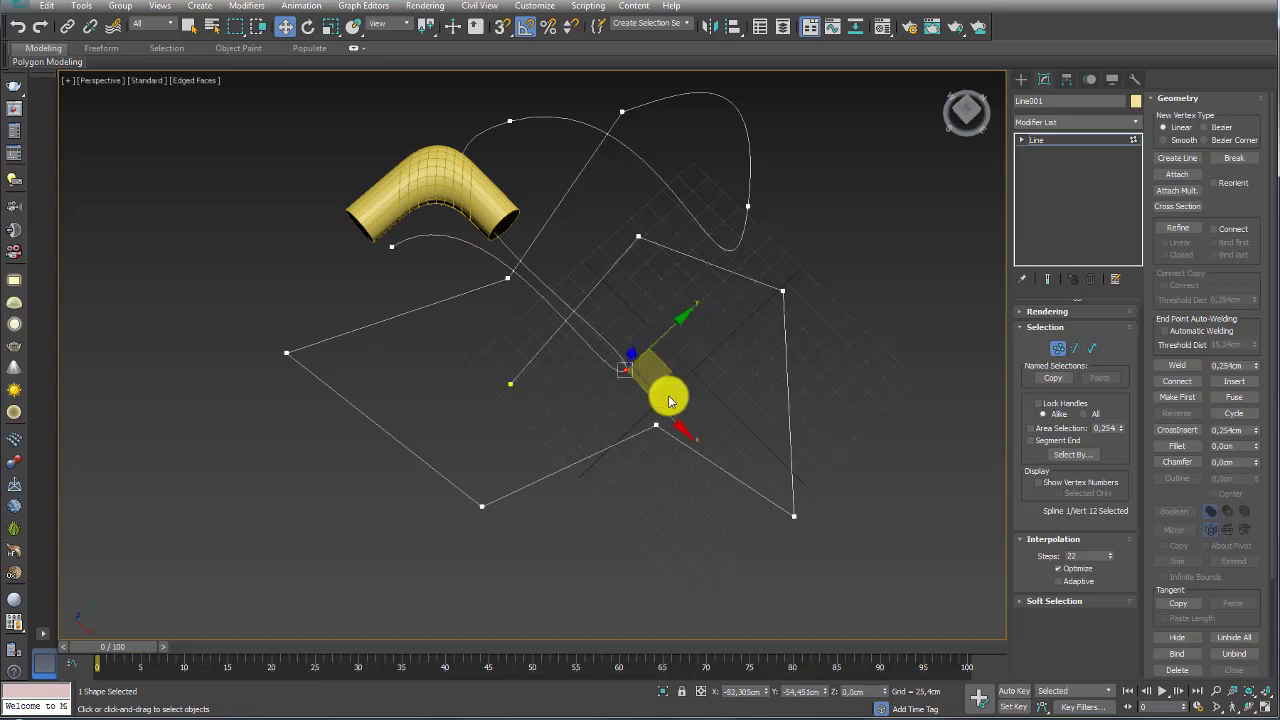
alt+middle_drag(669, 394, 775, 320)
mouse_move(800, 270)
alt+middle_down()
mouse_move(551, 343)
mouse_move(876, 230)
alt+middle_up()
Step: Delete the practice spline and face the view toward the grid
key(Delete)
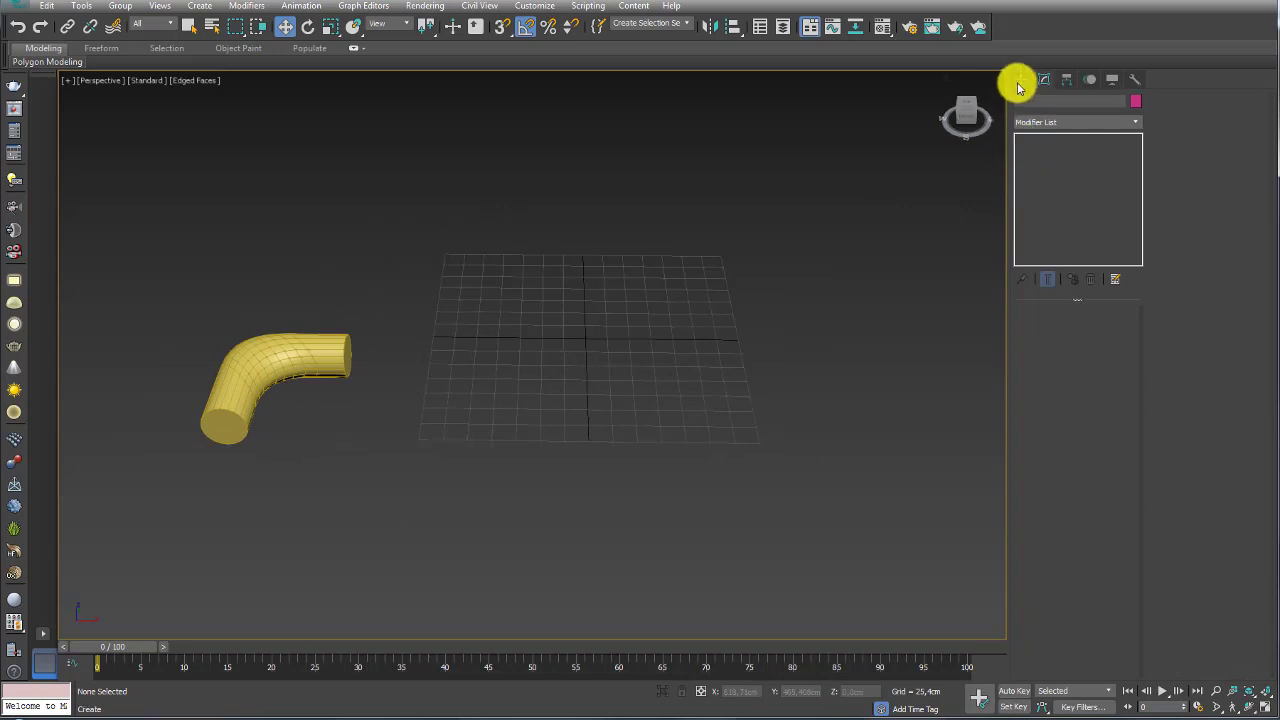
click(1020, 79)
mouse_move(663, 291)
alt+middle_down()
mouse_move(651, 325)
mouse_move(707, 327)
mouse_move(1057, 200)
mouse_move(891, 271)
mouse_move(966, 114)
alt+middle_up()
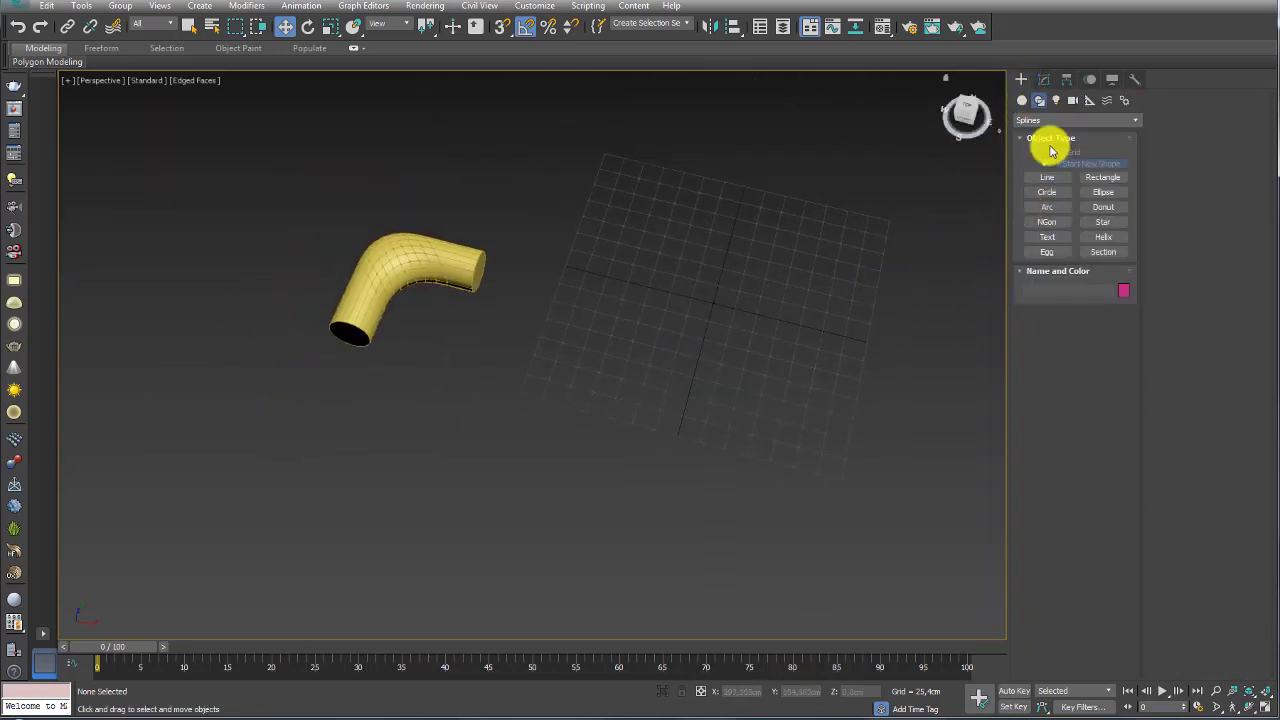
Step: Draw a new L-shaped Line with three points on the grid and open it in Modify
click(1047, 177)
click(596, 418)
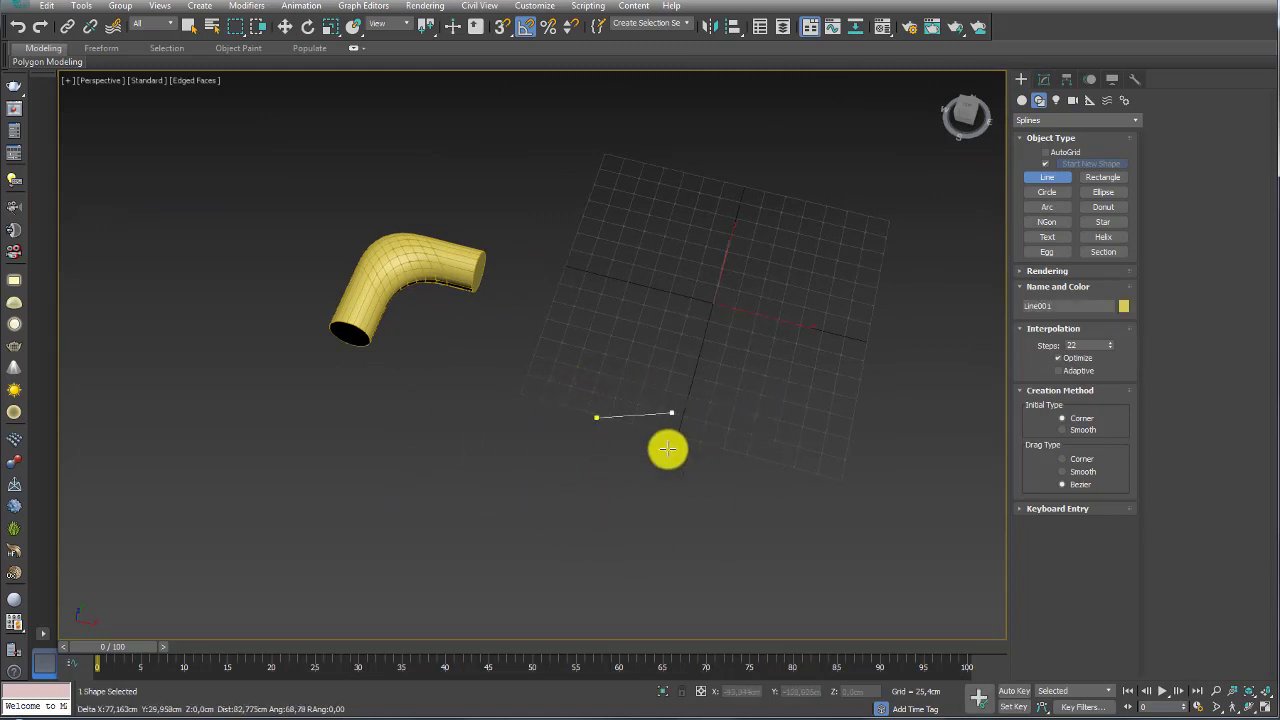
click(639, 295)
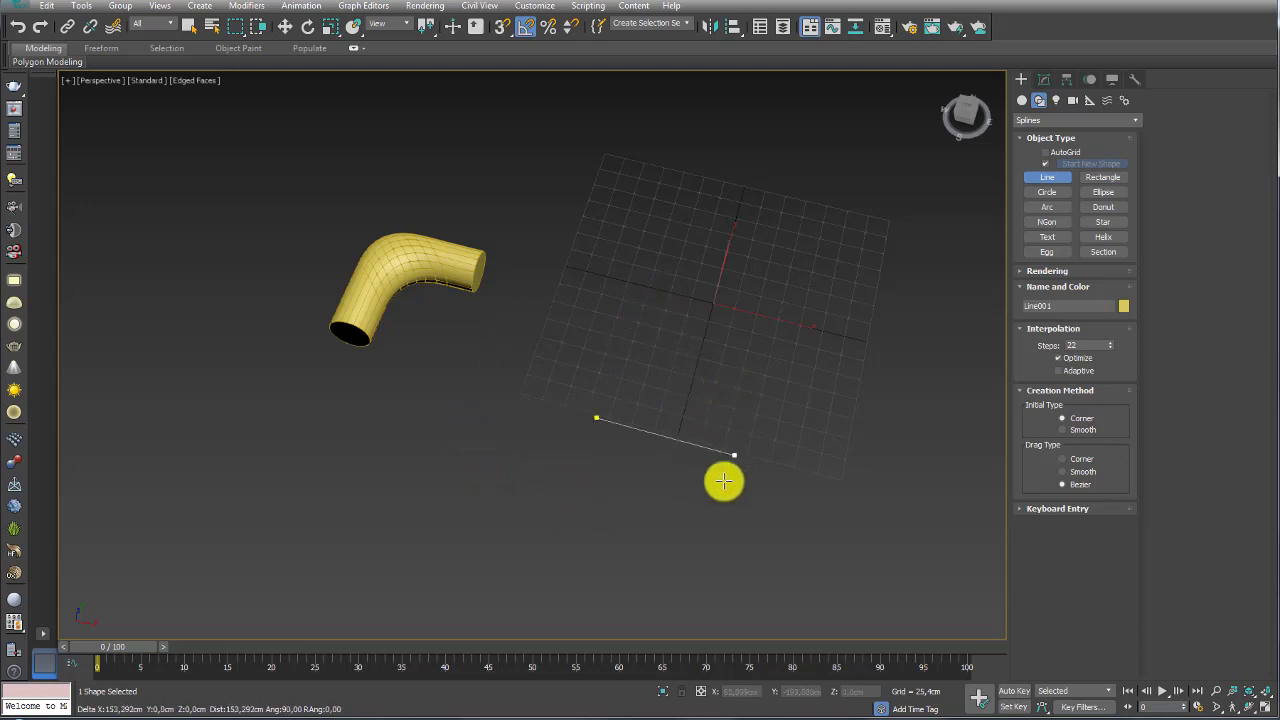
click(637, 287)
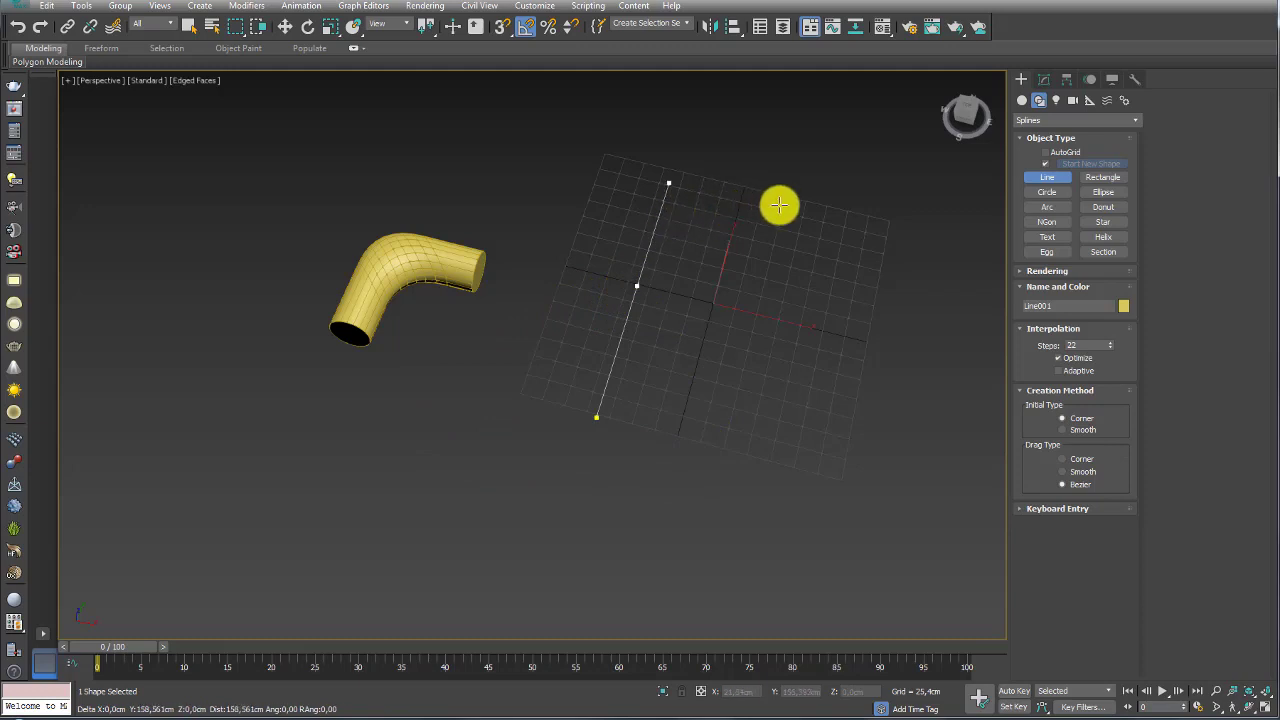
click(785, 313)
right_click(783, 268)
alt+middle_drag(785, 266, 617, 373)
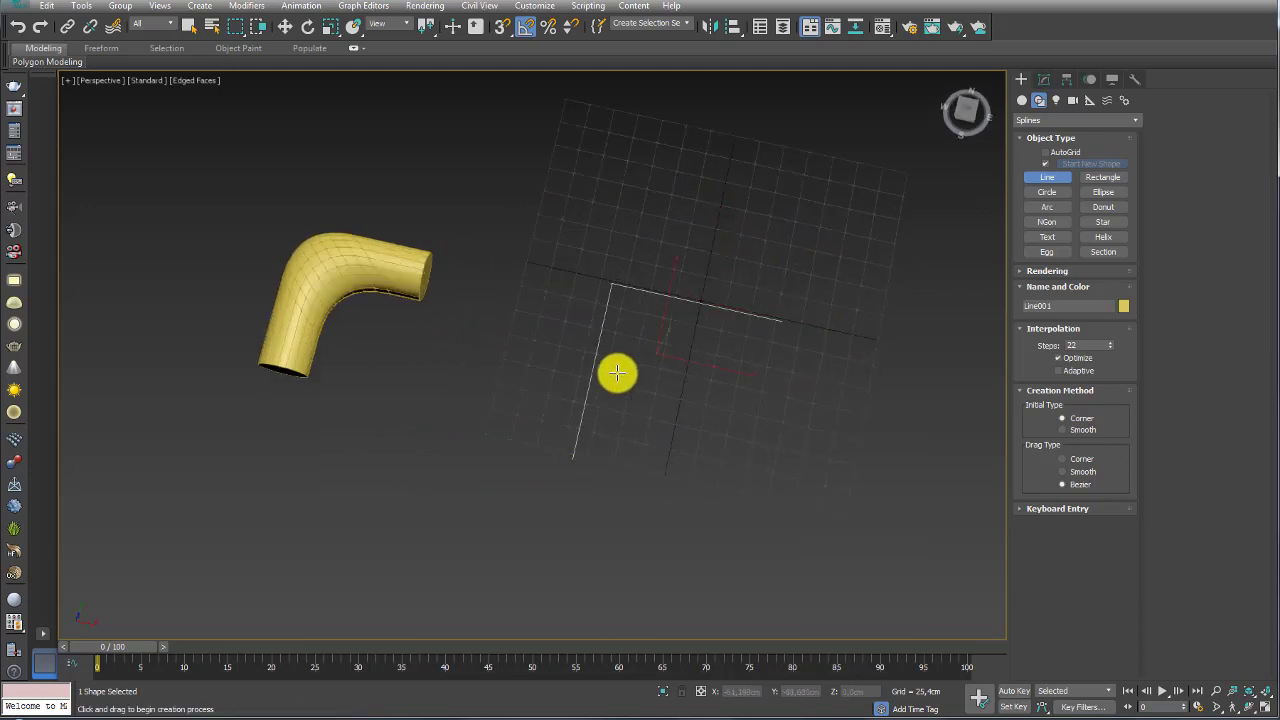
mouse_move(645, 288)
middle_down()
mouse_move(630, 281)
mouse_move(606, 301)
middle_up()
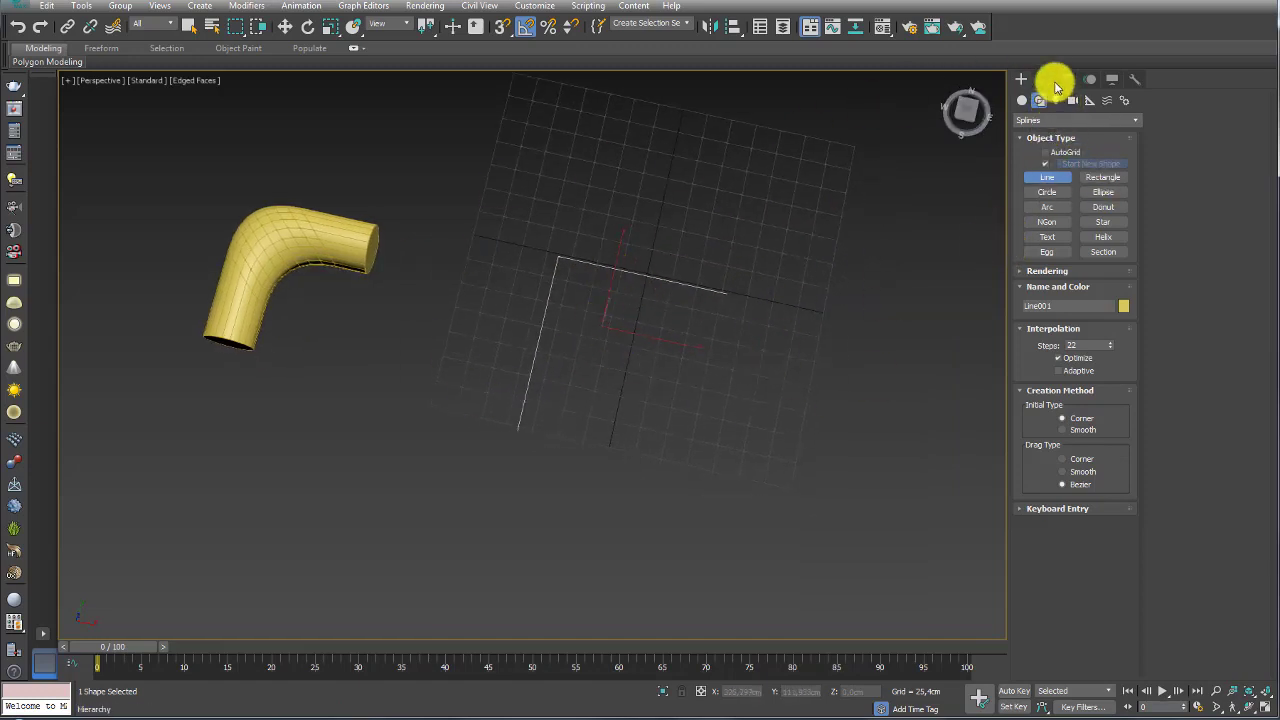
click(1045, 80)
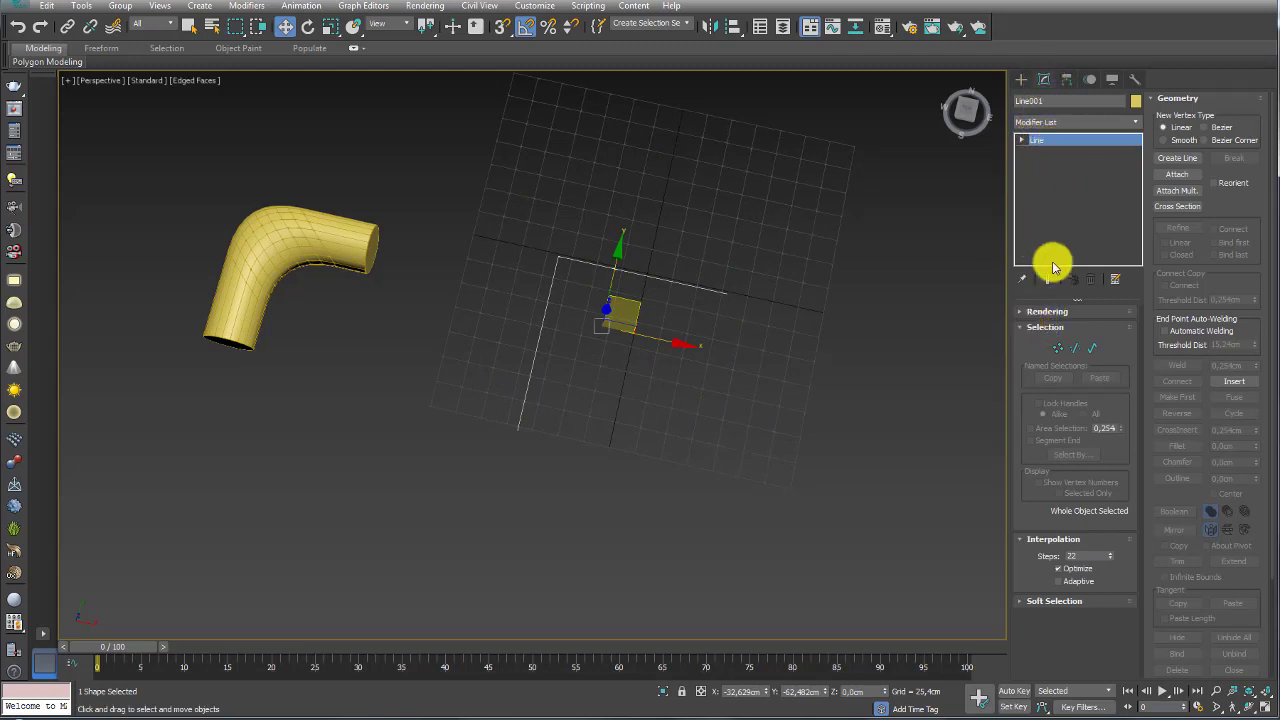
Step: Expand Line001's Rendering rollout and run a test render of the scene
click(1023, 329)
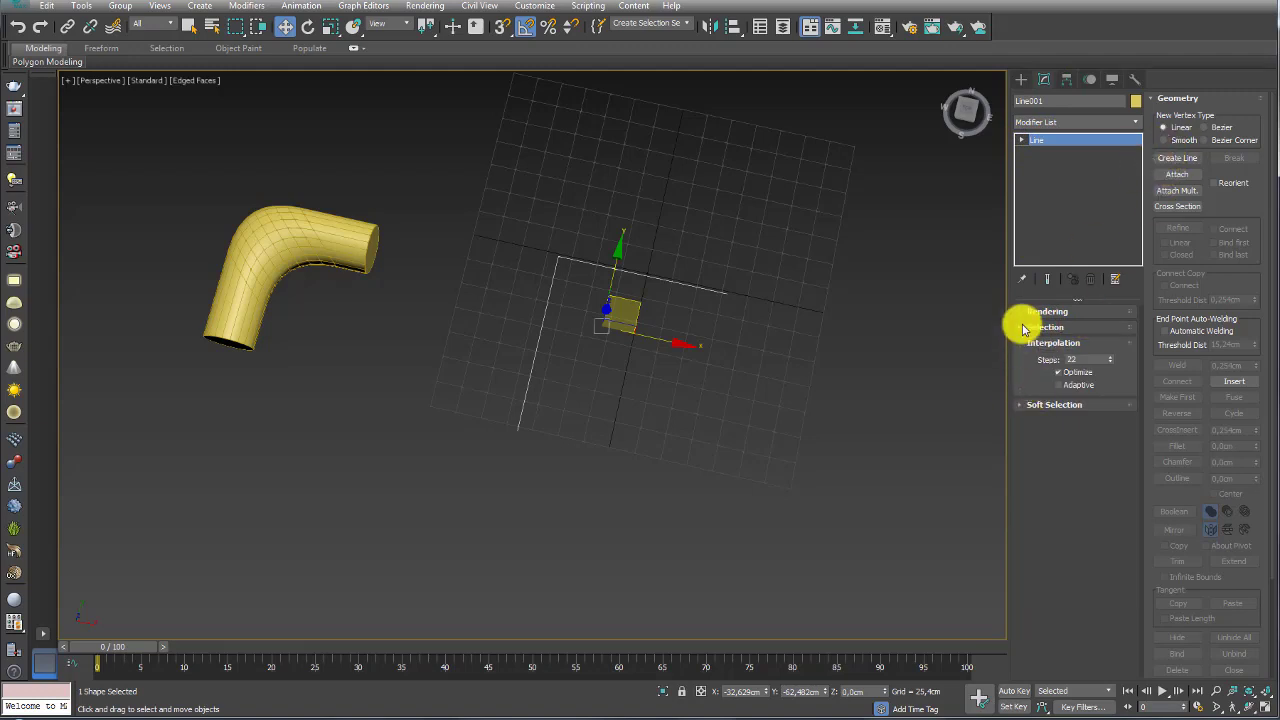
click(1025, 313)
mouse_move(740, 340)
alt+middle_down()
mouse_move(706, 317)
mouse_move(851, 369)
alt+middle_up()
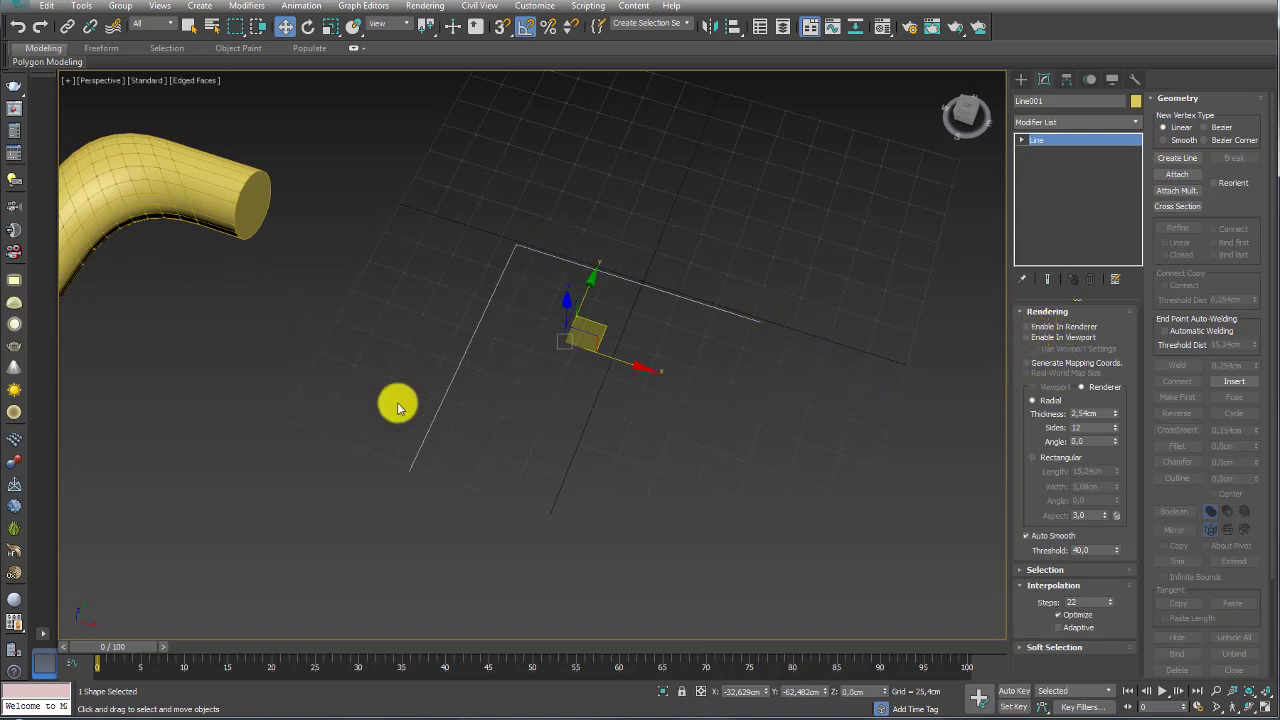
middle_drag(623, 451, 656, 445)
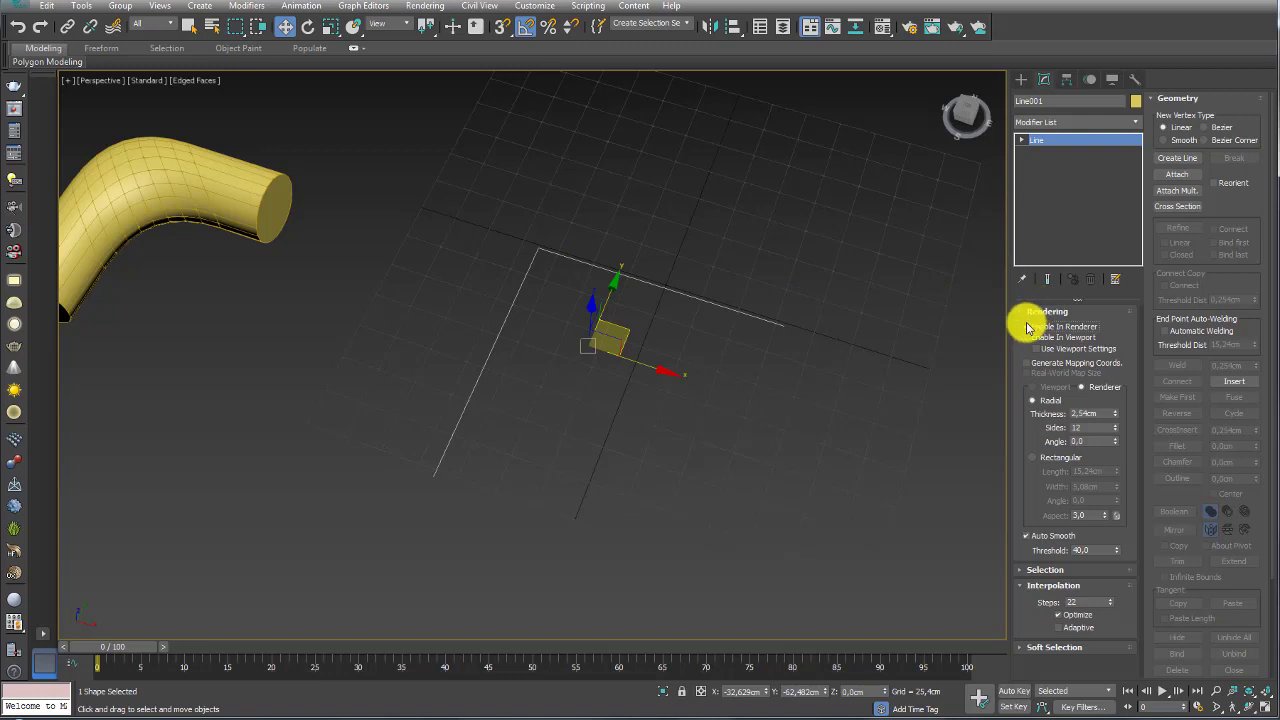
click(955, 28)
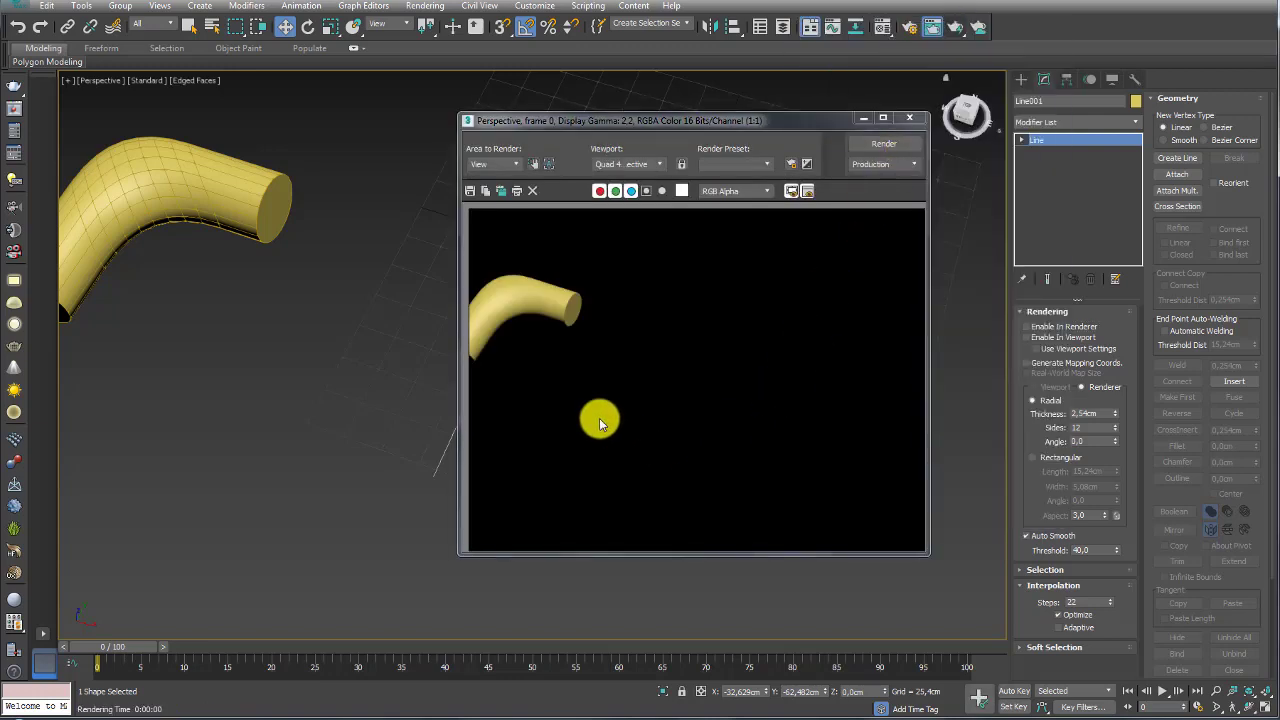
click(863, 118)
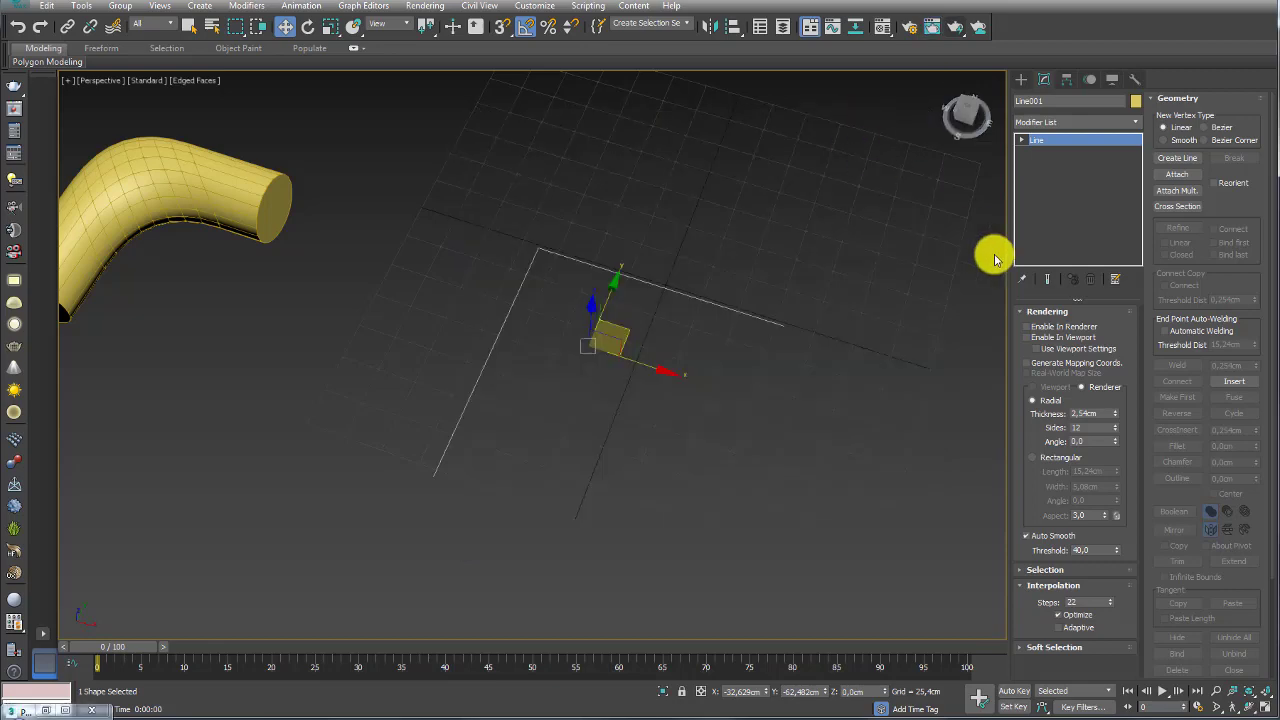
Step: Enable the line in the renderer, re-render to check, then enable it in the viewport
click(1028, 327)
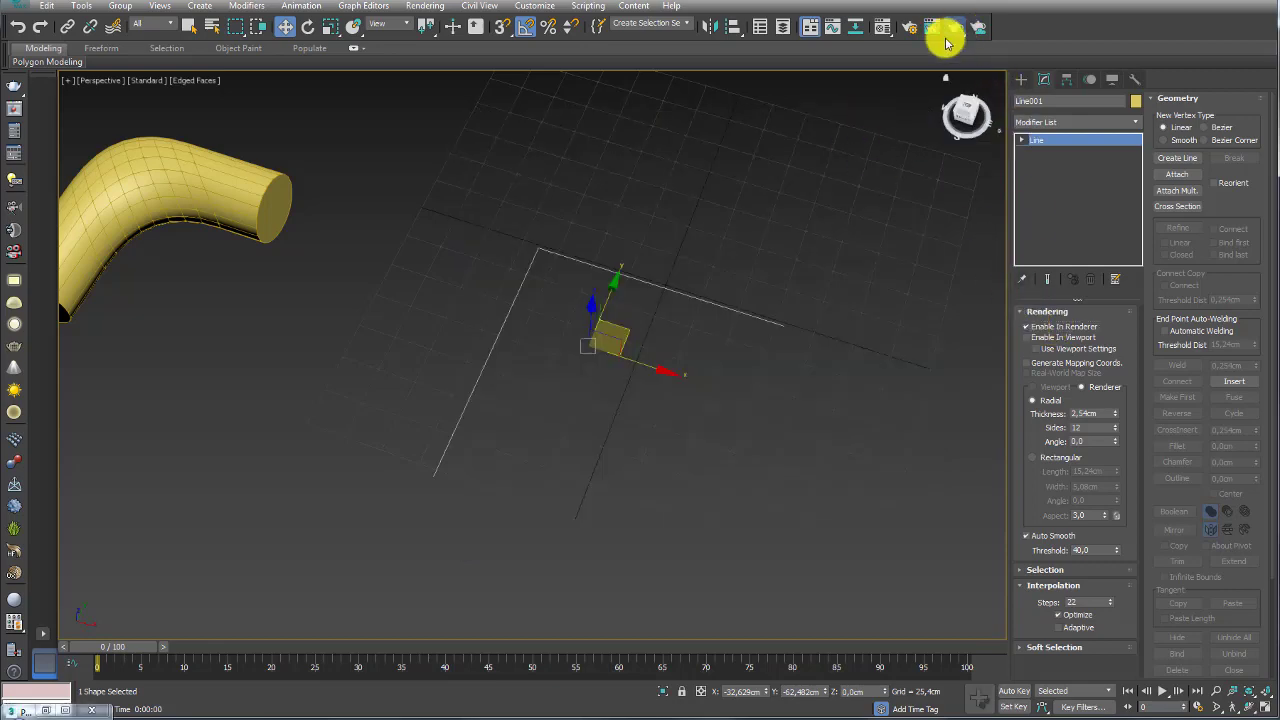
click(945, 38)
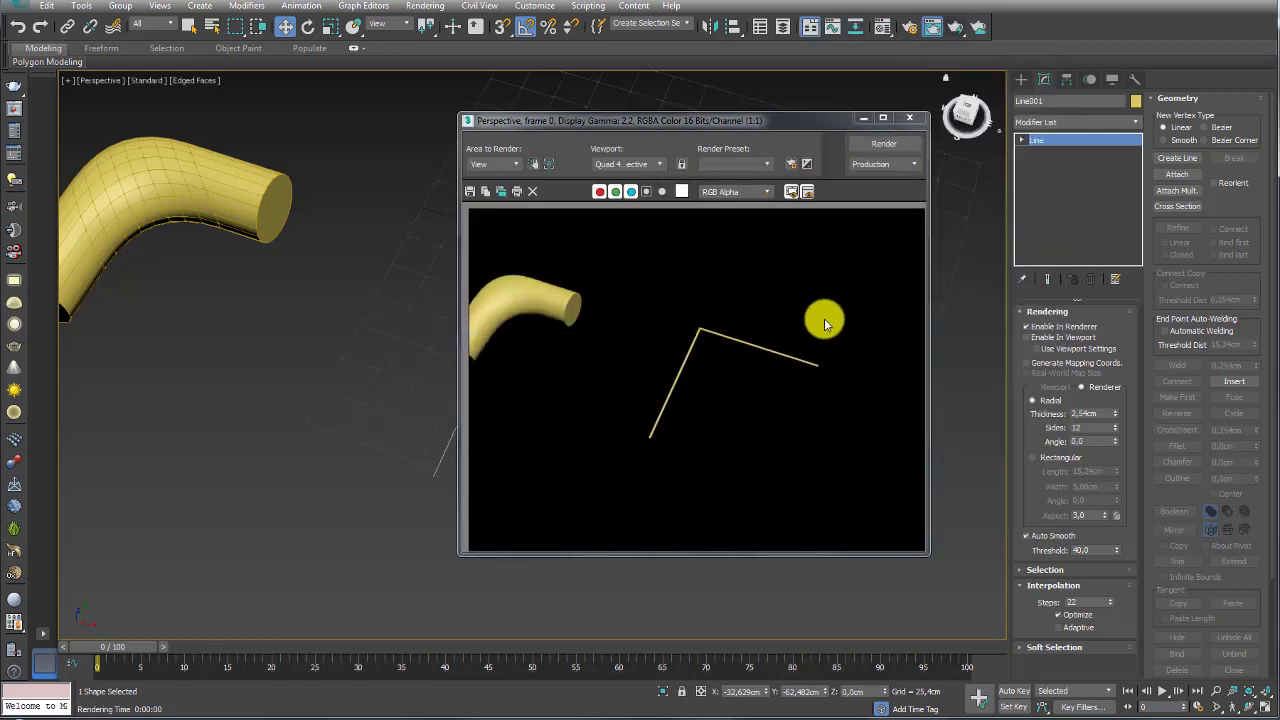
click(862, 122)
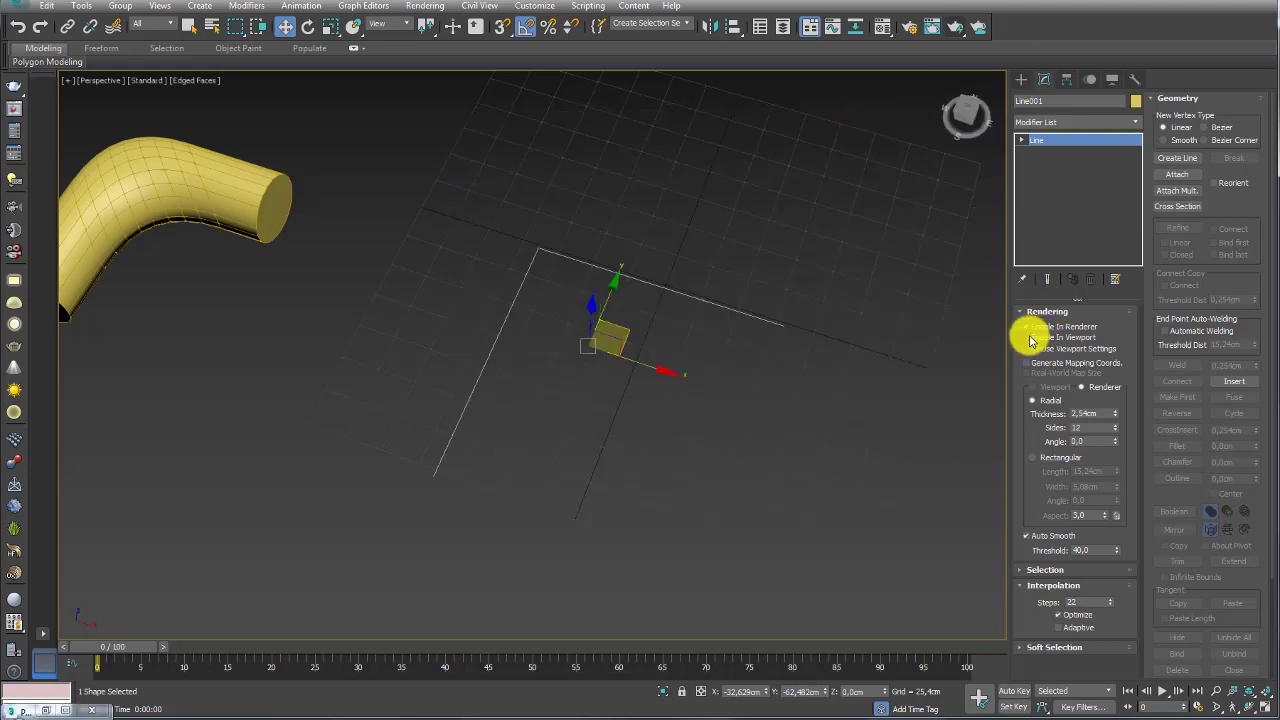
click(1026, 338)
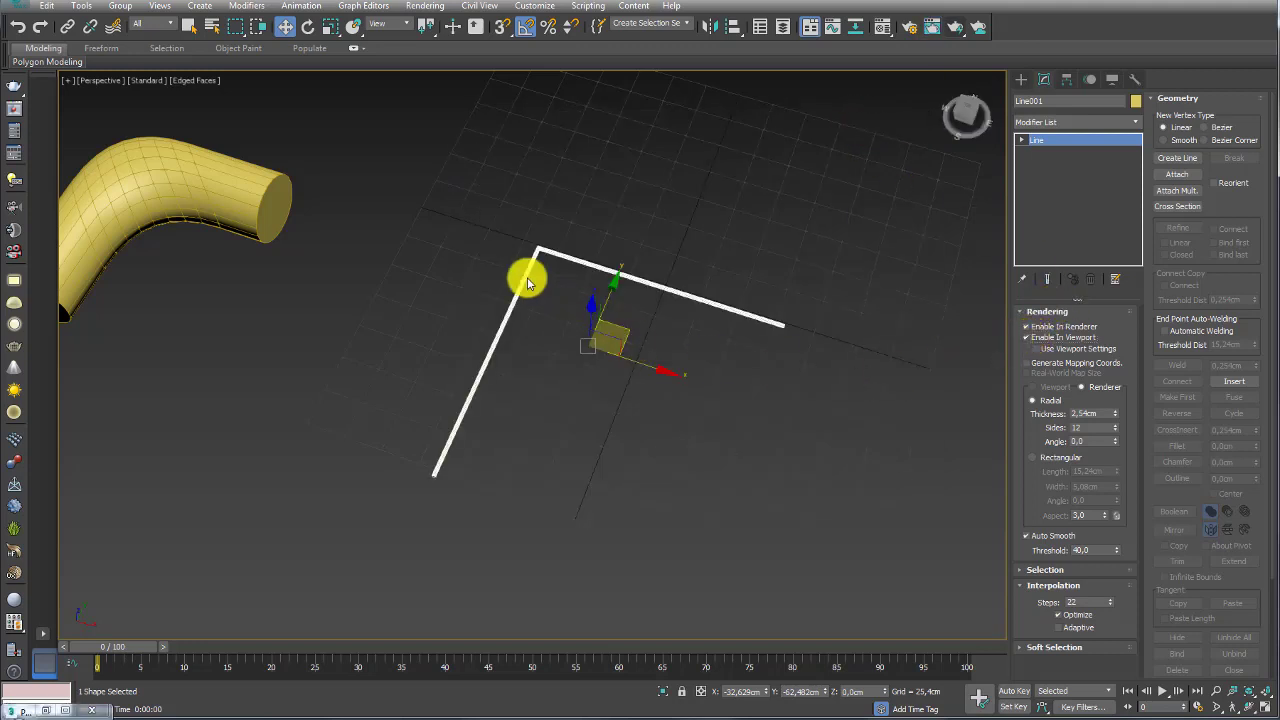
click(638, 217)
click(656, 314)
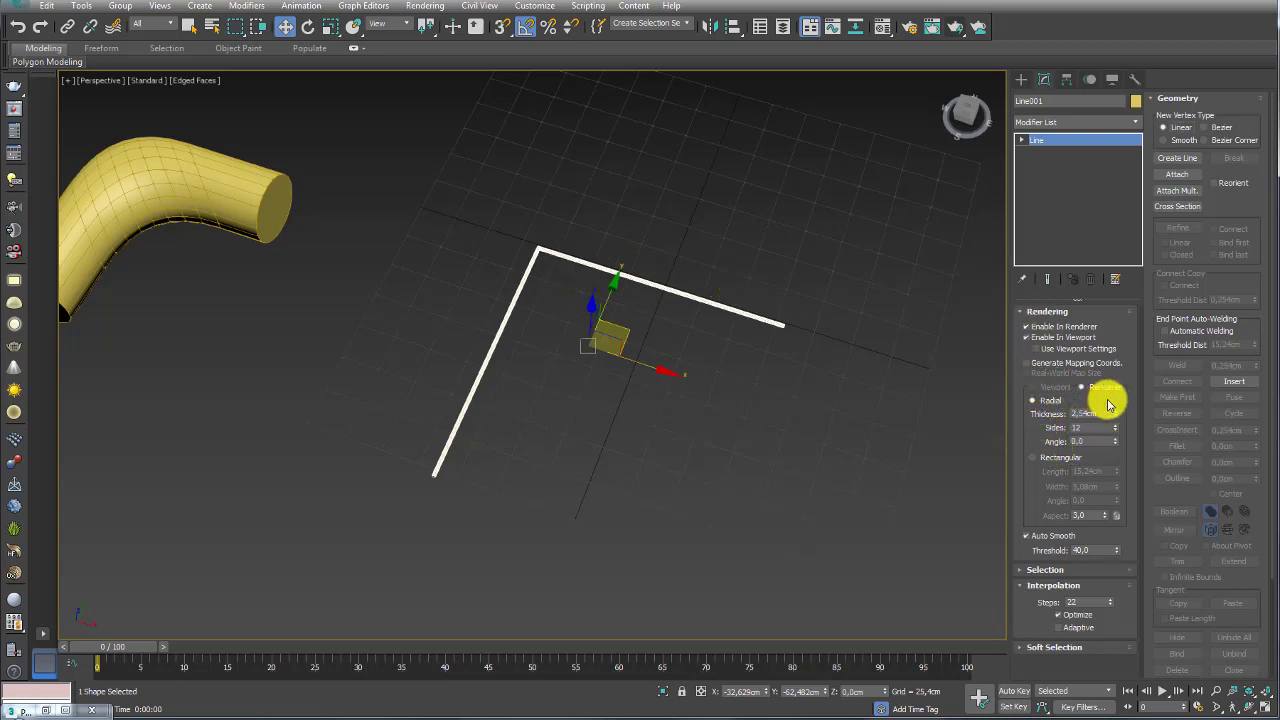
Step: Set the tube's Radial Thickness to 55 cm and turn off Enable In Viewport
mouse_move(1117, 418)
mouse_down()
mouse_move(1100, 229)
mouse_move(1057, 571)
mouse_move(1051, 37)
mouse_move(1047, 658)
mouse_move(1047, 459)
mouse_up()
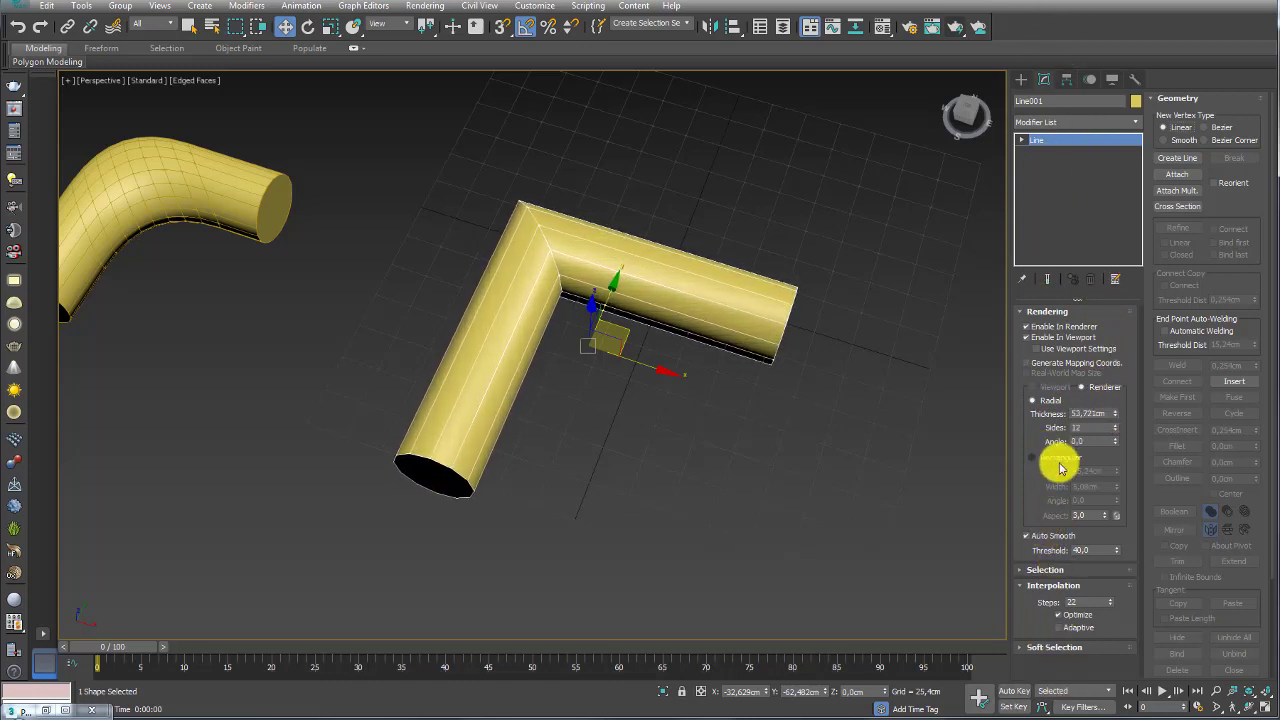
drag(1103, 414, 1038, 420)
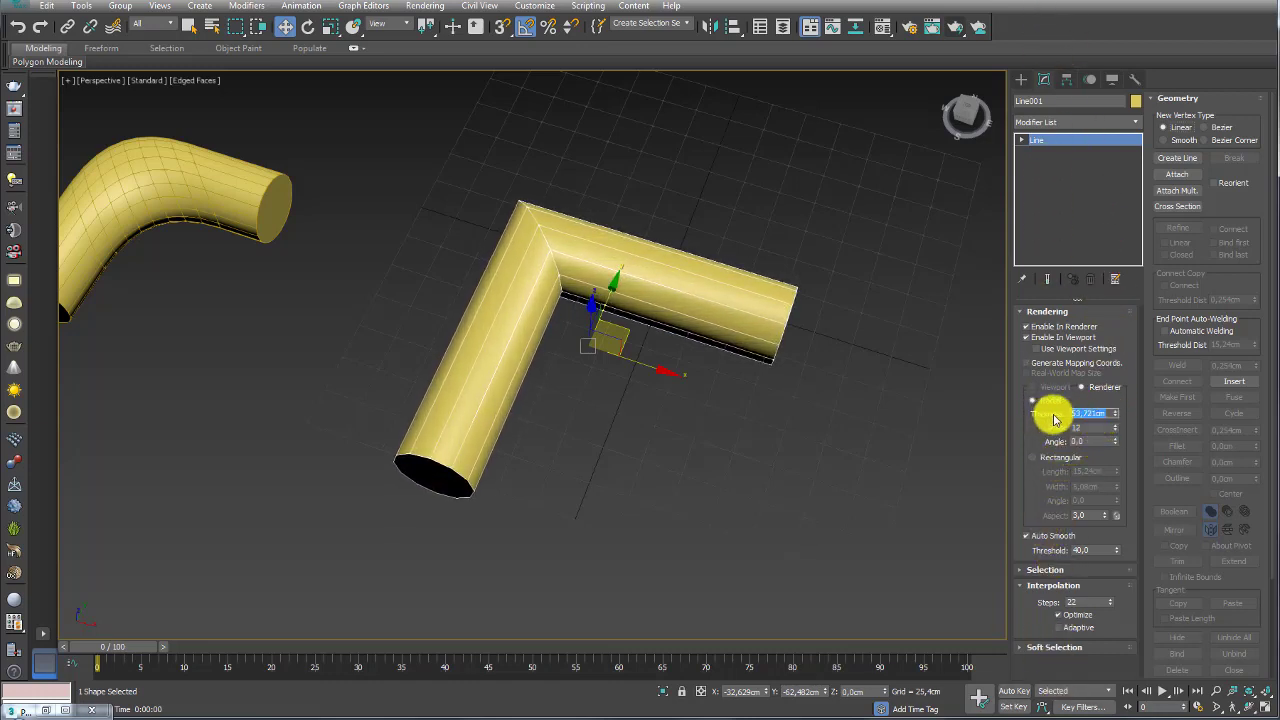
text(55)
key(Return)
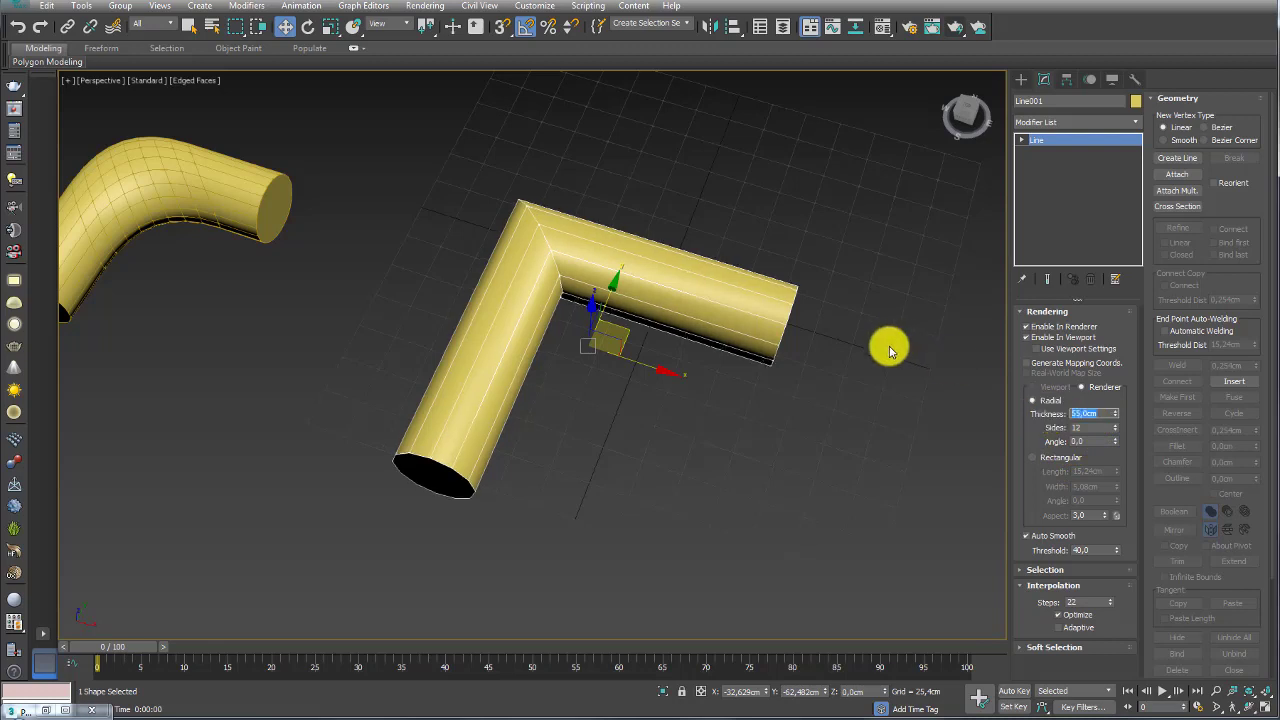
mouse_move(890, 350)
alt+middle_down()
mouse_move(783, 309)
mouse_move(806, 309)
alt+middle_up()
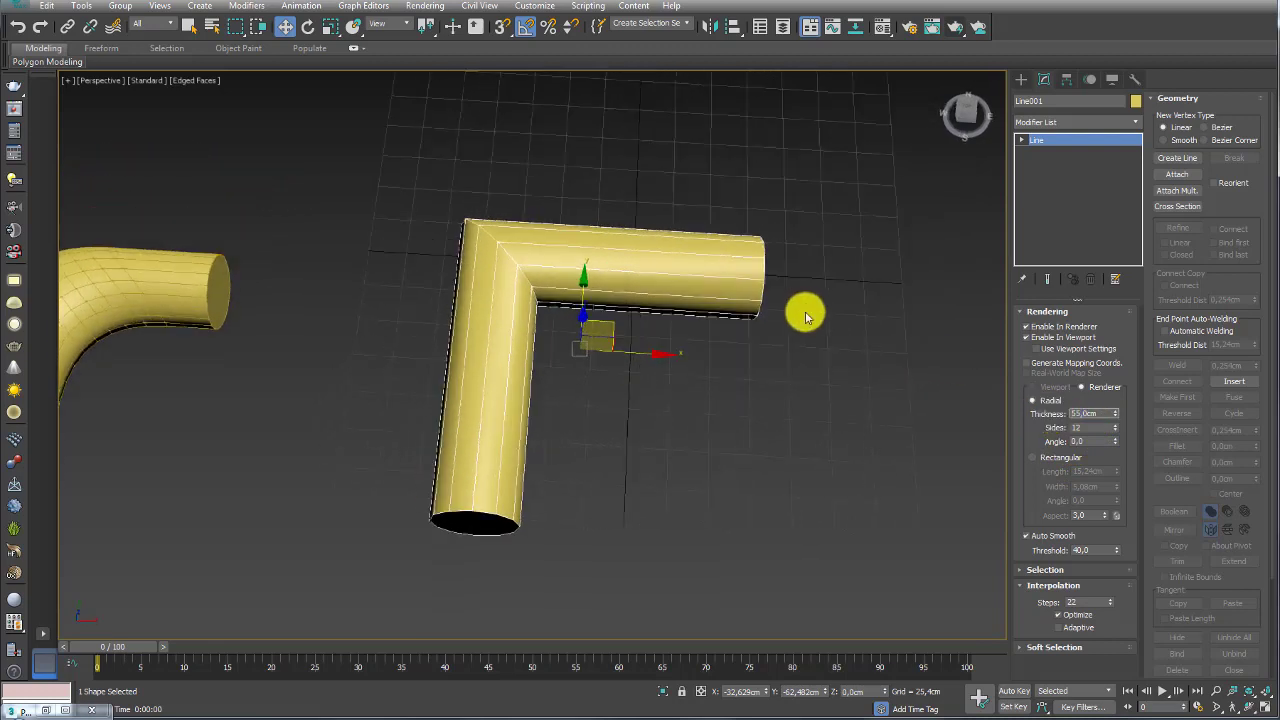
click(1026, 338)
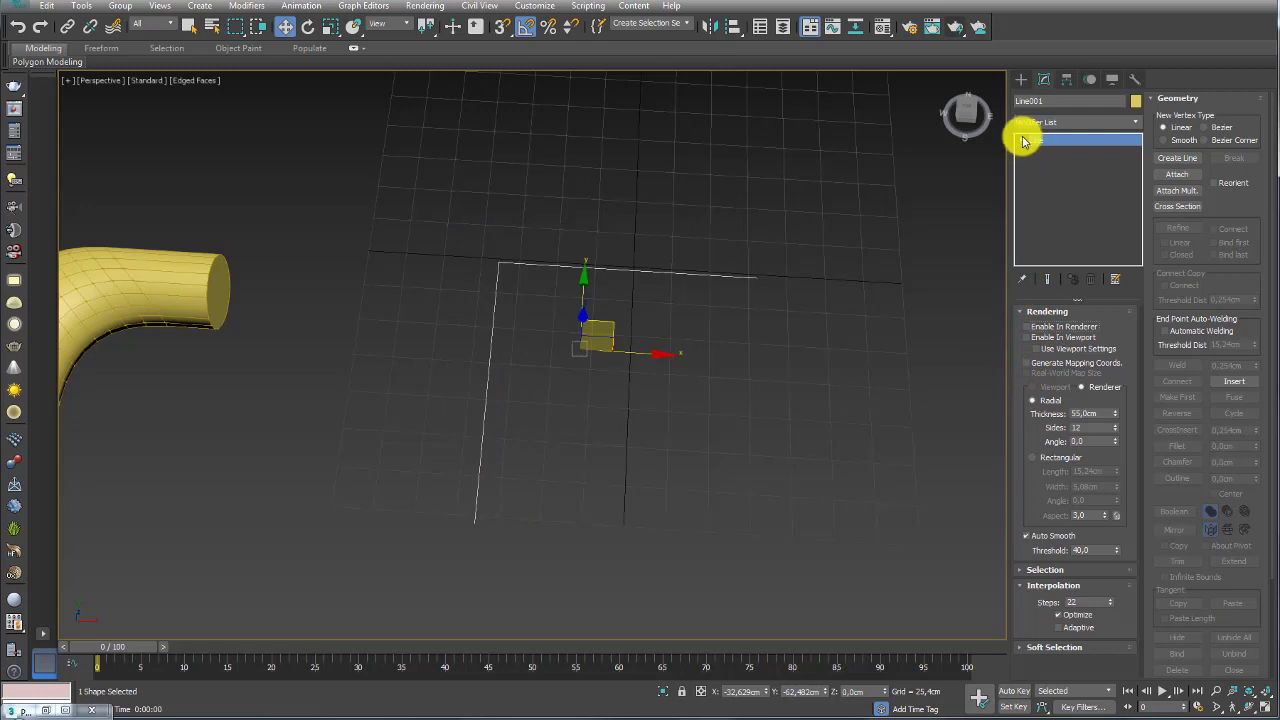
Step: Test-move the corner vertex at Vertex level, cancel, and re-enable the viewport tube
click(1044, 153)
click(498, 263)
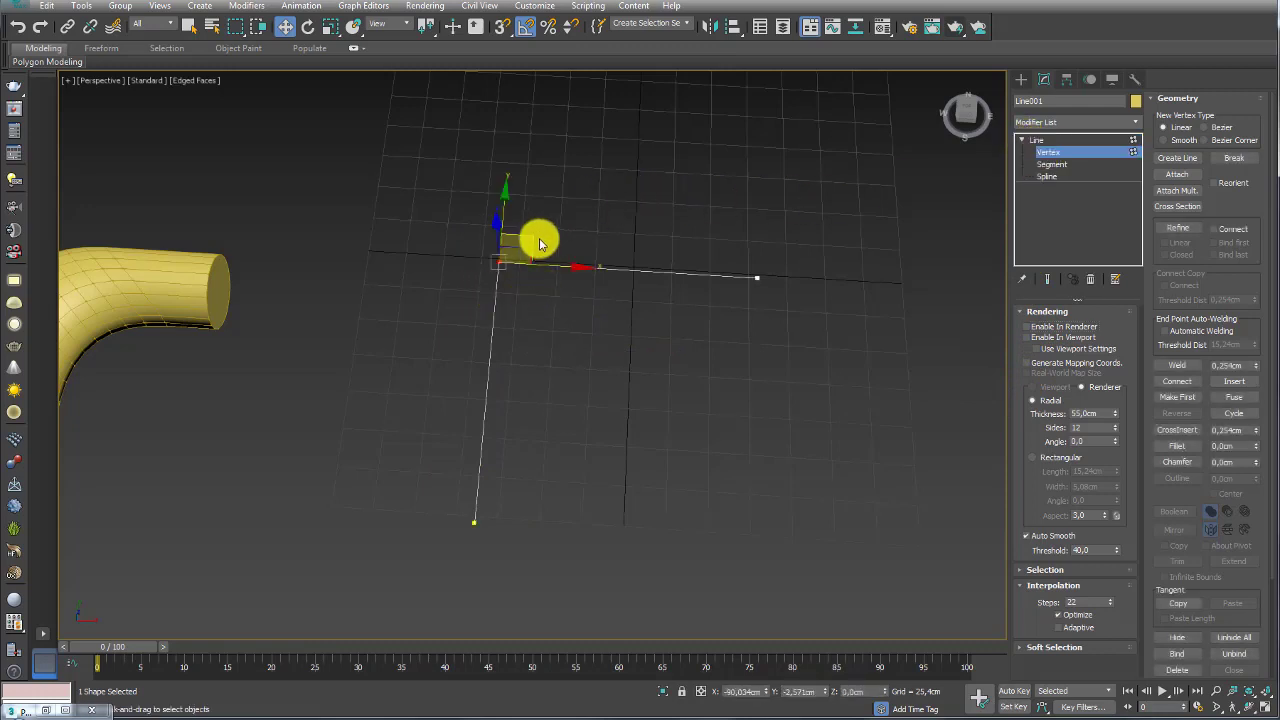
mouse_move(534, 249)
mouse_down()
mouse_move(609, 313)
mouse_move(517, 191)
mouse_move(634, 237)
mouse_up()
right_click(634, 237)
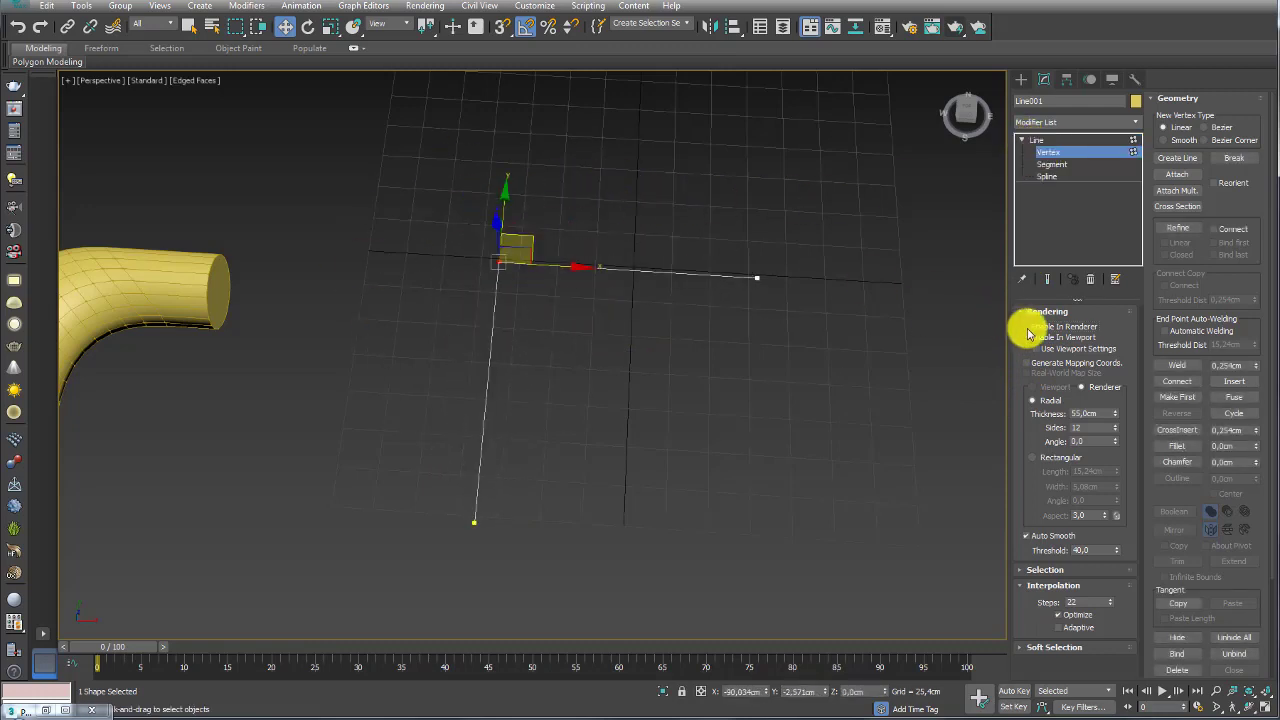
click(1027, 338)
mouse_move(529, 234)
mouse_down()
mouse_move(557, 194)
mouse_move(429, 251)
mouse_move(829, 260)
mouse_up()
right_click(860, 280)
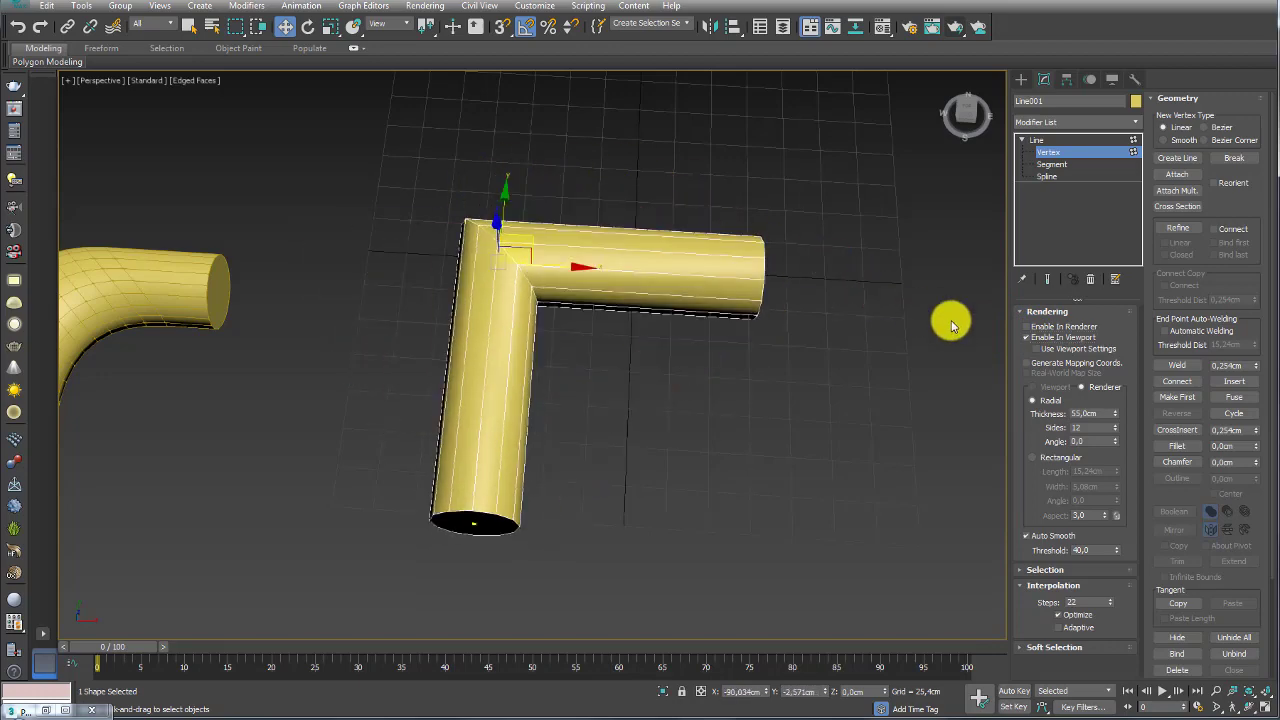
Step: Toggle the viewport tube display off and back on, then window-select the corner vertex
click(1033, 338)
click(1030, 339)
click(1028, 337)
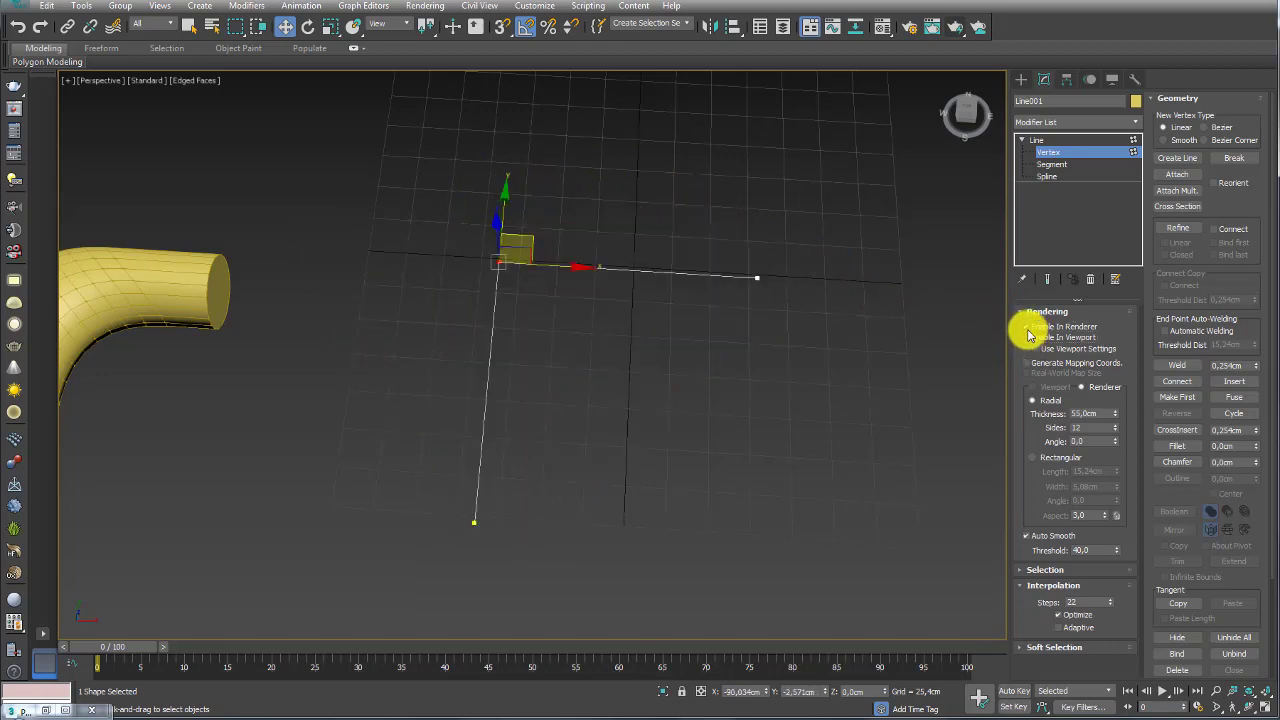
click(1029, 336)
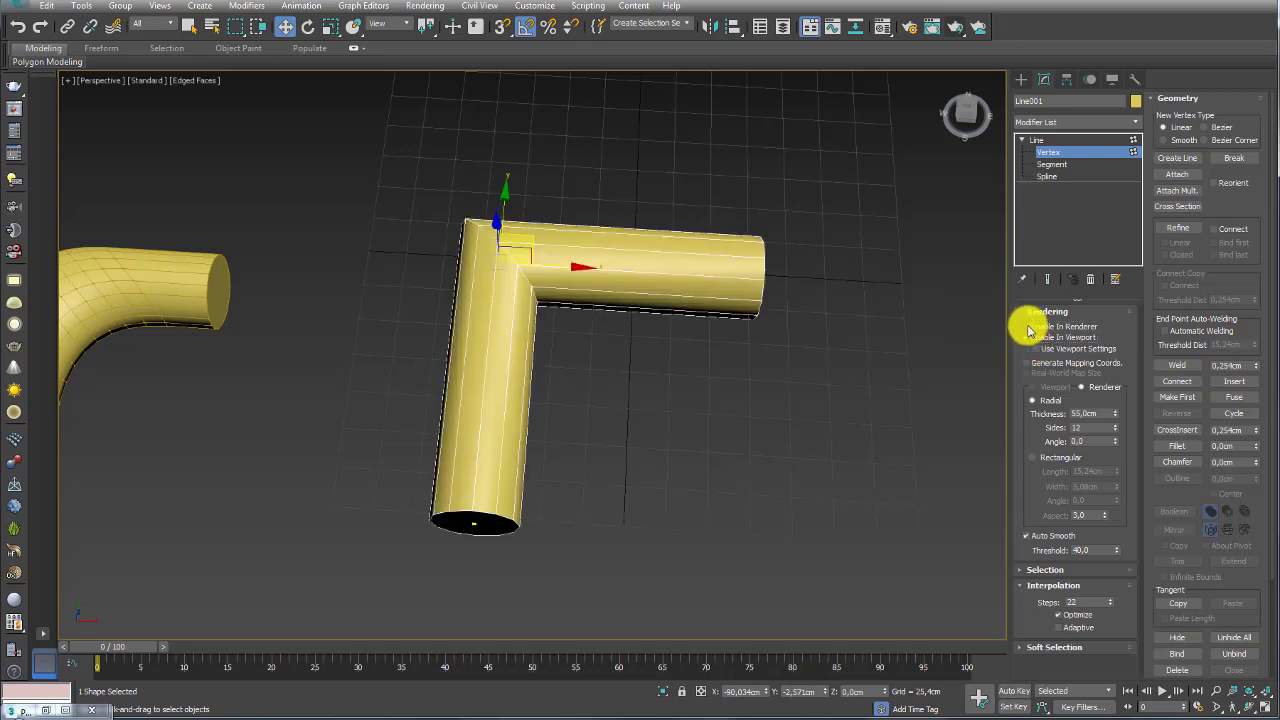
drag(369, 176, 672, 328)
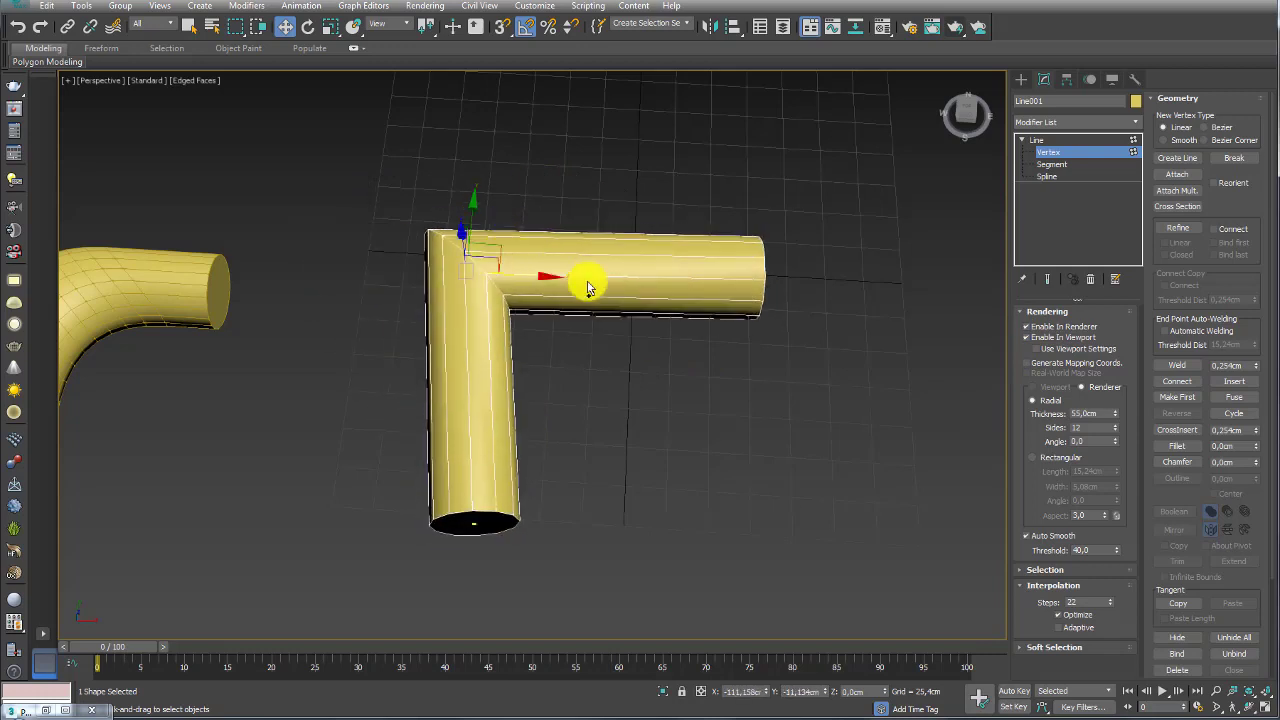
mouse_move(1179, 300)
mouse_down()
mouse_move(1157, 243)
mouse_move(1157, 286)
mouse_move(1201, 107)
mouse_up()
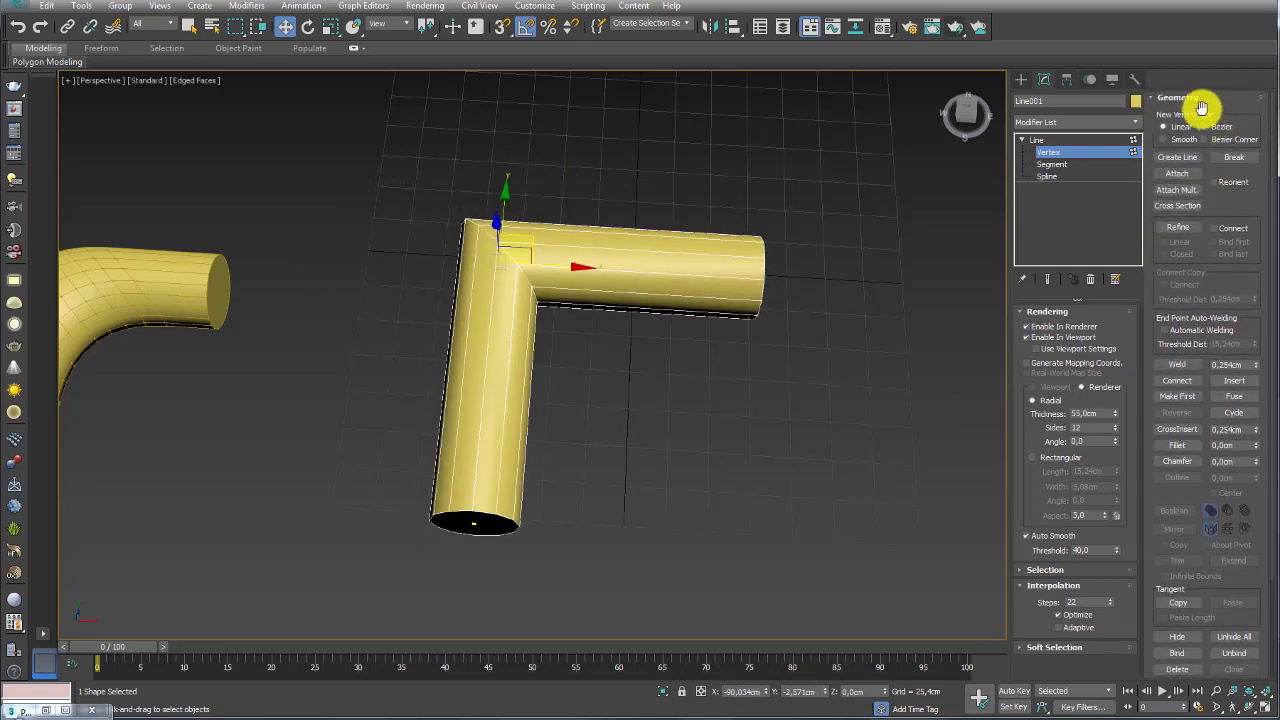
Step: Fillet the corner vertex into a wide rounded bend, retrying after cancels and an undo
drag(1251, 323, 1246, 233)
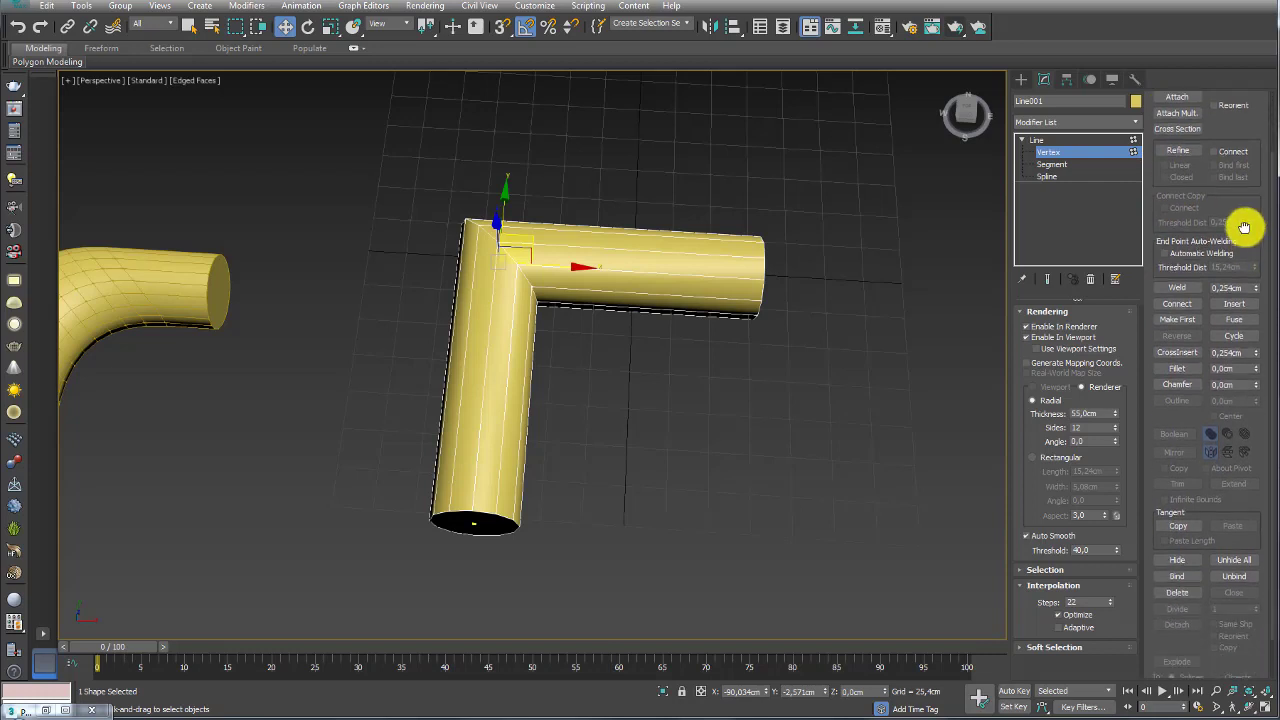
click(1178, 358)
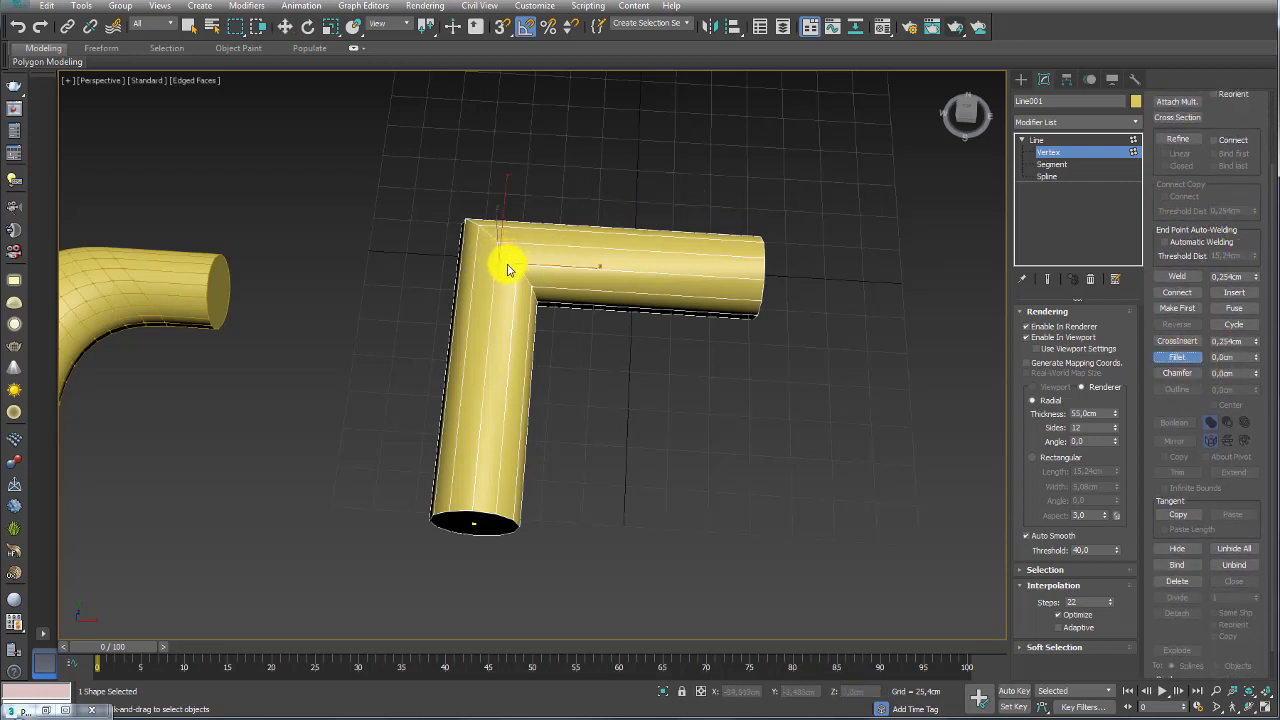
mouse_move(501, 264)
mouse_down()
mouse_move(506, 130)
mouse_move(537, 113)
mouse_up()
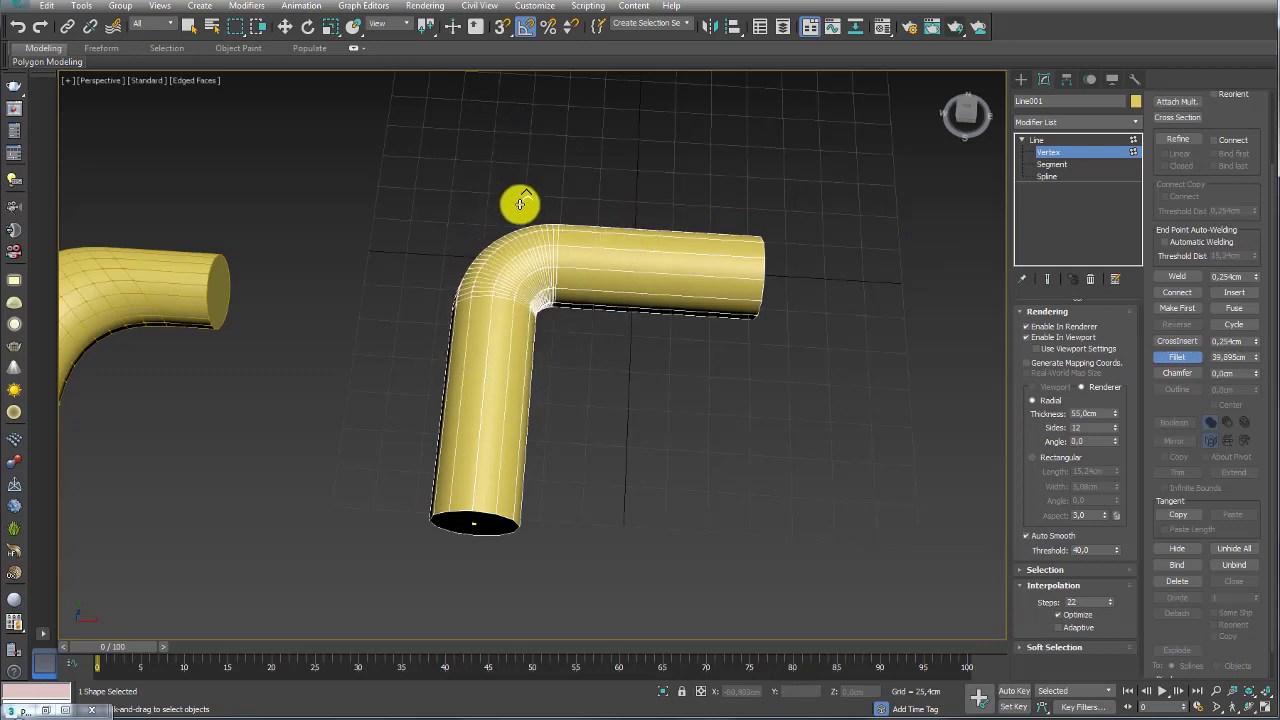
right_click(537, 113)
drag(1257, 361, 1255, 339)
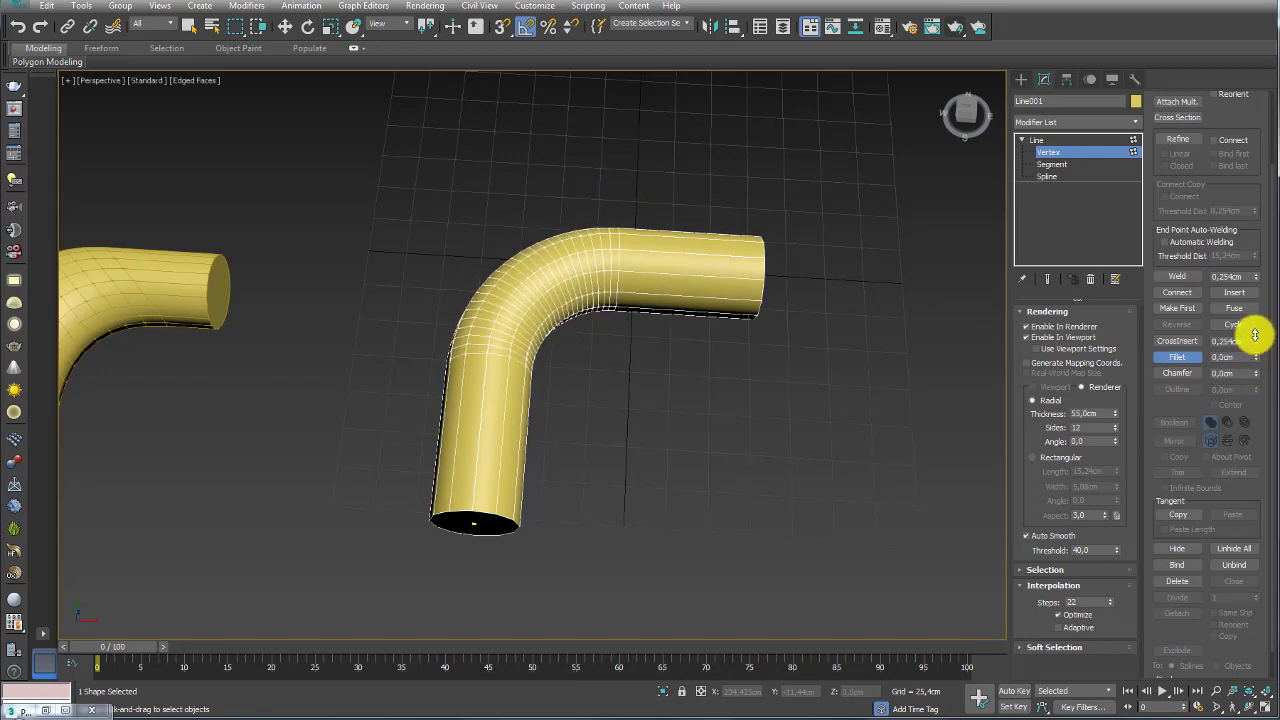
right_click(781, 347)
drag(1257, 361, 1255, 341)
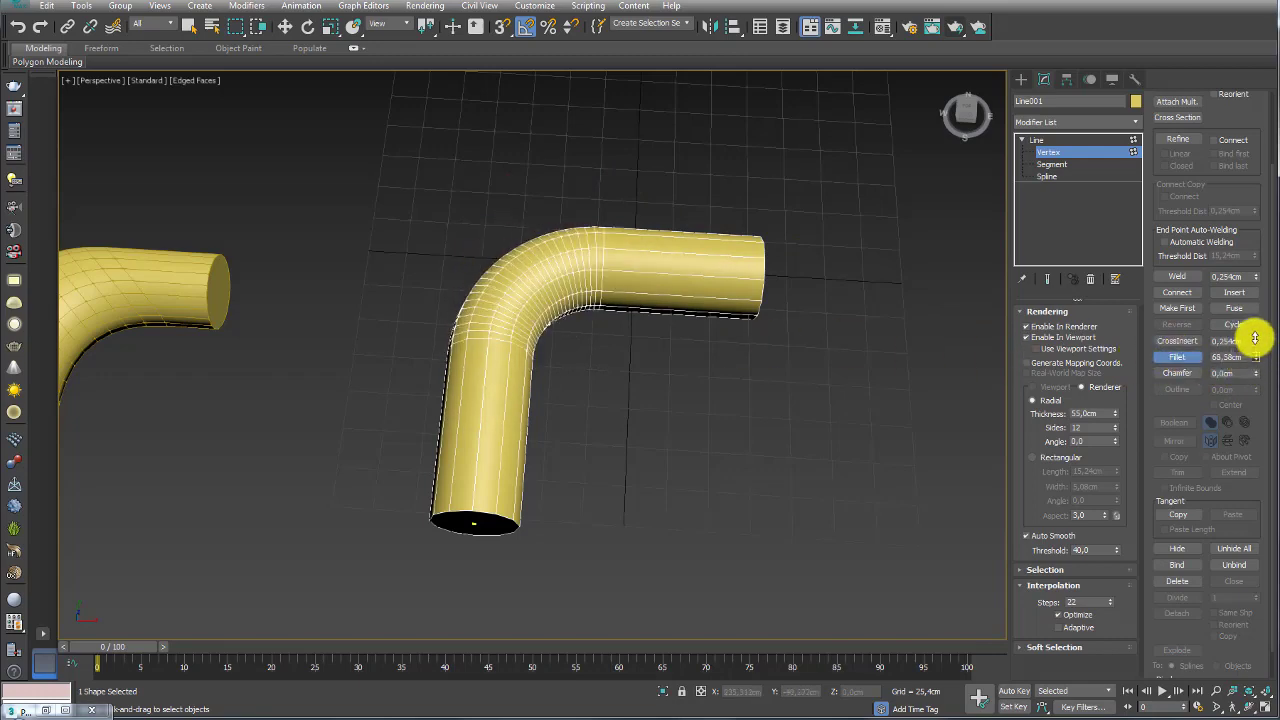
mouse_move(703, 254)
alt+middle_down()
mouse_move(666, 323)
mouse_move(694, 251)
mouse_move(729, 283)
mouse_move(686, 294)
mouse_move(686, 310)
mouse_move(766, 366)
alt+middle_up()
key(ctrl+z)
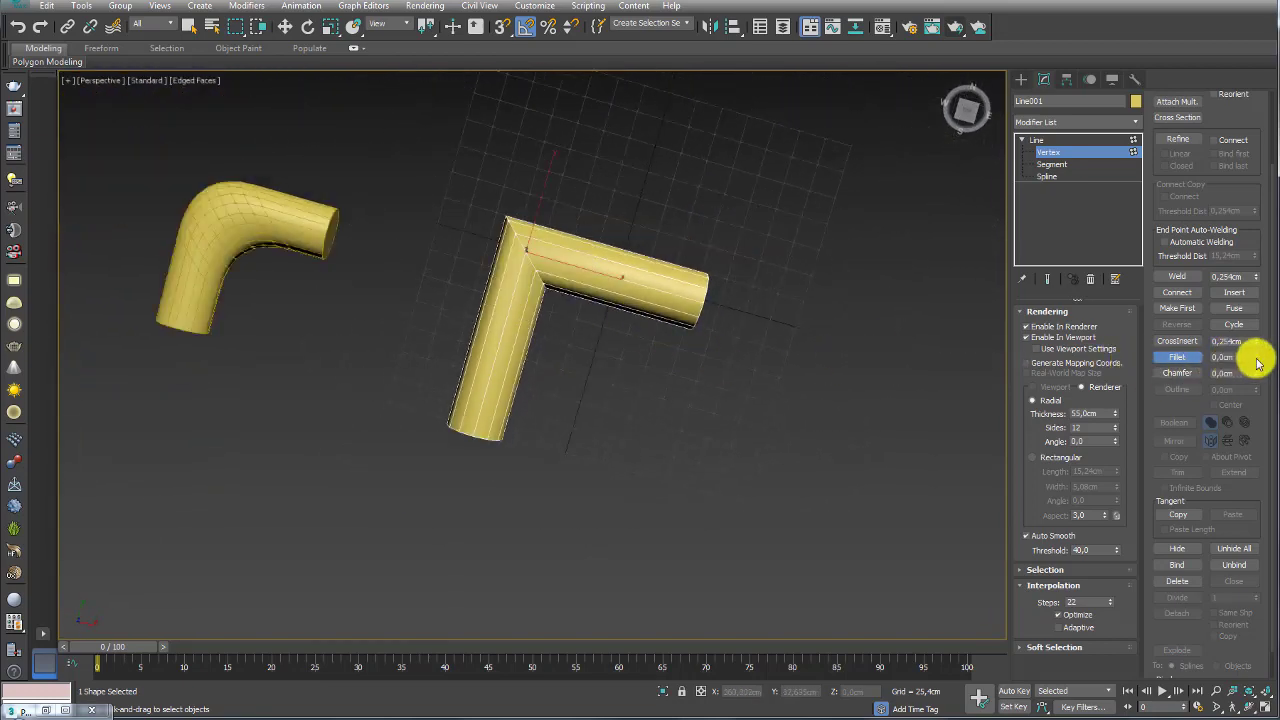
drag(1257, 363, 1251, 318)
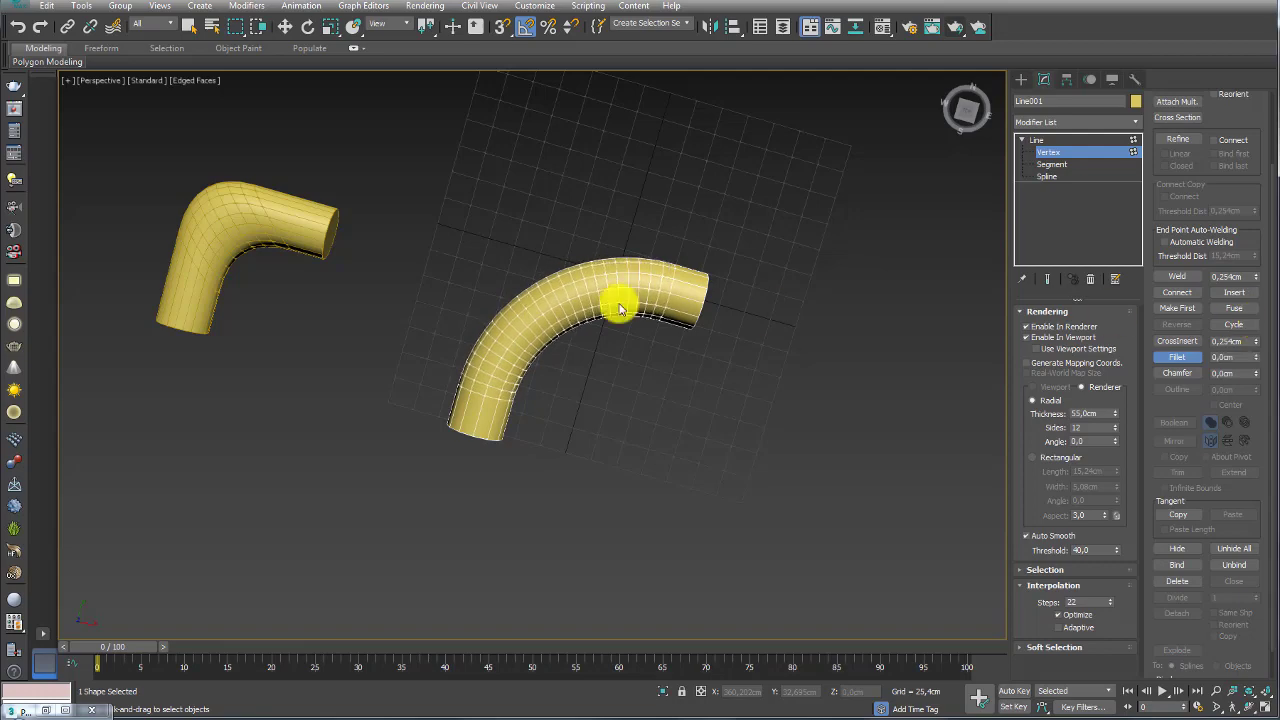
Step: Inspect the bend up close, then return to the Line level and collapse Rendering
scroll(560, 290, up, 4)
middle_drag(560, 290, 493, 270)
scroll(783, 271, down, 2)
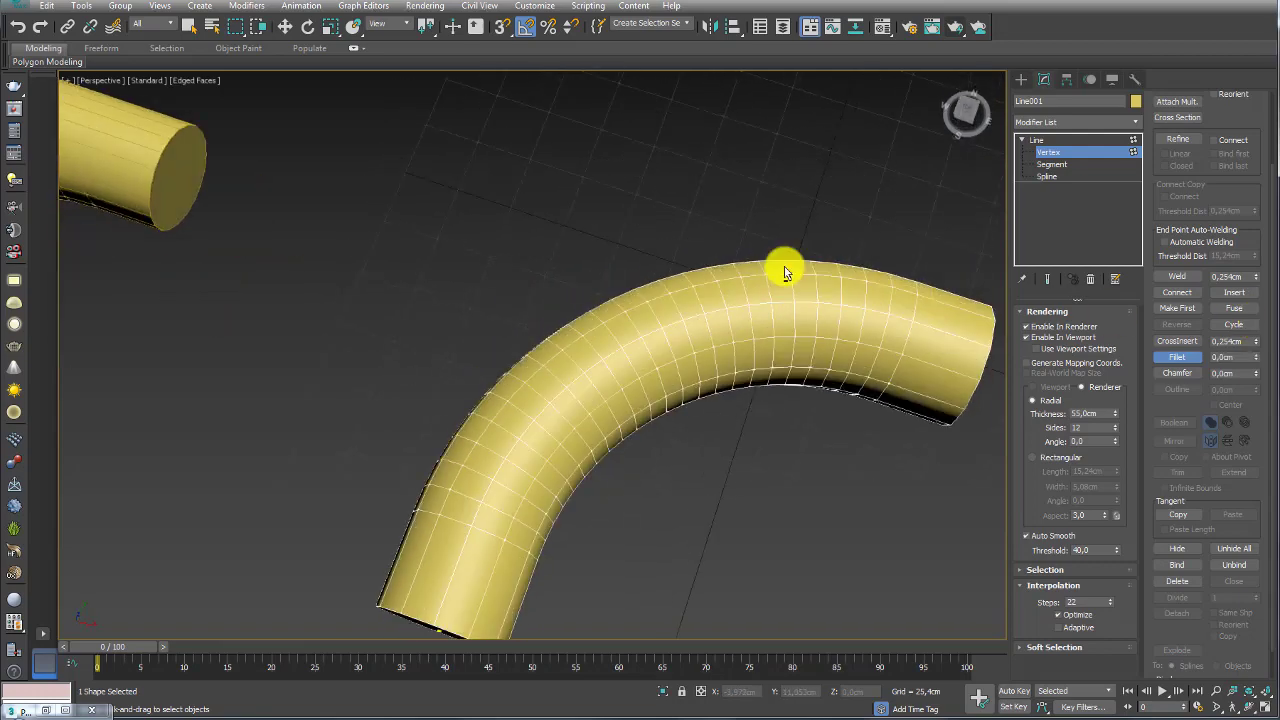
middle_drag(783, 271, 676, 231)
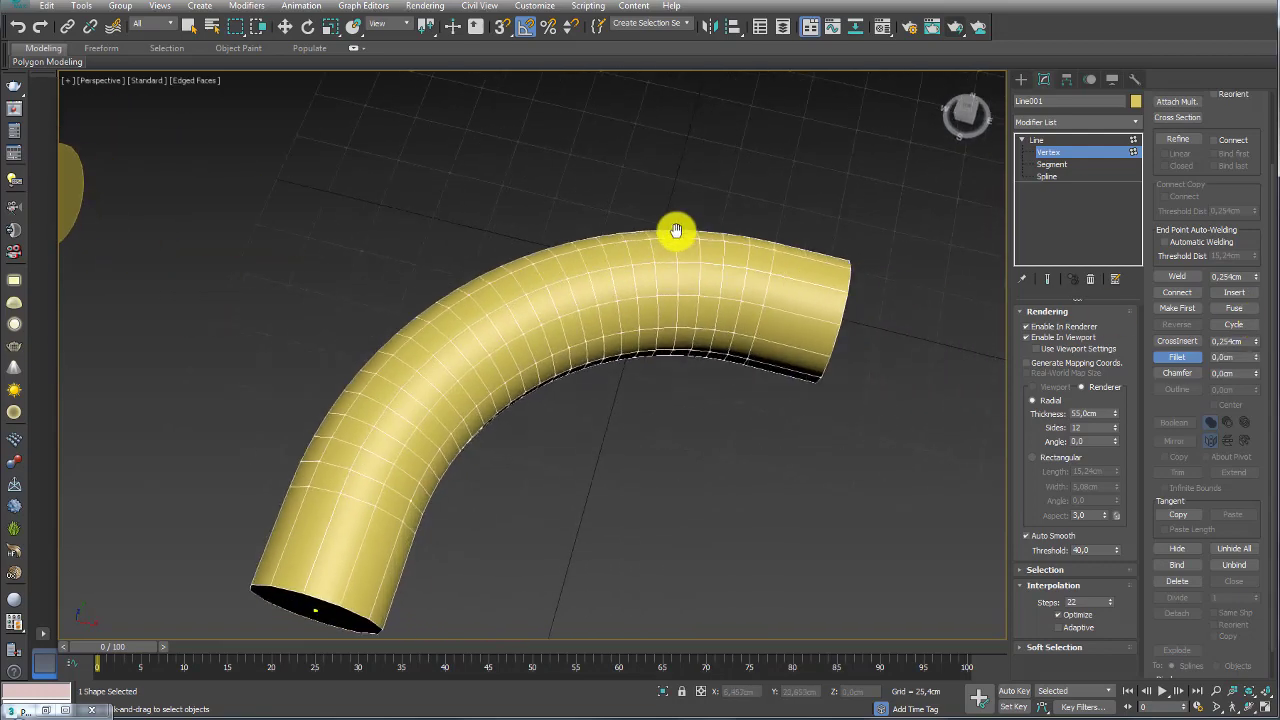
click(1037, 140)
scroll(600, 337, down, 1)
scroll(609, 349, down, 2)
scroll(609, 349, down, 1)
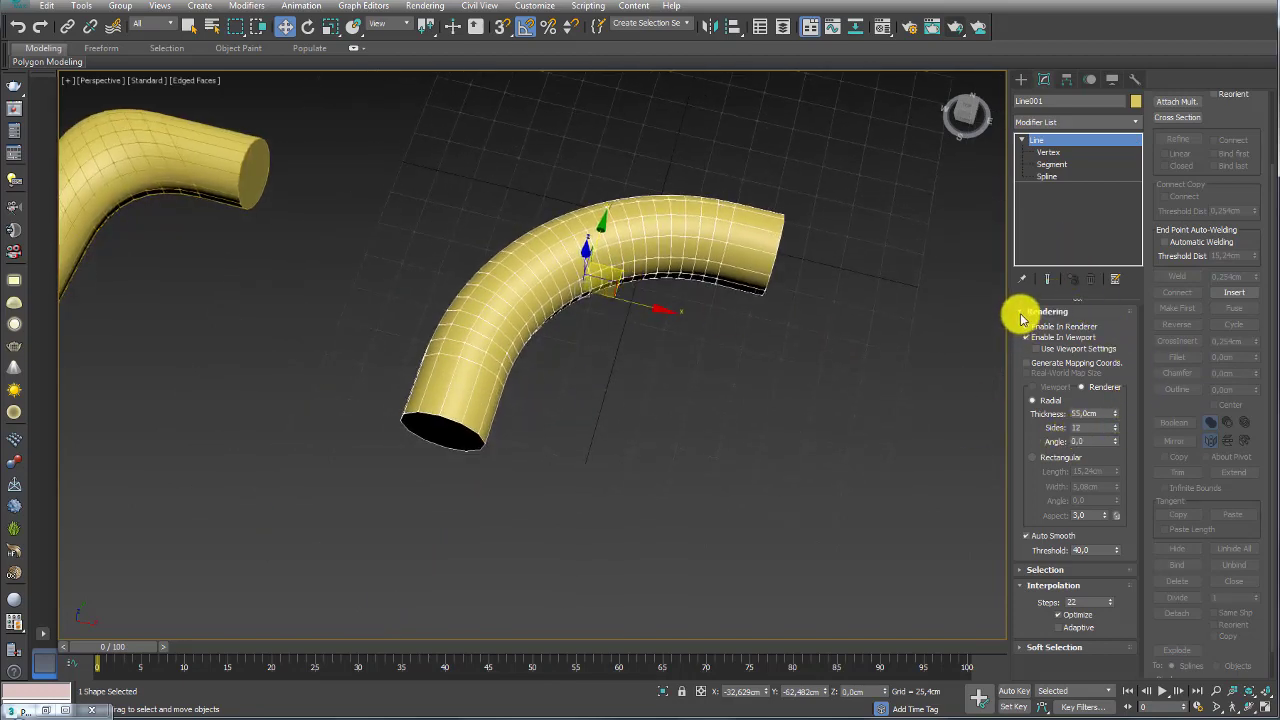
click(1020, 314)
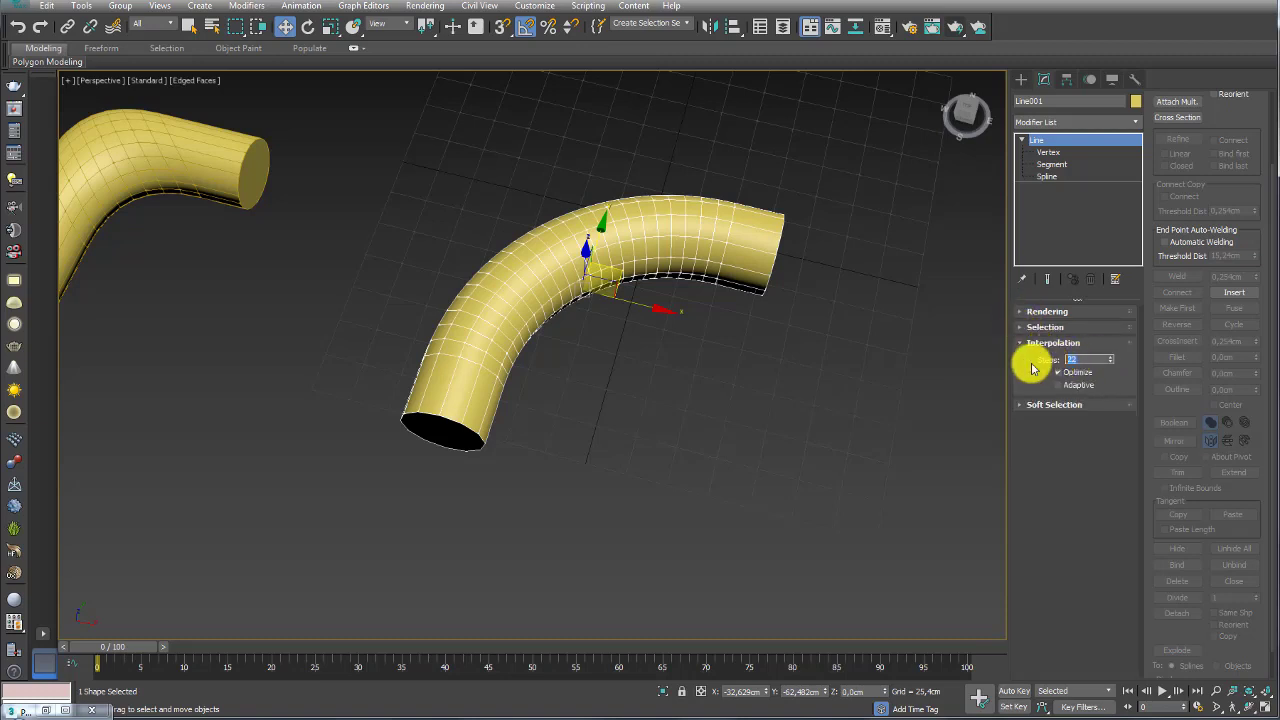
Step: Set the Interpolation Steps to 6 and inspect the coarser tube
middle_drag(837, 349, 835, 328)
double_click(1089, 358)
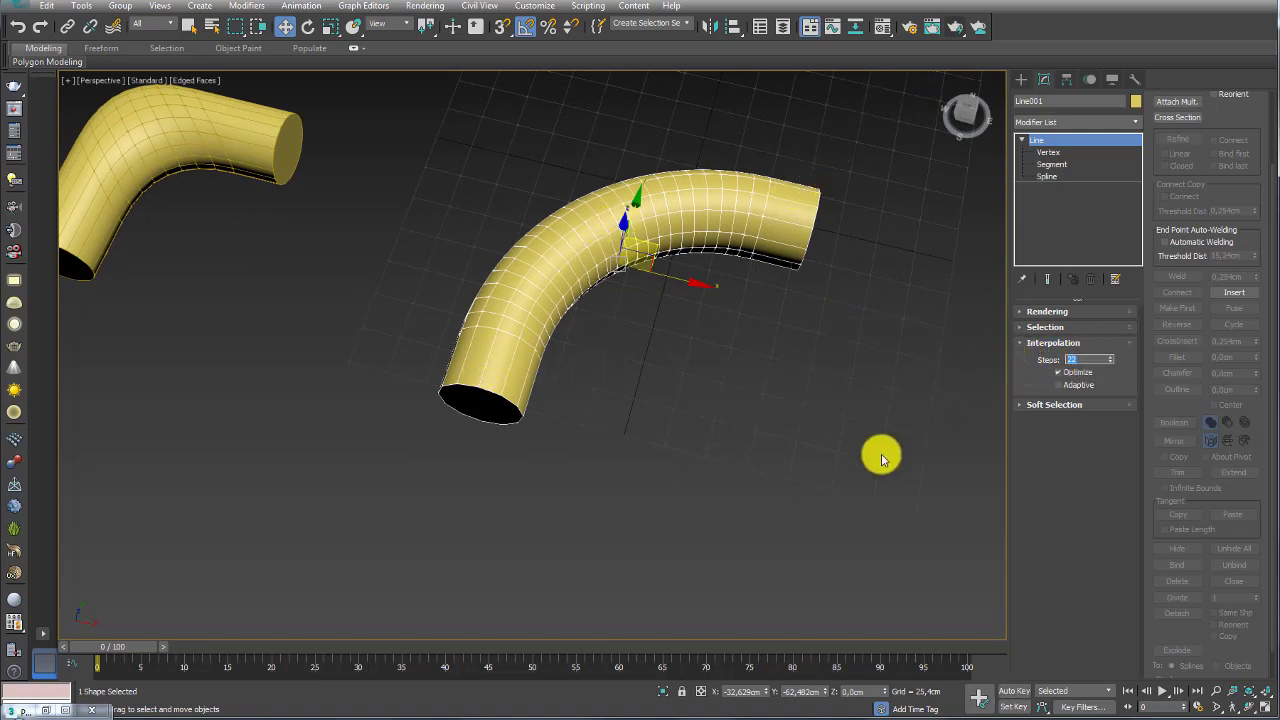
text(6)
key(Return)
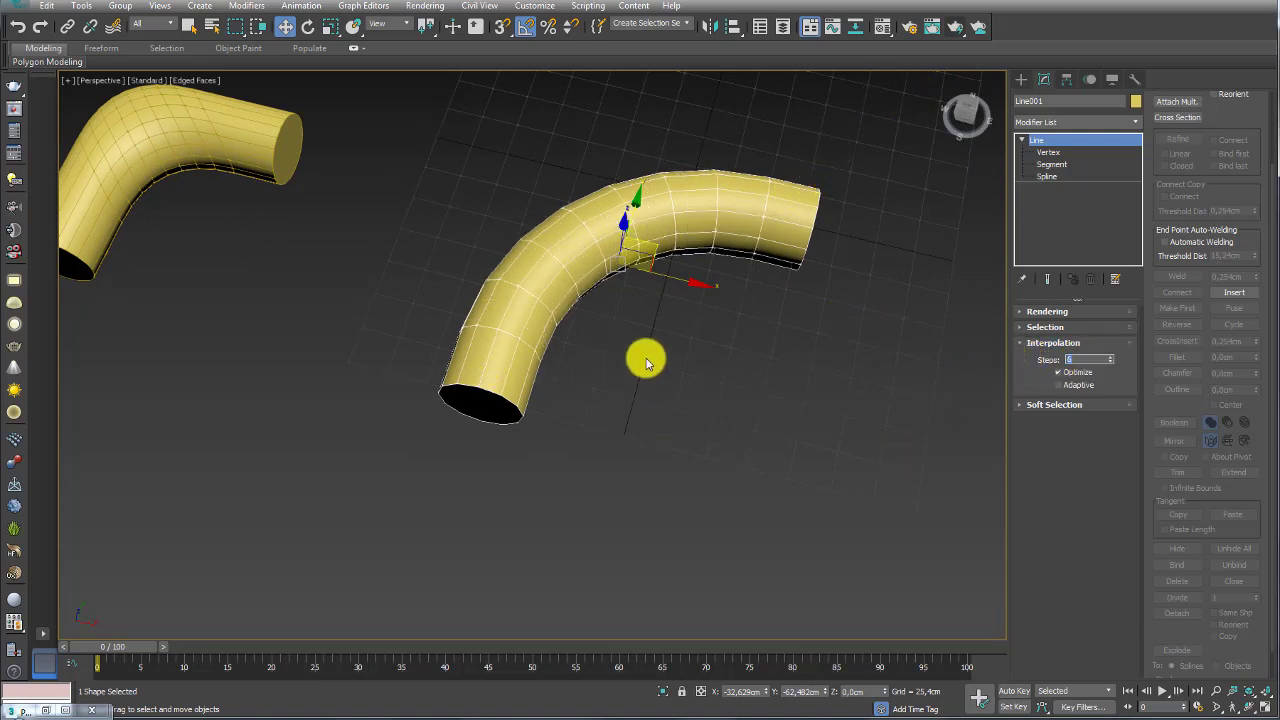
mouse_move(666, 266)
alt+middle_down()
mouse_move(706, 269)
mouse_move(709, 373)
mouse_move(689, 354)
mouse_move(697, 271)
mouse_move(726, 306)
alt+middle_up()
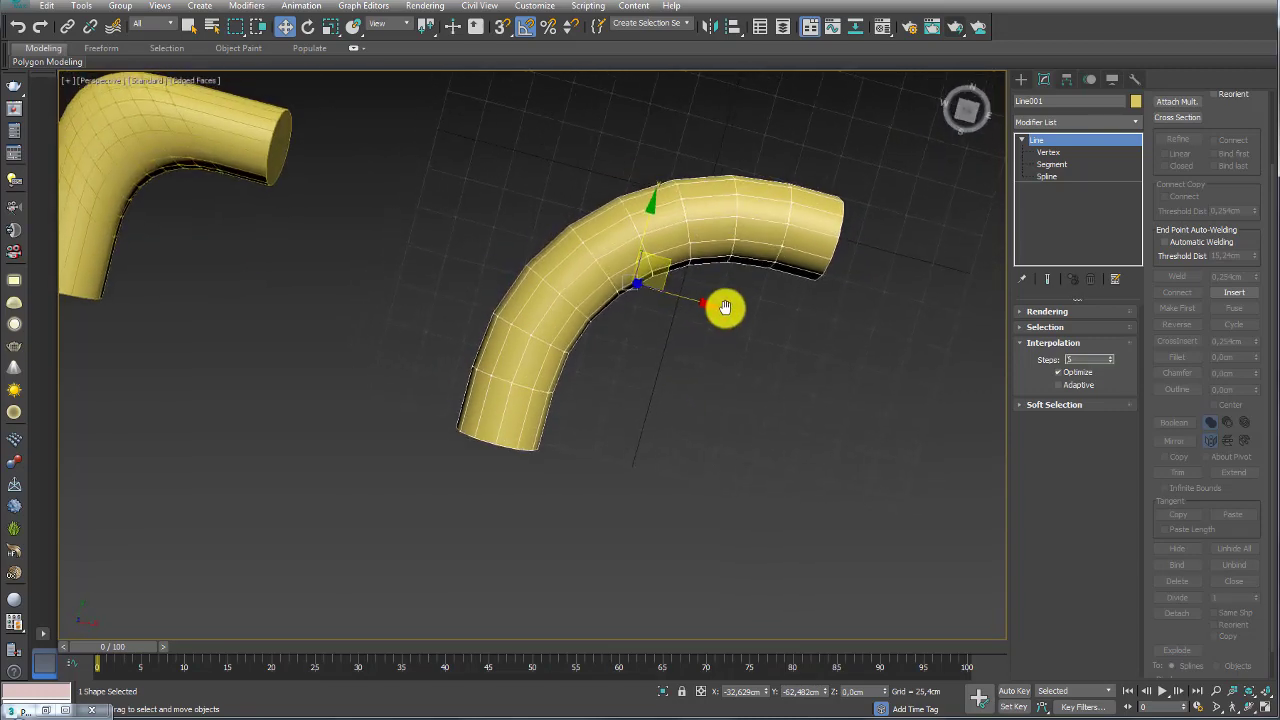
Step: Lower the Steps further, then raise them to 9 for a smoother bend
click(1110, 362)
click(1110, 362)
click(1110, 362)
click(1110, 362)
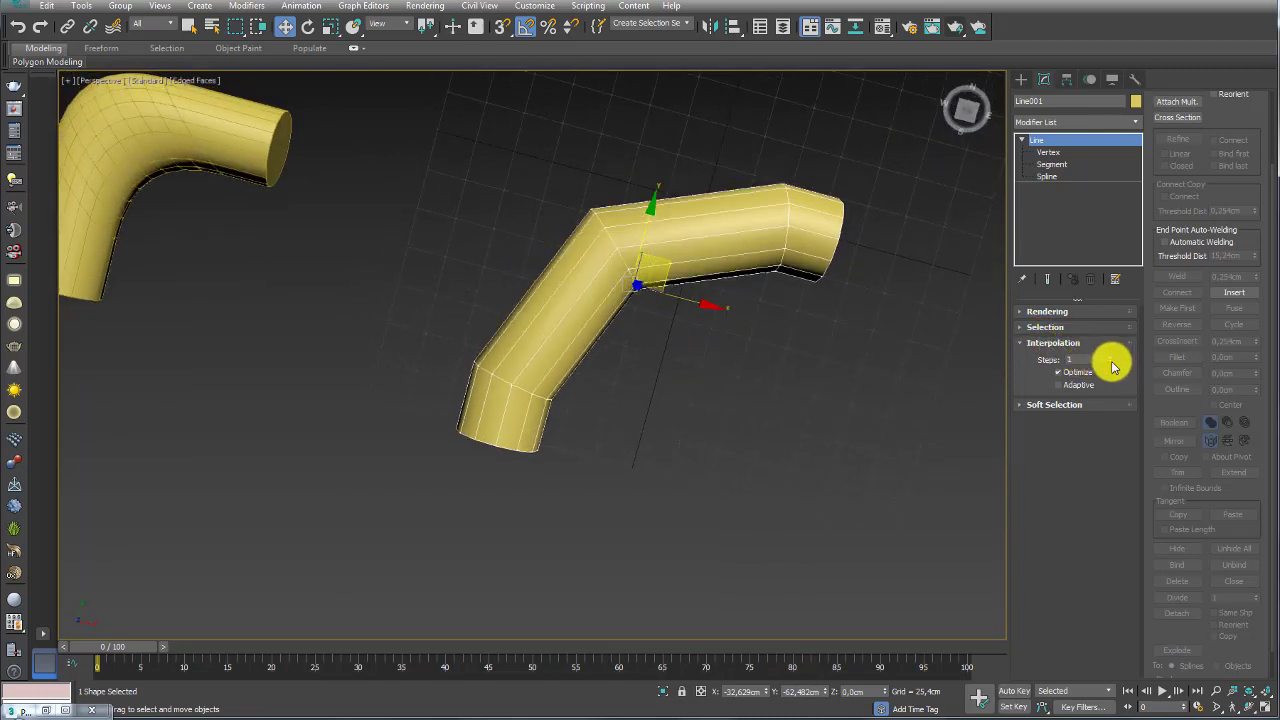
alt+middle_drag(707, 404, 480, 420)
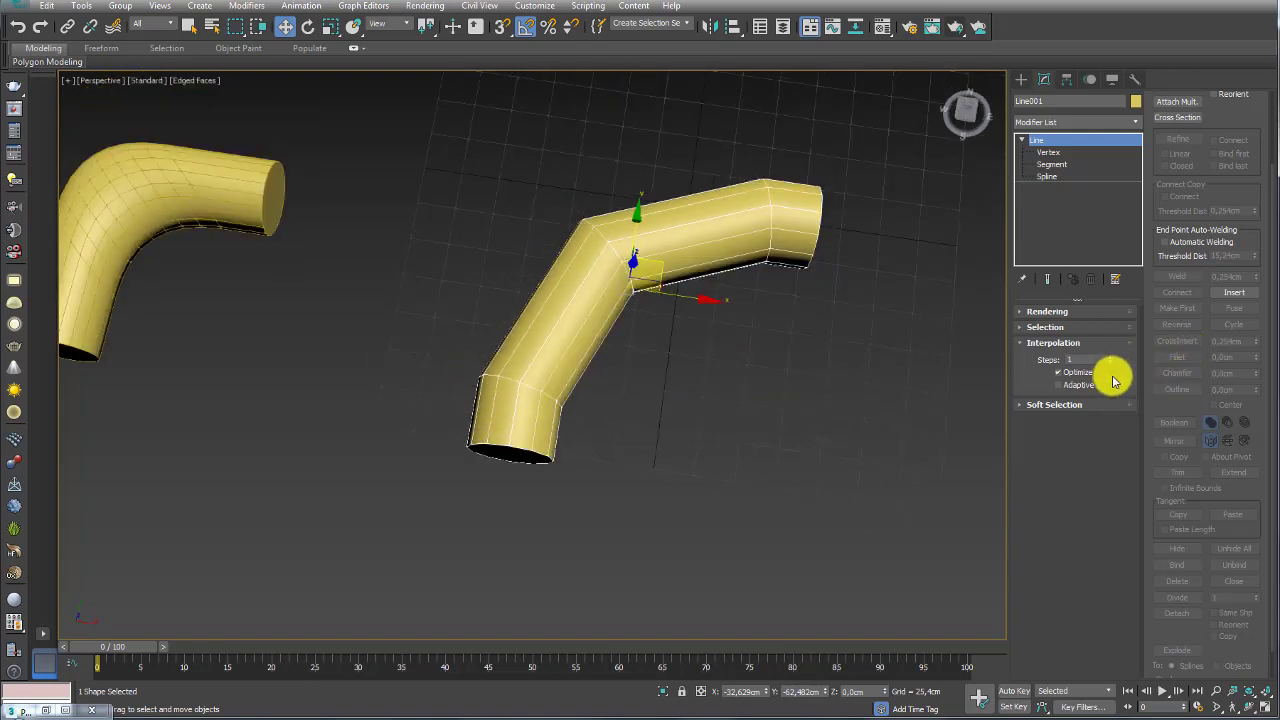
drag(1111, 337, 1112, 366)
mouse_move(840, 362)
alt+middle_down()
mouse_move(837, 380)
mouse_move(857, 323)
mouse_move(823, 294)
mouse_move(923, 271)
alt+middle_up()
scroll(793, 323, down, 3)
scroll(793, 323, up, 5)
middle_drag(948, 192, 803, 192)
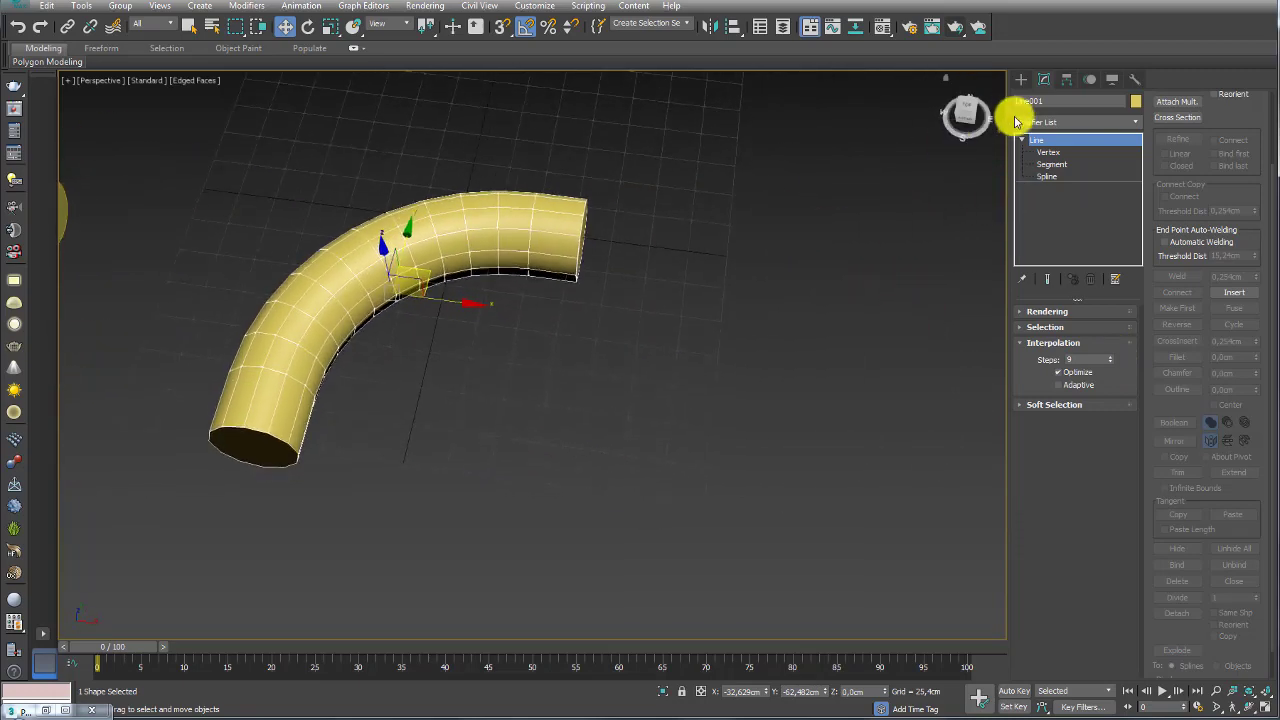
Step: Draw a second L-shaped line, Line002, with three points on the grid
click(1021, 79)
click(1047, 179)
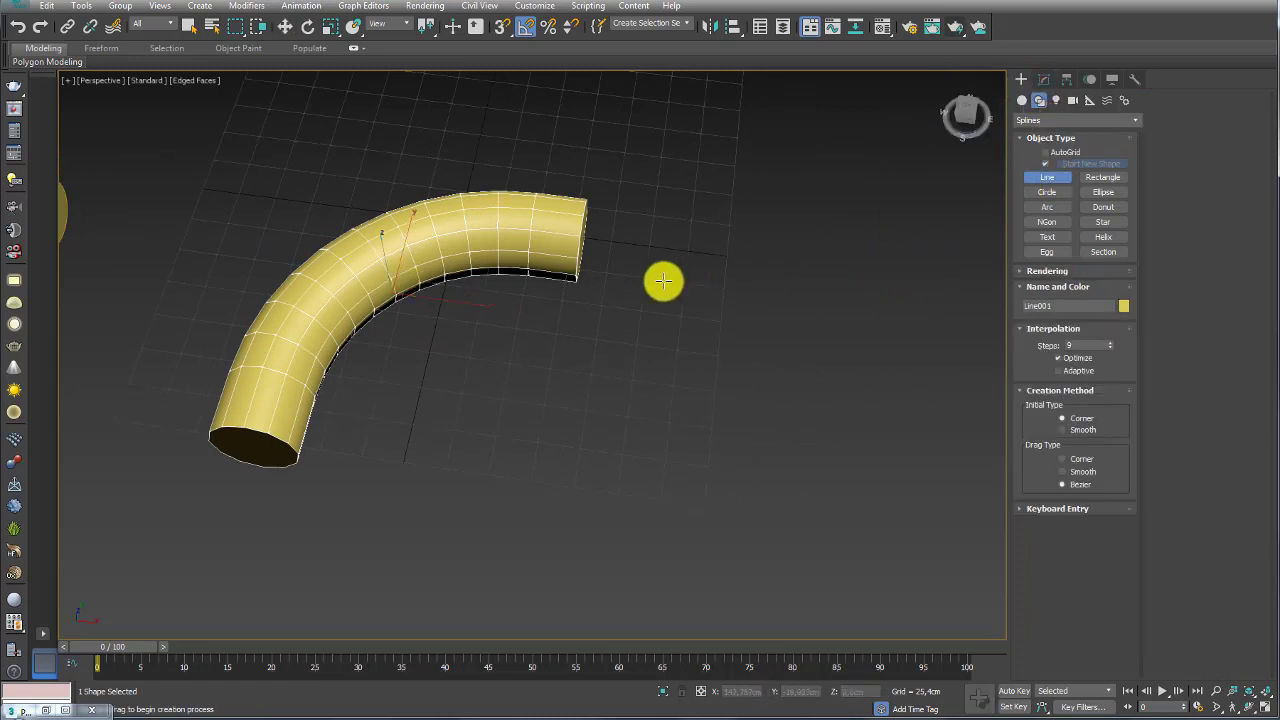
scroll(600, 275, down, 3)
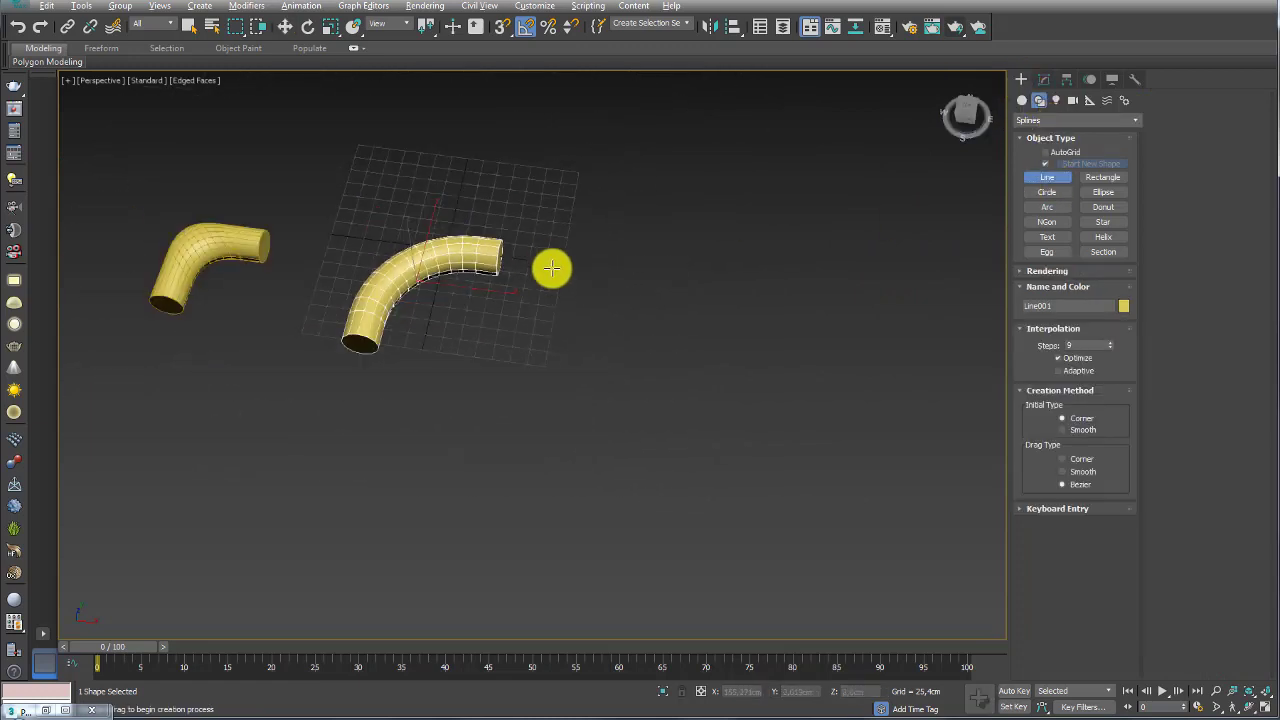
click(571, 383)
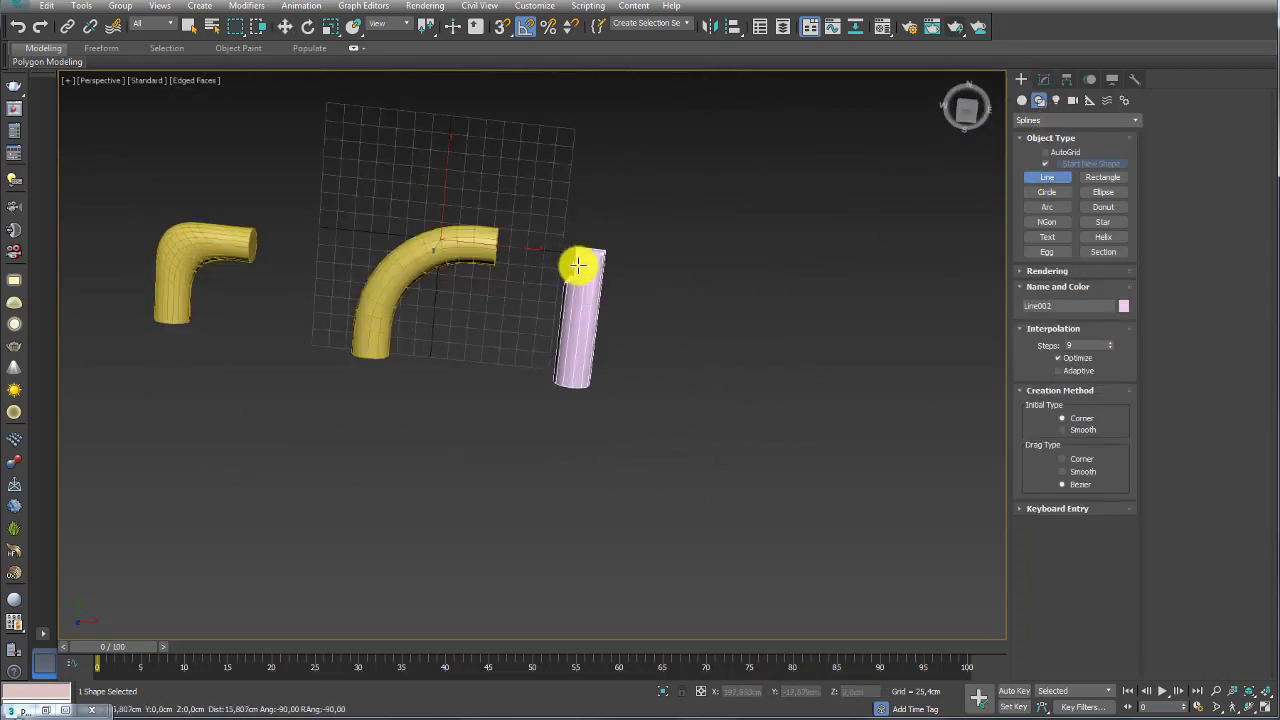
click(578, 265)
click(703, 275)
right_click(666, 277)
scroll(680, 280, up, 3)
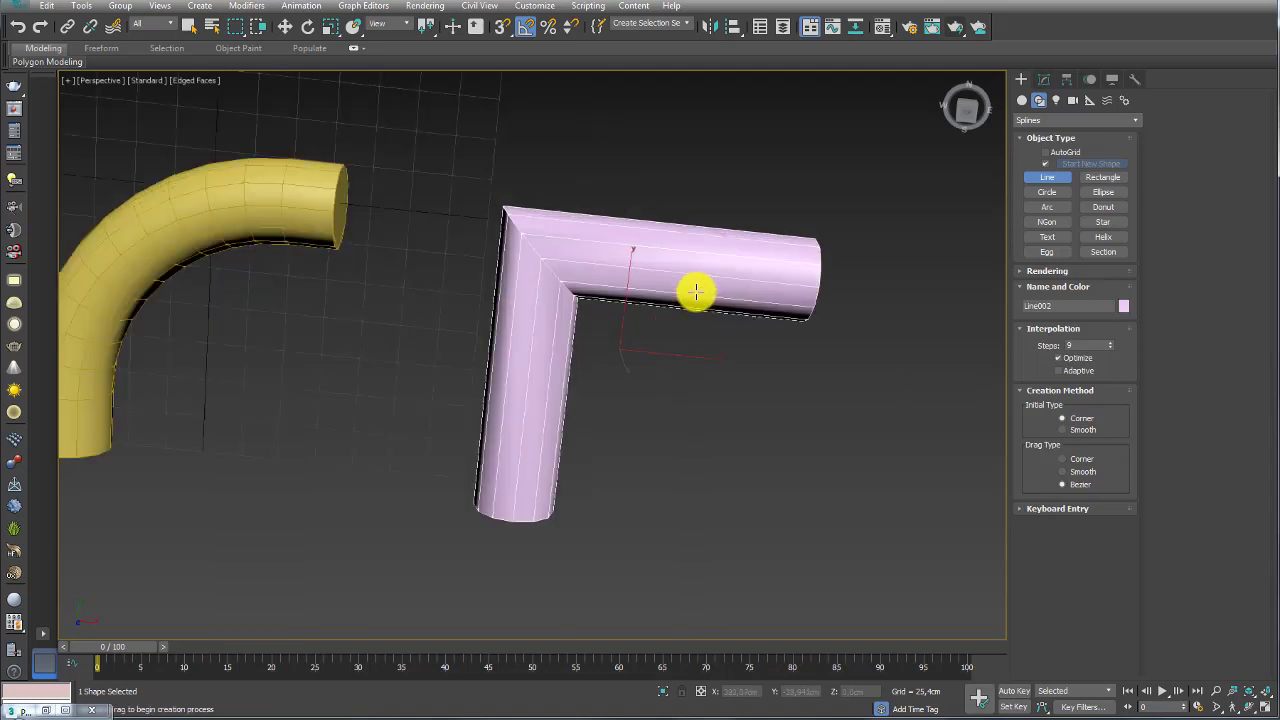
Step: Set Line002's rendering Sides to 4 for a square cross-section
click(1043, 79)
alt+middle_drag(800, 257, 579, 271)
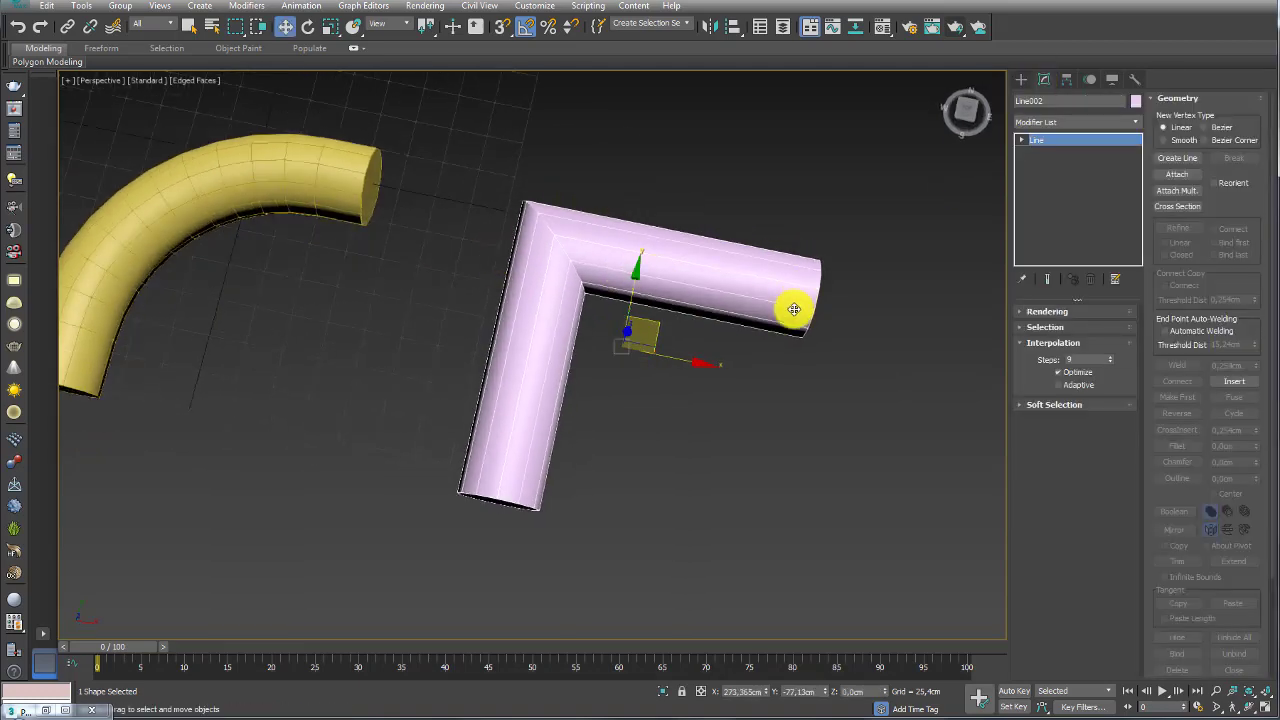
mouse_move(963, 337)
alt+middle_down()
mouse_move(603, 369)
mouse_move(982, 350)
mouse_move(820, 374)
mouse_move(960, 400)
alt+middle_up()
click(1022, 313)
drag(1117, 431, 1106, 431)
scroll(846, 430, up, 2)
Step: Raise the pink tube's rendering side count with the Sides spinner to round its cross-section
scroll(840, 425, up, 2)
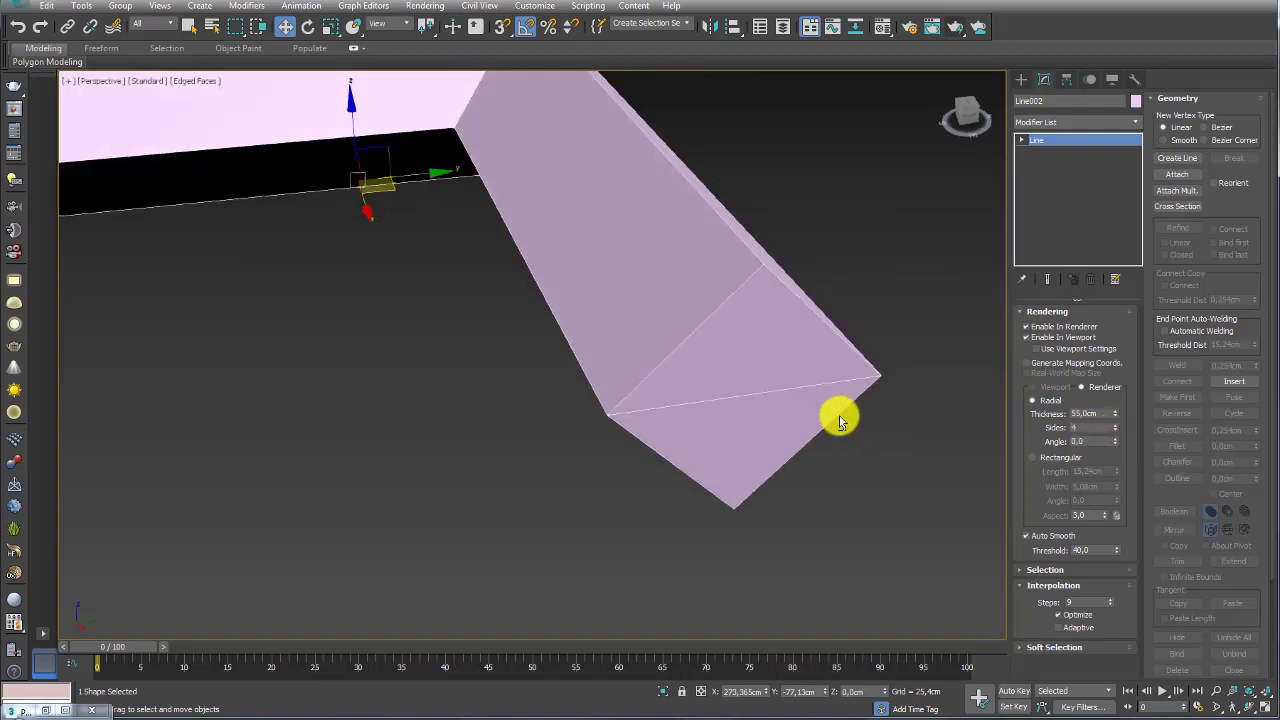
scroll(840, 425, up, 2)
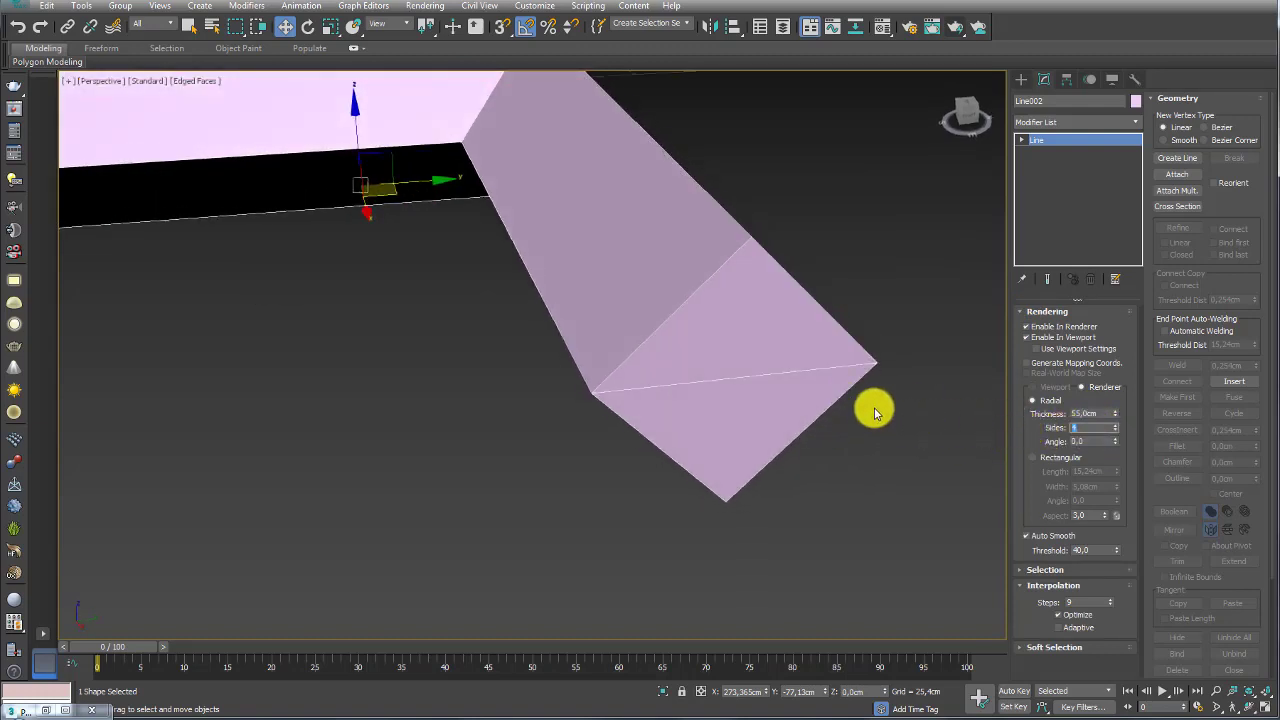
middle_drag(868, 402, 889, 421)
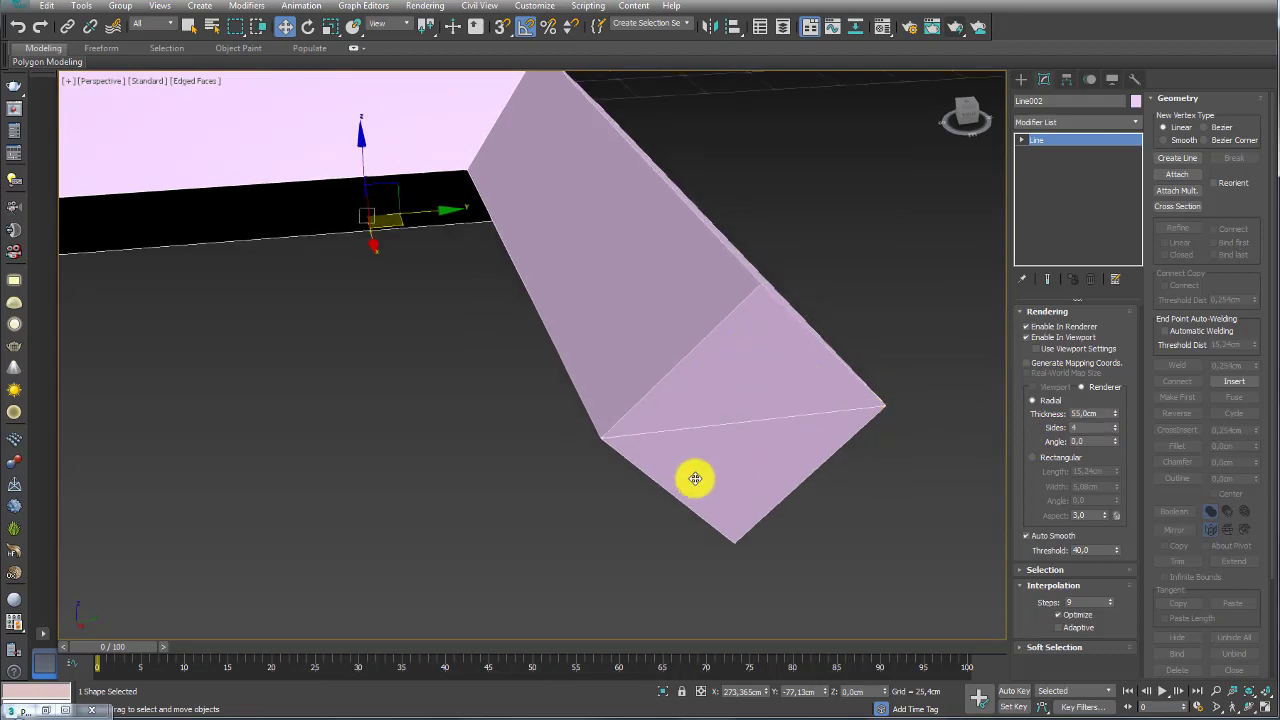
scroll(694, 428, down, 5)
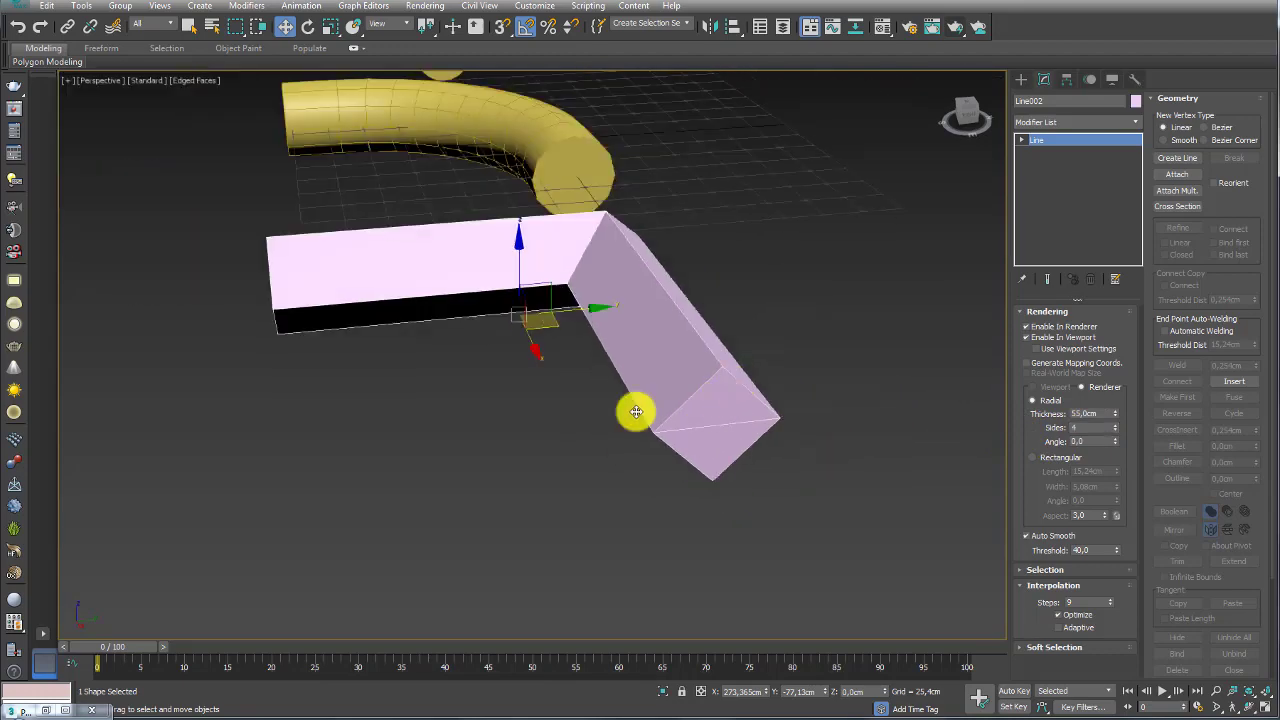
mouse_move(634, 408)
alt+middle_down()
mouse_move(634, 346)
mouse_move(521, 366)
mouse_move(789, 371)
alt+middle_up()
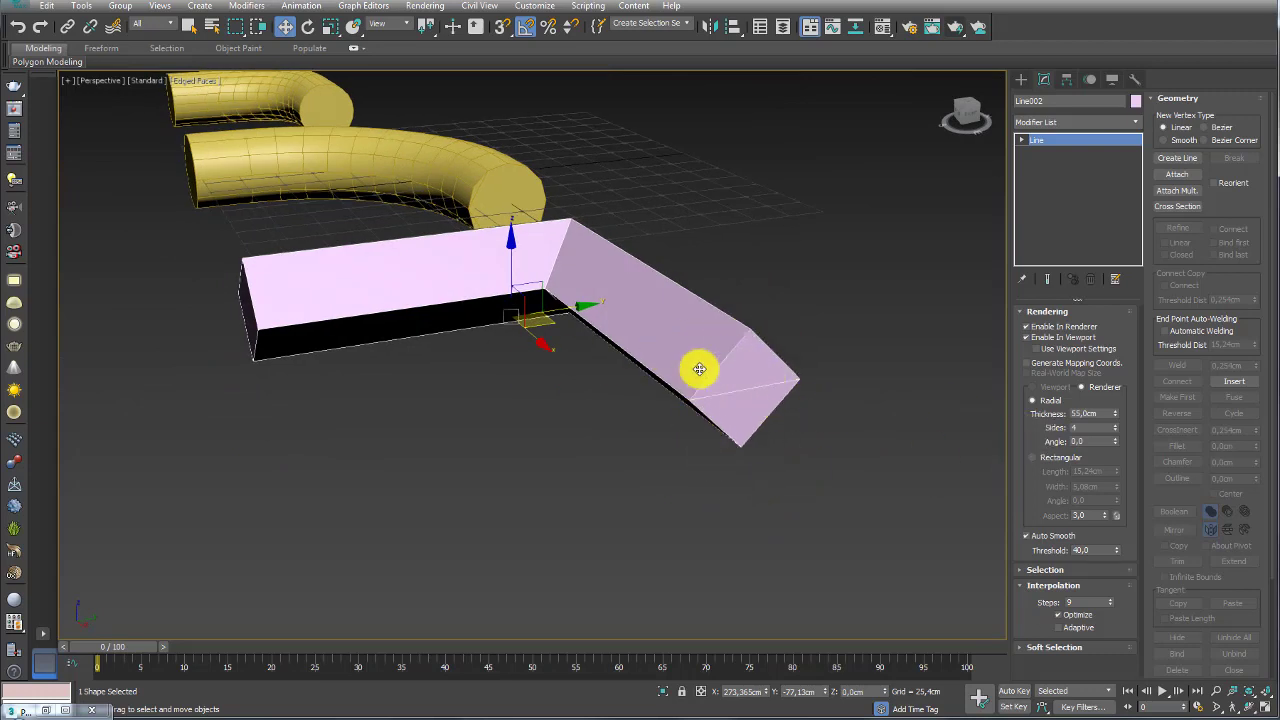
click(1115, 424)
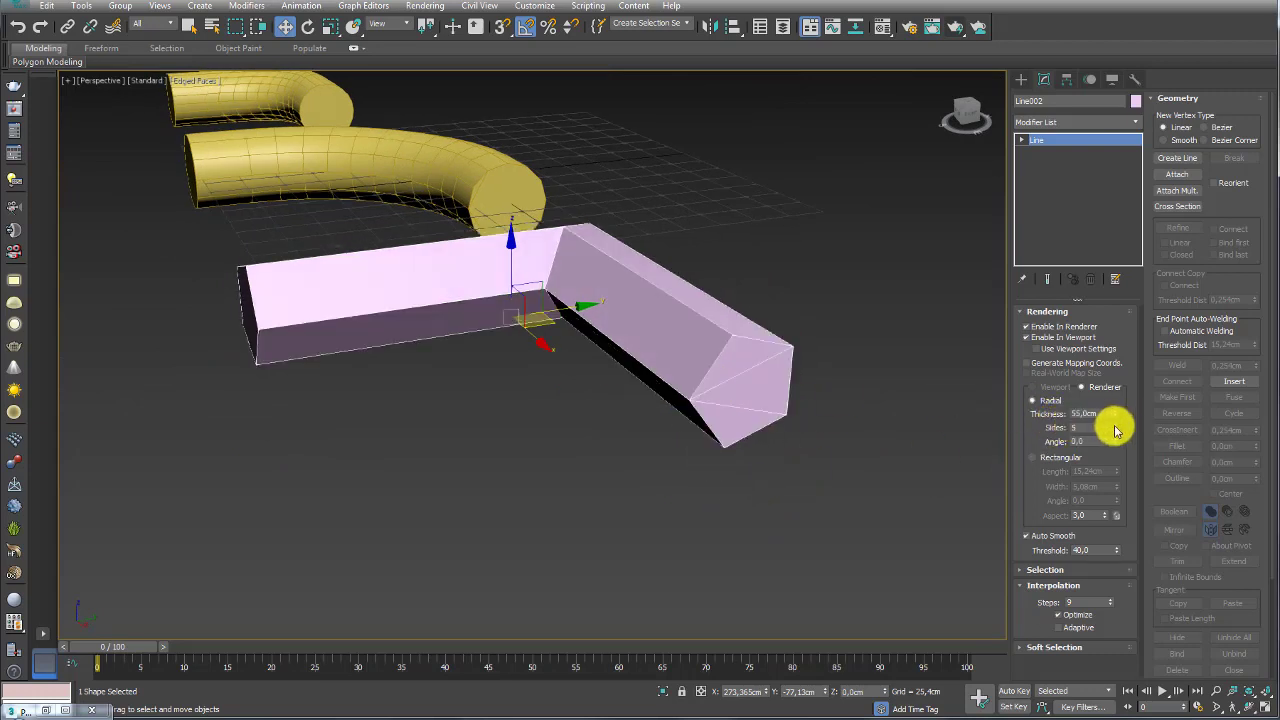
click(1115, 424)
click(1115, 424)
drag(1117, 427, 1080, 422)
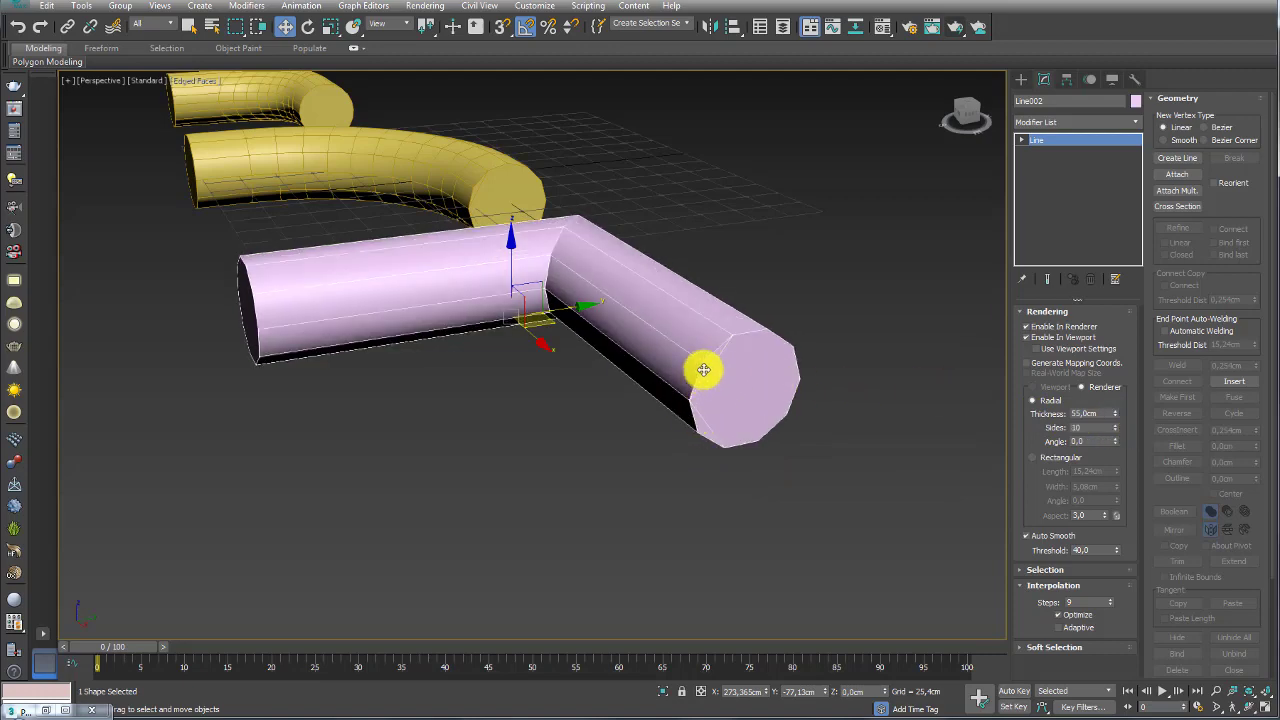
Step: Set the tube's sides to exactly 8, then Shift-drag a copy to the right
alt+middle_drag(751, 370, 857, 370)
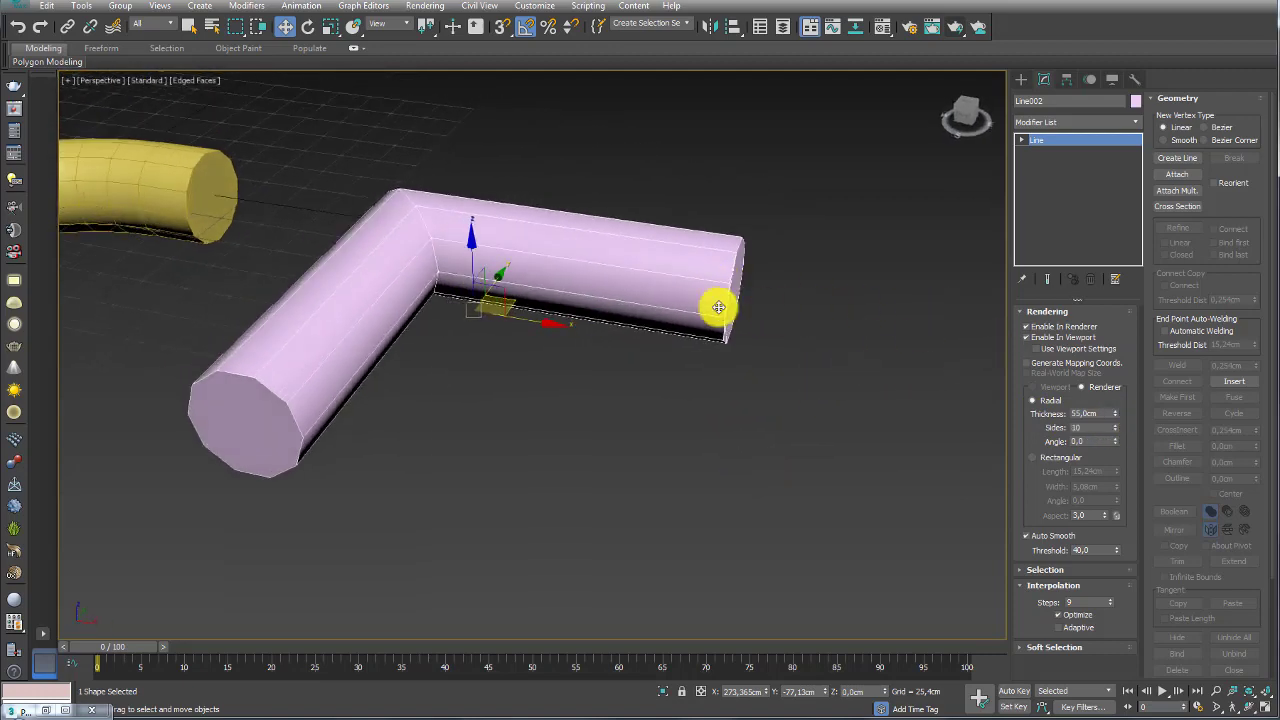
alt+middle_drag(733, 333, 743, 243)
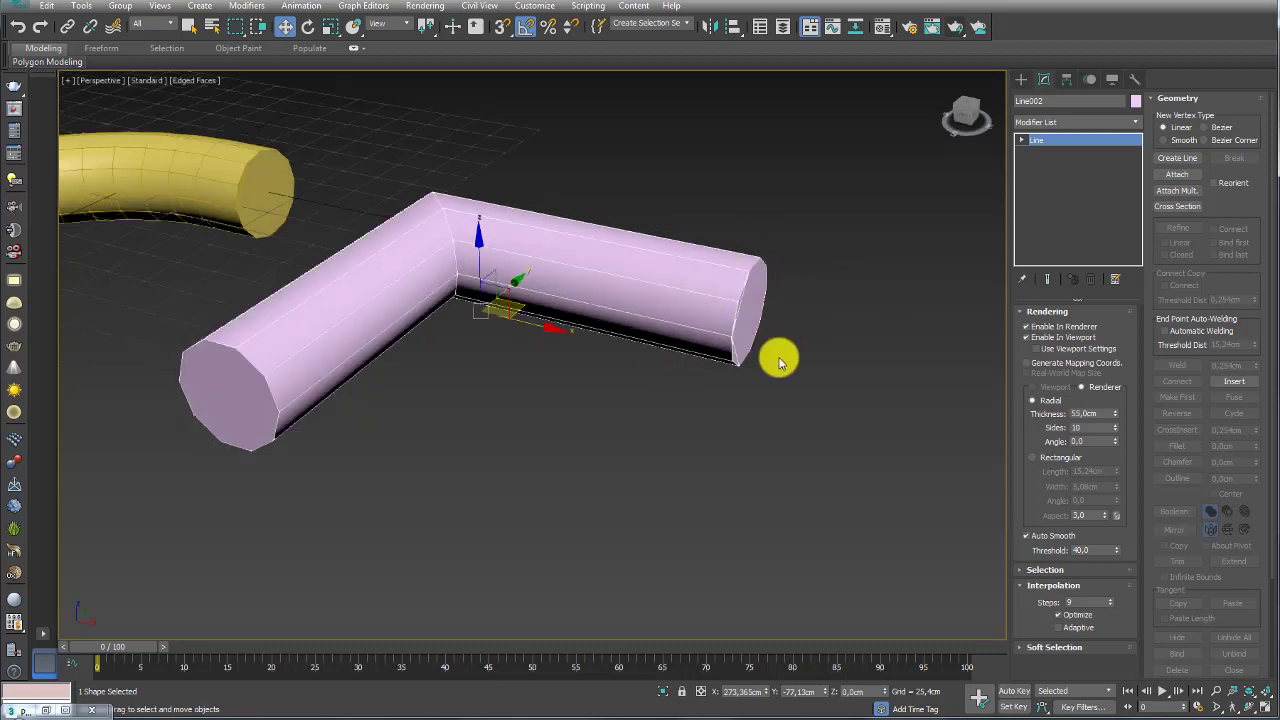
mouse_move(777, 357)
alt+middle_down()
mouse_move(727, 411)
mouse_move(651, 389)
alt+middle_up()
scroll(660, 330, up, 2)
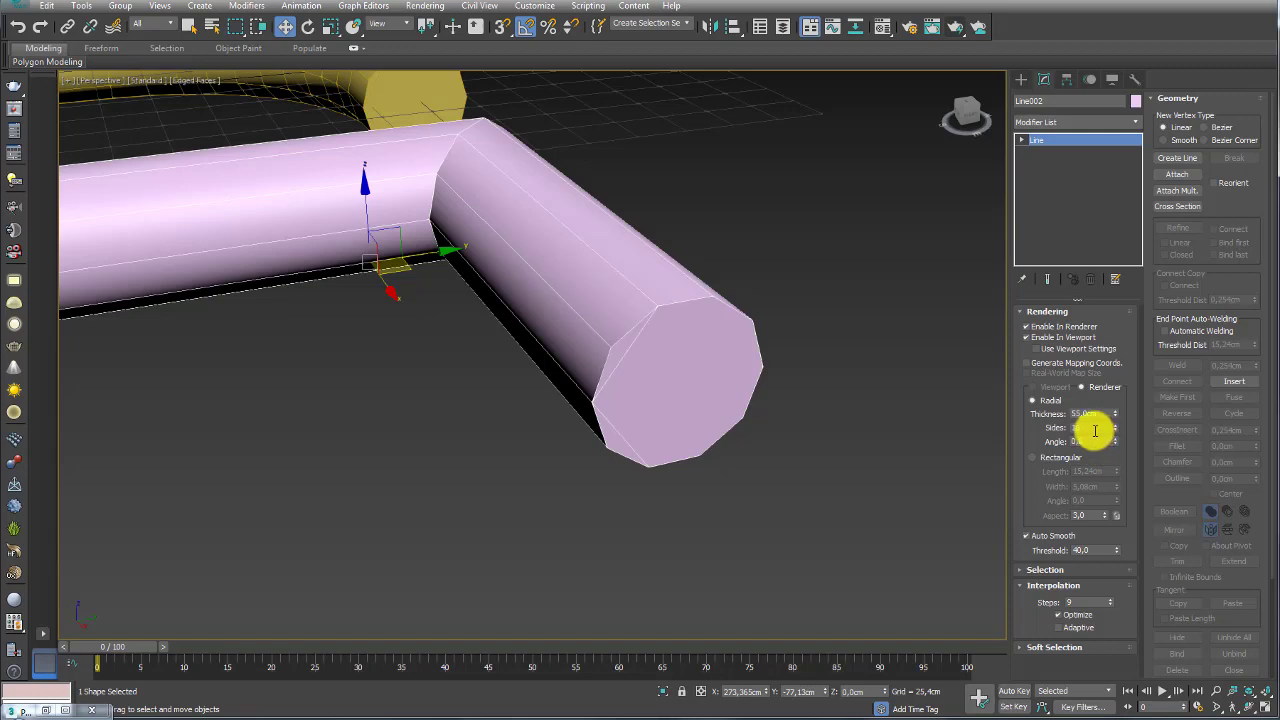
drag(1095, 428, 1045, 440)
text(8)
key(Return)
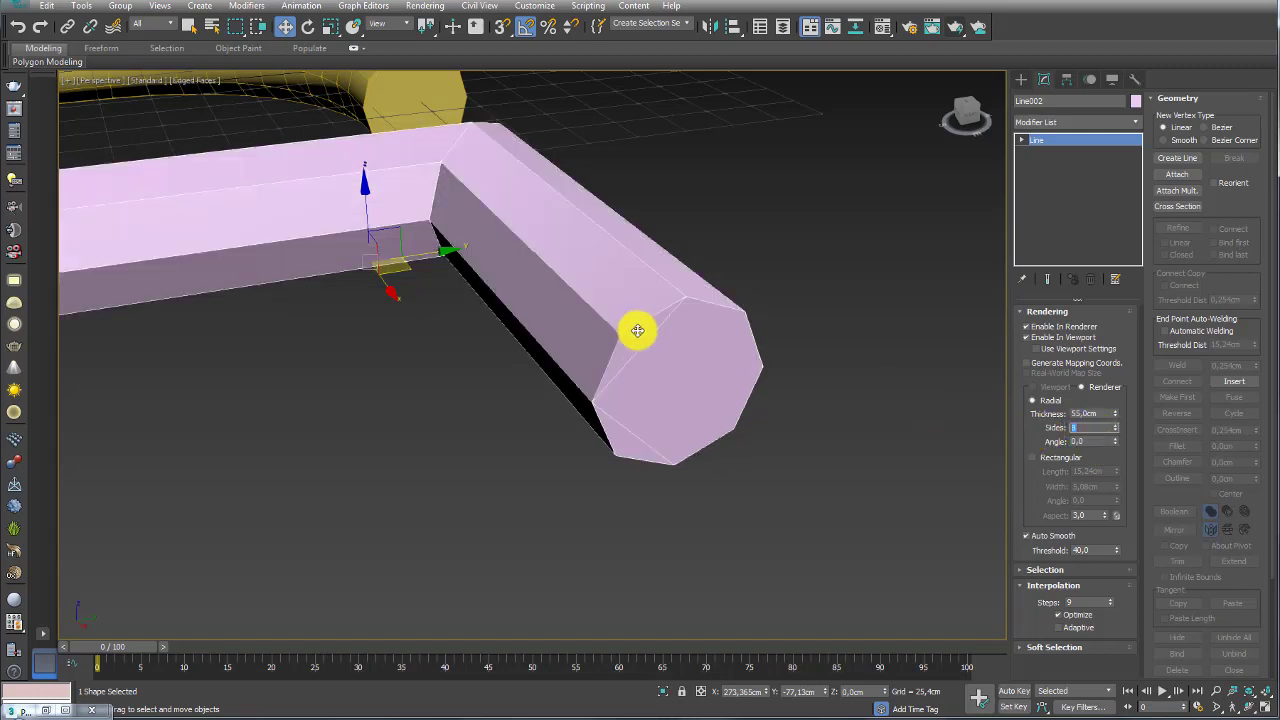
scroll(638, 330, down, 3)
mouse_move(674, 326)
alt+middle_down()
mouse_move(686, 389)
mouse_move(647, 307)
alt+middle_up()
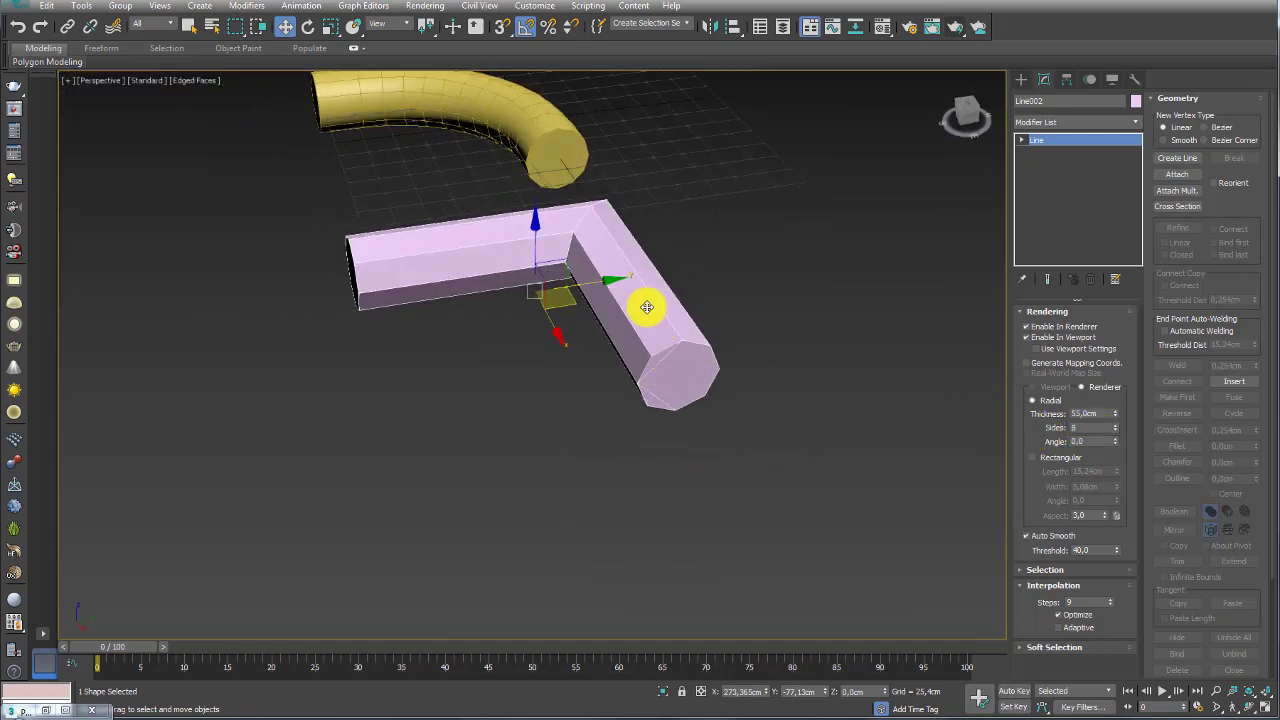
shift+drag(586, 283, 914, 260)
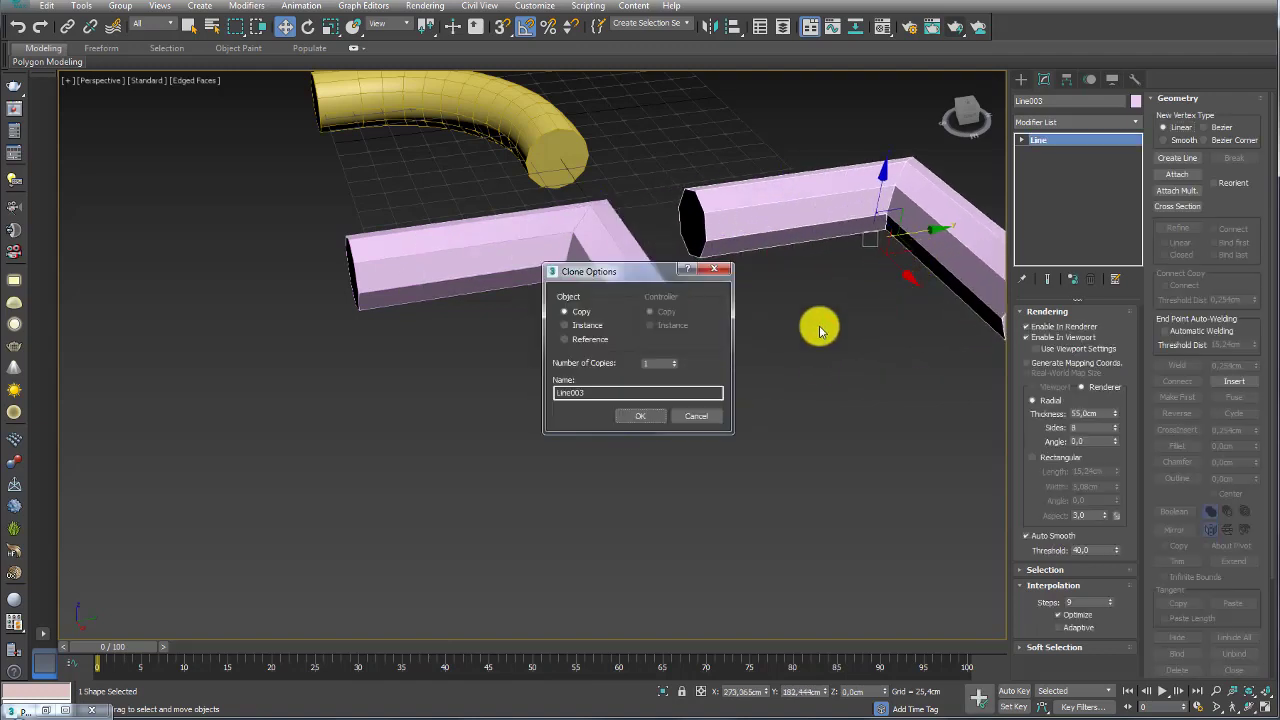
Step: Accept the clone as a Copy (Line003) and convert both tubes to Editable Poly
click(657, 414)
alt+middle_drag(666, 428, 691, 406)
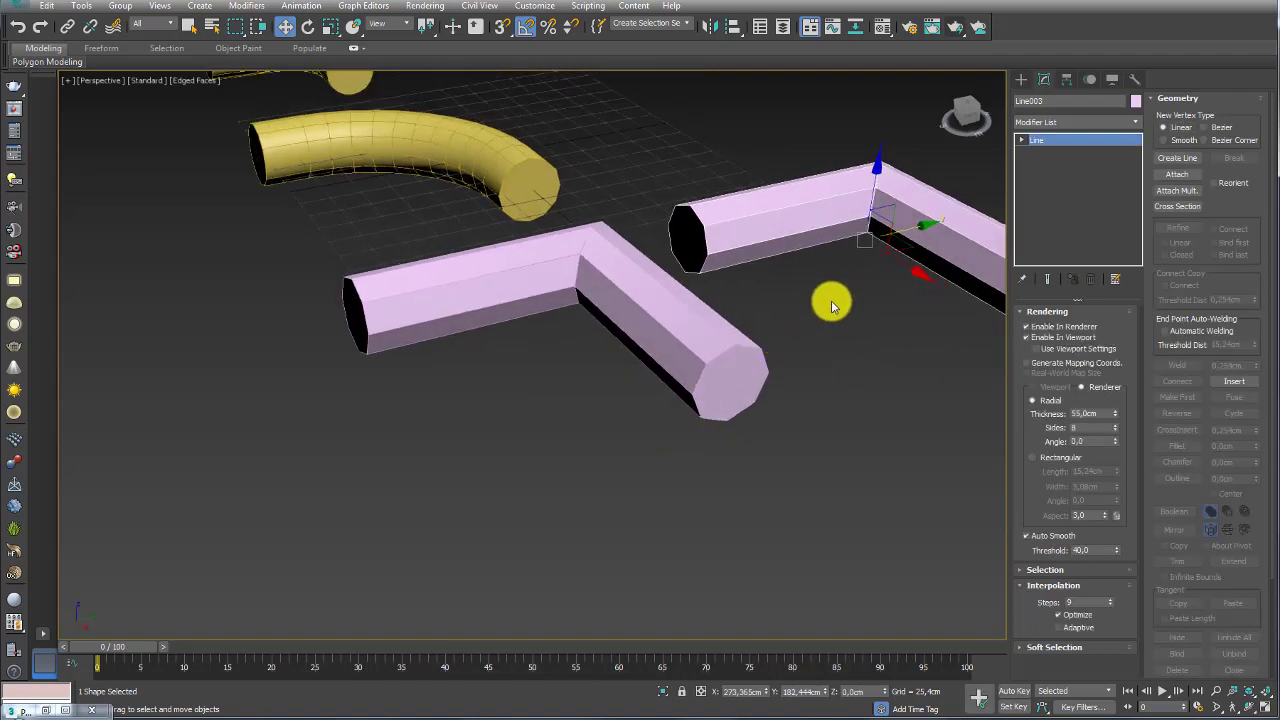
scroll(785, 313, down, 2)
drag(863, 200, 523, 446)
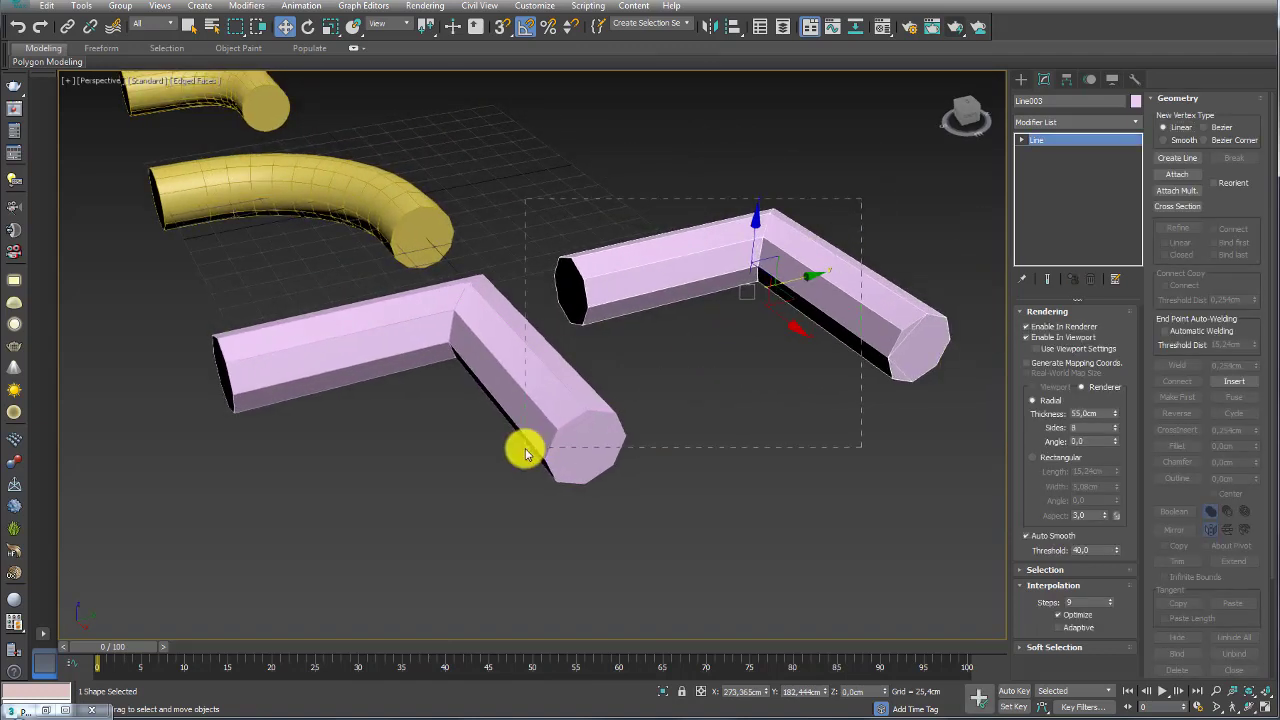
right_click(544, 395)
mouse_move(614, 556)
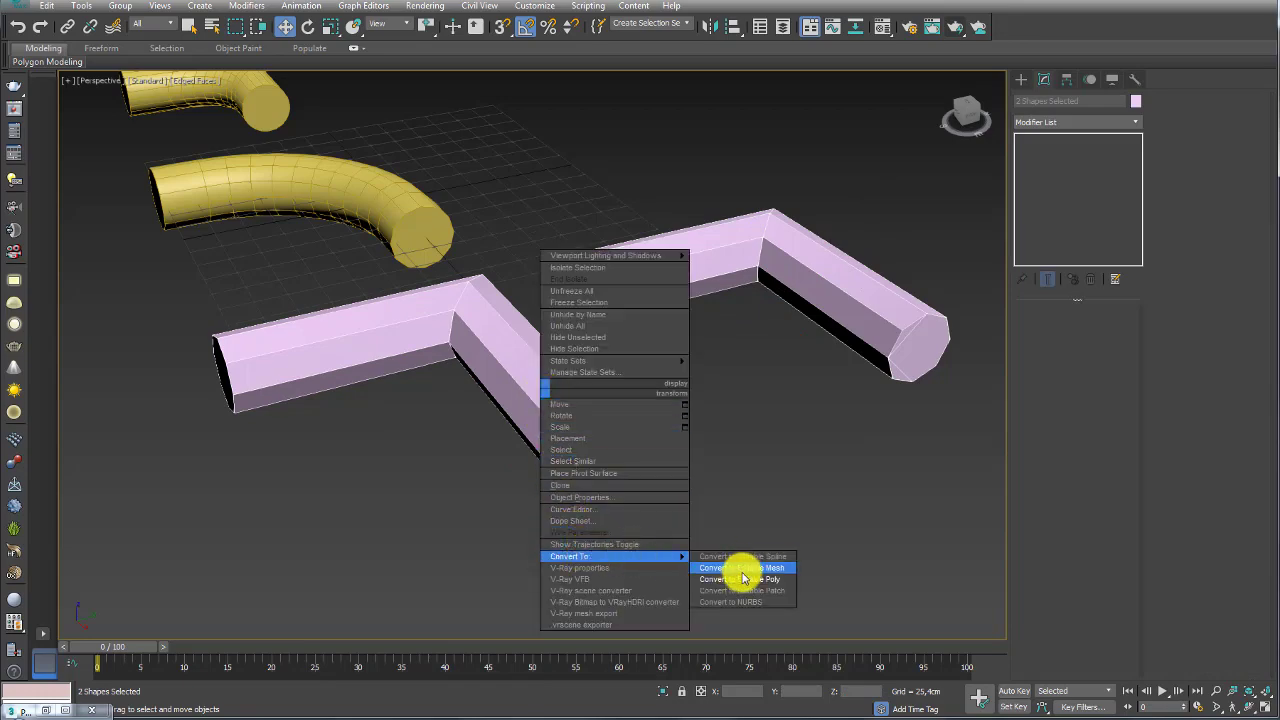
click(743, 581)
Step: Clear the selection and select the near tube, Line002
mouse_move(777, 506)
alt+middle_down()
mouse_move(720, 451)
mouse_move(760, 451)
alt+middle_up()
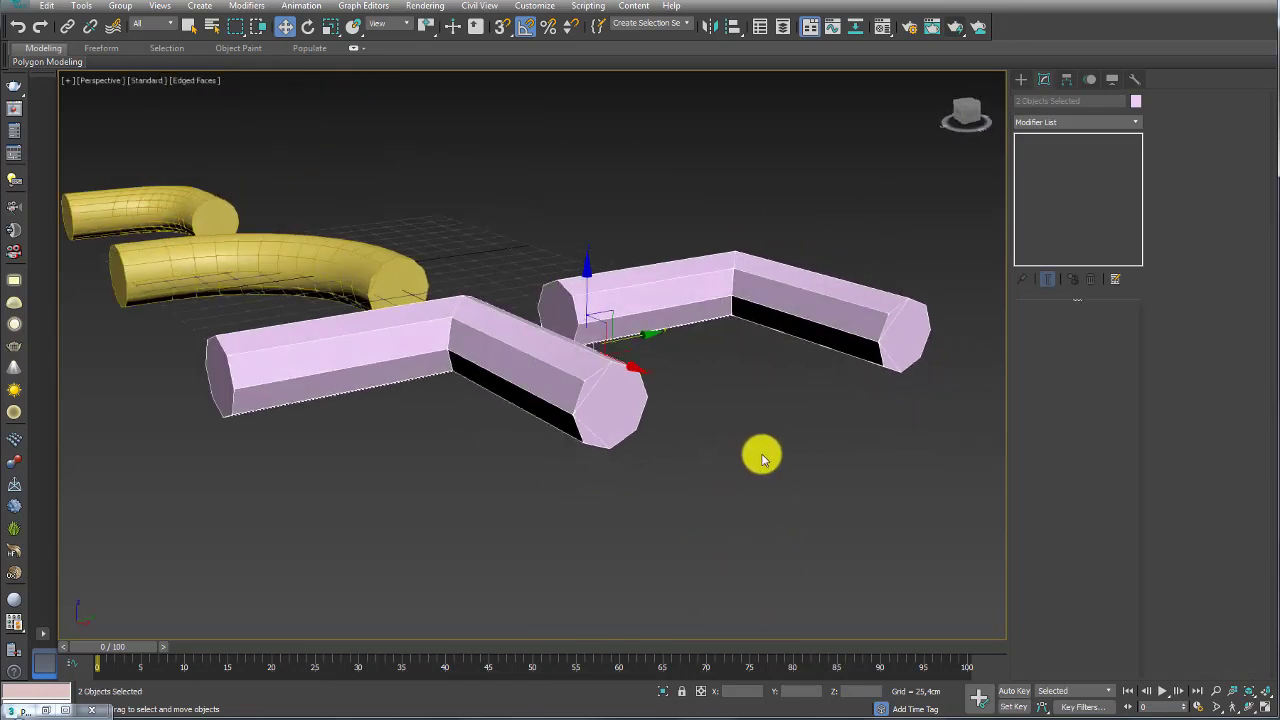
click(760, 451)
click(603, 397)
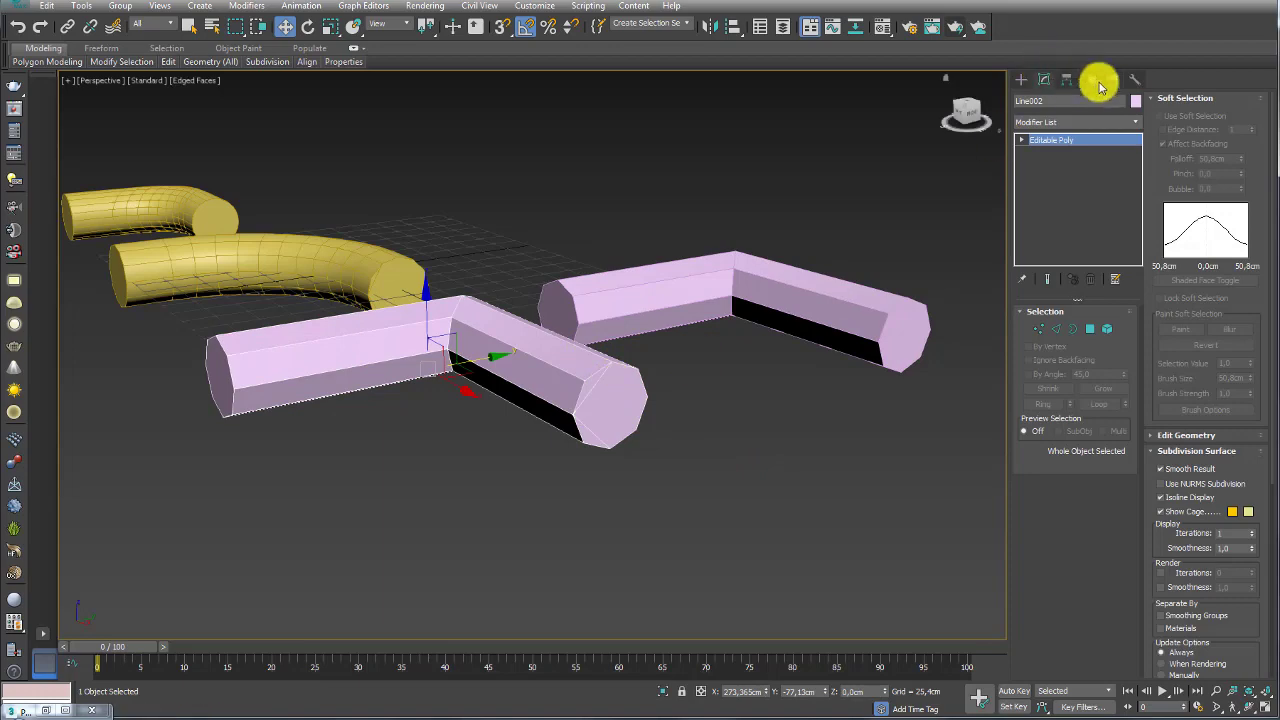
Step: Change the selected tube's object colour to blue
click(1136, 101)
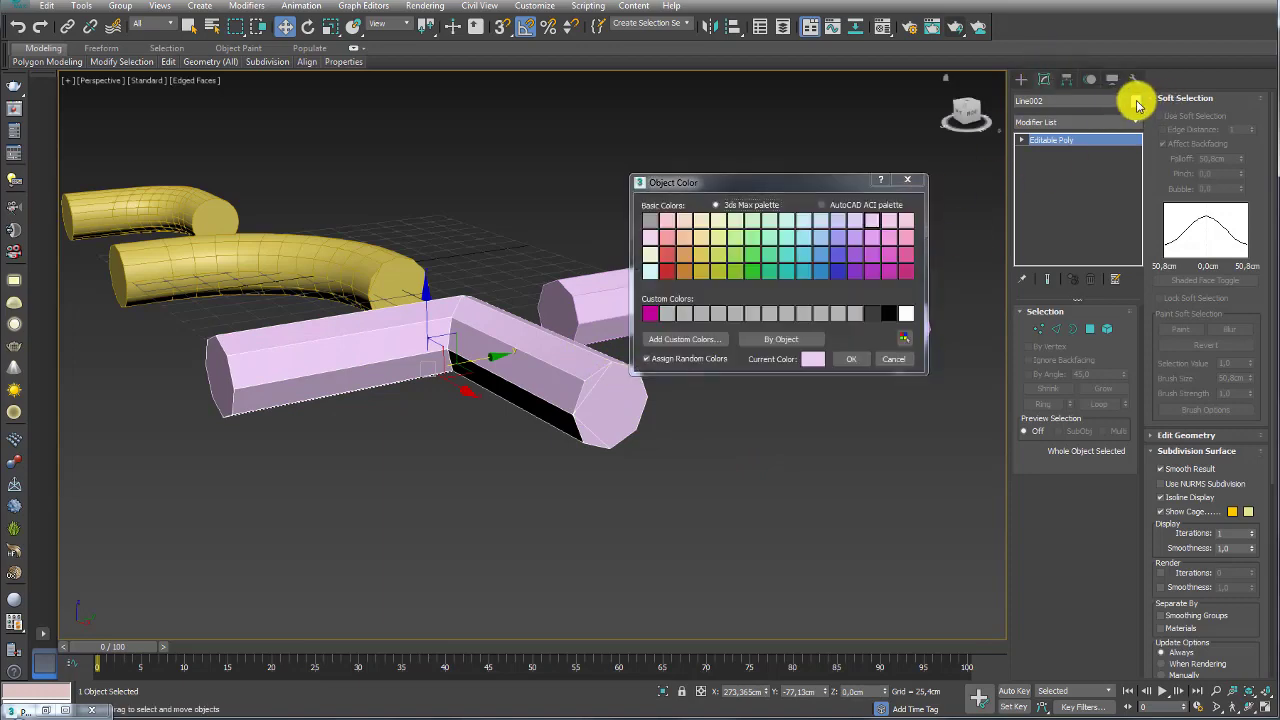
click(838, 272)
click(851, 359)
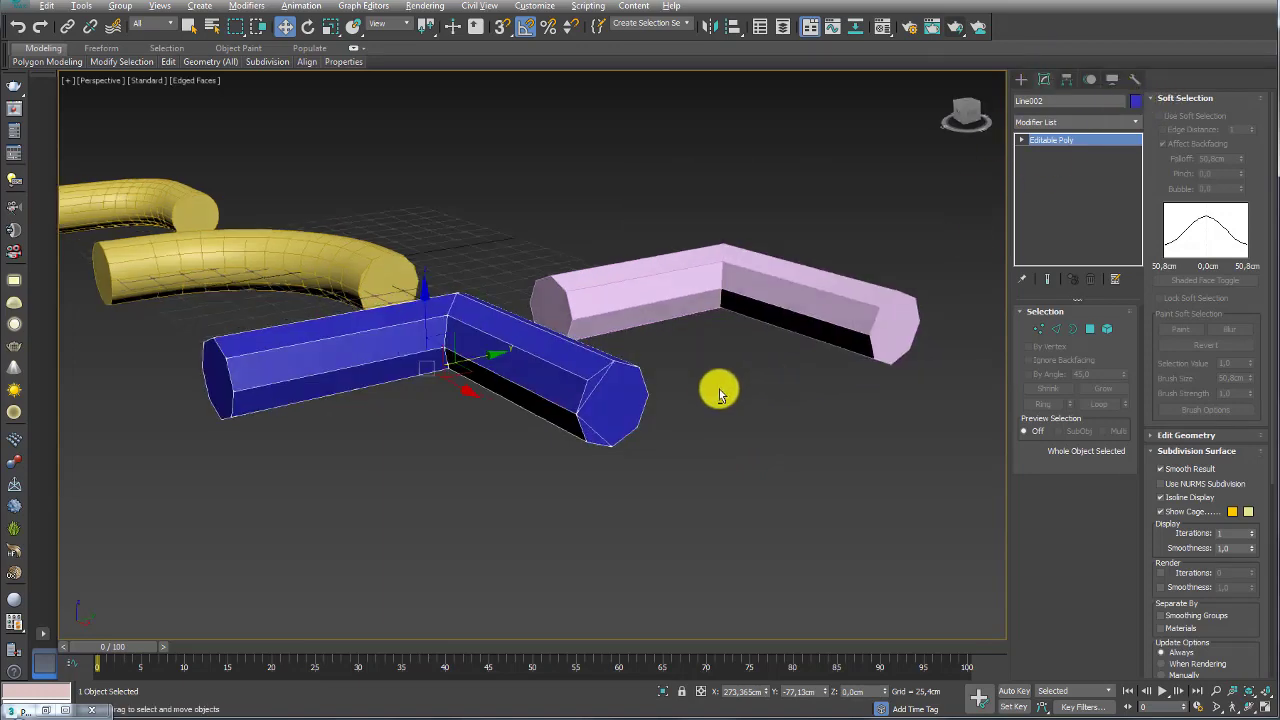
mouse_move(714, 386)
alt+middle_down()
mouse_move(666, 411)
mouse_move(672, 361)
alt+middle_up()
scroll(672, 361, up, 2)
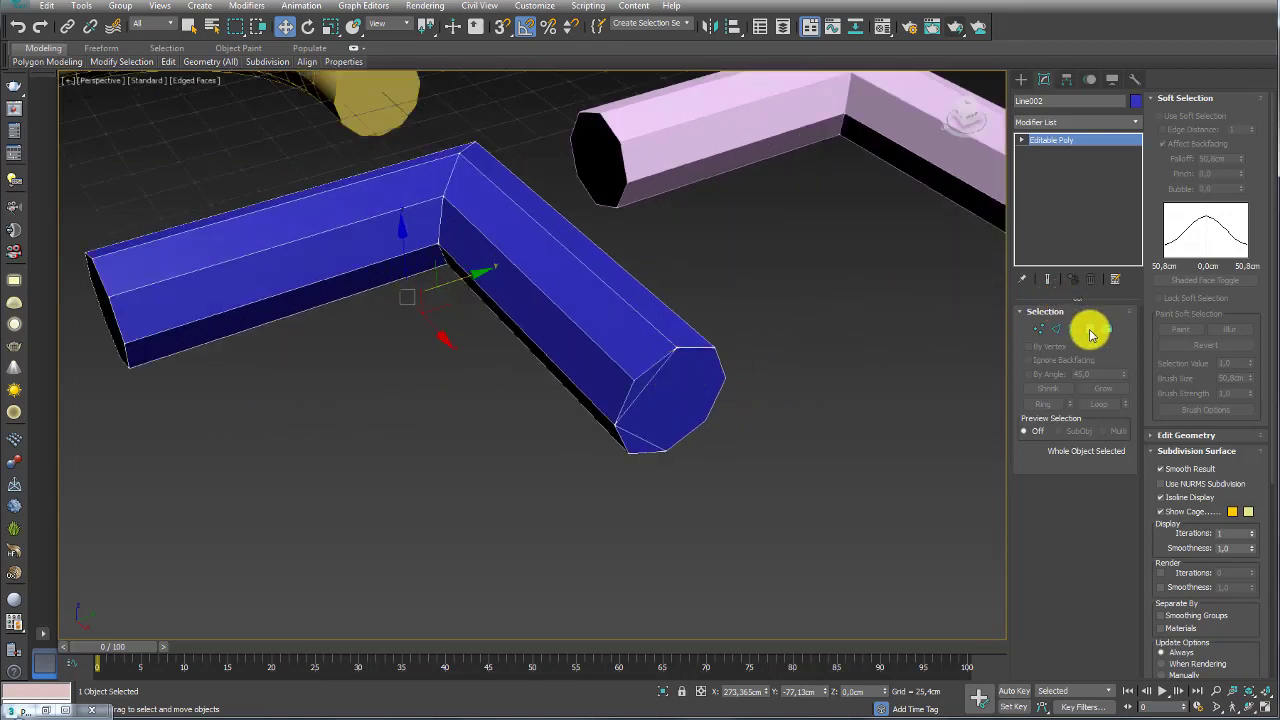
Step: In Polygon mode, select then deselect the tube's end cap, and exit Polygon mode
click(1090, 330)
mouse_move(770, 386)
alt+middle_down()
mouse_move(794, 384)
mouse_move(703, 302)
alt+middle_up()
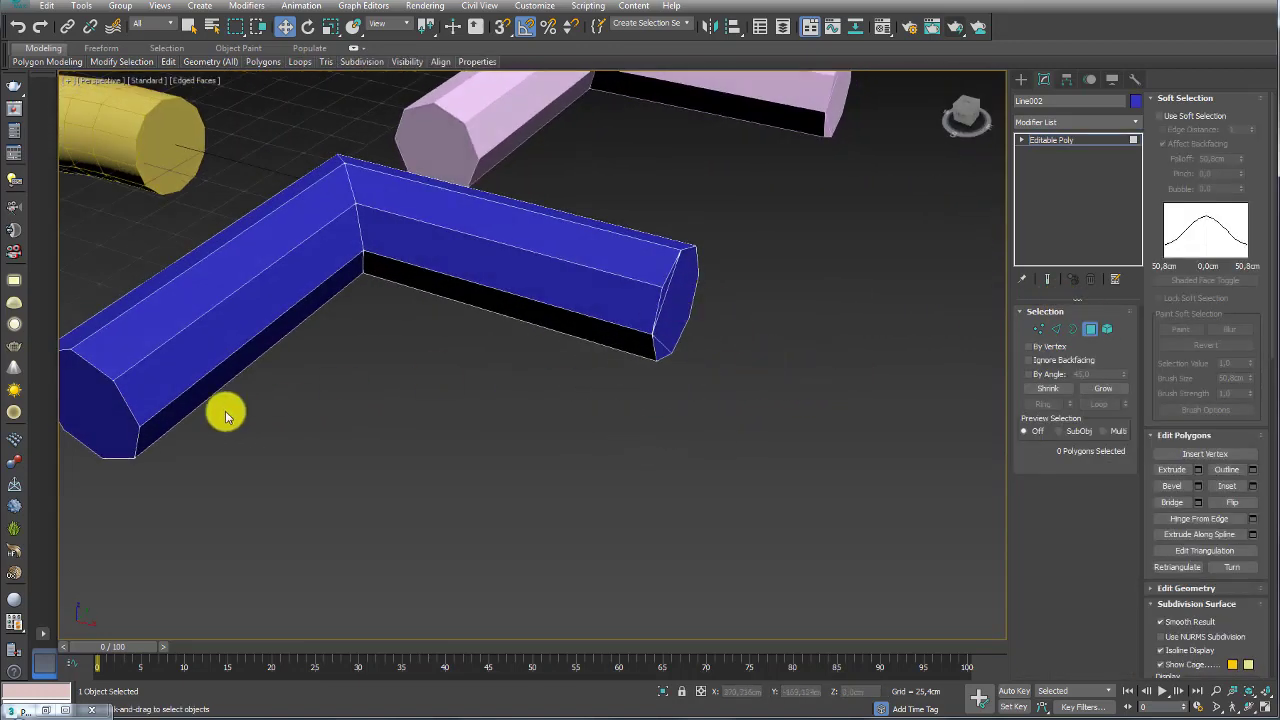
alt+middle_drag(106, 423, 357, 420)
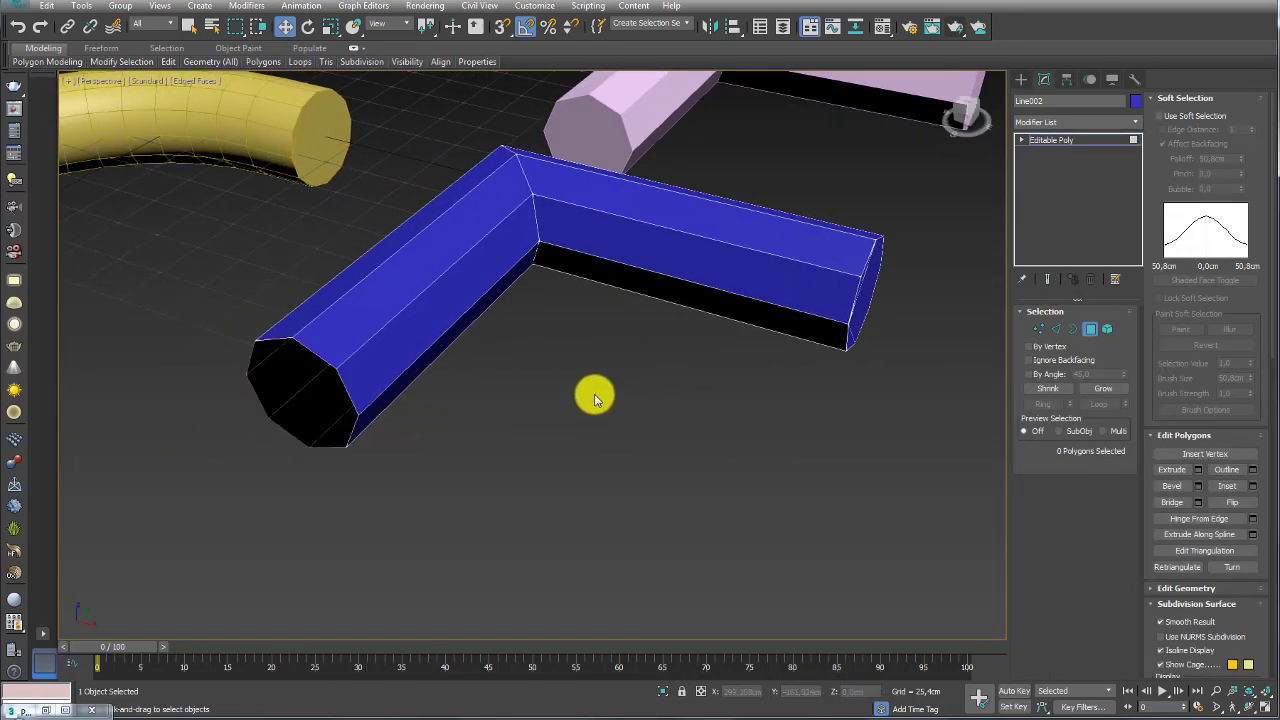
scroll(594, 398, up, 3)
scroll(654, 400, down, 4)
scroll(609, 360, up, 3)
click(614, 364)
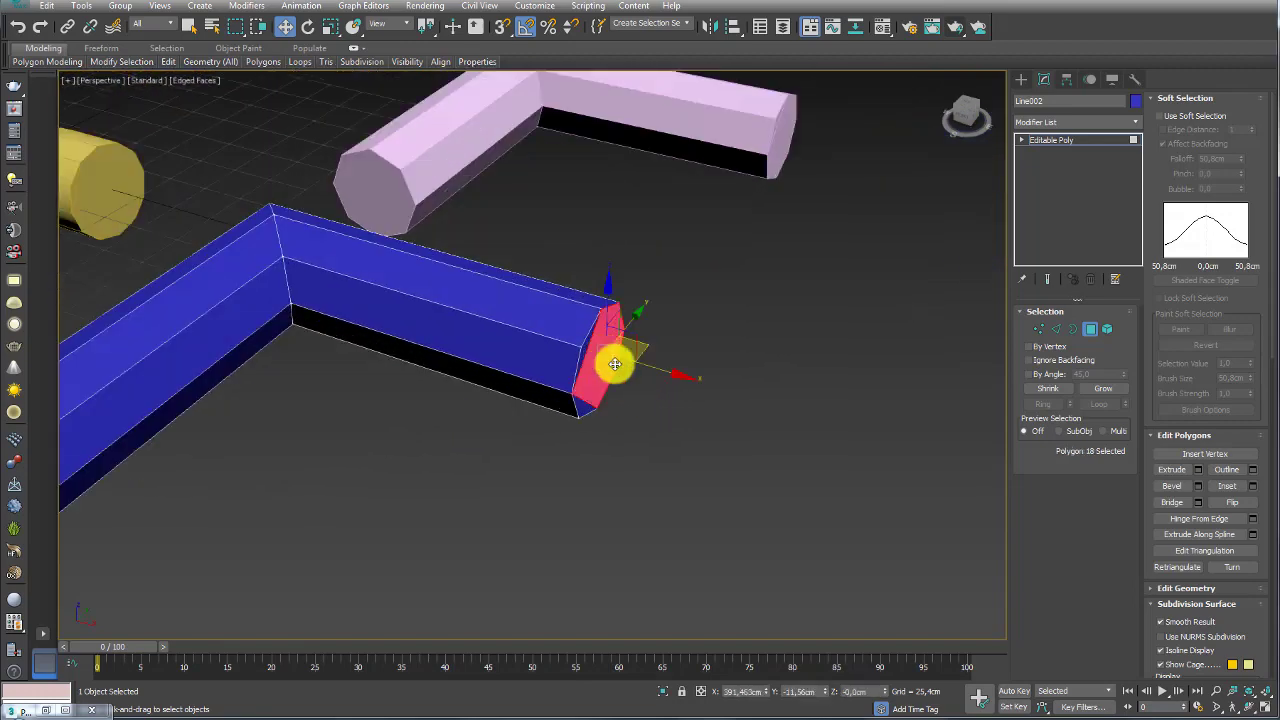
mouse_move(616, 392)
alt+middle_down()
mouse_move(689, 403)
mouse_move(549, 391)
mouse_move(529, 352)
mouse_move(609, 367)
alt+middle_up()
mouse_move(443, 503)
alt+middle_down()
mouse_move(537, 466)
mouse_move(512, 462)
alt+middle_up()
click(515, 462)
mouse_move(537, 343)
alt+middle_down()
mouse_move(680, 463)
mouse_move(652, 335)
mouse_move(1005, 200)
alt+middle_up()
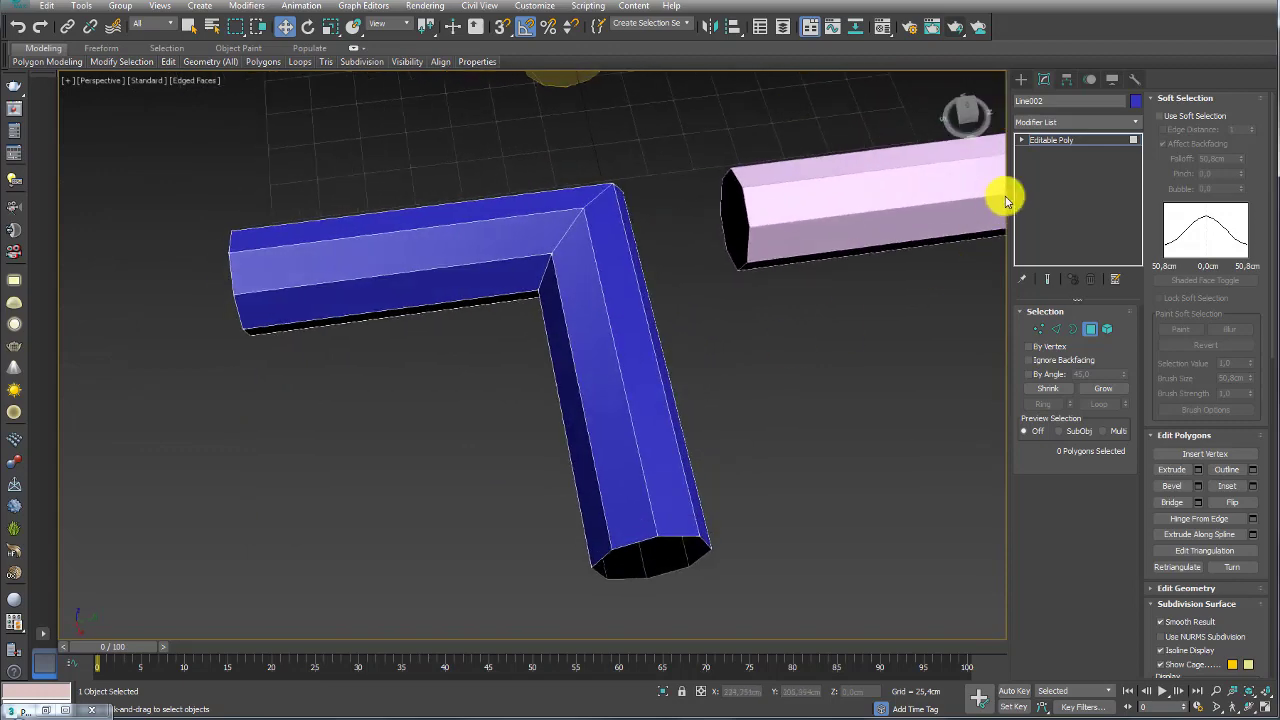
click(1055, 143)
scroll(700, 271, down, 3)
scroll(669, 257, down, 2)
Step: Slide the pink tube copy so its end meets the blue tube's straight arm
click(685, 265)
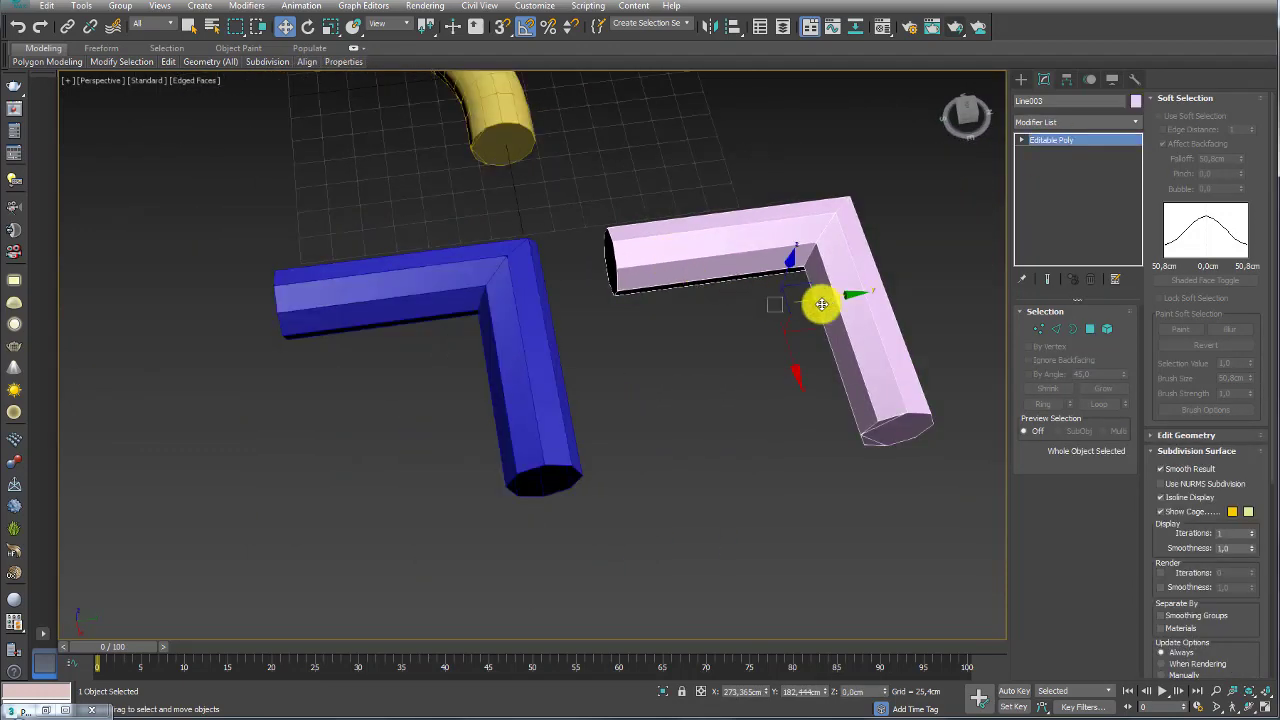
mouse_move(816, 325)
mouse_down()
mouse_move(791, 409)
mouse_move(740, 449)
mouse_up()
mouse_move(608, 443)
alt+middle_down()
mouse_move(500, 428)
mouse_move(634, 417)
mouse_move(766, 486)
mouse_move(528, 369)
alt+middle_up()
Step: Select the blue tube's lengthwise edges in Edge mode and Connect a new edge ring
click(610, 357)
mouse_move(608, 354)
alt+middle_down()
mouse_move(594, 366)
mouse_move(543, 334)
mouse_move(592, 329)
alt+middle_up()
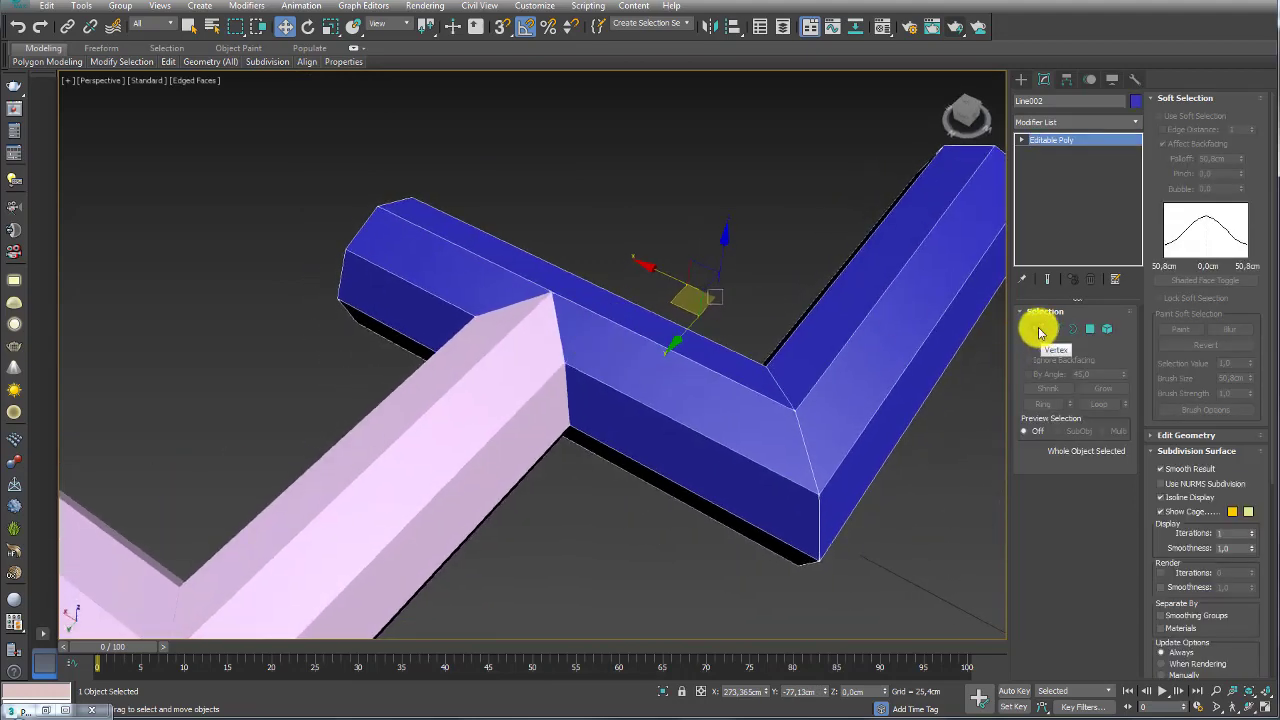
click(1040, 329)
scroll(571, 296, up, 2)
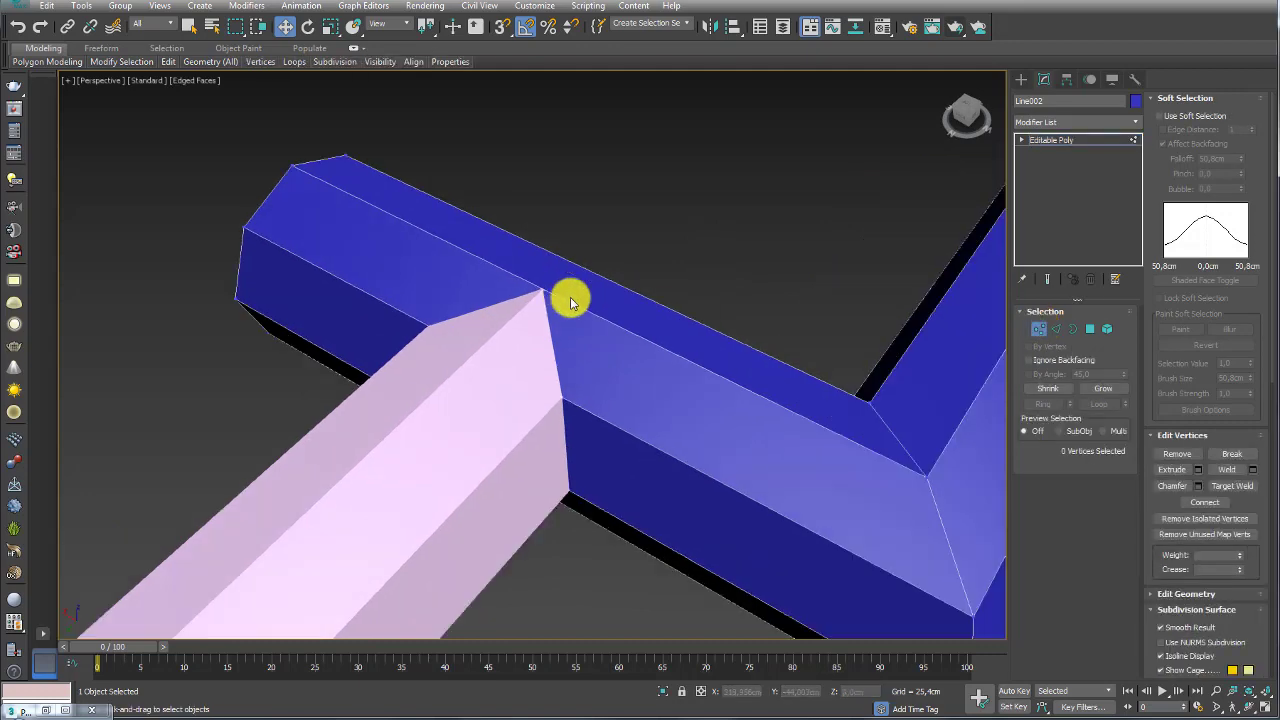
mouse_move(571, 296)
alt+middle_down()
mouse_move(600, 308)
mouse_move(583, 360)
mouse_move(626, 403)
alt+middle_up()
scroll(626, 403, up, 2)
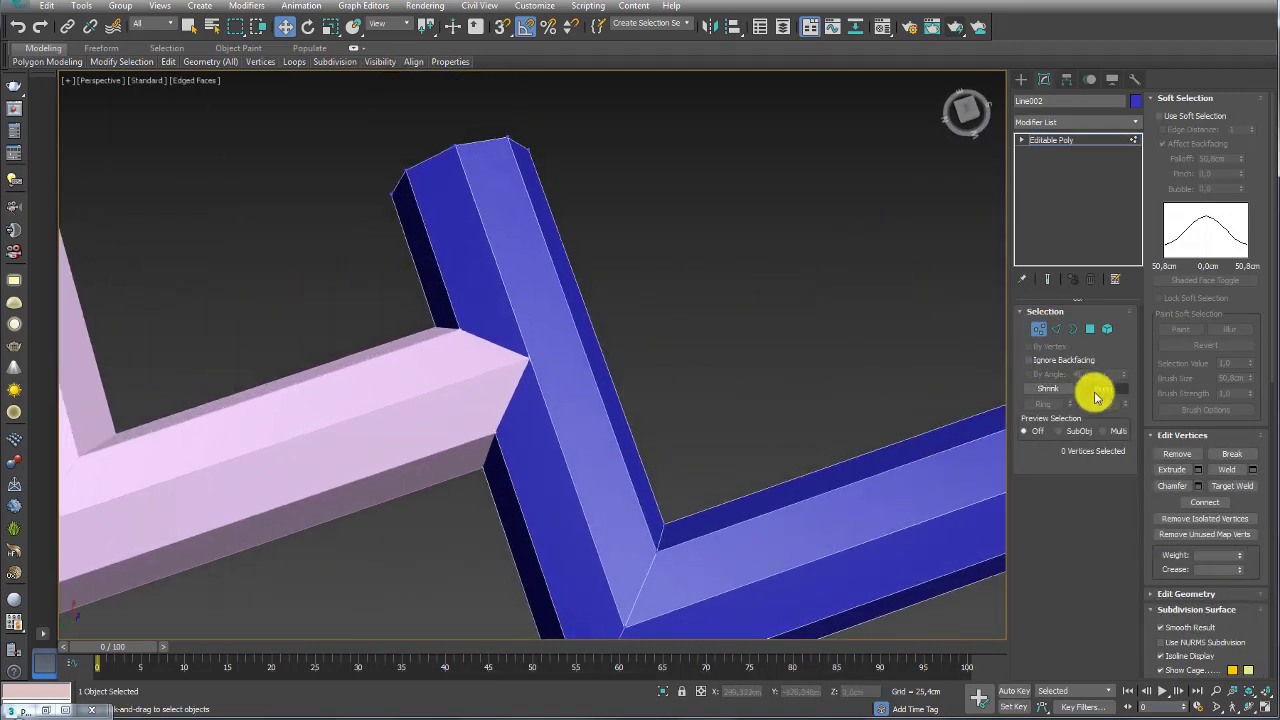
click(1056, 328)
alt+middle_drag(661, 338, 414, 334)
click(214, 334)
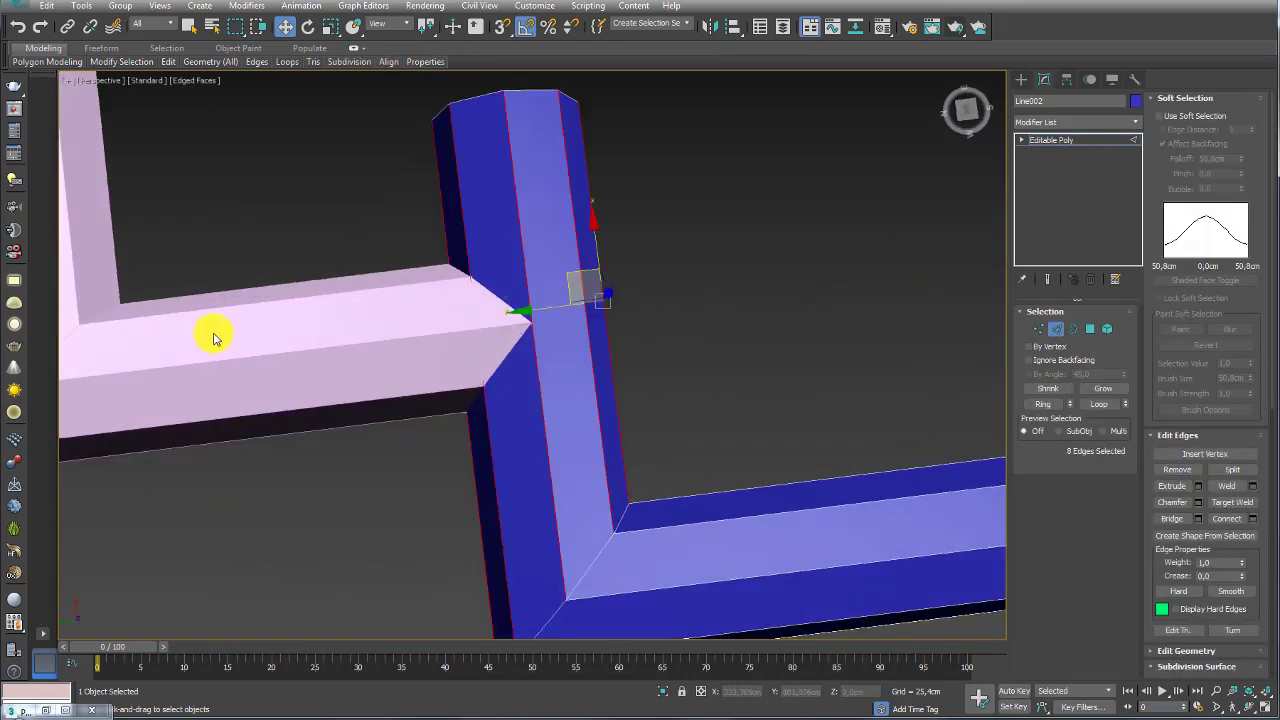
alt+middle_drag(591, 371, 441, 247)
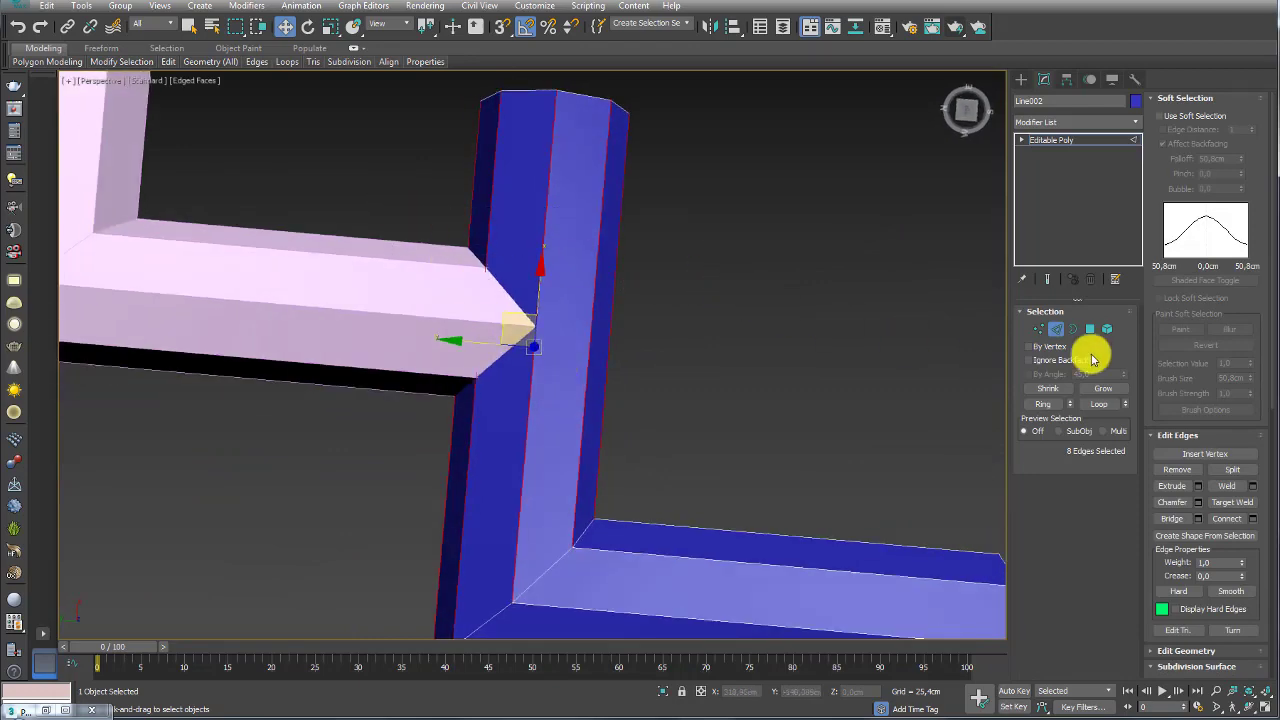
click(1236, 520)
Step: Slide the new edge ring left along the tube toward the junction
alt+middle_drag(700, 366, 591, 337)
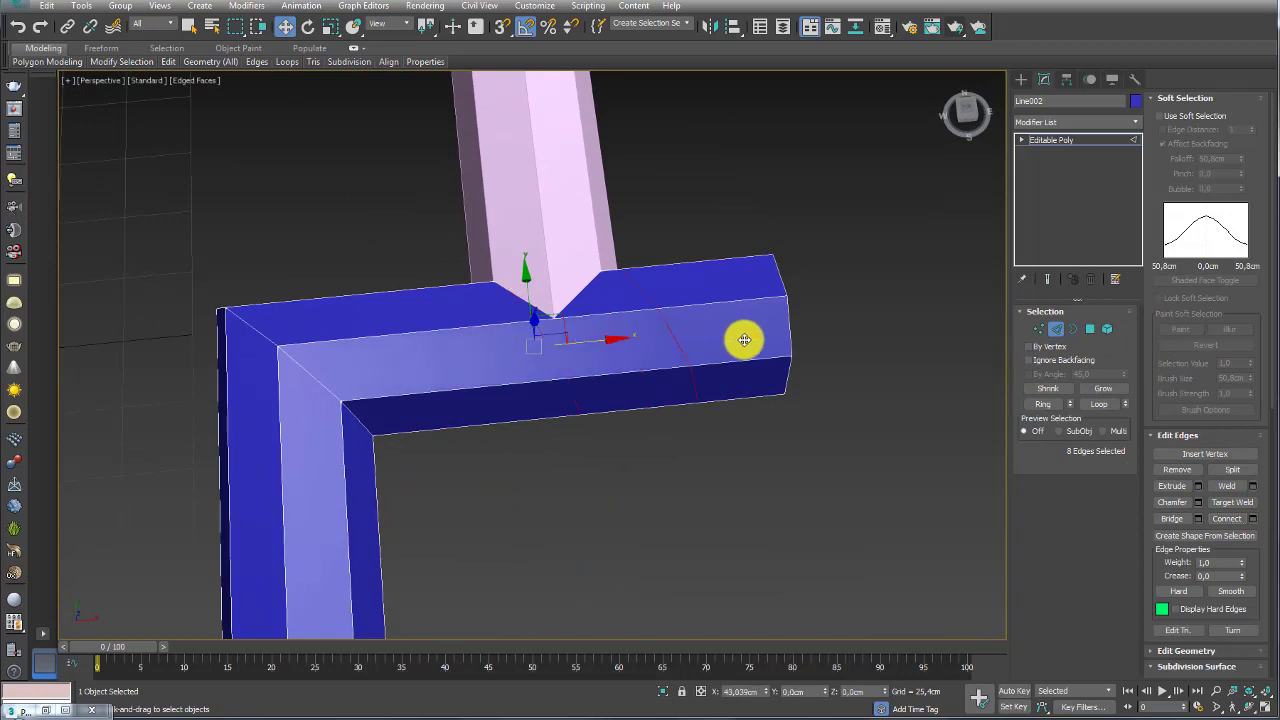
drag(590, 340, 621, 348)
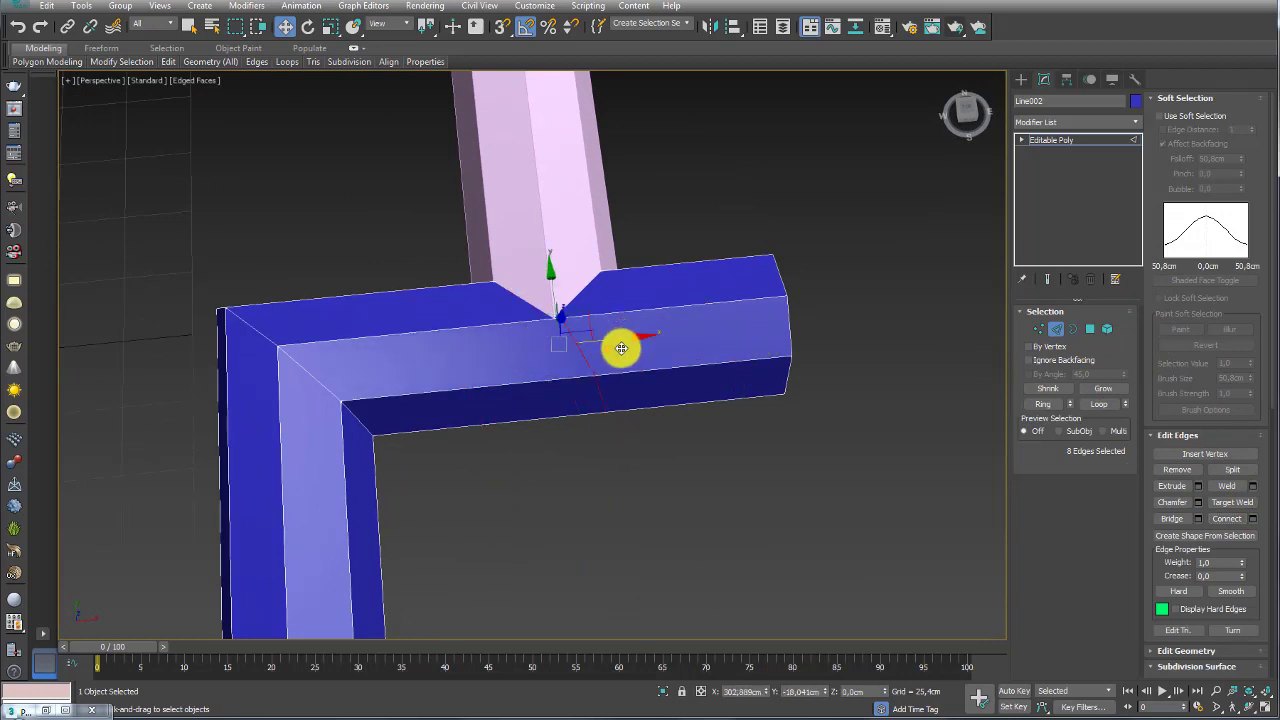
alt+middle_drag(621, 348, 634, 374)
key(e)
key(r)
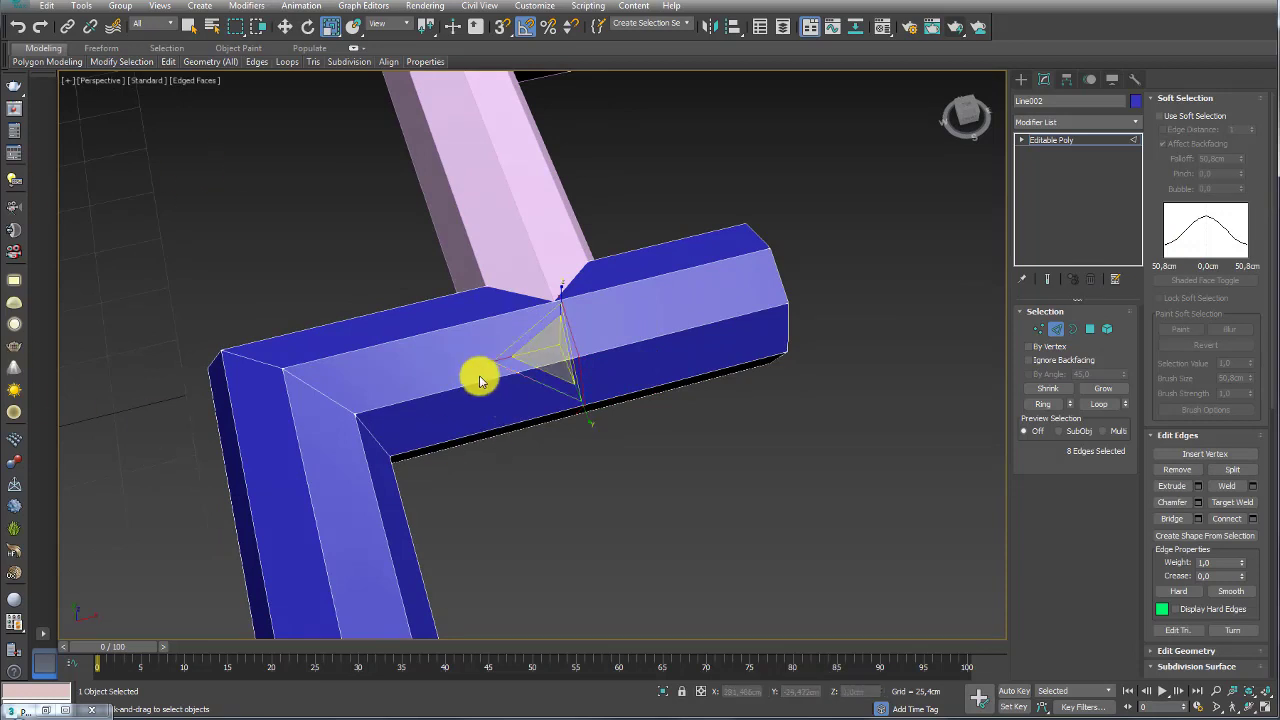
key(w)
alt+middle_drag(617, 314, 607, 354)
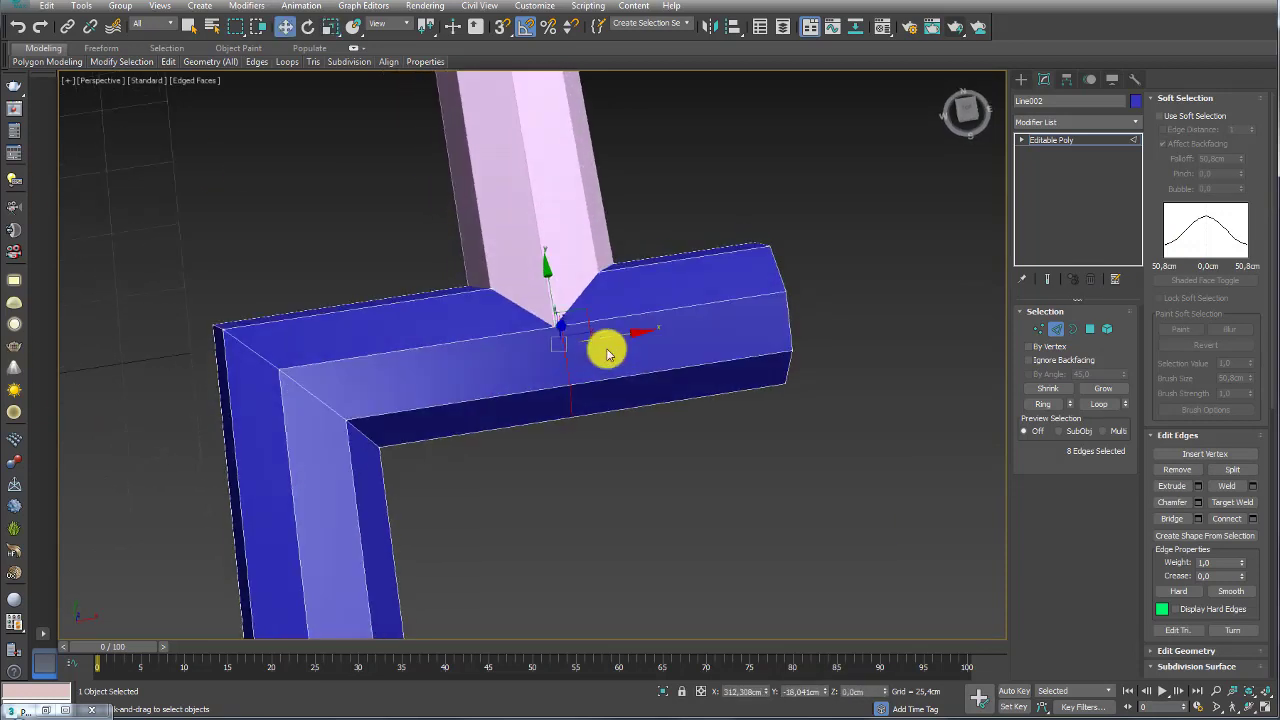
drag(599, 341, 533, 349)
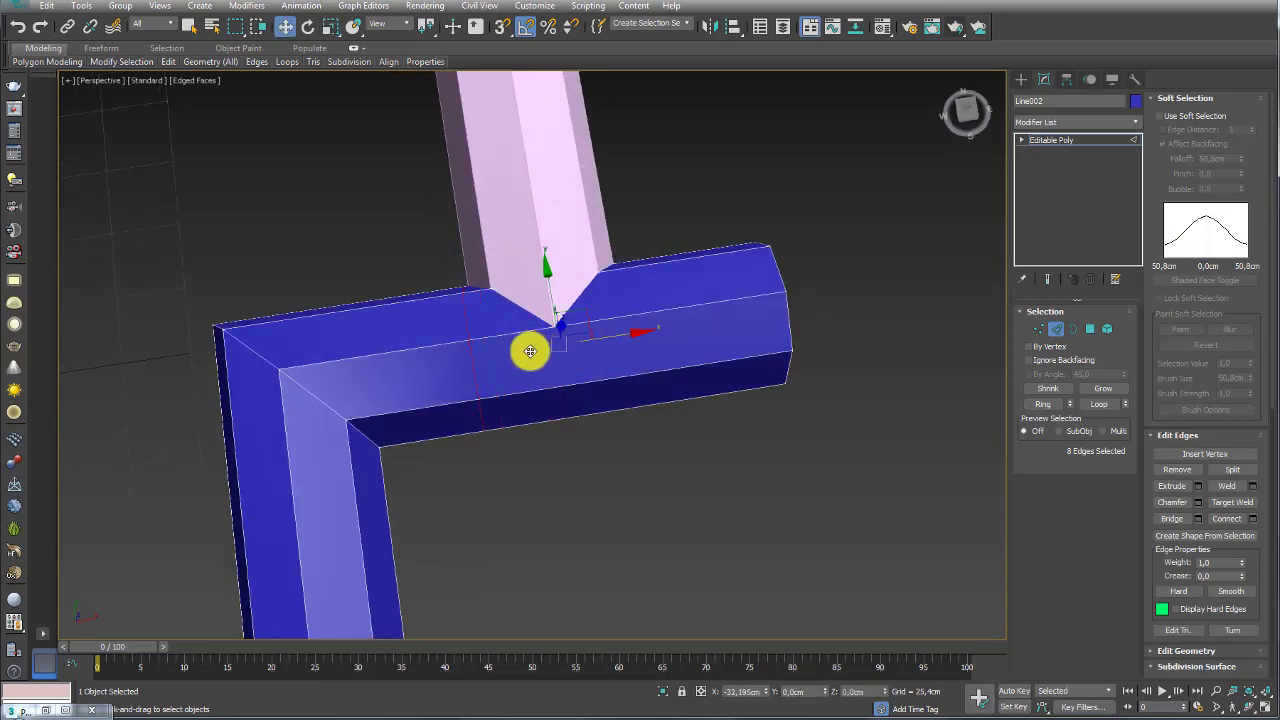
Step: Connect two more edge loops across the right beam, sliding the first toward the junction
drag(620, 194, 657, 463)
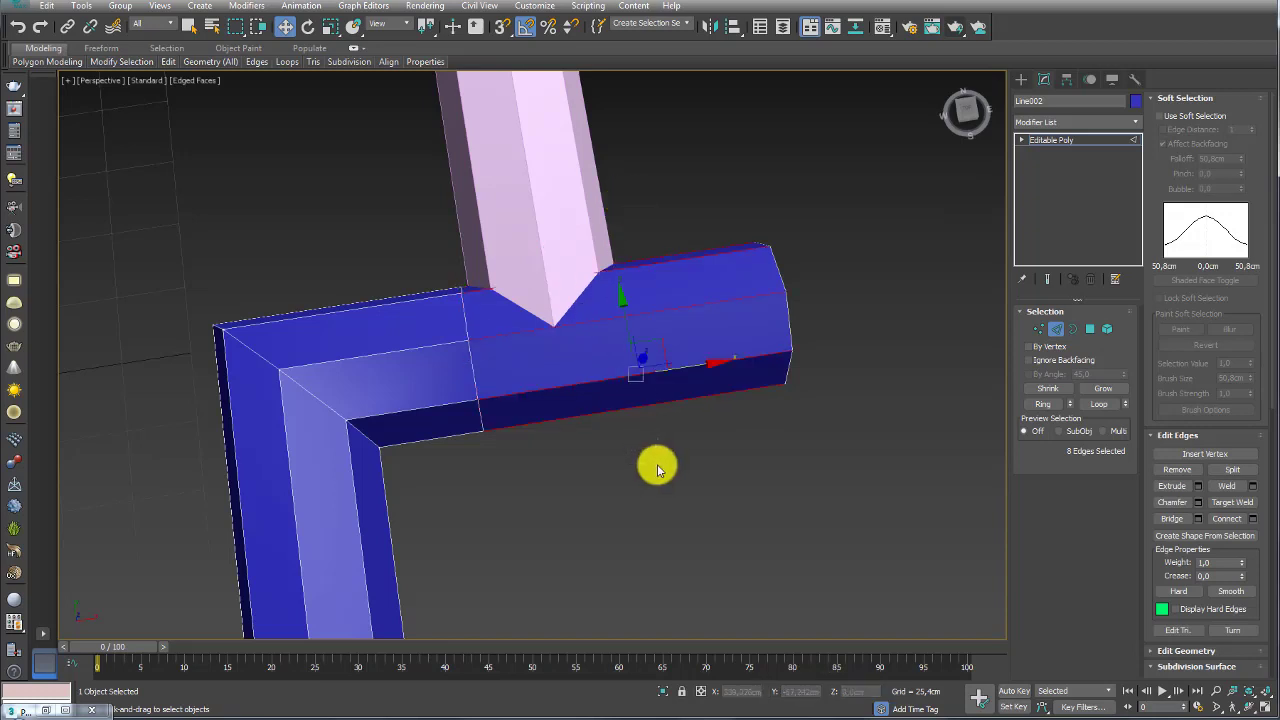
click(1232, 520)
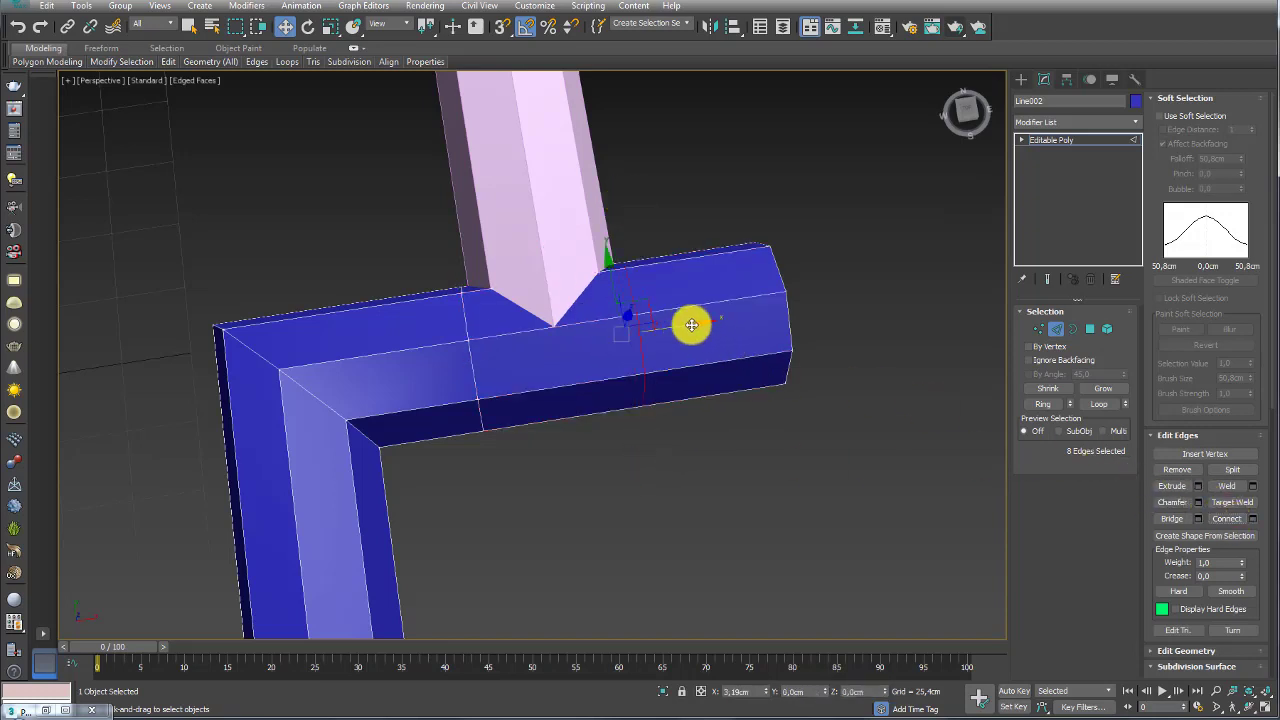
drag(696, 322, 624, 342)
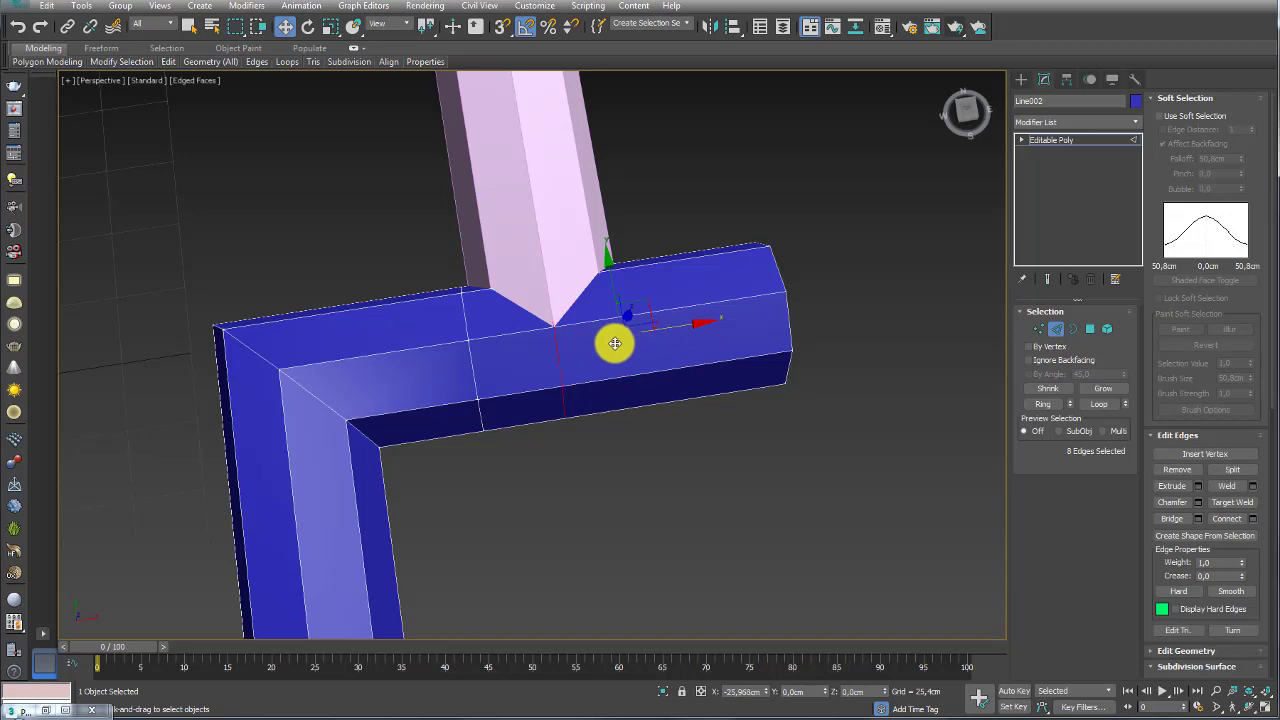
drag(640, 200, 655, 458)
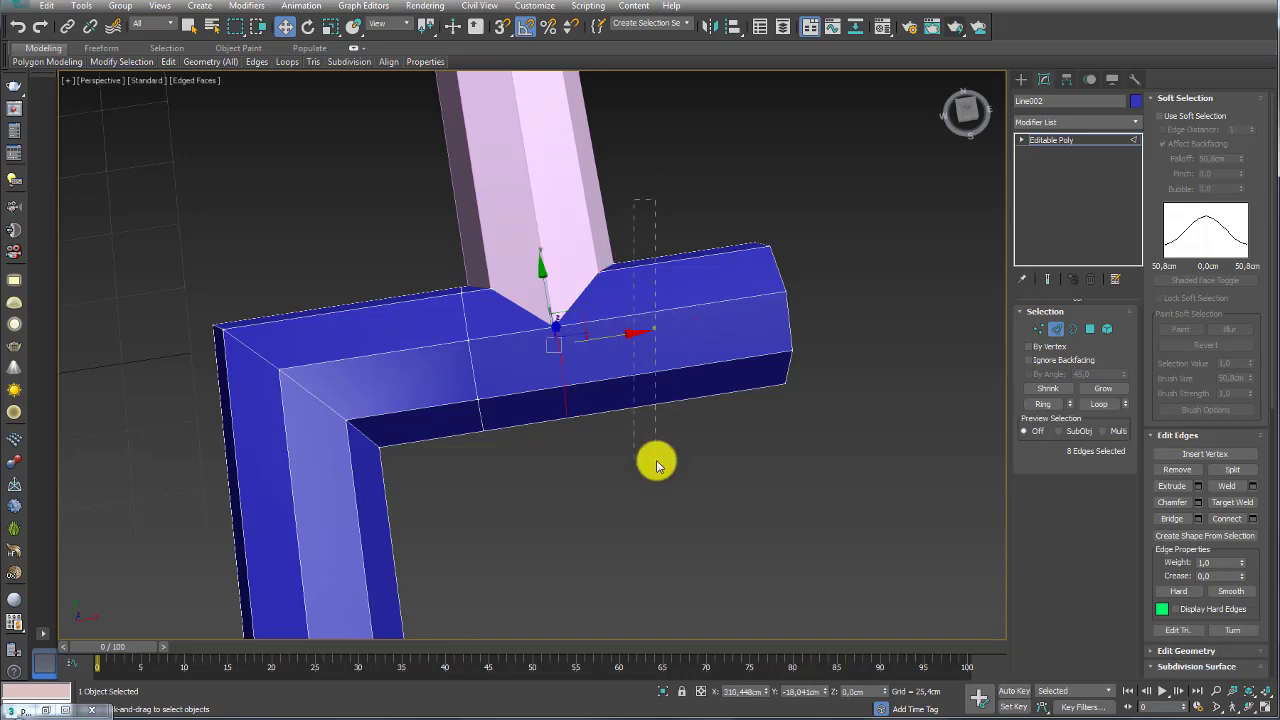
click(1229, 517)
mouse_move(733, 356)
alt+middle_down()
mouse_move(700, 371)
mouse_move(715, 334)
mouse_move(714, 409)
mouse_move(826, 323)
mouse_move(813, 399)
mouse_move(771, 437)
mouse_move(817, 389)
mouse_move(703, 343)
alt+middle_up()
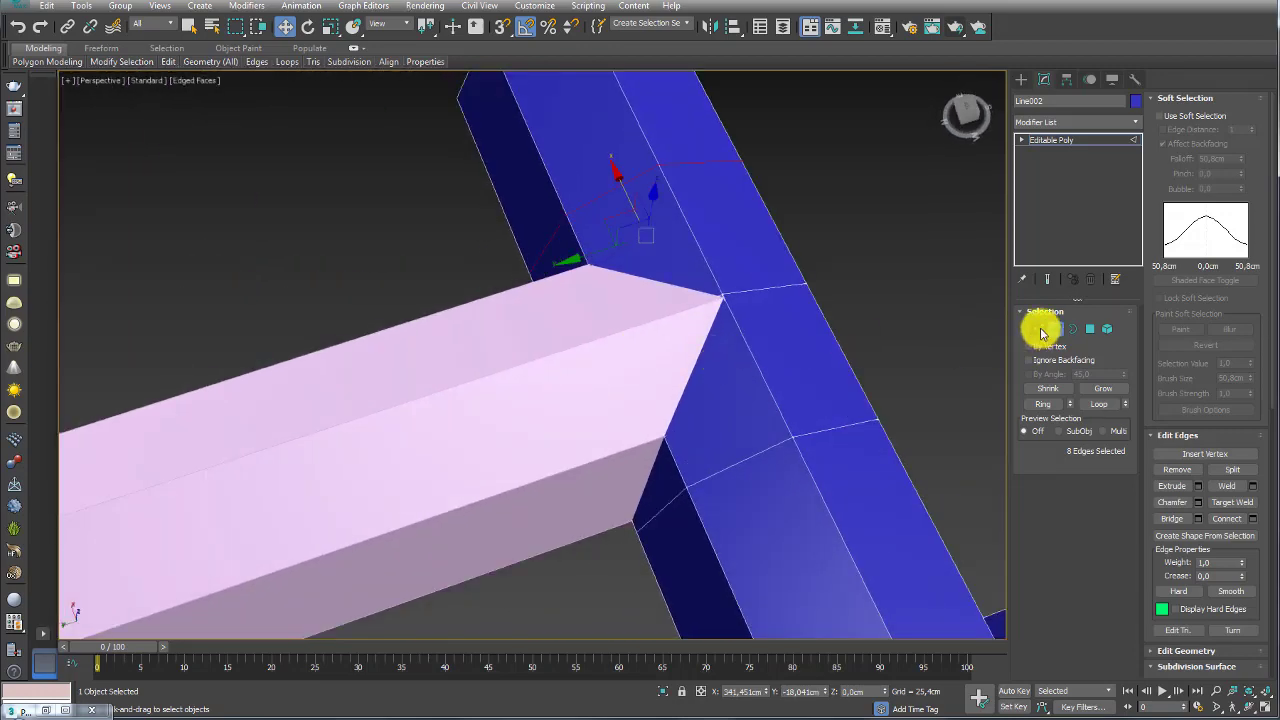
Step: In Vertex mode, Cut new edges from the junction corner vertex down to the beam's bottom vertex
click(1039, 328)
right_click(722, 370)
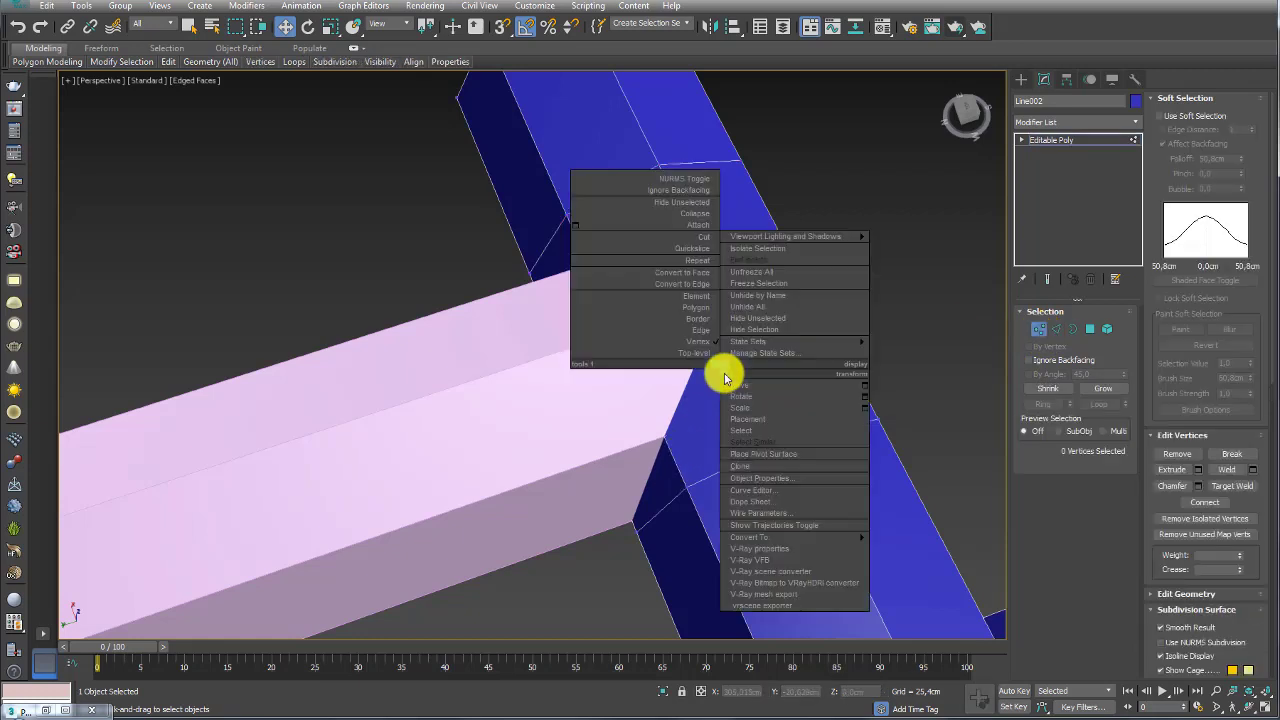
click(705, 241)
scroll(720, 290, up, 2)
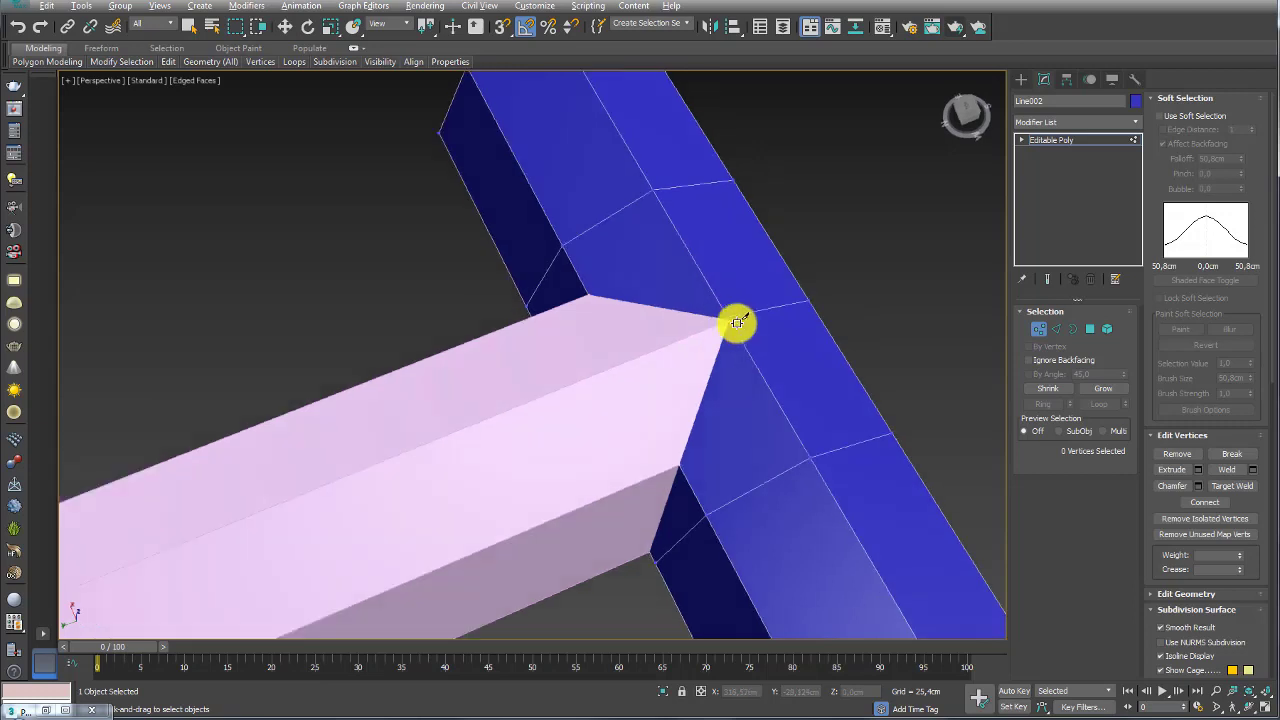
scroll(800, 360, up, 2)
scroll(920, 350, up, 1)
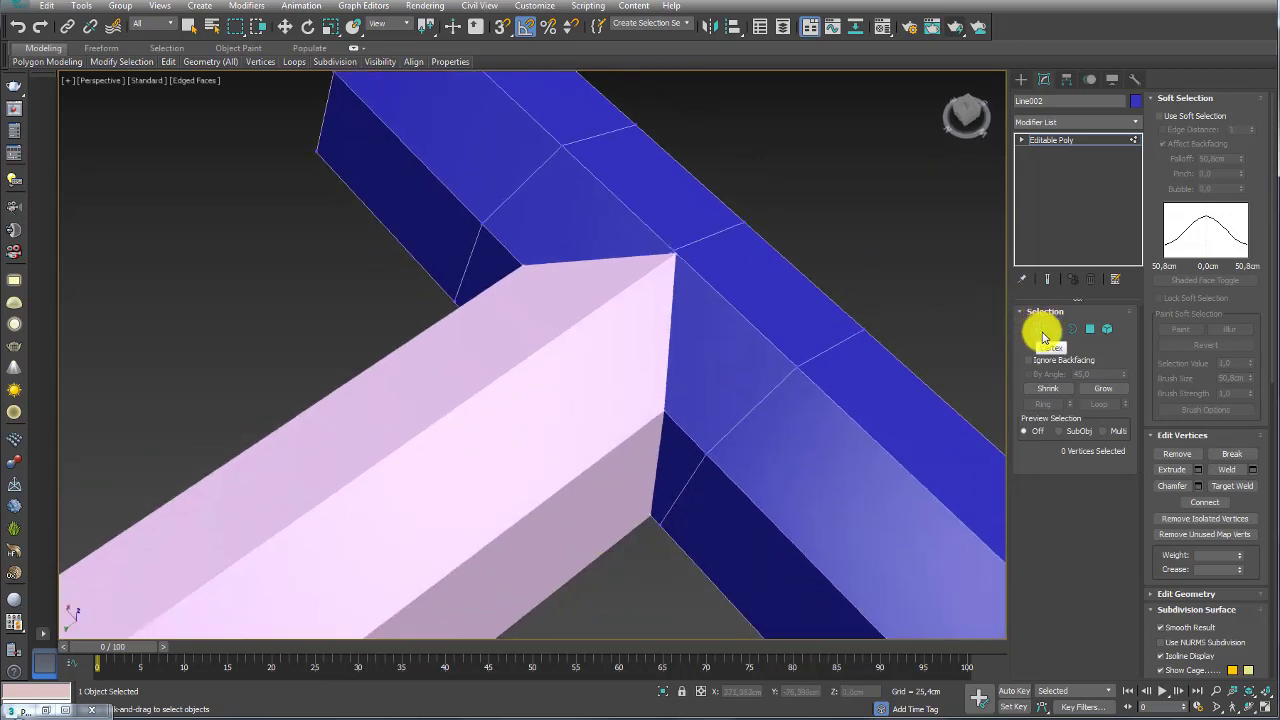
click(674, 251)
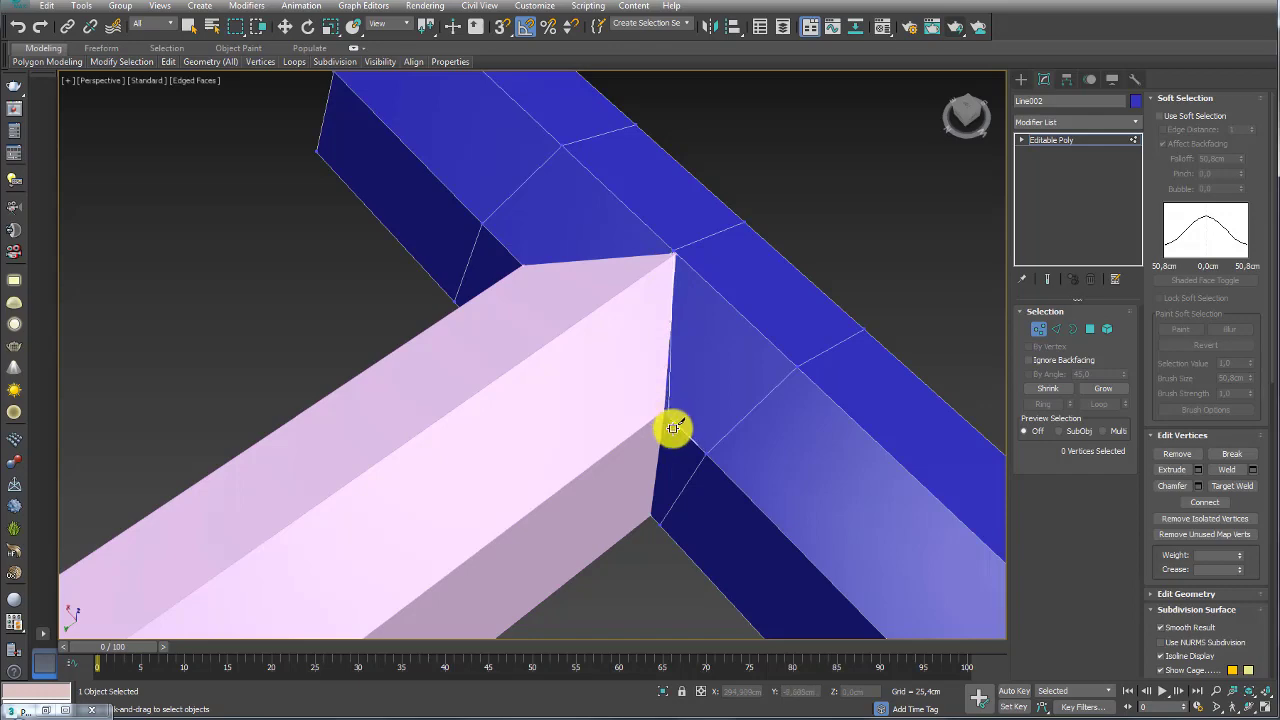
scroll(680, 425, down, 1)
scroll(820, 300, up, 3)
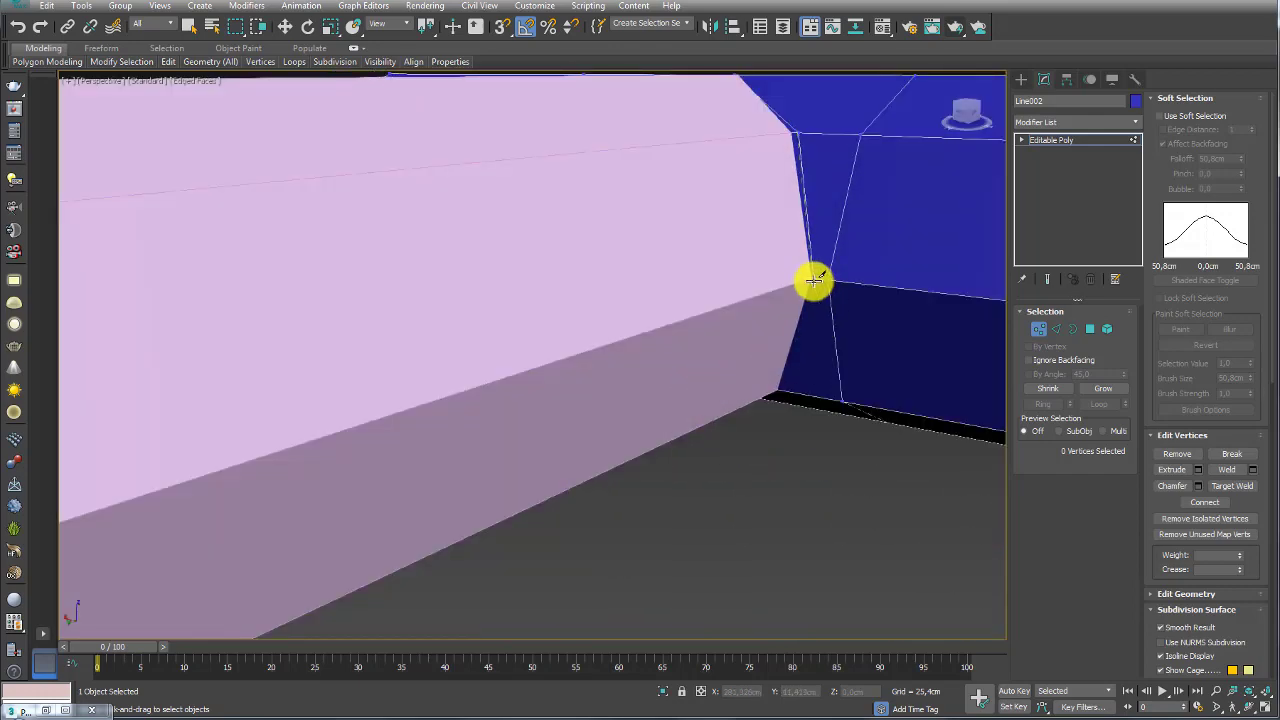
click(815, 295)
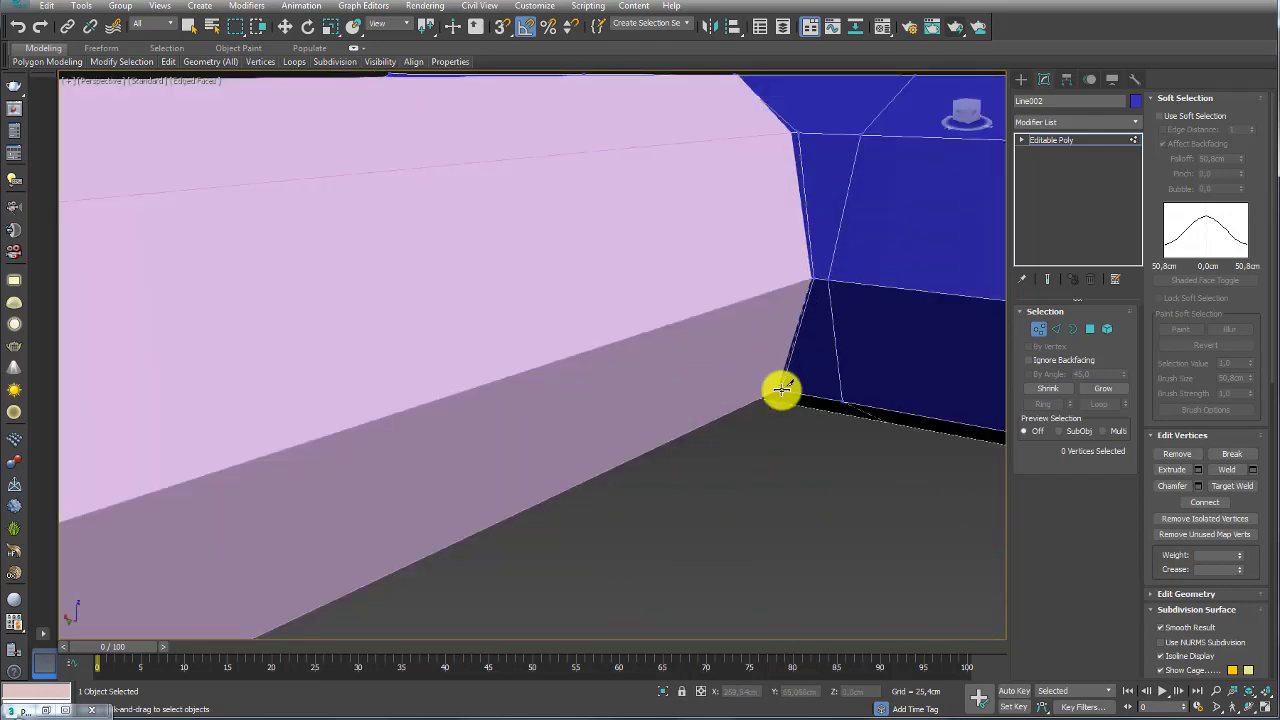
mouse_move(781, 389)
alt+middle_down()
mouse_move(794, 166)
mouse_move(786, 343)
alt+middle_up()
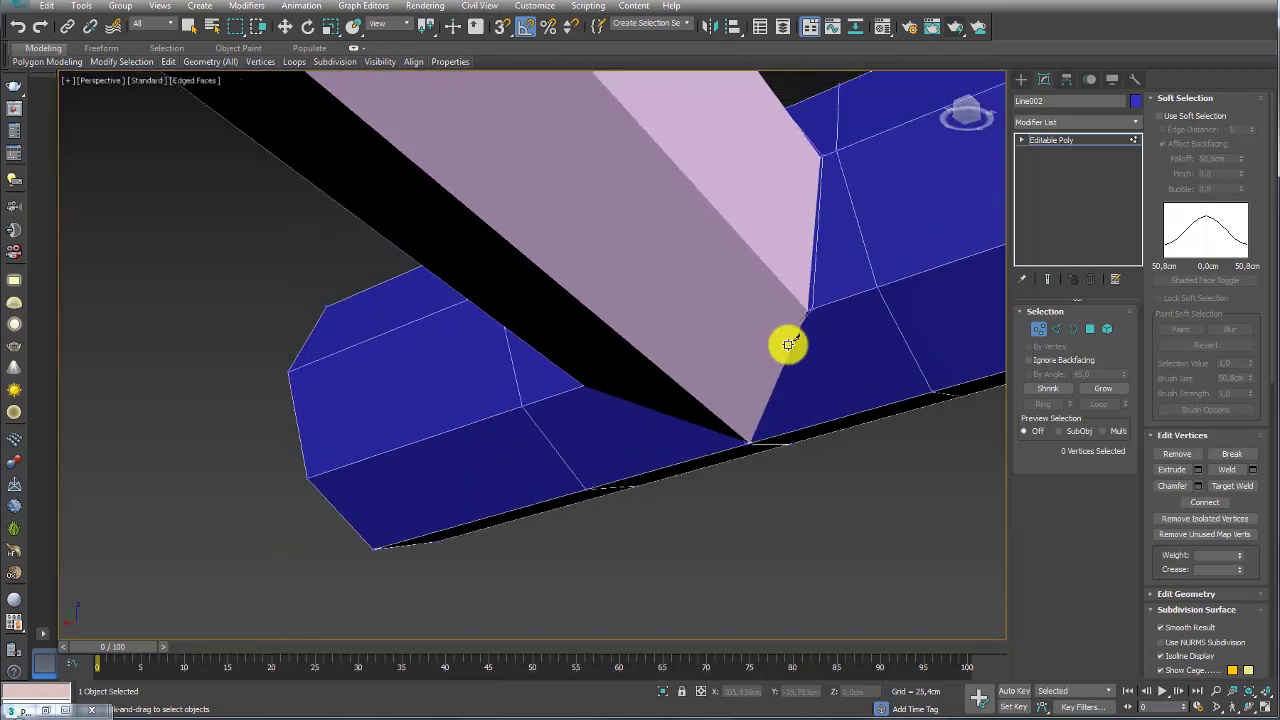
click(749, 443)
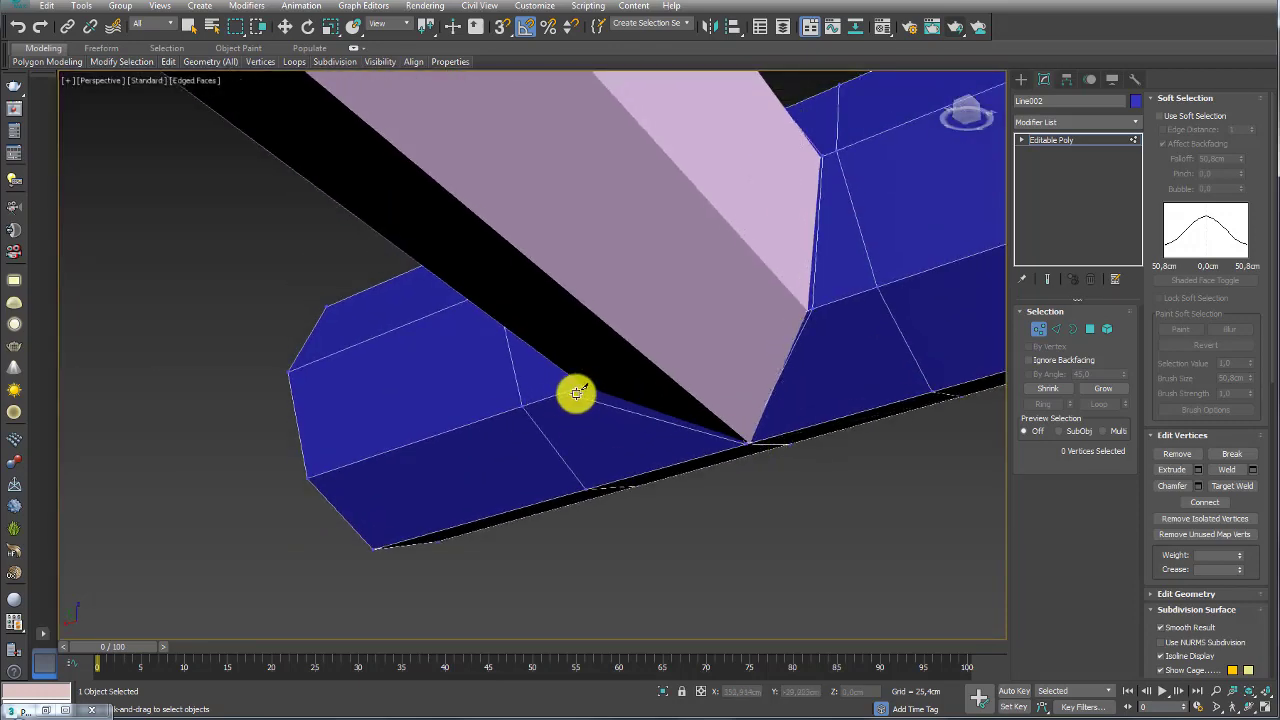
Step: Continue the cut down the beam's side edge, then review the T-junction
mouse_move(577, 387)
alt+middle_down()
mouse_move(894, 309)
mouse_move(594, 366)
mouse_move(814, 210)
alt+middle_up()
click(814, 210)
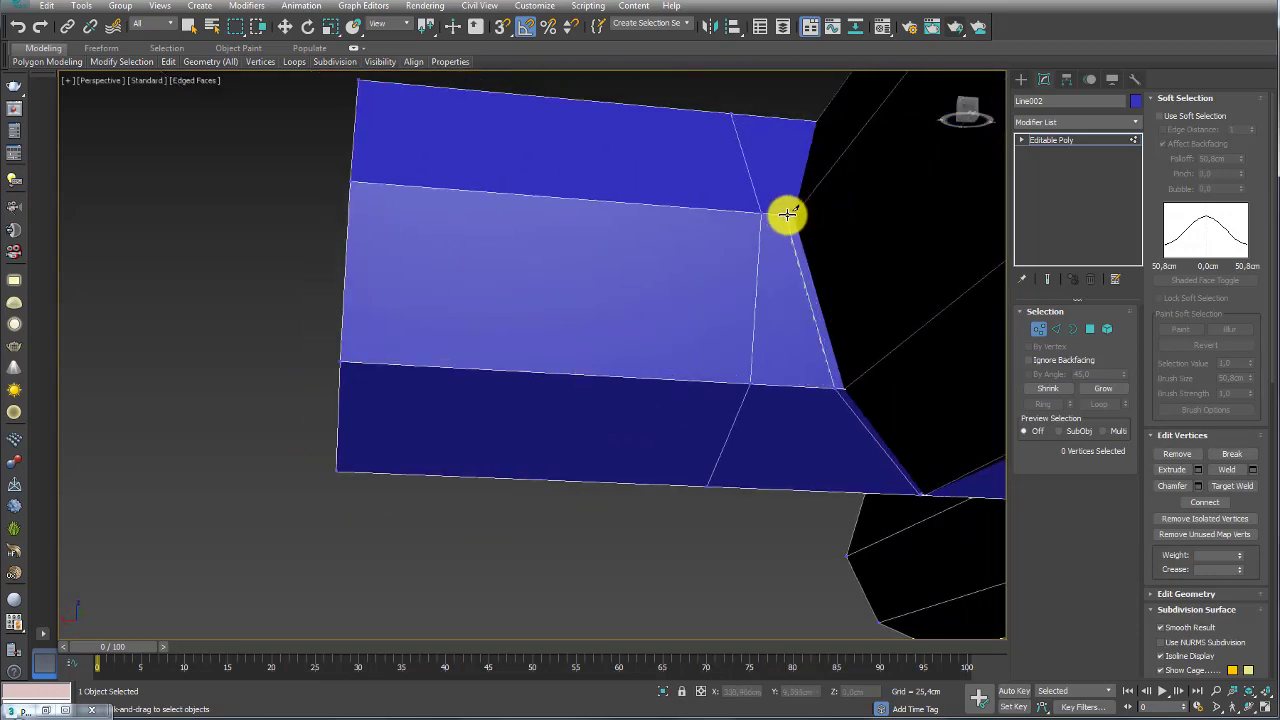
scroll(800, 124, down, 2)
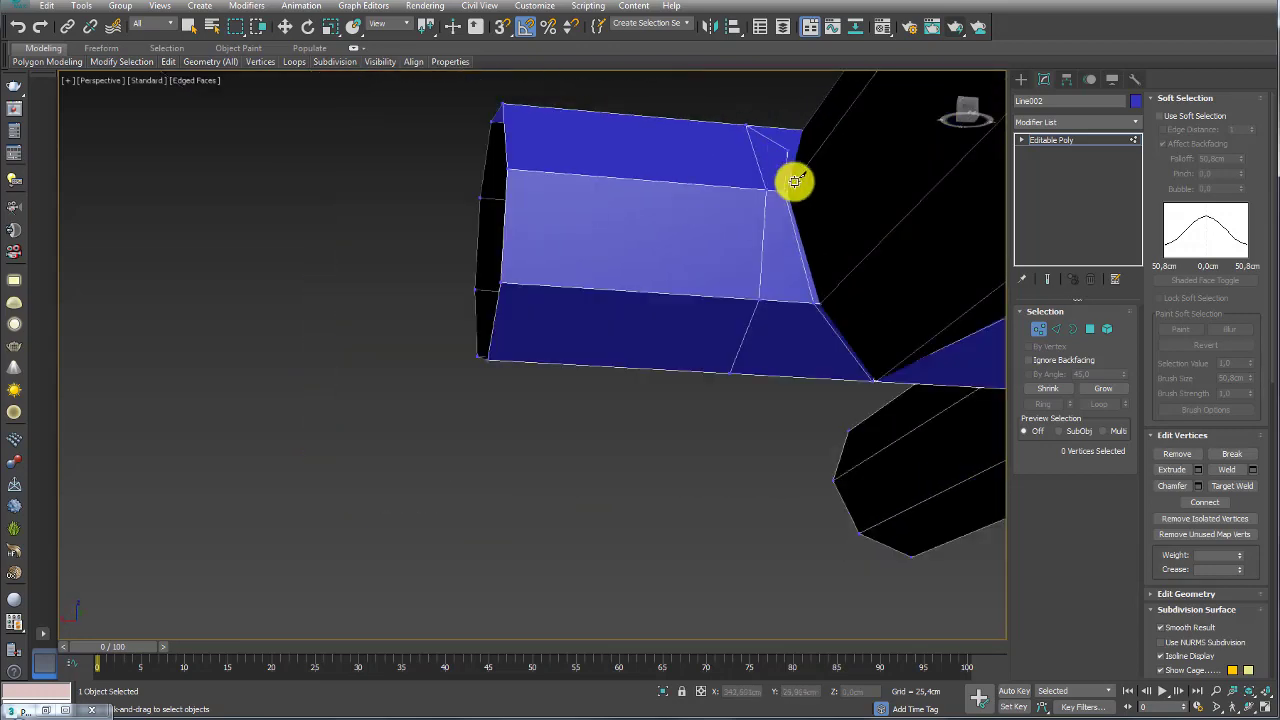
alt+middle_drag(794, 180, 831, 363)
alt+middle_drag(780, 413, 686, 366)
scroll(690, 360, up, 3)
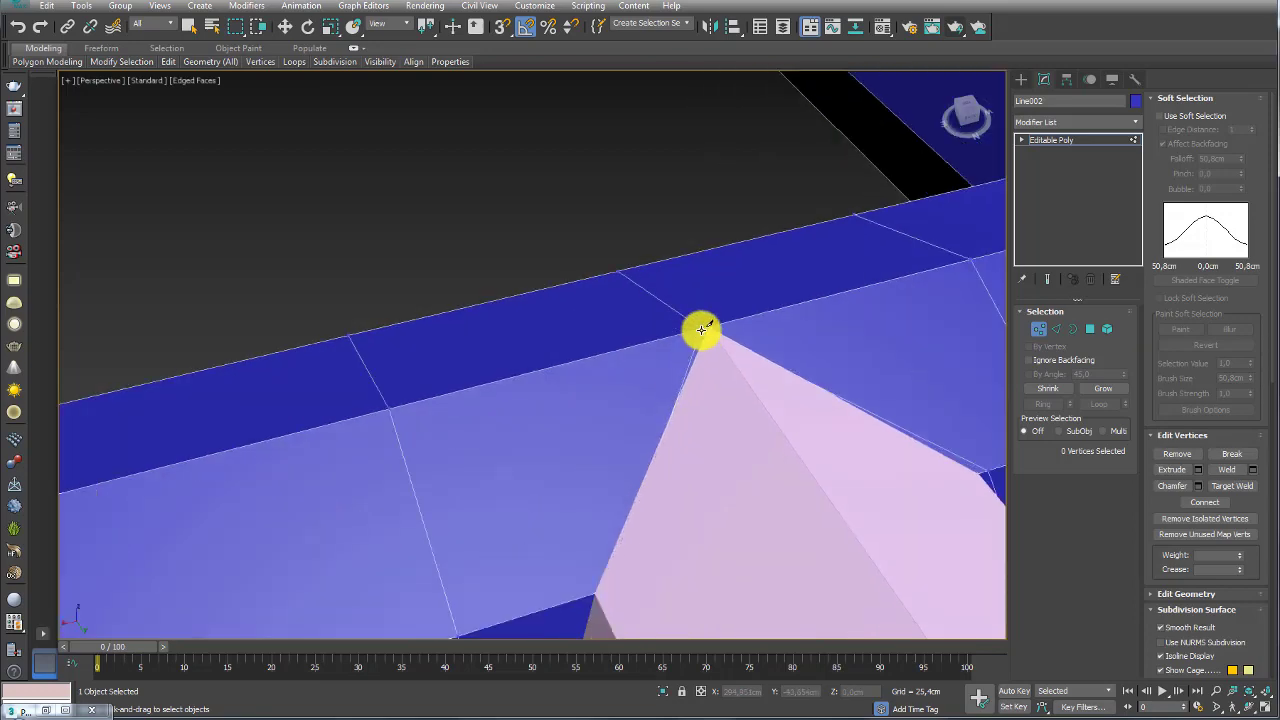
scroll(703, 325, down, 3)
mouse_move(757, 371)
middle_down()
mouse_move(806, 377)
mouse_move(486, 257)
middle_up()
mouse_move(638, 307)
alt+middle_down()
mouse_move(672, 341)
mouse_move(700, 330)
alt+middle_up()
Step: Exit vertex editing and select the blue beam object
click(1098, 140)
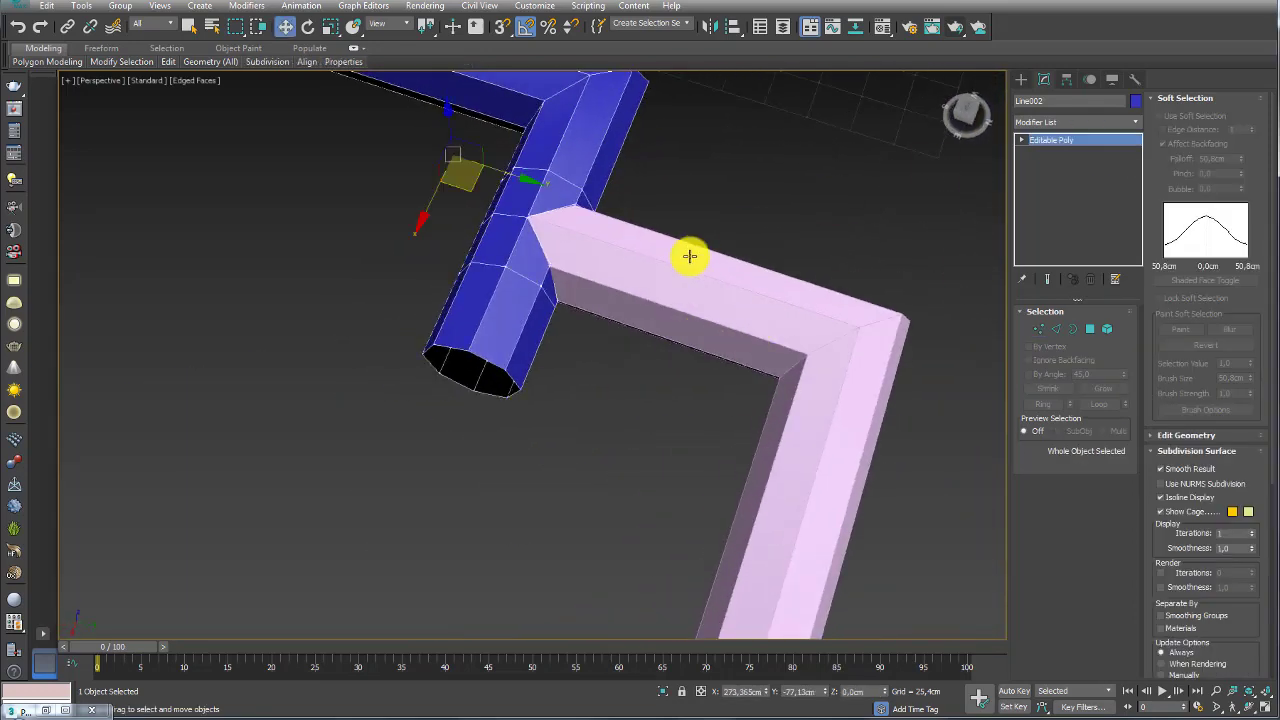
click(660, 270)
alt+middle_drag(764, 436, 1049, 537)
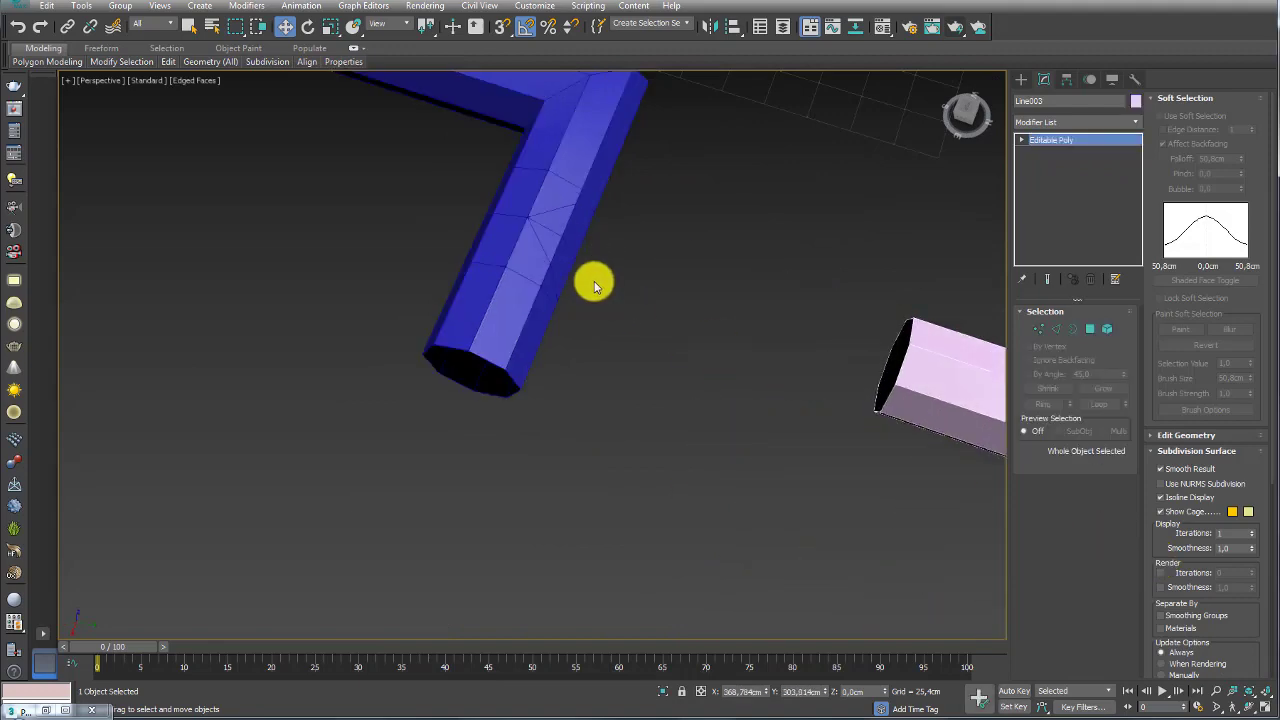
click(545, 246)
scroll(560, 255, up, 4)
mouse_move(666, 313)
alt+middle_down()
mouse_move(474, 323)
mouse_move(649, 289)
mouse_move(634, 331)
alt+middle_up()
Step: In Polygon mode, delete the triangle faces at the junction
click(1090, 330)
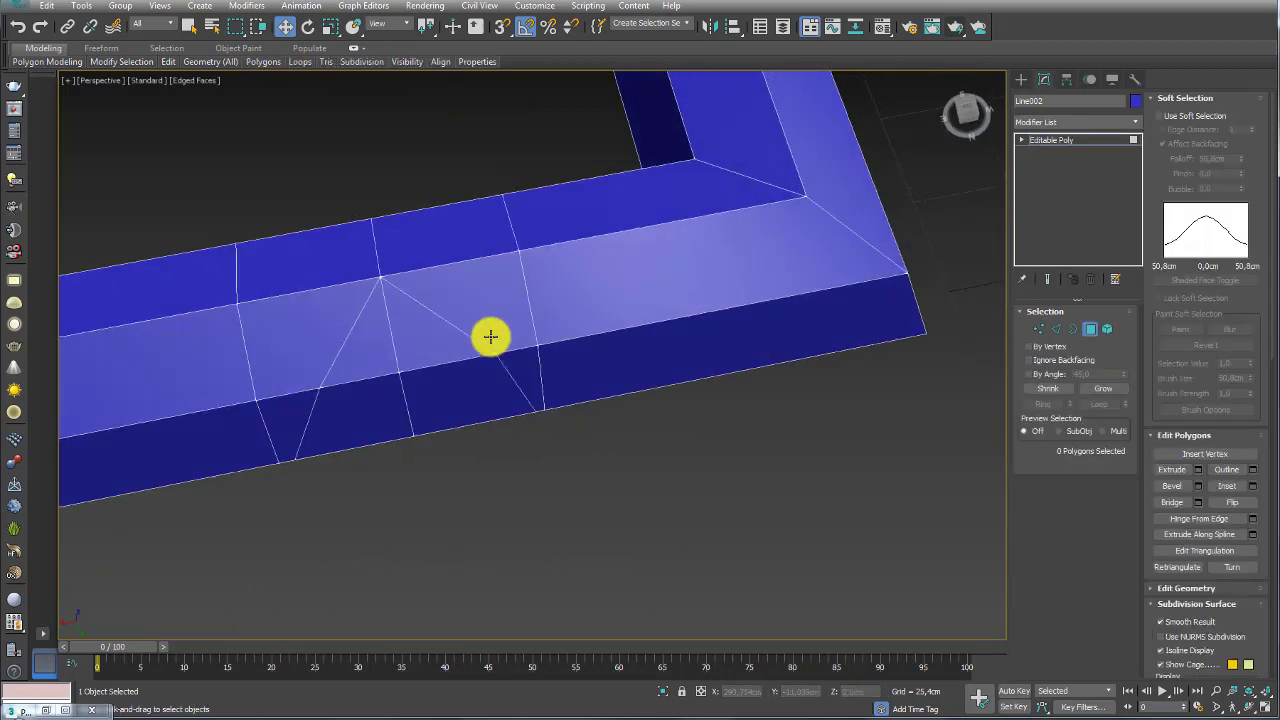
mouse_move(491, 337)
alt+middle_down()
mouse_move(434, 477)
mouse_move(569, 554)
alt+middle_up()
mouse_move(565, 545)
mouse_down()
mouse_move(485, 437)
mouse_move(523, 451)
mouse_up()
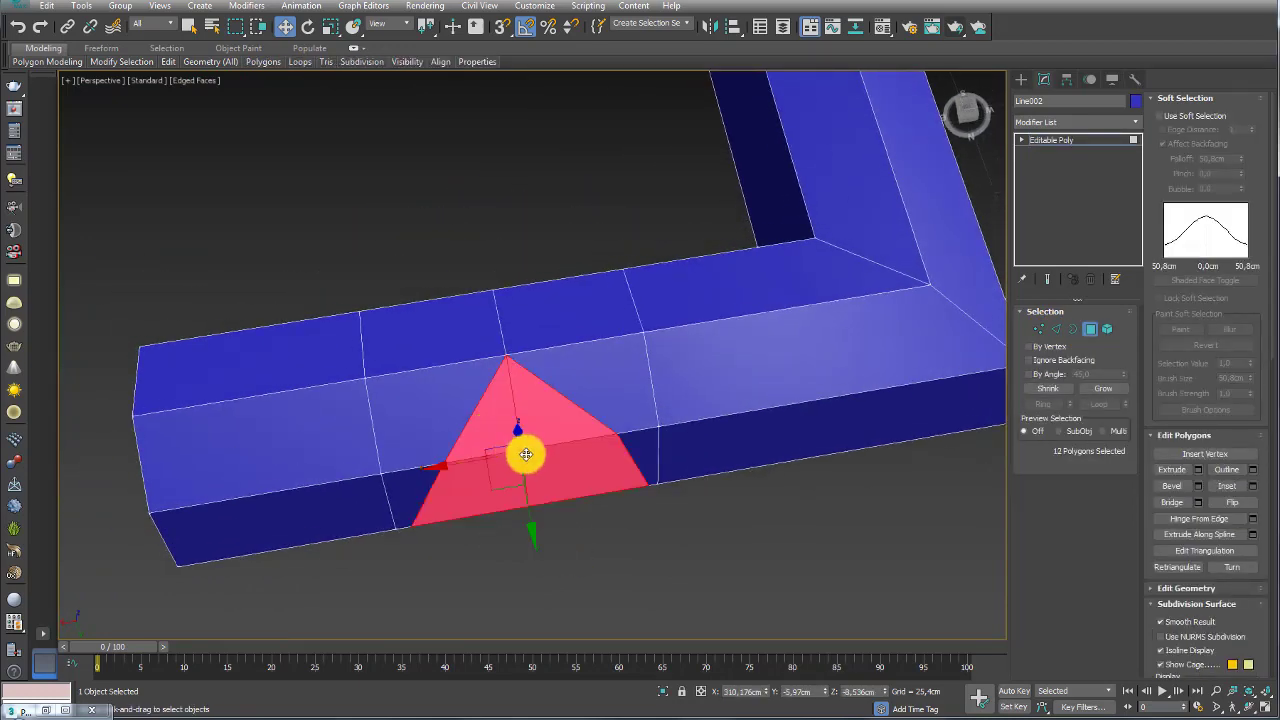
key(Delete)
Step: Delete the faces where the post meets the beam from below, then enter Vertex mode
mouse_move(580, 480)
alt+middle_down()
mouse_move(537, 446)
mouse_move(540, 370)
mouse_move(603, 320)
mouse_move(657, 240)
alt+middle_up()
scroll(665, 241, up, 3)
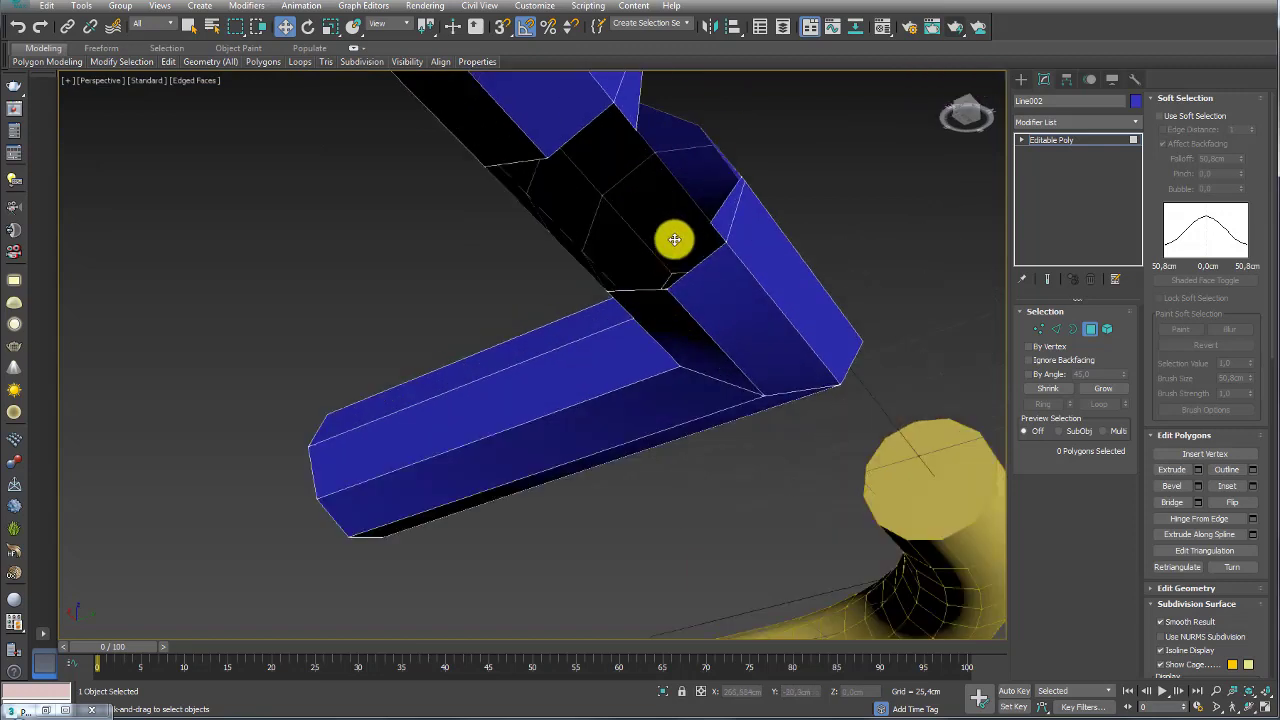
click(675, 194)
key(Delete)
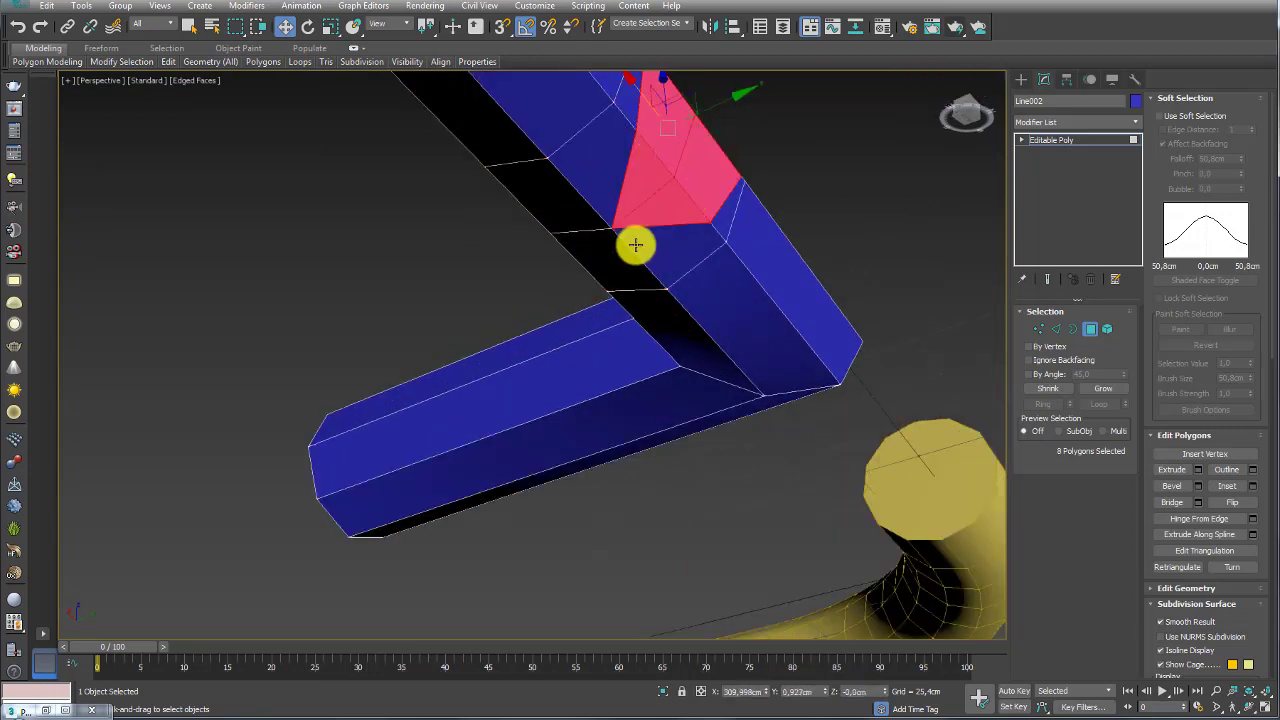
mouse_move(634, 246)
alt+middle_down()
mouse_move(708, 286)
mouse_move(686, 343)
alt+middle_up()
click(1040, 330)
Step: Switch to a wireframe Top view and select the corner and slanted-edge vertices
key(t)
key(F3)
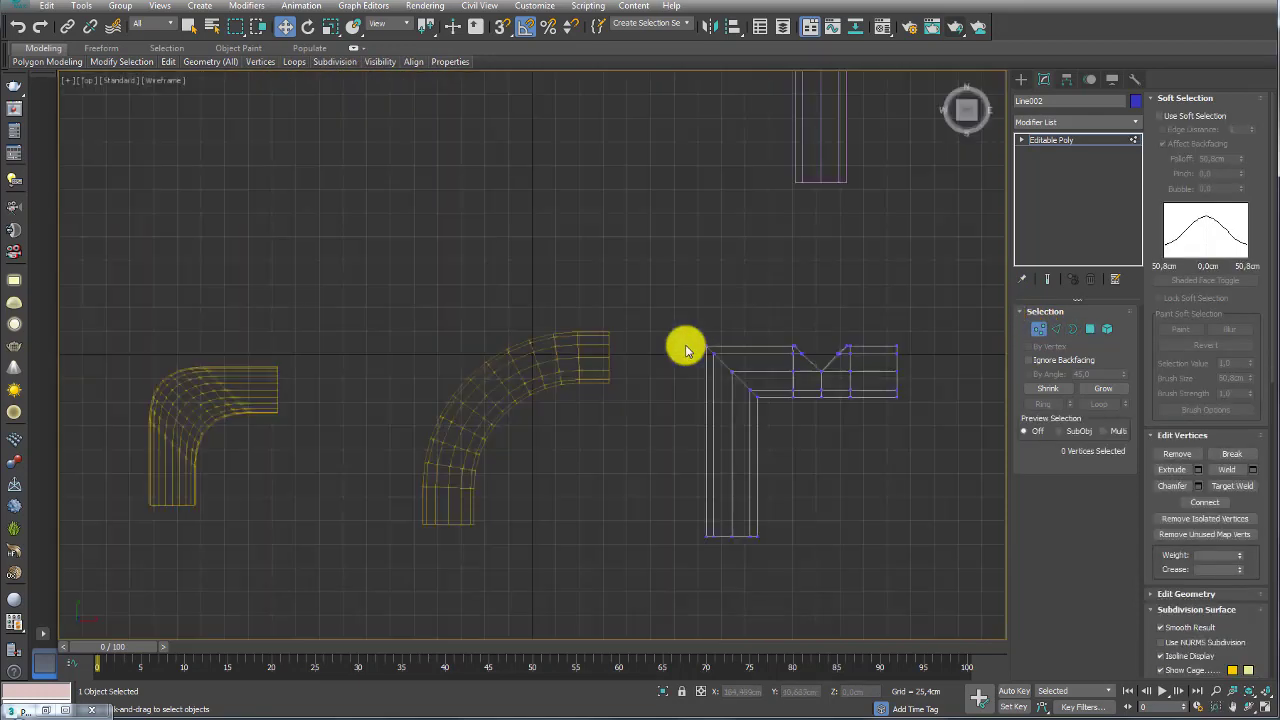
scroll(751, 366, up, 2)
scroll(771, 277, up, 3)
scroll(806, 271, up, 2)
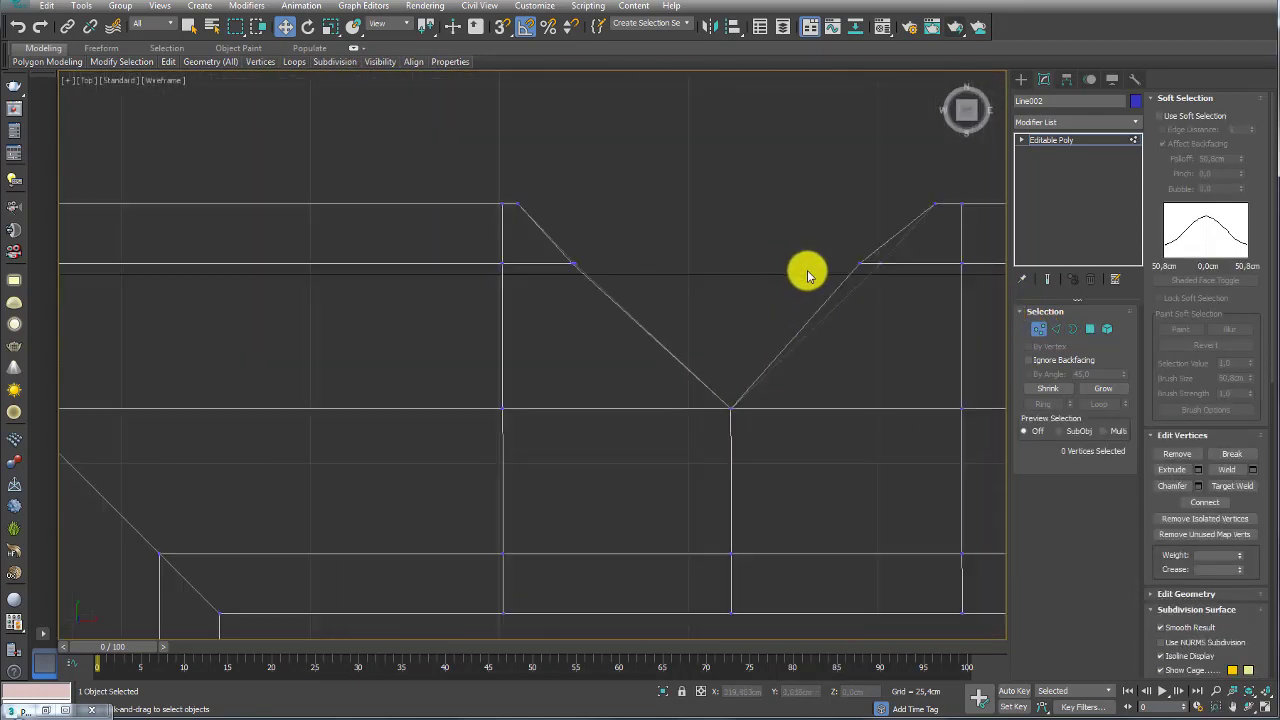
scroll(575, 317, up, 2)
mouse_move(610, 284)
mouse_down()
mouse_move(660, 318)
mouse_move(745, 302)
mouse_up()
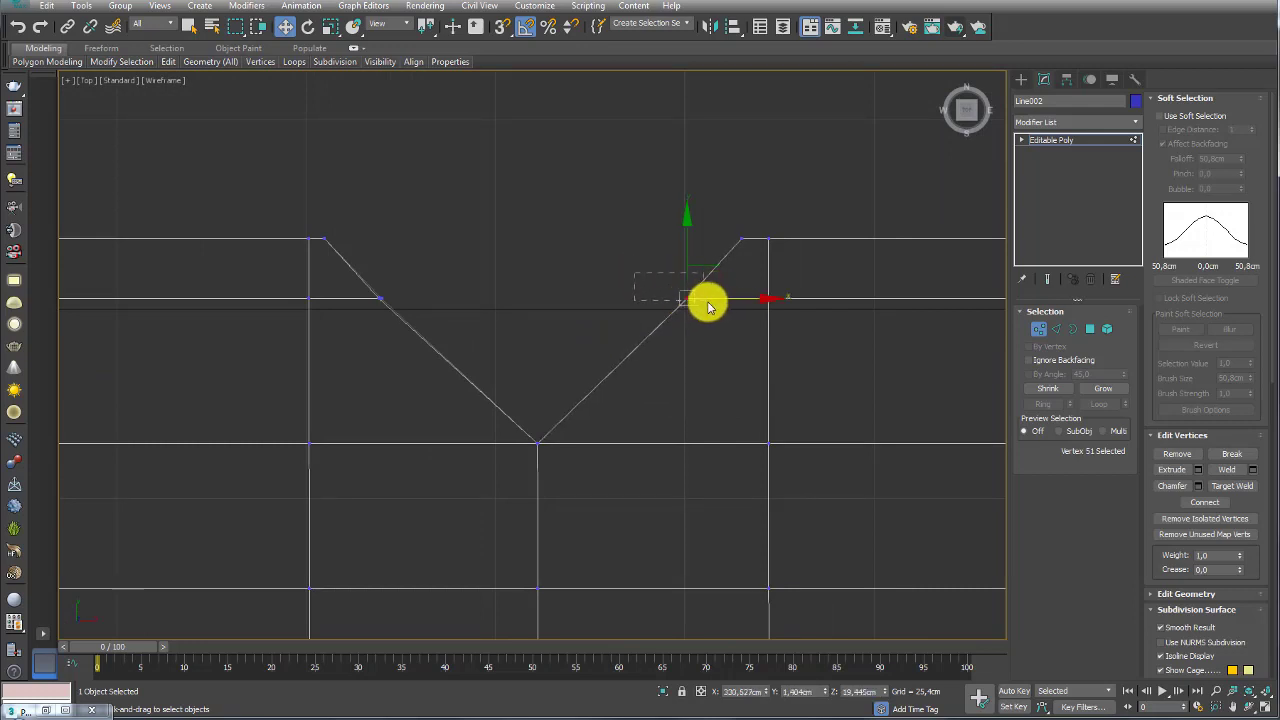
click(741, 238)
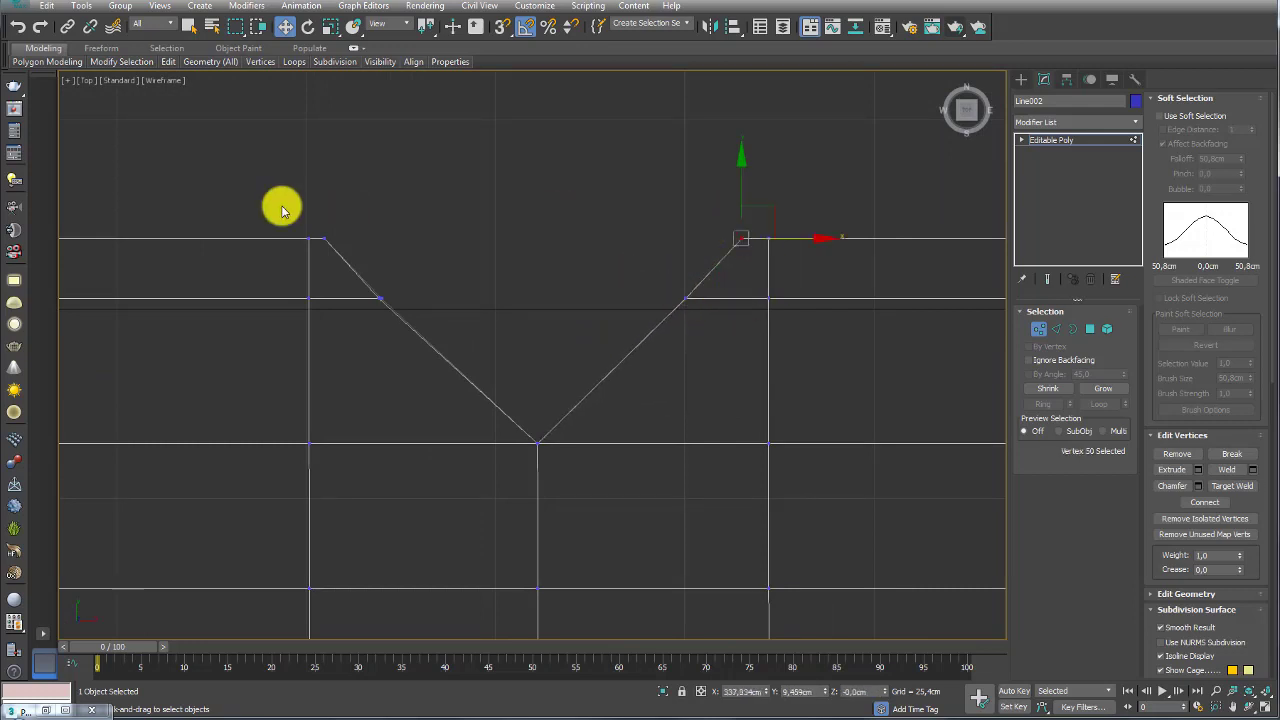
click(325, 240)
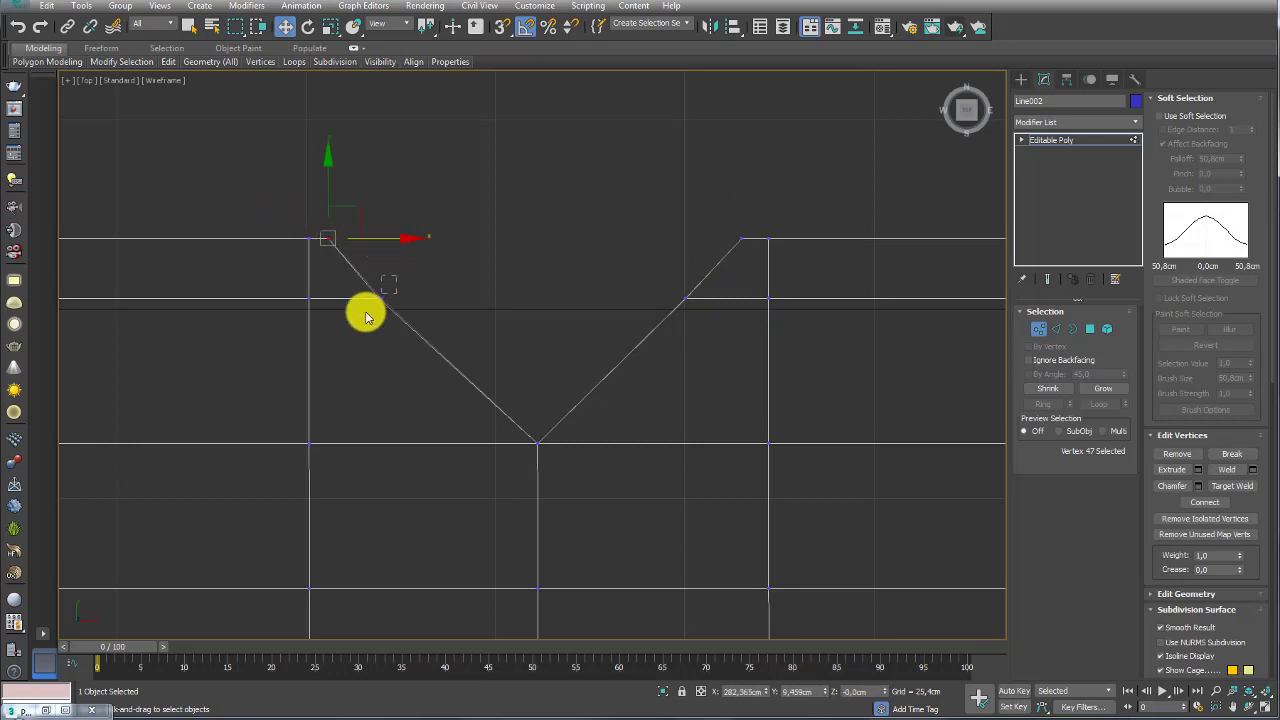
drag(360, 285, 415, 303)
Step: Move the transform centre to the notch's bottom vertex and reselect the top-left corner vertex
key(e)
key(r)
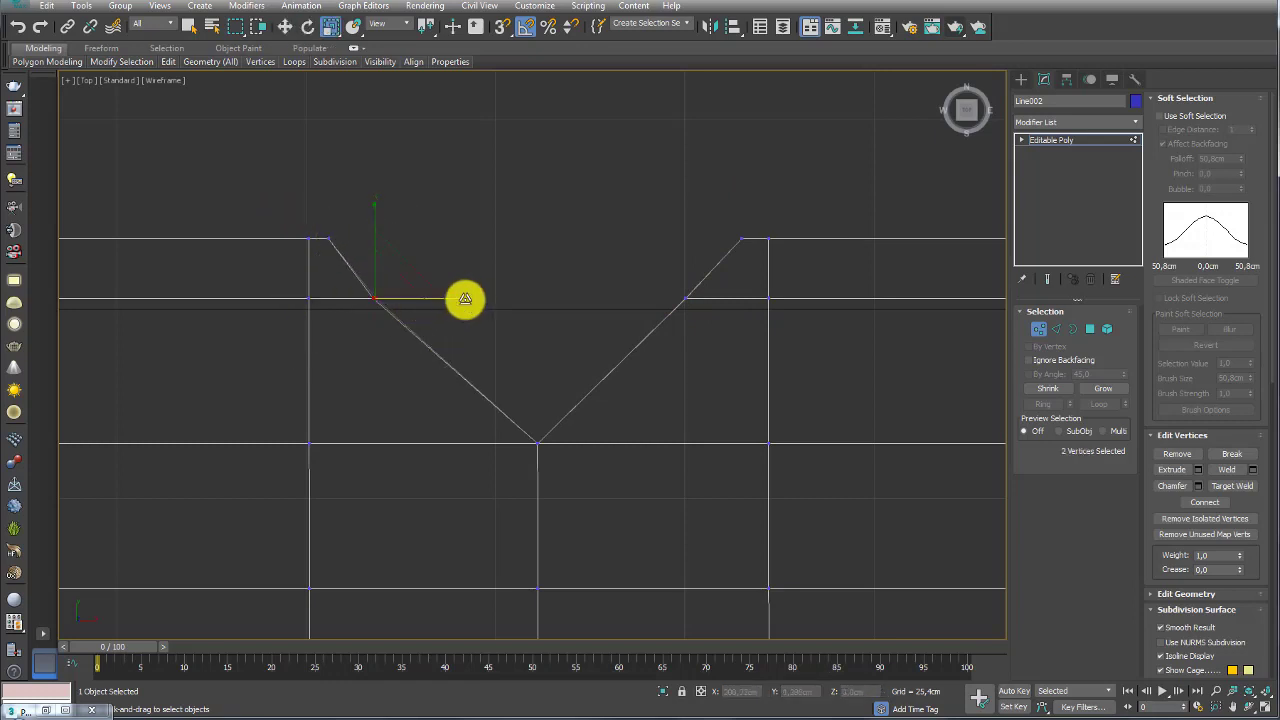
drag(656, 296, 766, 303)
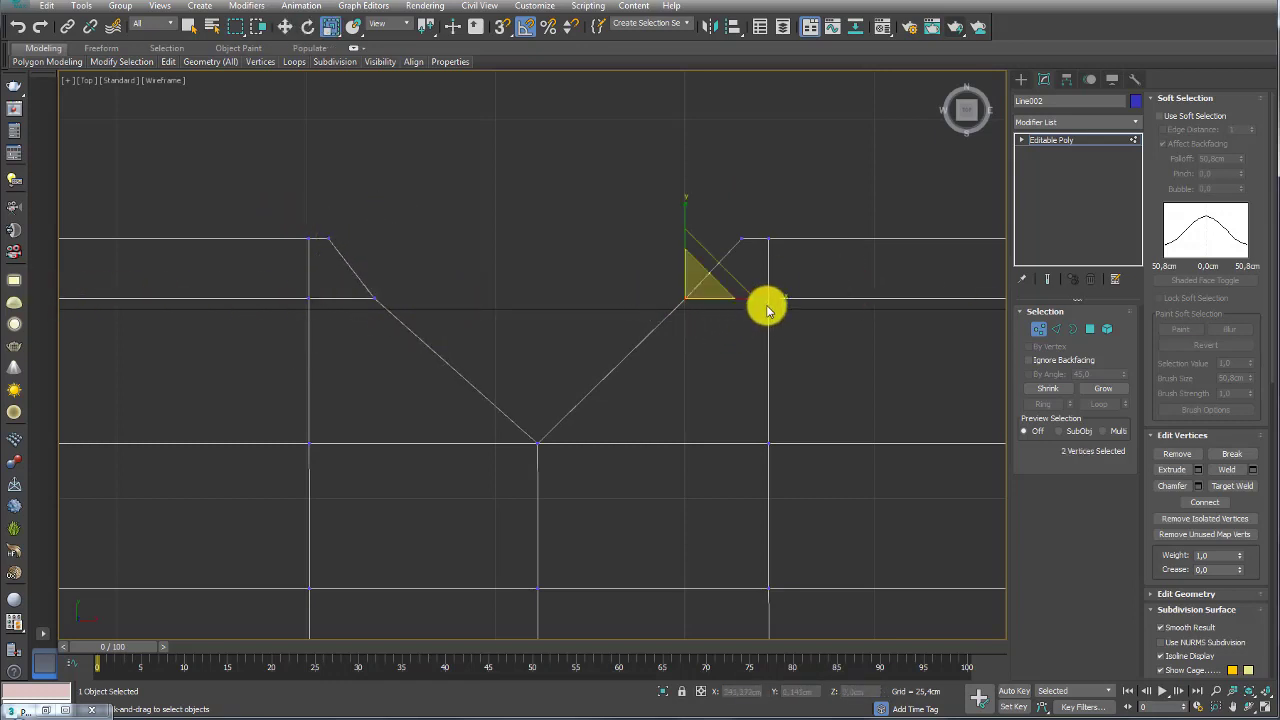
drag(509, 391, 602, 457)
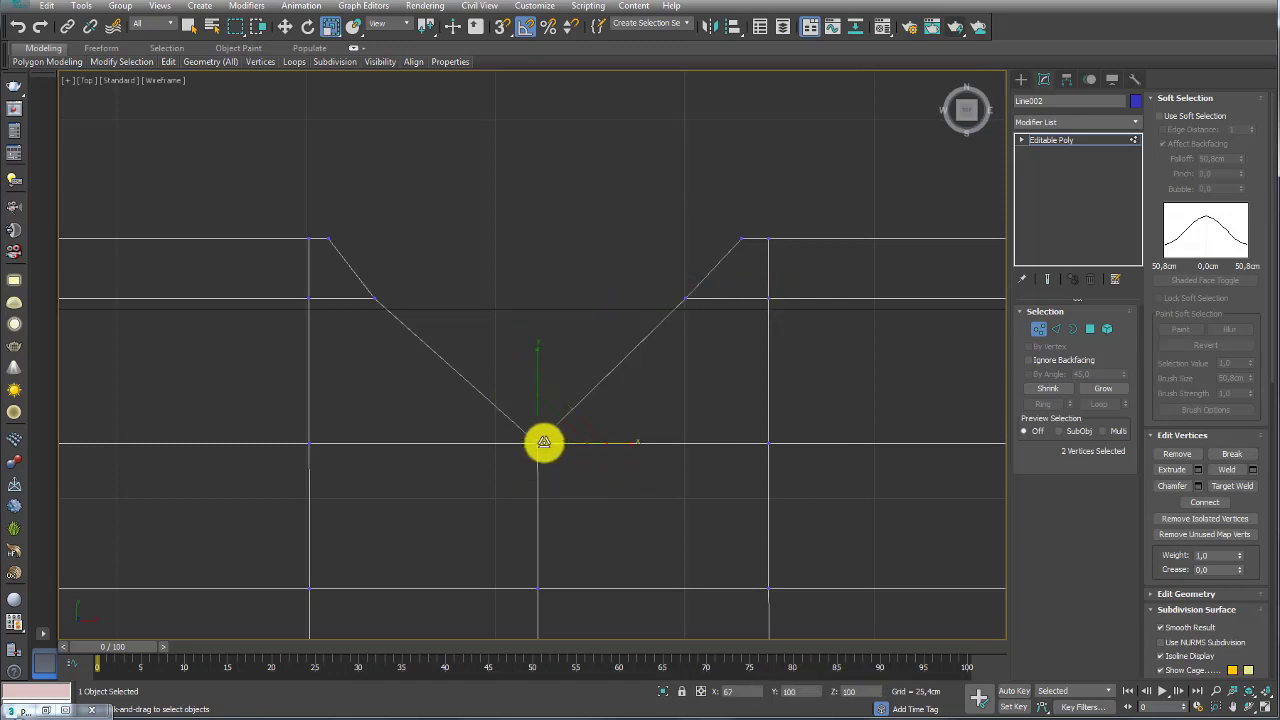
drag(438, 230, 321, 251)
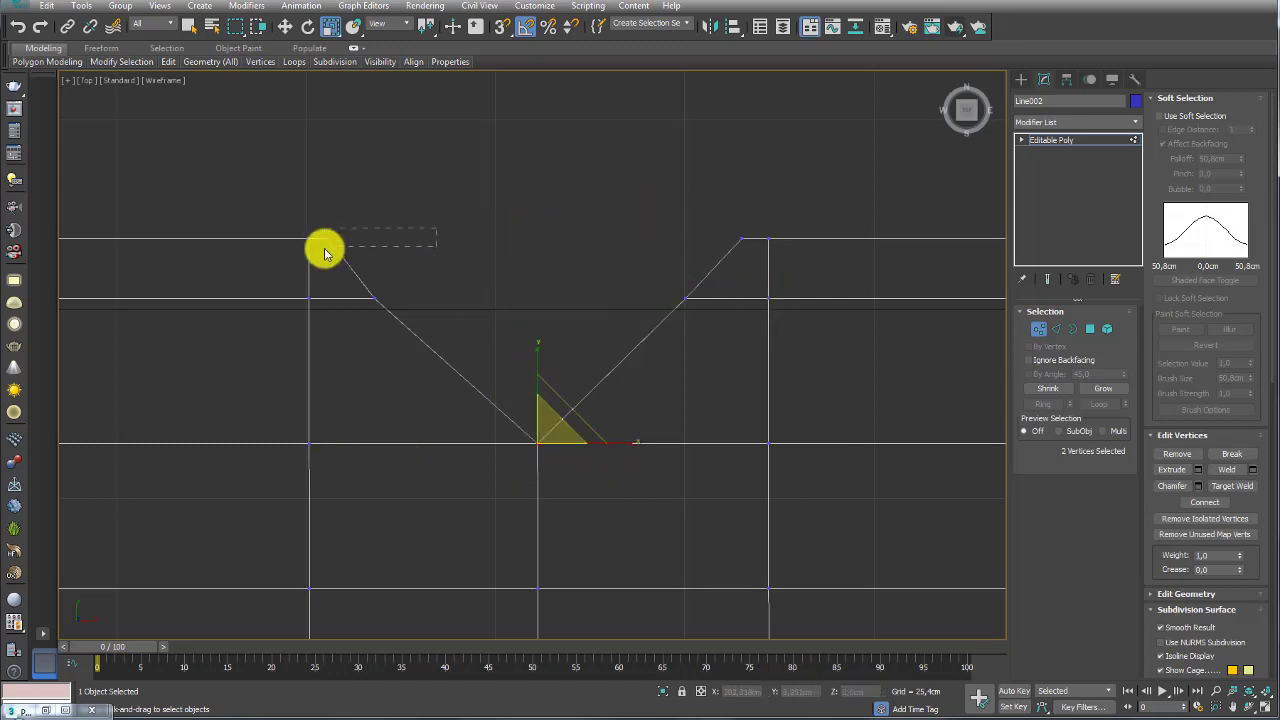
key(w)
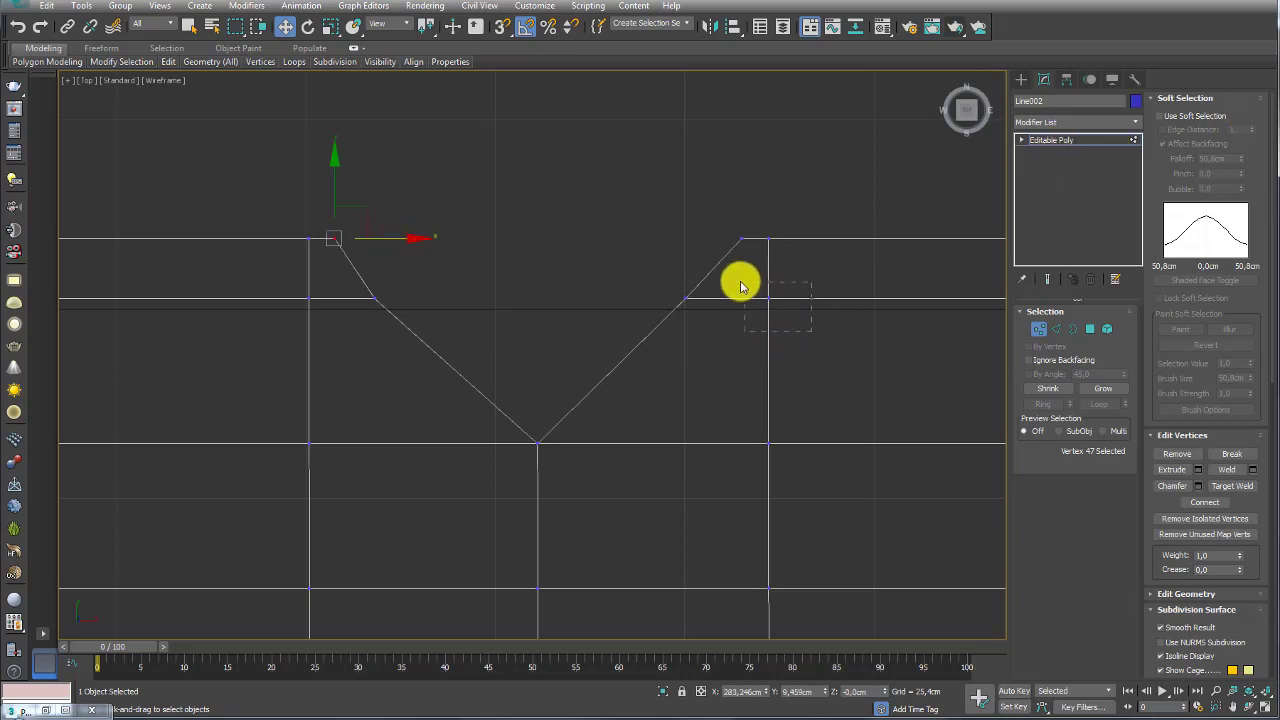
Step: Move the right diagonal's upper vertices left toward the junction and nudge the left diagonal vertex right
mouse_move(740, 281)
mouse_down()
mouse_move(831, 330)
mouse_move(831, 448)
mouse_move(632, 450)
mouse_up()
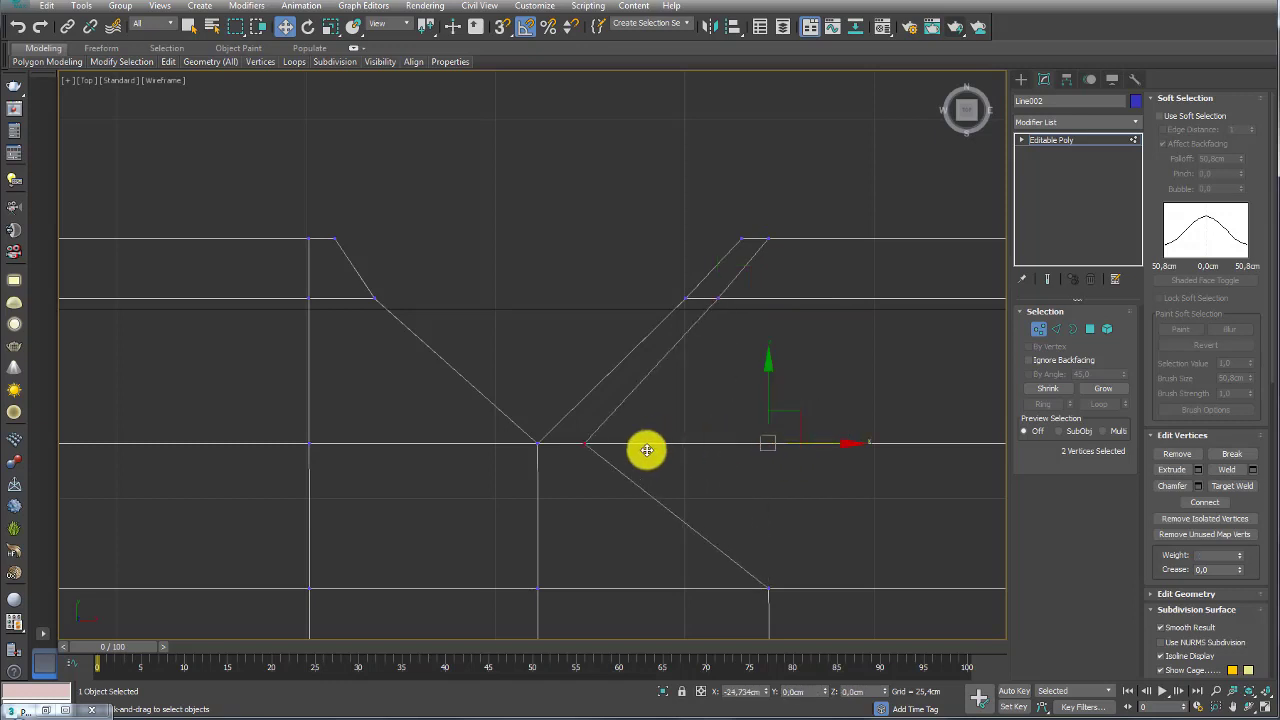
mouse_move(254, 416)
mouse_down()
mouse_move(322, 470)
mouse_move(495, 440)
mouse_up()
click(309, 298)
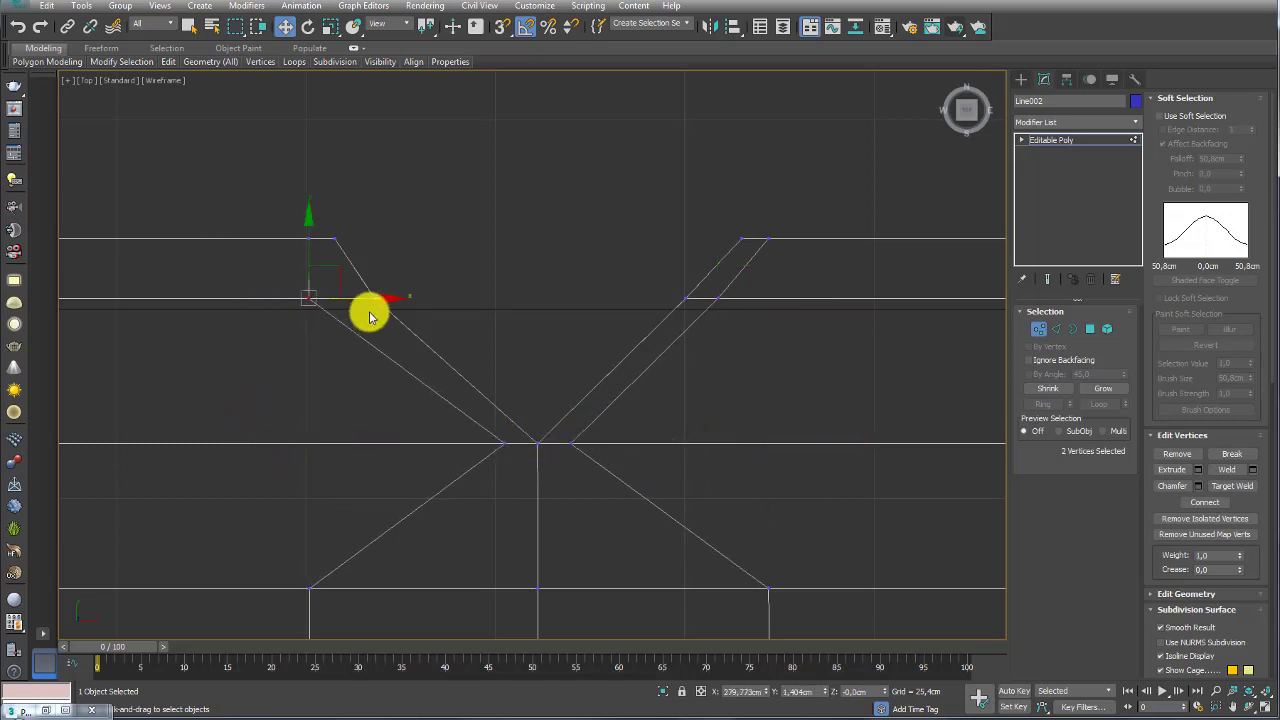
drag(366, 305, 410, 299)
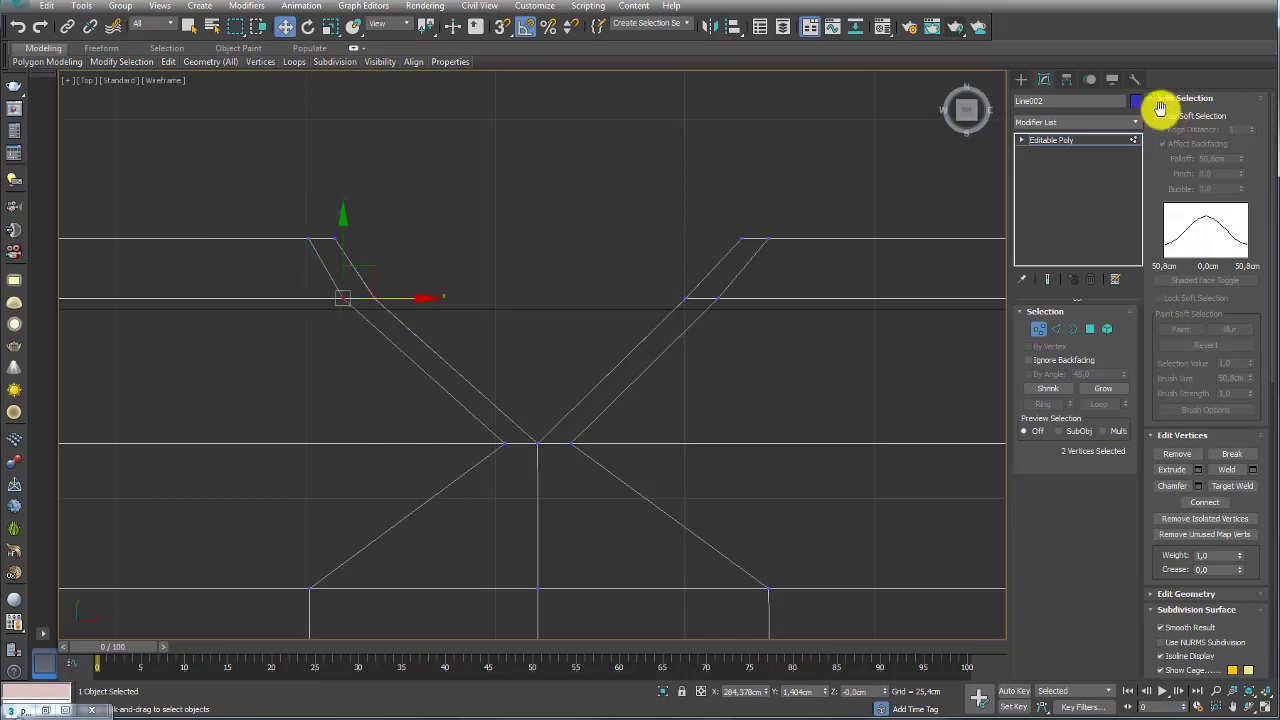
click(1078, 141)
scroll(532, 268, down, 3)
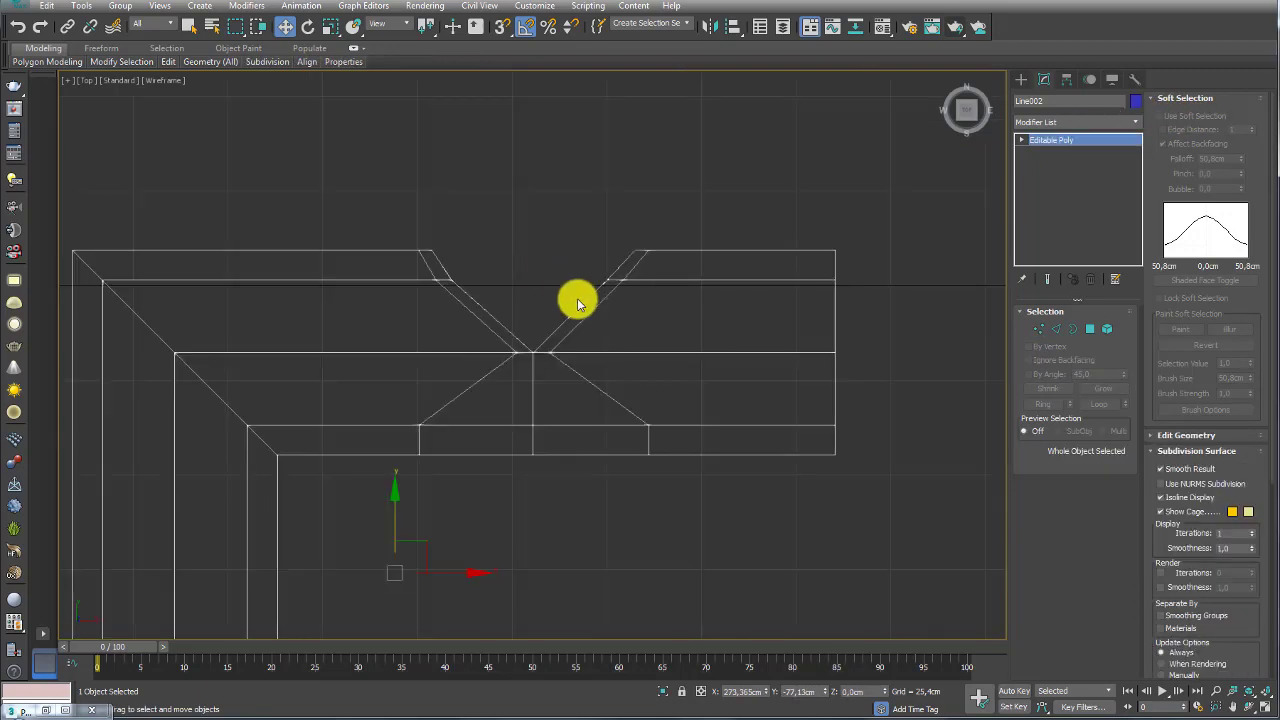
Step: Attach the pink L-shaped bar to the blue pipe so they form one editable poly
key(p)
mouse_move(580, 386)
alt+middle_down()
mouse_move(623, 434)
mouse_move(610, 375)
mouse_move(736, 411)
alt+middle_up()
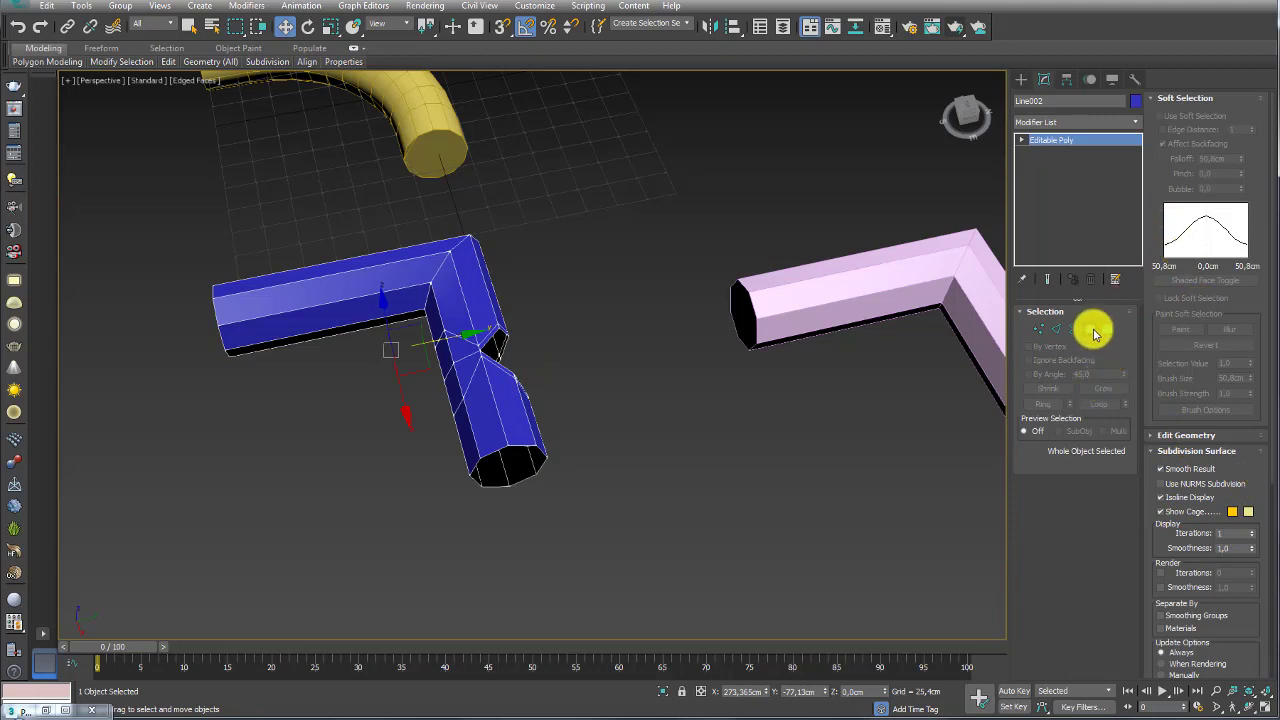
click(1056, 329)
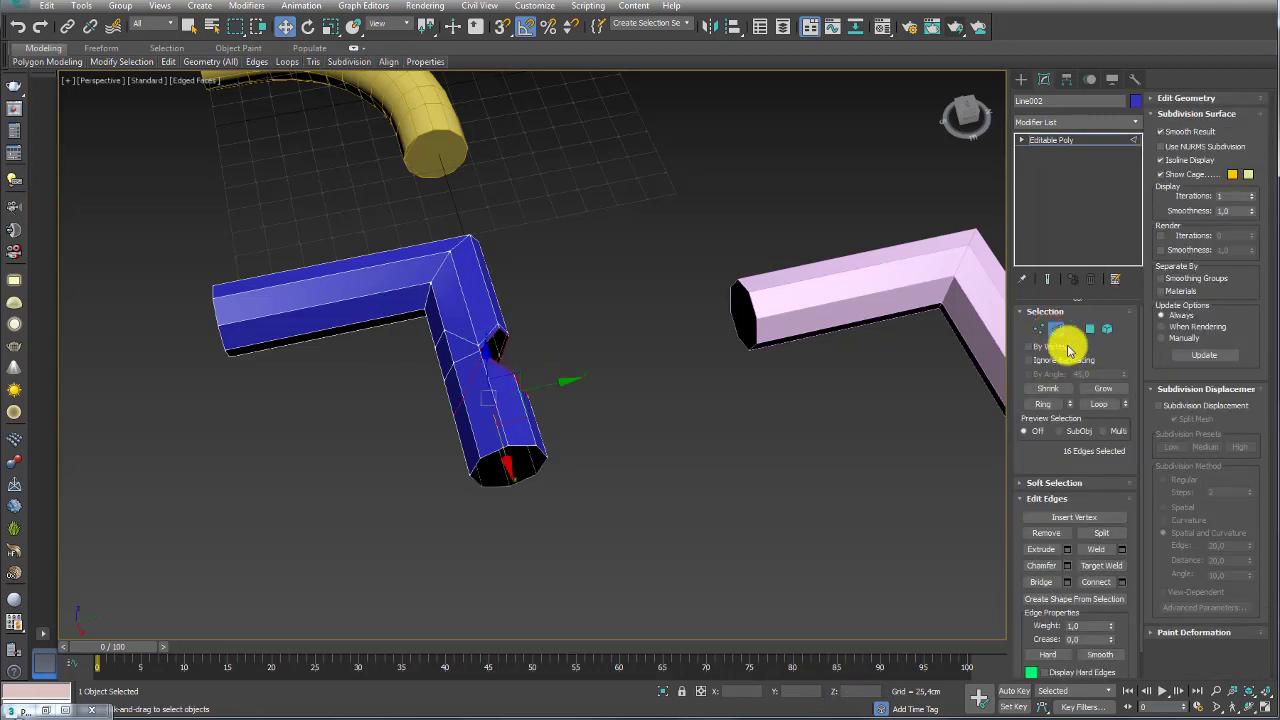
click(1160, 98)
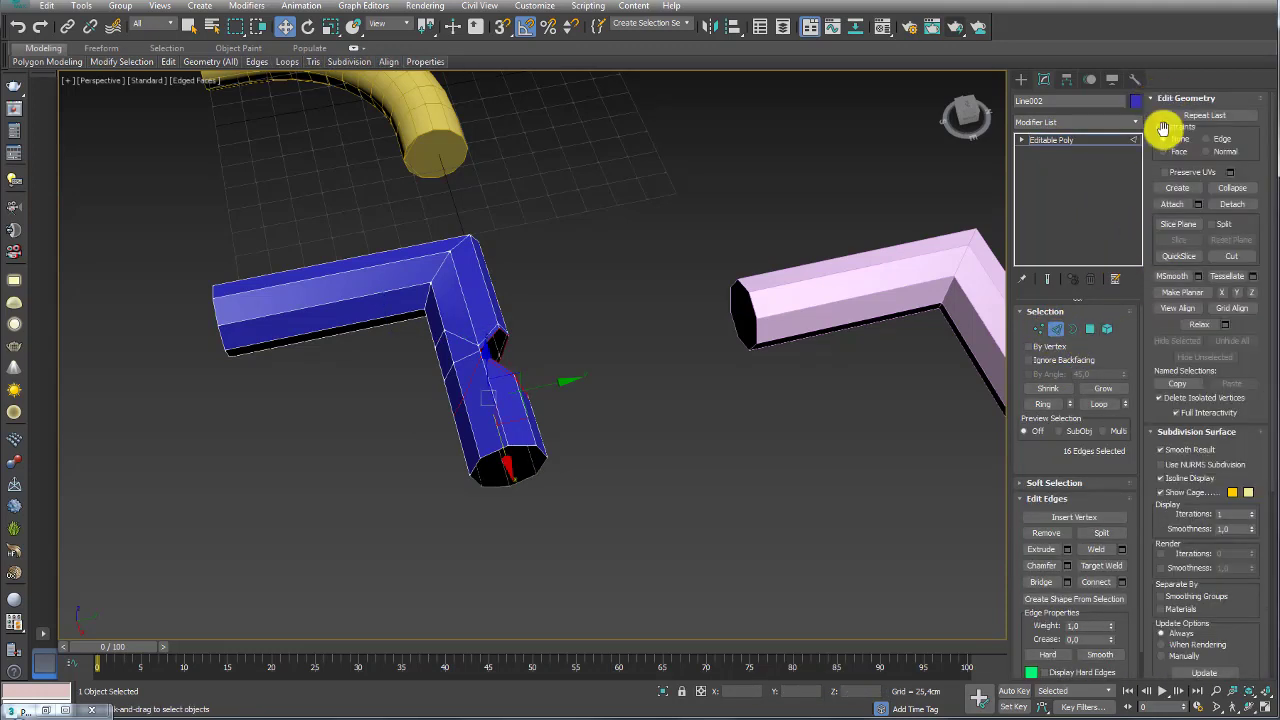
click(1172, 204)
click(856, 277)
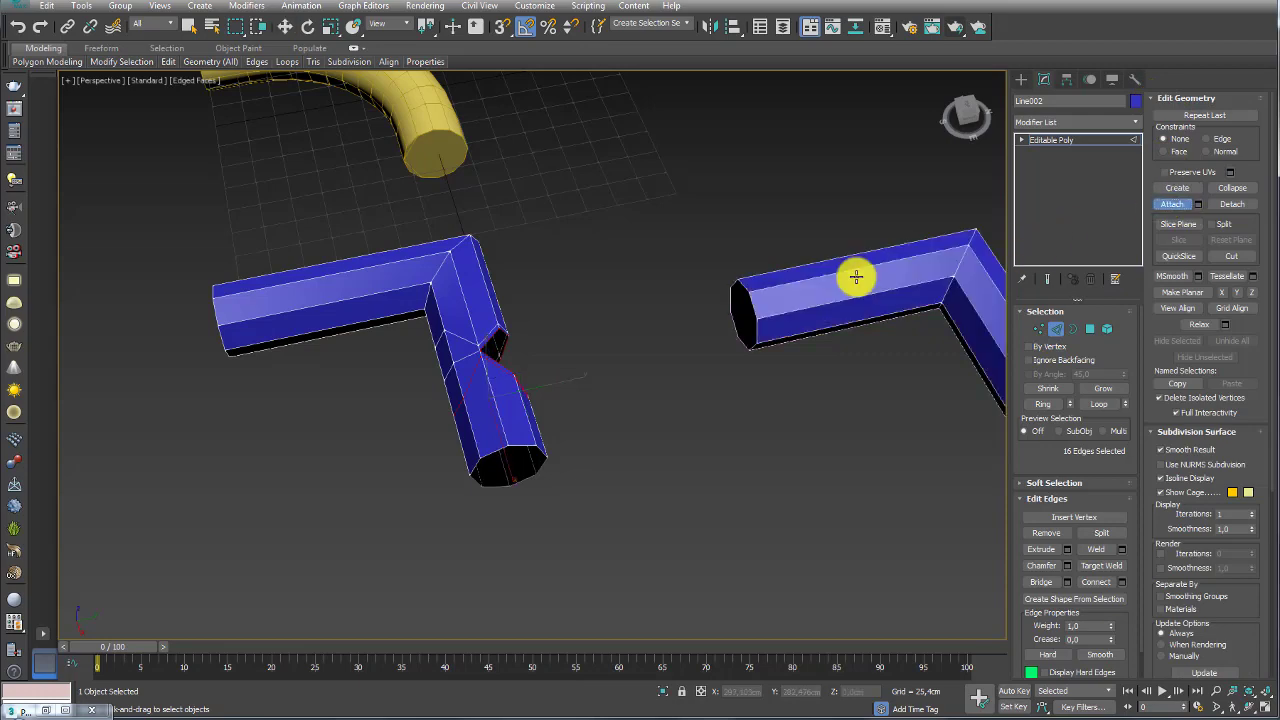
alt+middle_drag(754, 328, 592, 358)
right_click(656, 340)
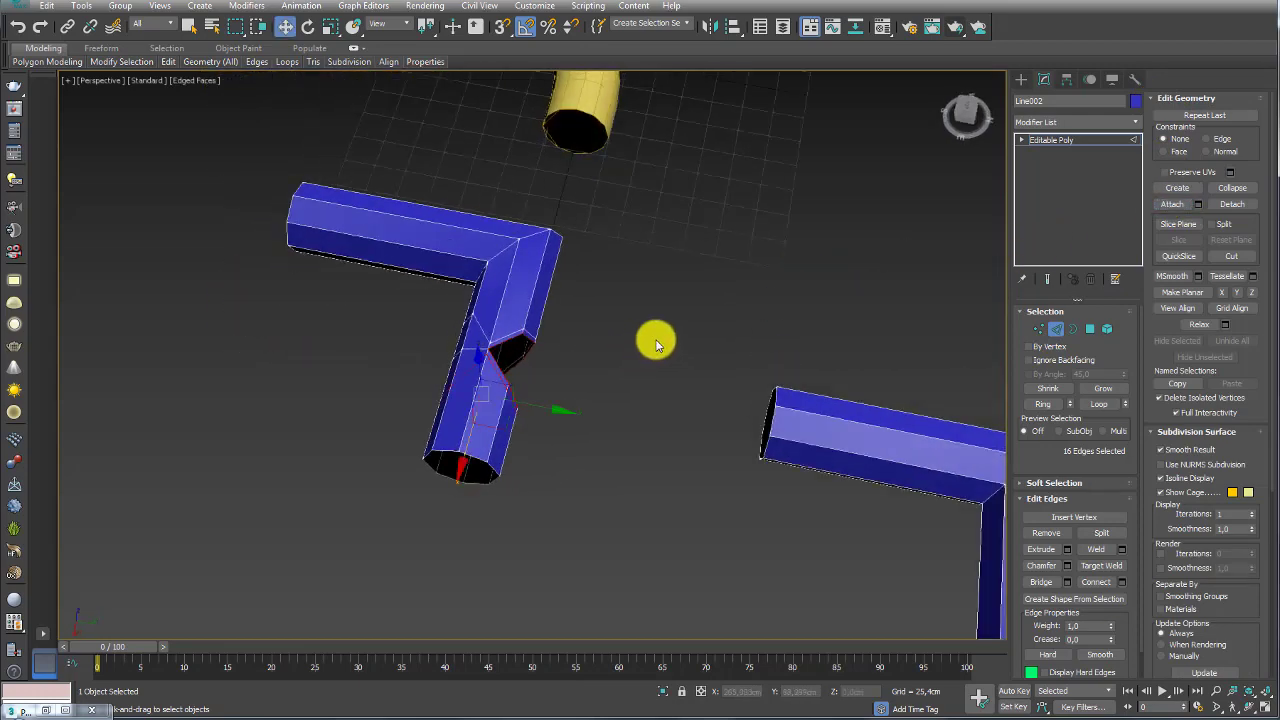
Step: Delete the attached bar's end cap polygon to open its end
click(1090, 329)
mouse_move(800, 350)
alt+middle_down()
mouse_move(754, 358)
mouse_move(780, 457)
alt+middle_up()
click(805, 415)
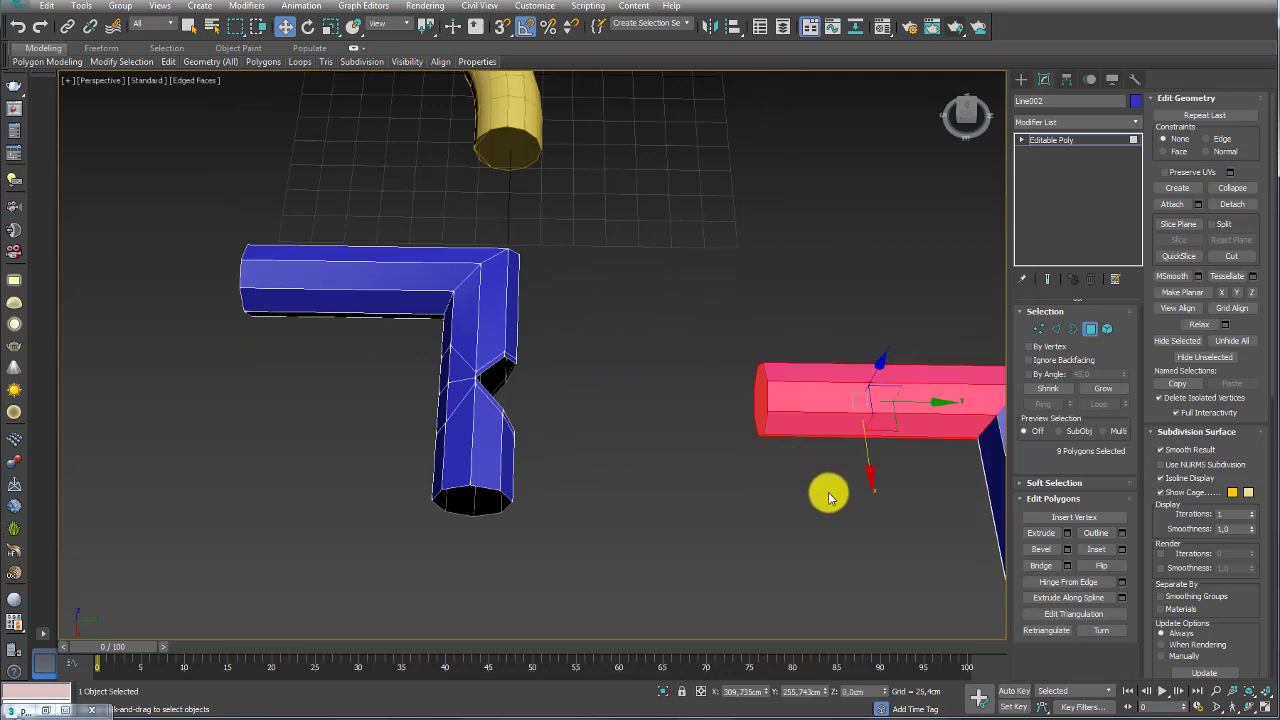
click(762, 400)
key(Delete)
scroll(763, 405, up, 4)
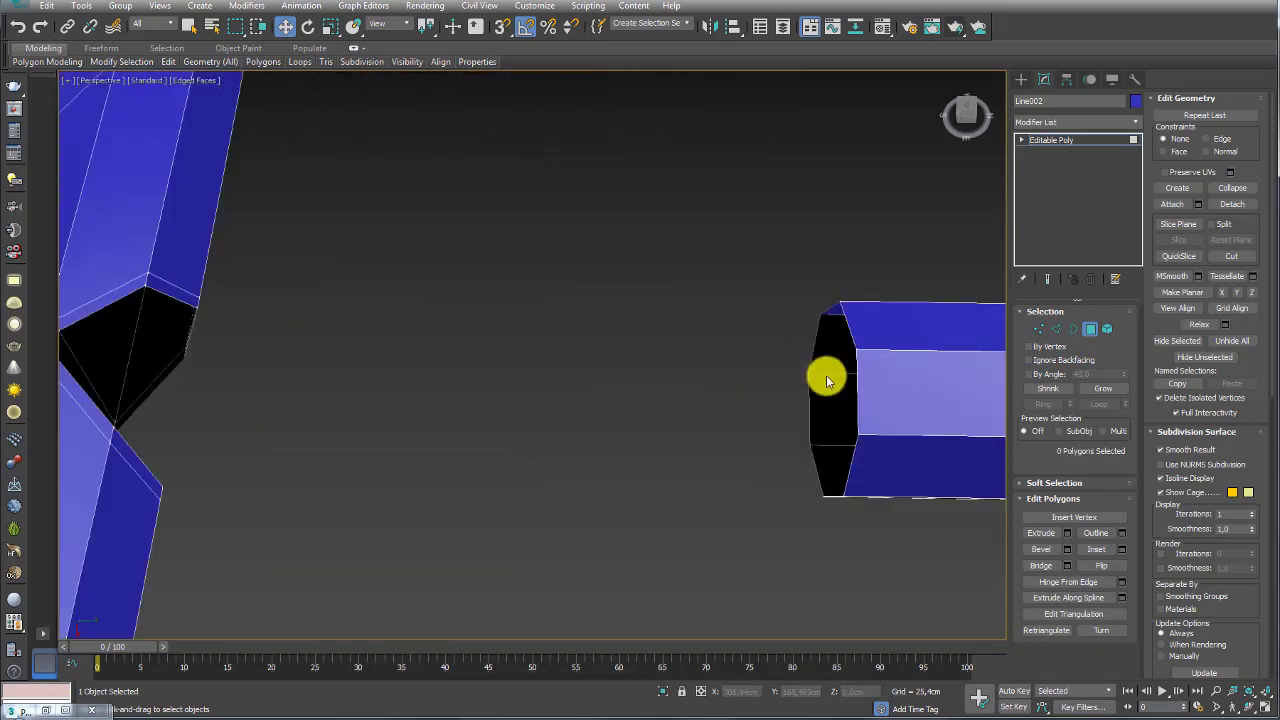
Step: Bridge the bar's open end border to the opening in the pipe's side
click(1073, 329)
click(810, 351)
scroll(600, 335, down, 5)
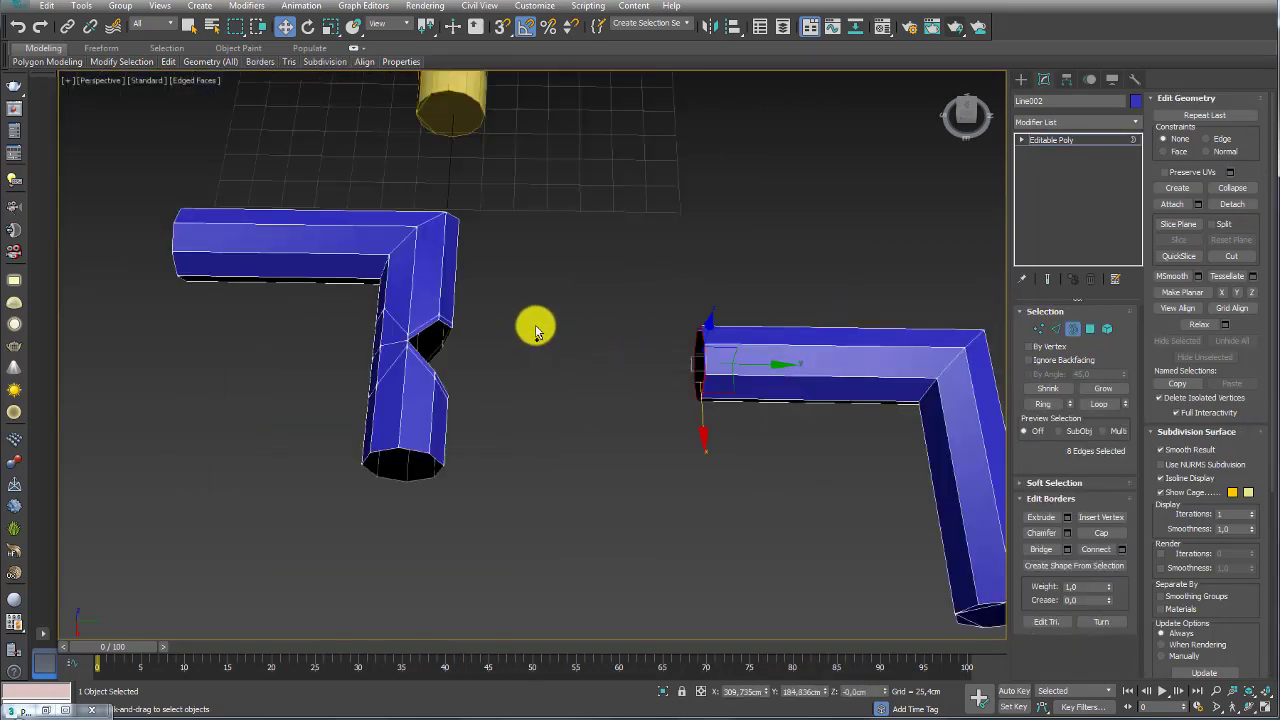
ctrl+click(445, 362)
alt+middle_drag(445, 362, 691, 366)
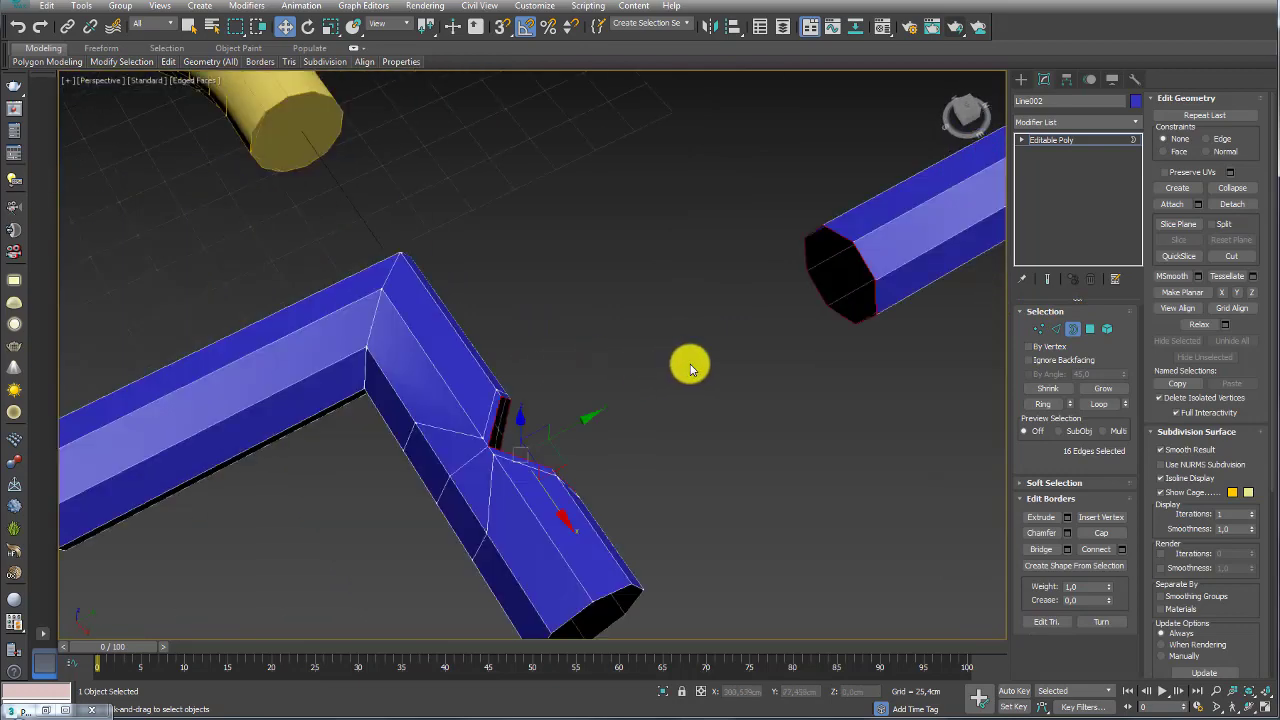
click(1045, 553)
scroll(791, 457, down, 1)
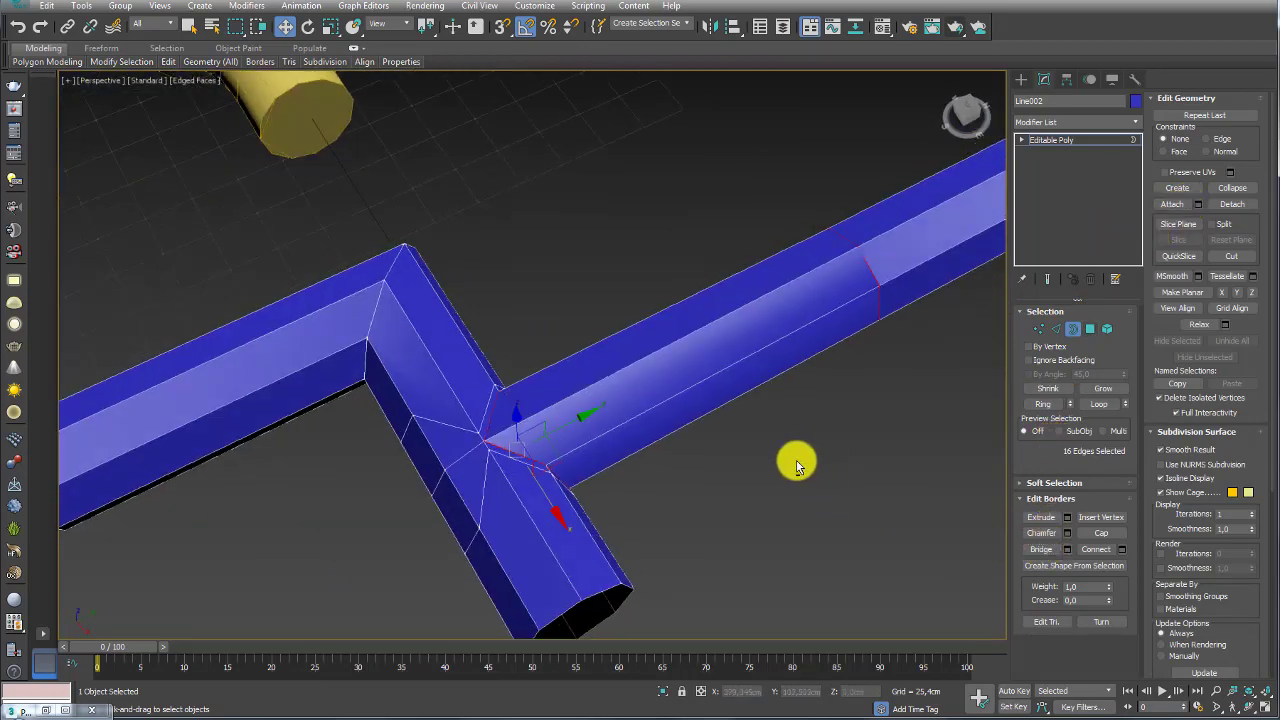
scroll(820, 470, down, 4)
Step: Shift the vertices of the pipe's right portion into place and return to object level
click(1040, 330)
drag(872, 318, 795, 435)
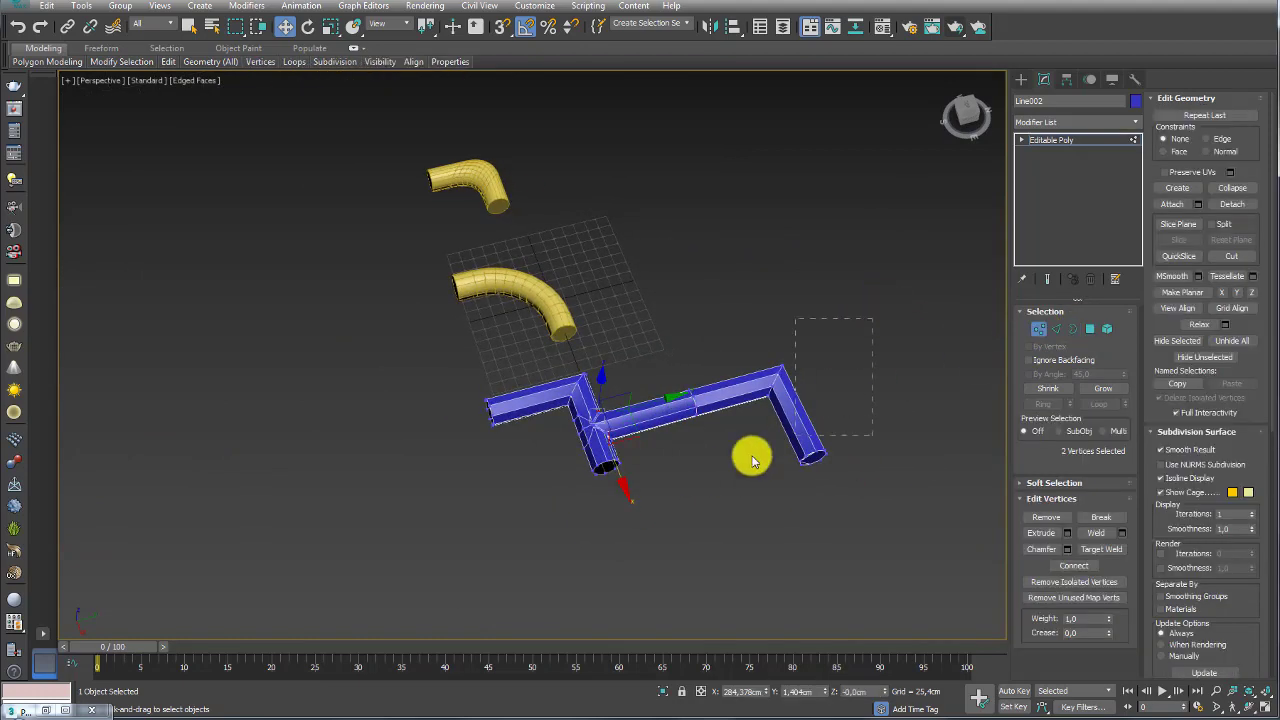
drag(670, 480, 668, 478)
drag(797, 406, 771, 409)
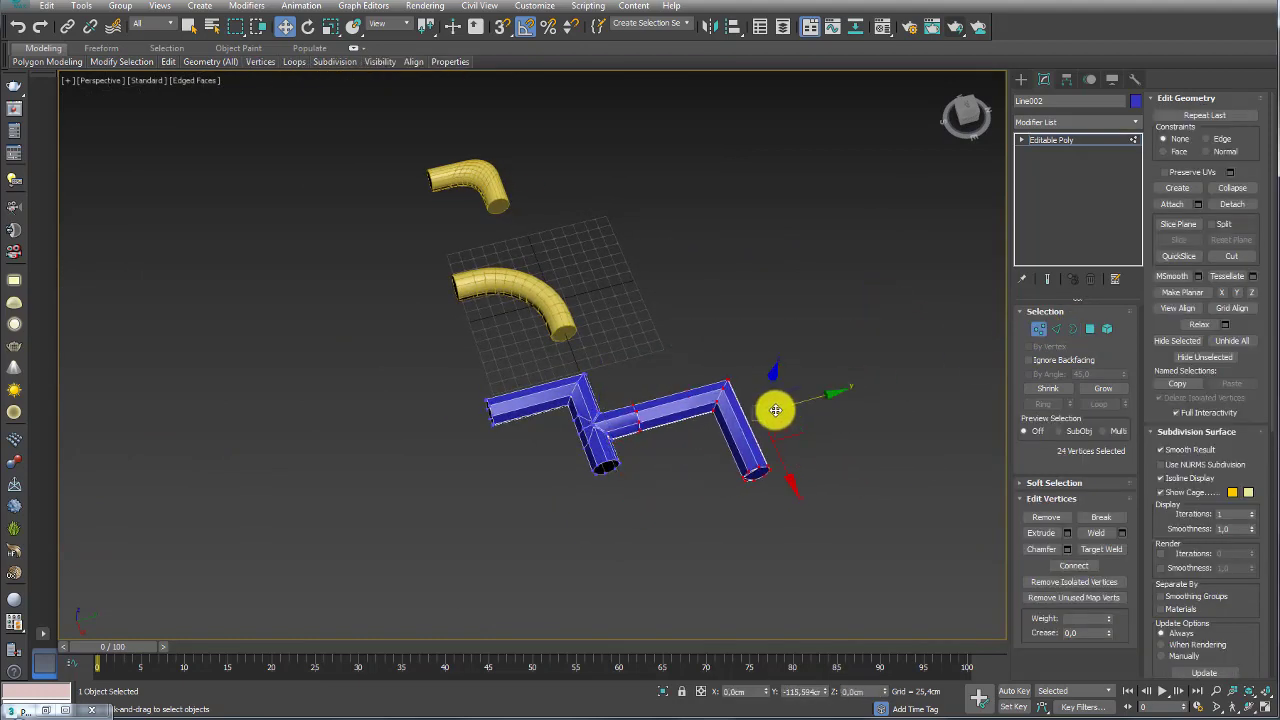
scroll(791, 422, up, 2)
click(1050, 140)
alt+middle_drag(674, 366, 531, 357)
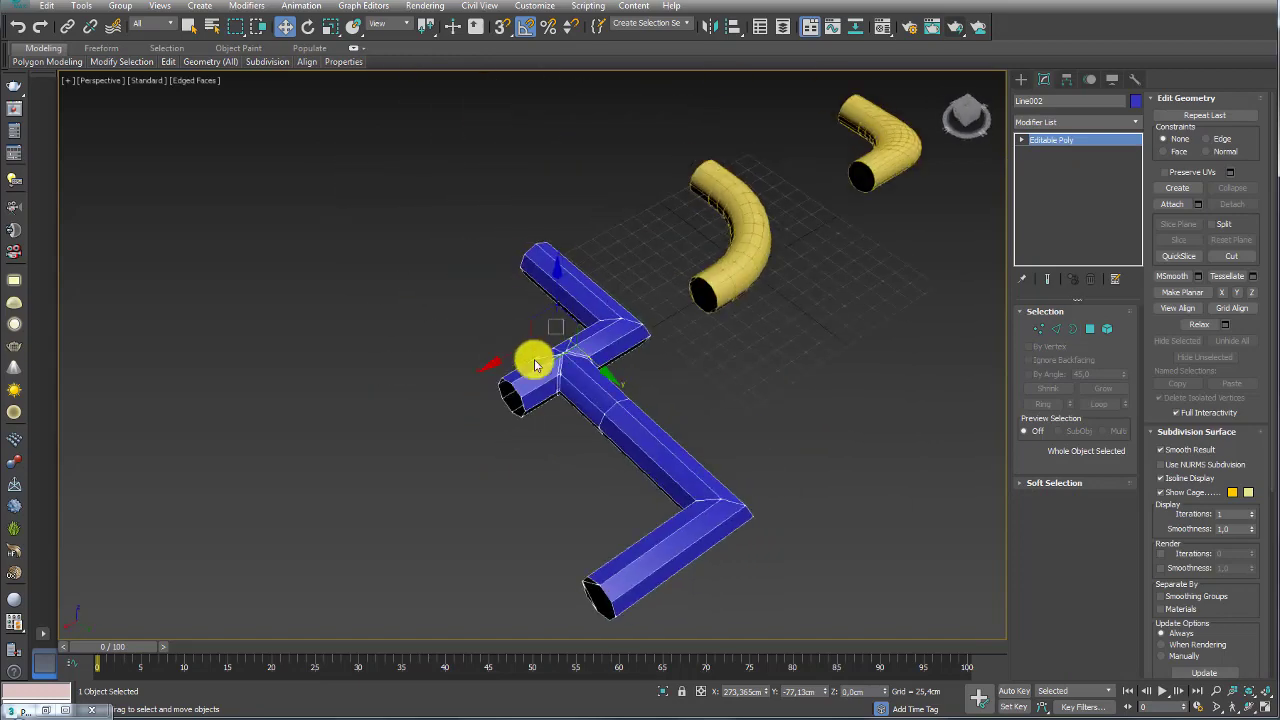
scroll(600, 358, up, 3)
scroll(624, 358, up, 3)
alt+middle_drag(577, 423, 512, 336)
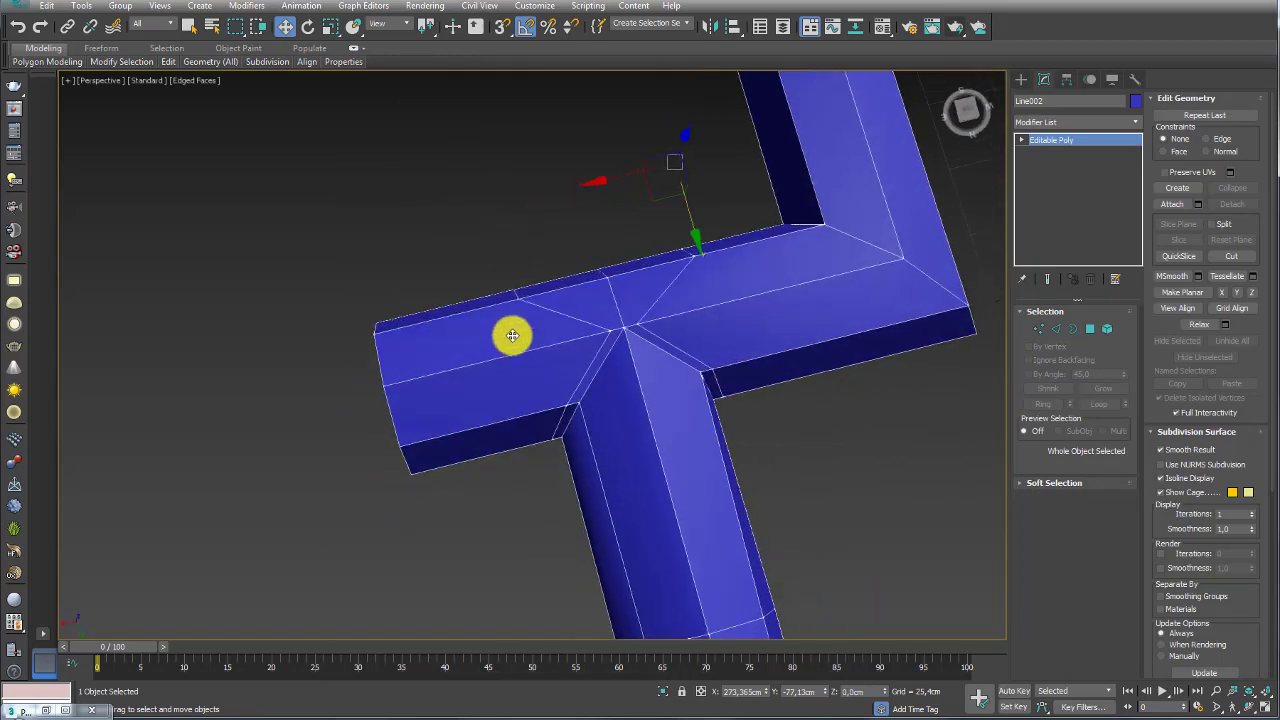
scroll(696, 344, down, 3)
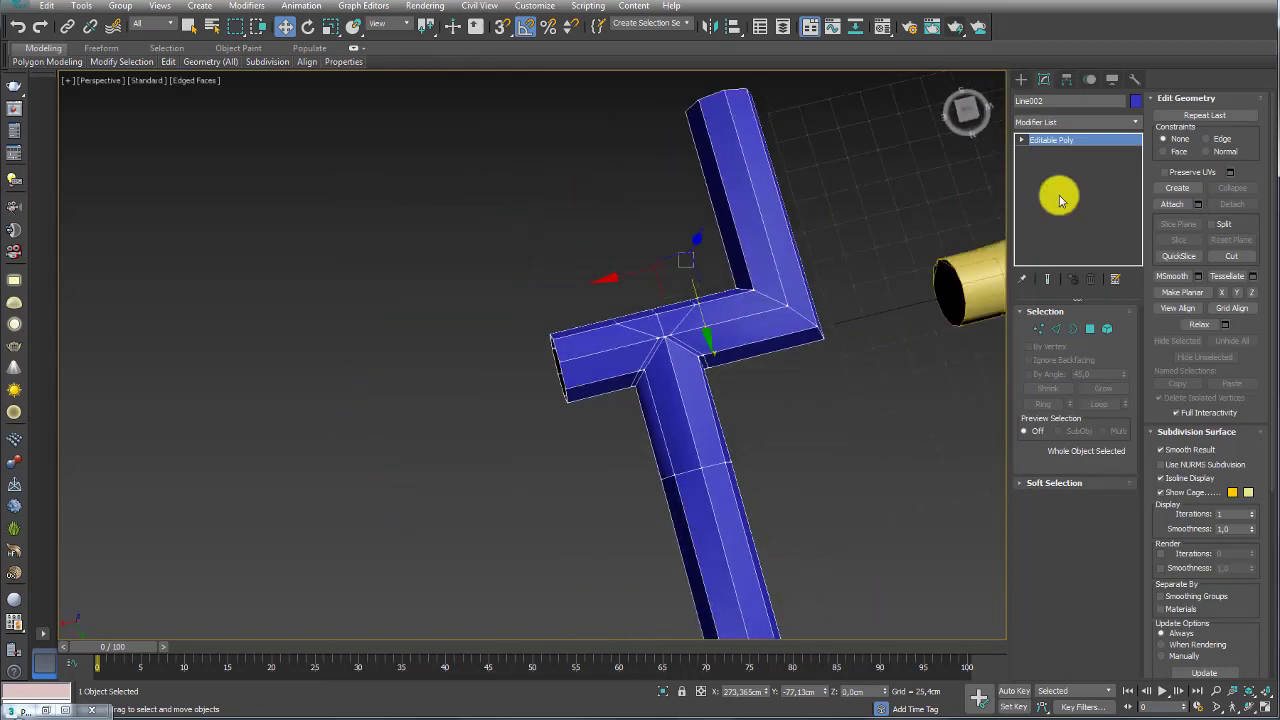
click(1137, 123)
Step: Add a TurboSmooth modifier to the pipe and set Iterations to 3
drag(1137, 163, 1136, 530)
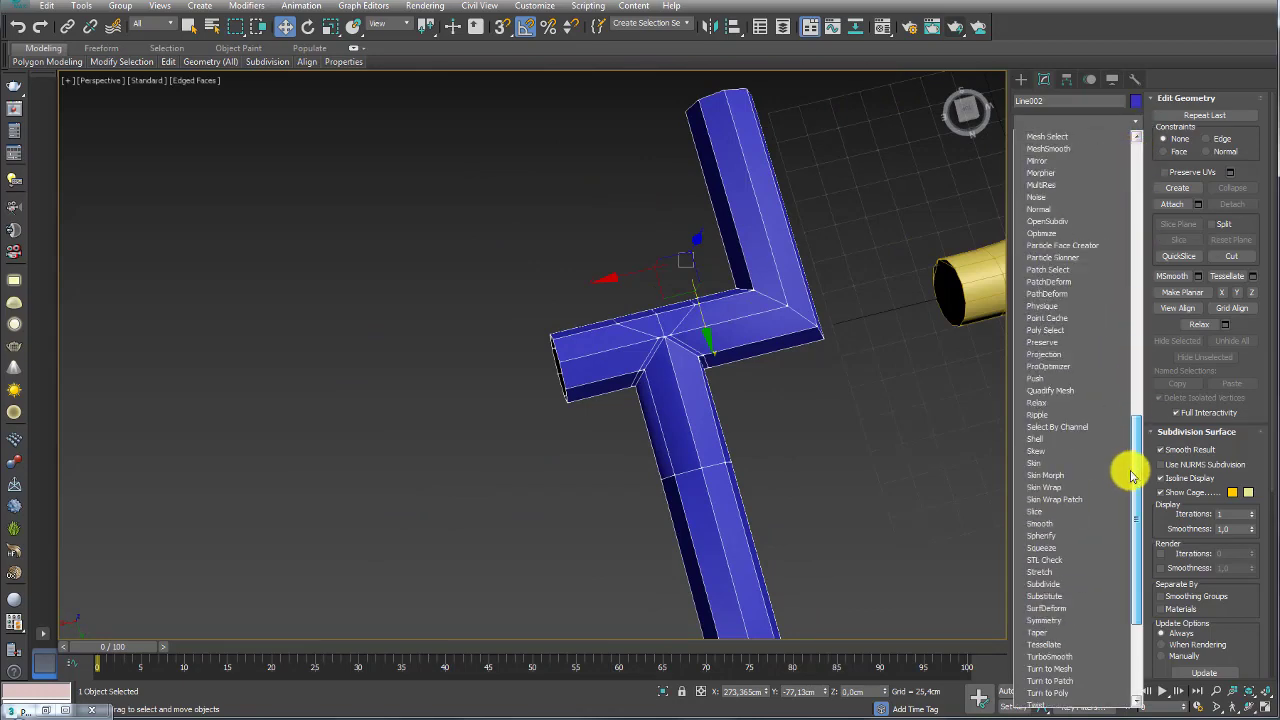
click(1060, 488)
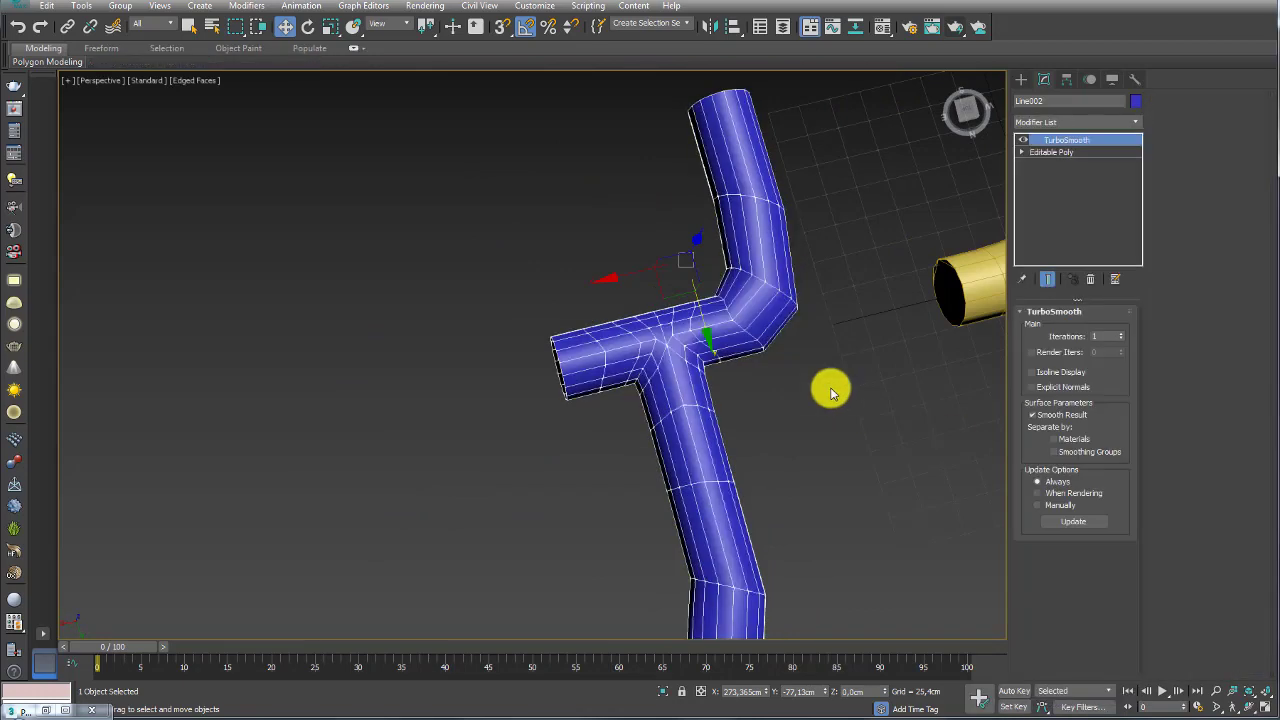
scroll(766, 390, down, 1)
click(1124, 334)
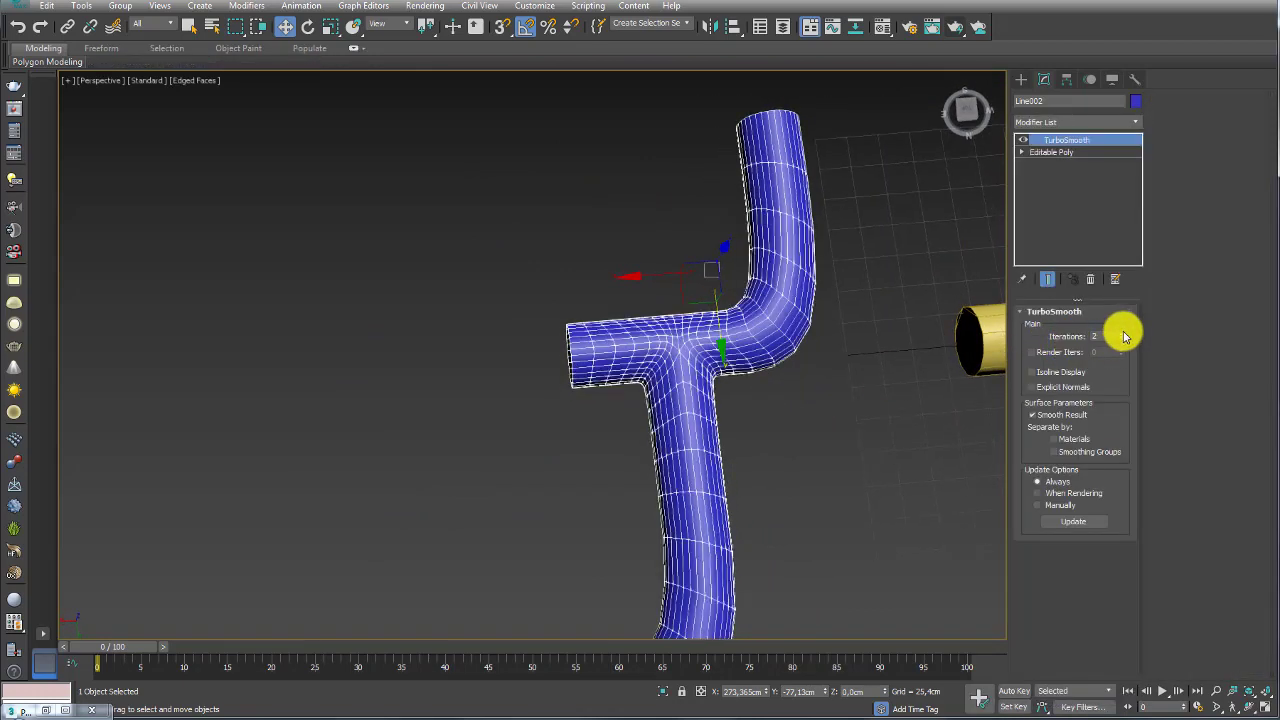
click(1123, 332)
Step: Turn off edged faces to inspect the smooth junction, then reselect Editable Poly in the stack
mouse_move(780, 351)
alt+middle_down()
mouse_move(837, 351)
mouse_move(691, 386)
mouse_move(709, 340)
alt+middle_up()
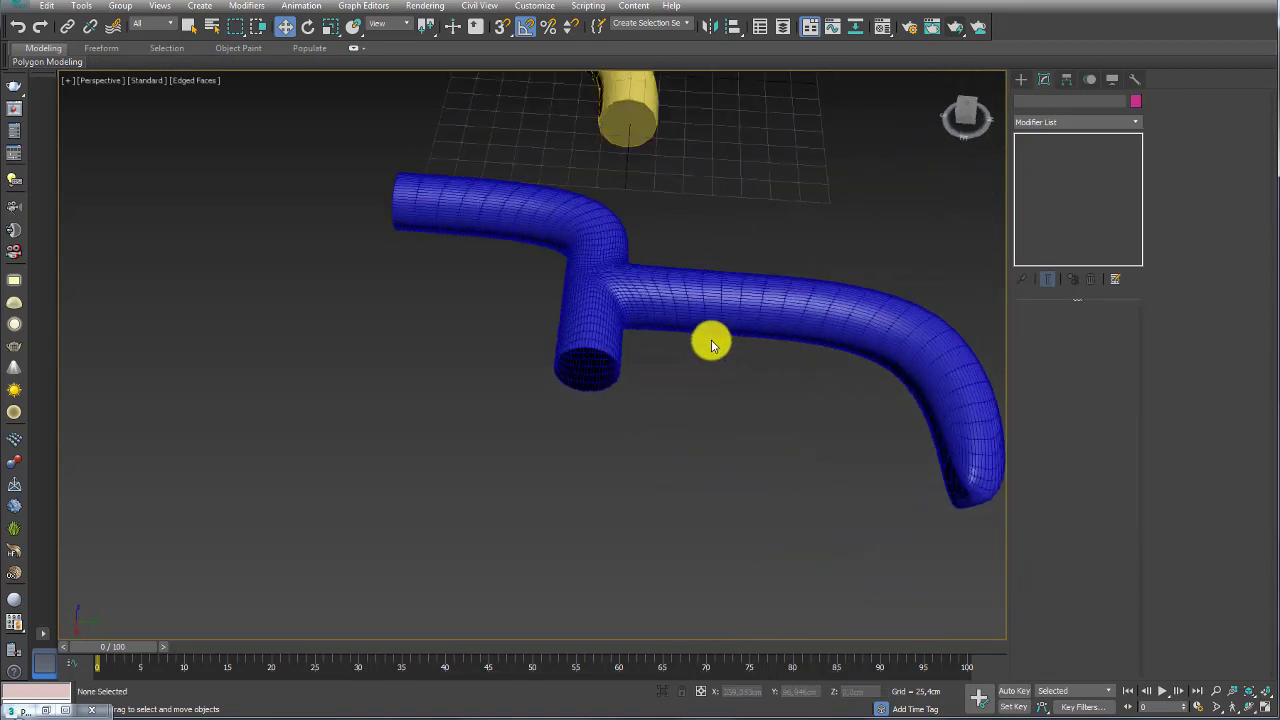
scroll(591, 277, up, 4)
scroll(571, 263, up, 2)
key(F4)
click(573, 267)
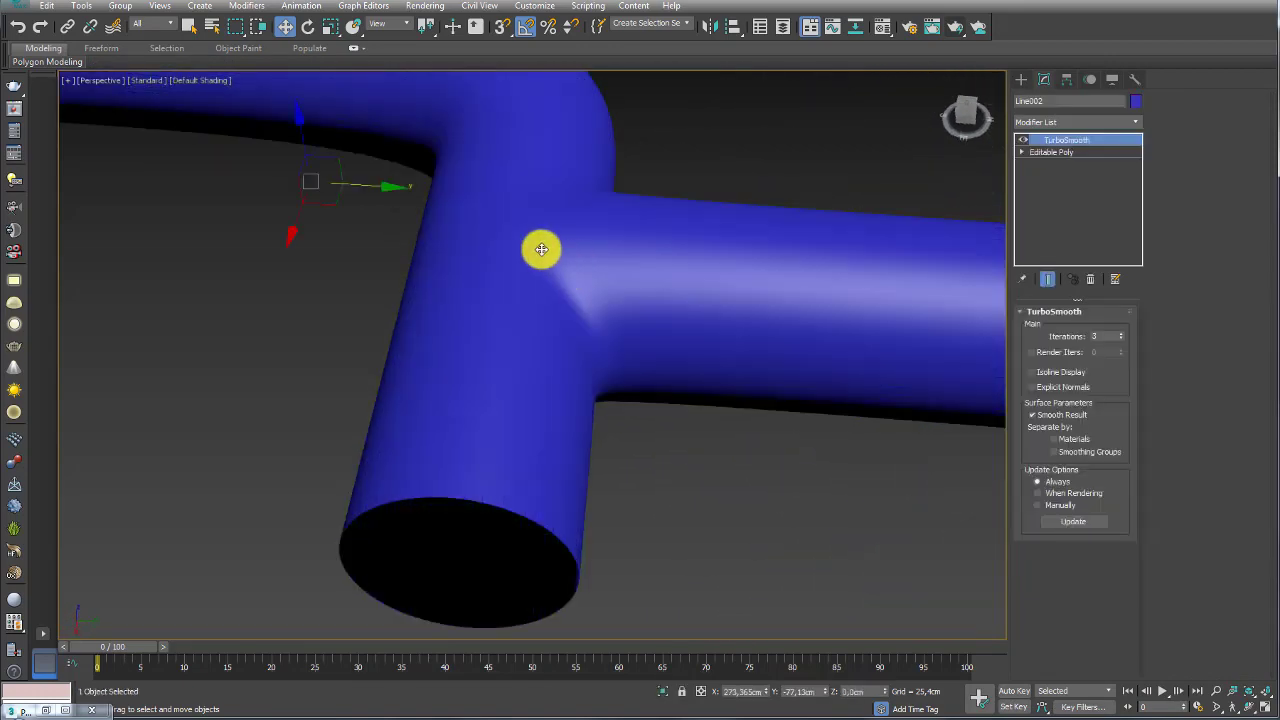
mouse_move(537, 249)
alt+middle_down()
mouse_move(554, 343)
mouse_move(509, 289)
mouse_move(580, 77)
alt+middle_up()
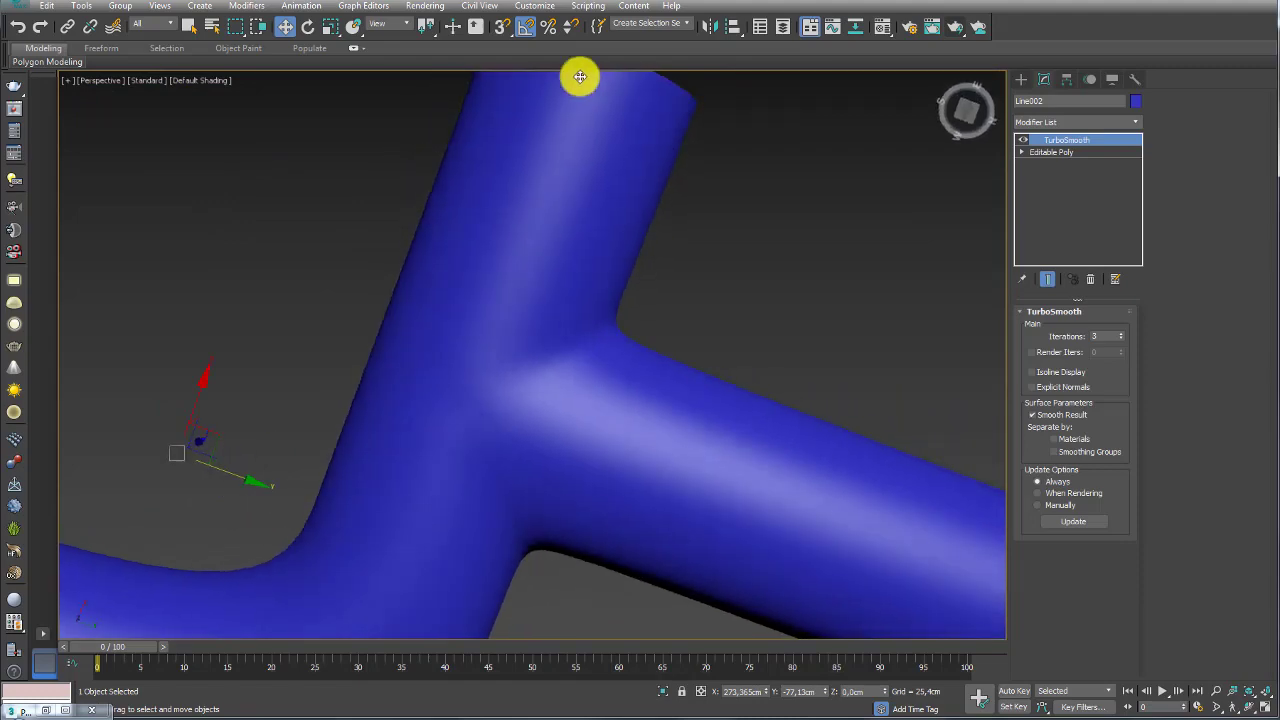
alt+middle_drag(690, 280, 634, 477)
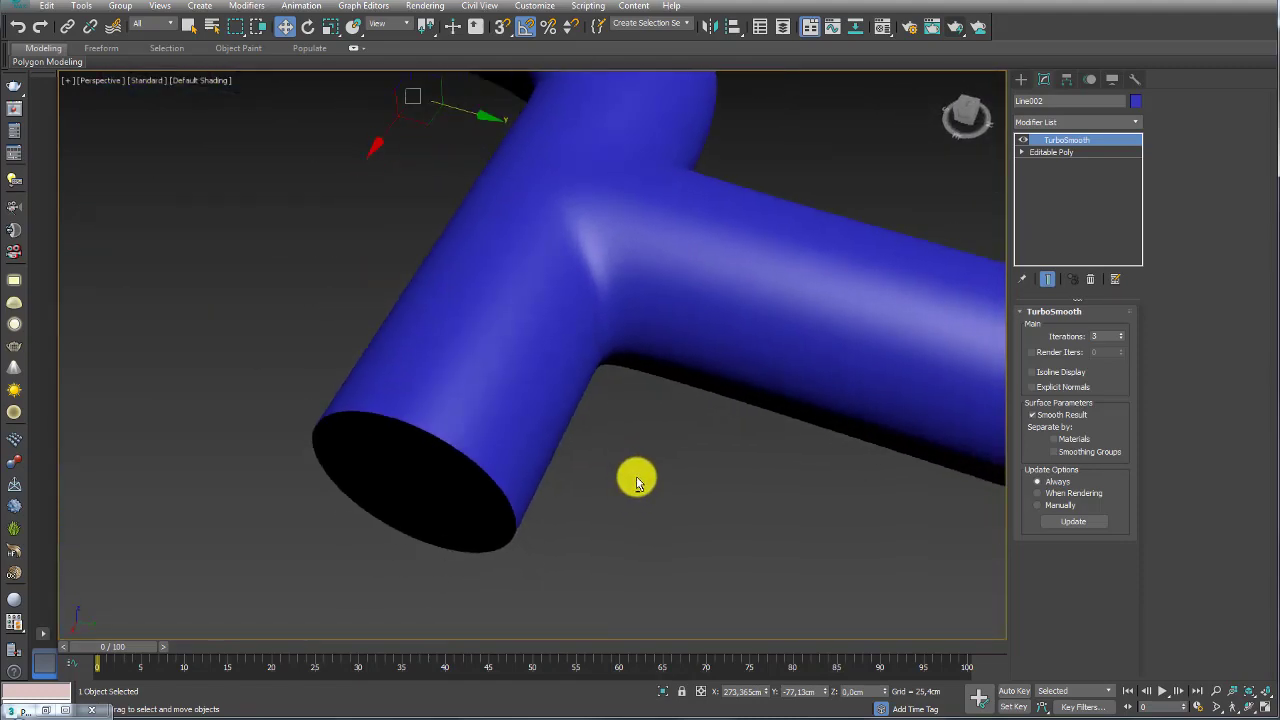
click(1055, 151)
scroll(807, 200, down, 5)
alt+middle_drag(729, 337, 698, 394)
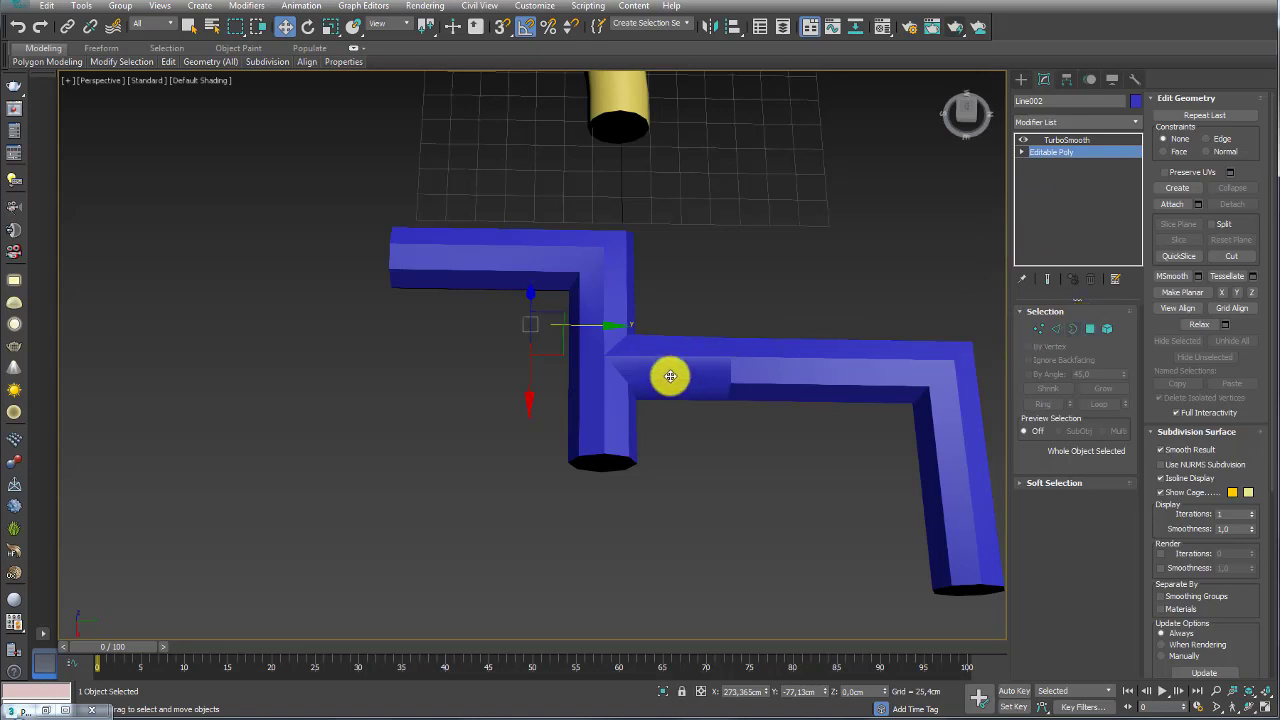
Step: Select the pipe body polygons, invert the selection with Ctrl+I, and delete the extra end polygons
click(1089, 330)
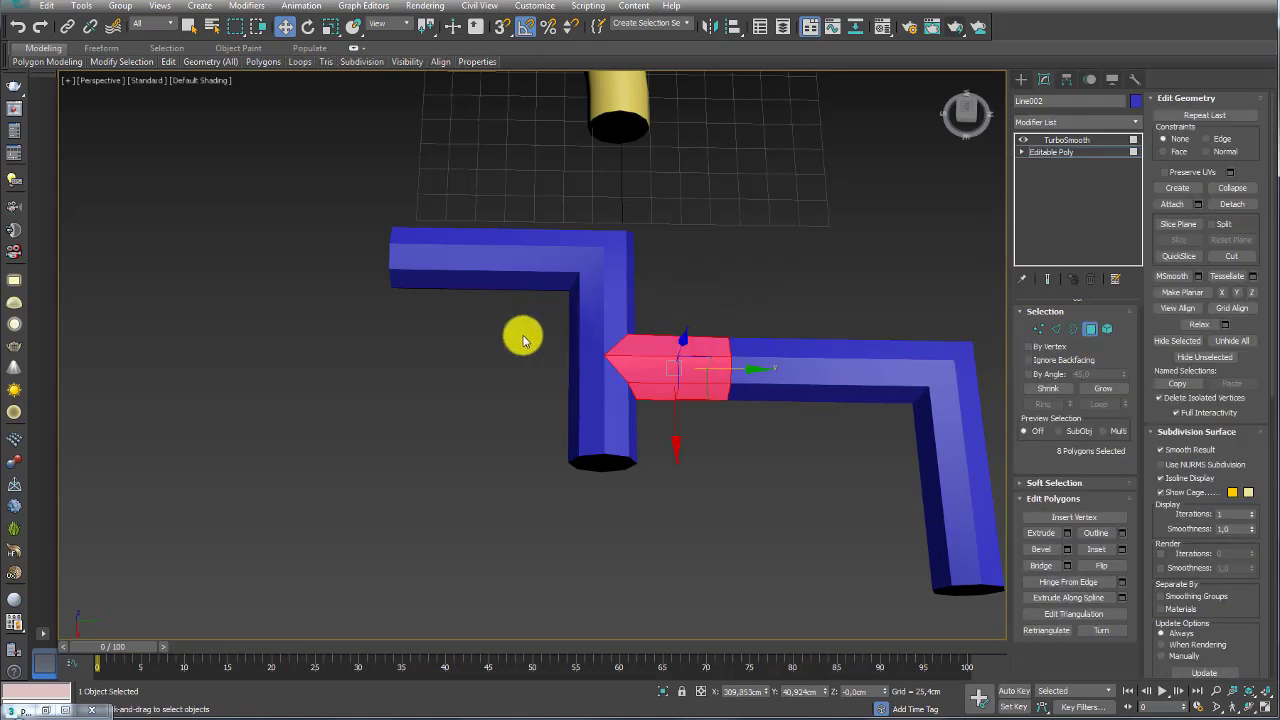
drag(693, 520, 693, 519)
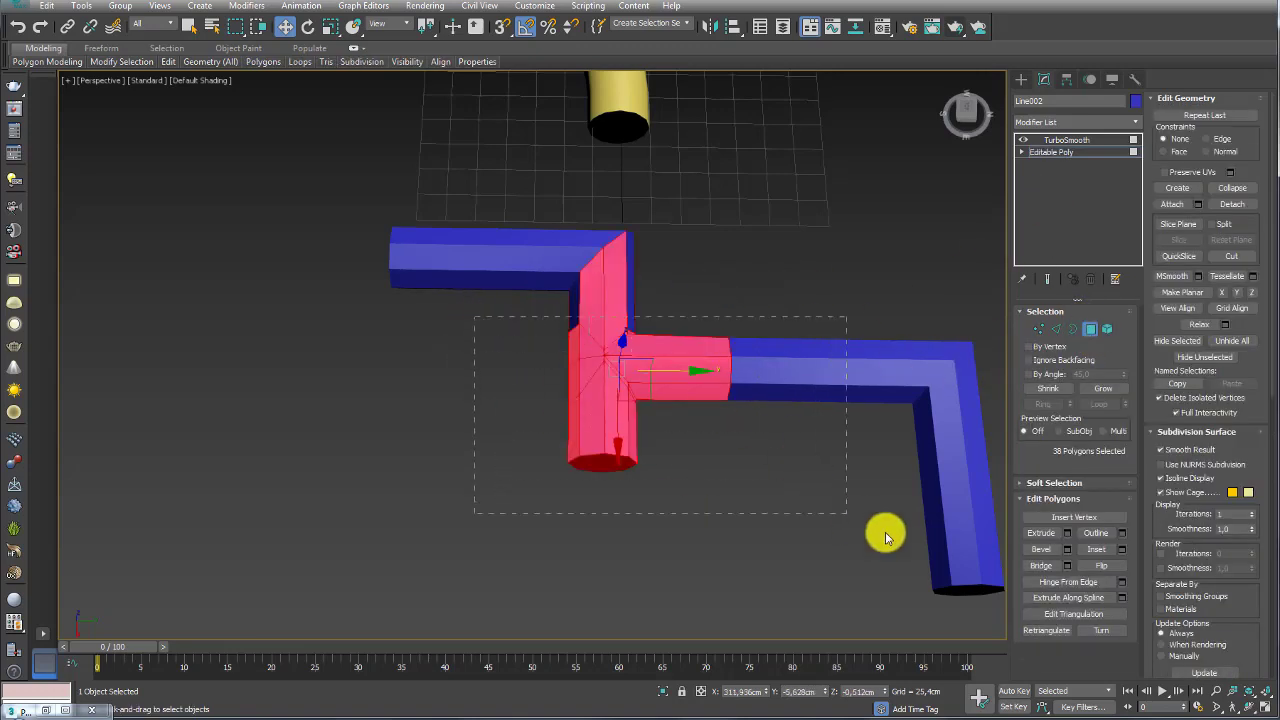
drag(885, 537, 997, 591)
alt+middle_drag(863, 508, 800, 407)
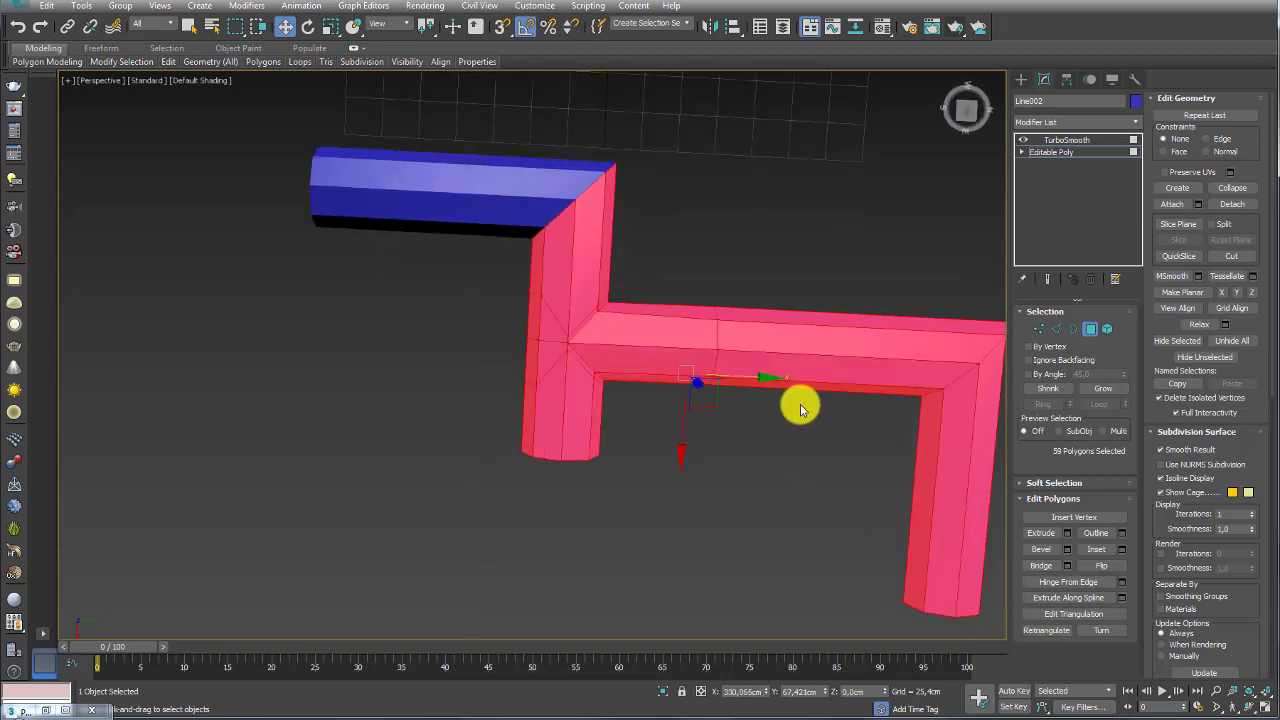
key(ctrl+i)
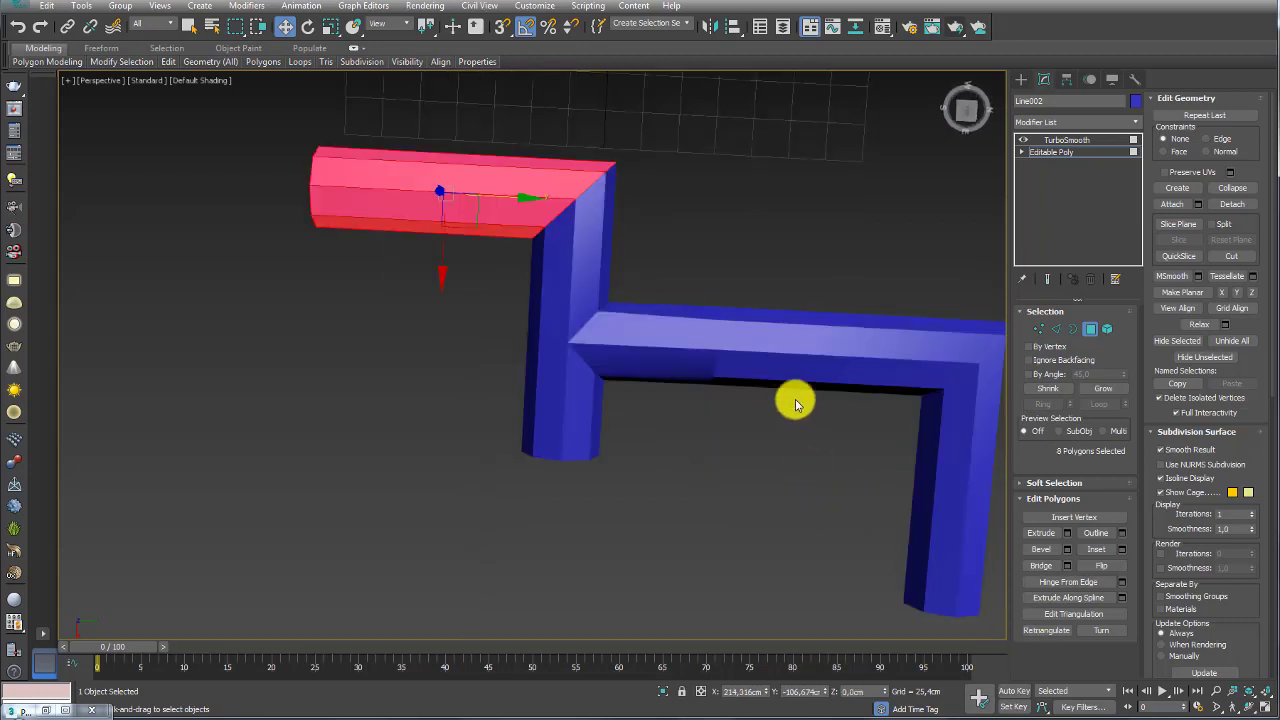
key(Delete)
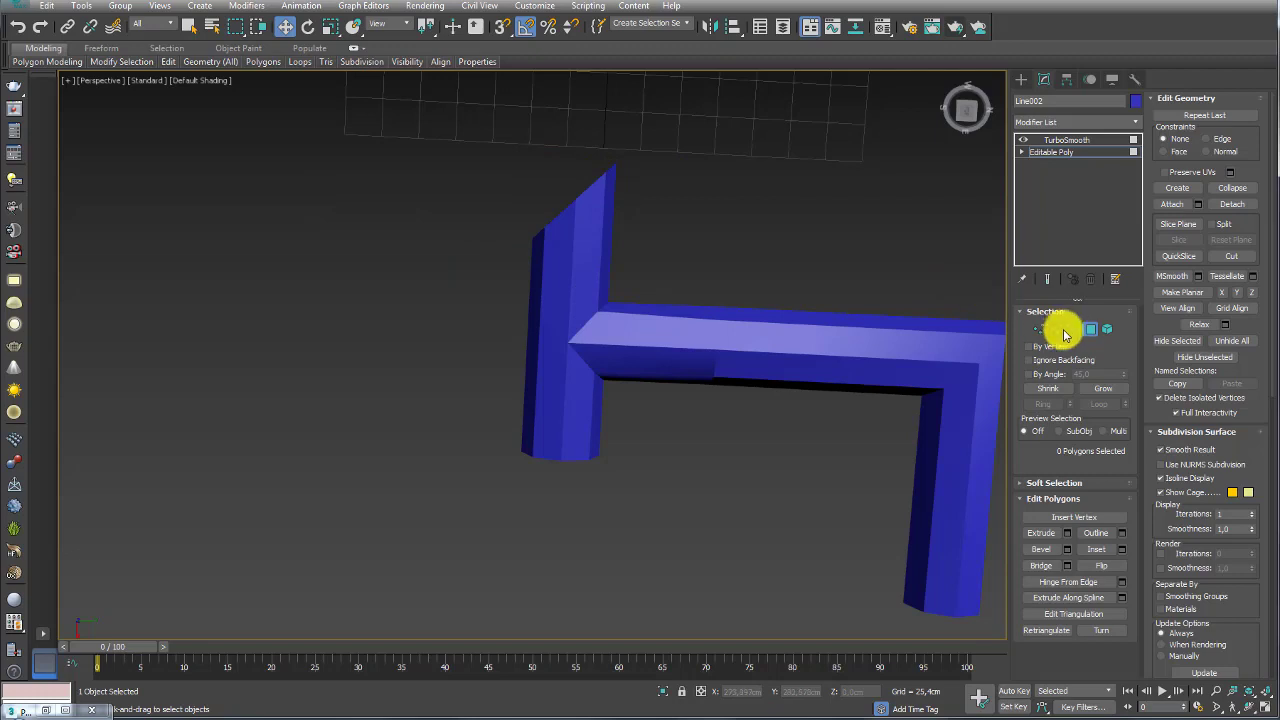
Step: Scale the border of the top opening flat on X
click(1072, 329)
drag(714, 157, 583, 223)
alt+middle_drag(583, 223, 605, 247)
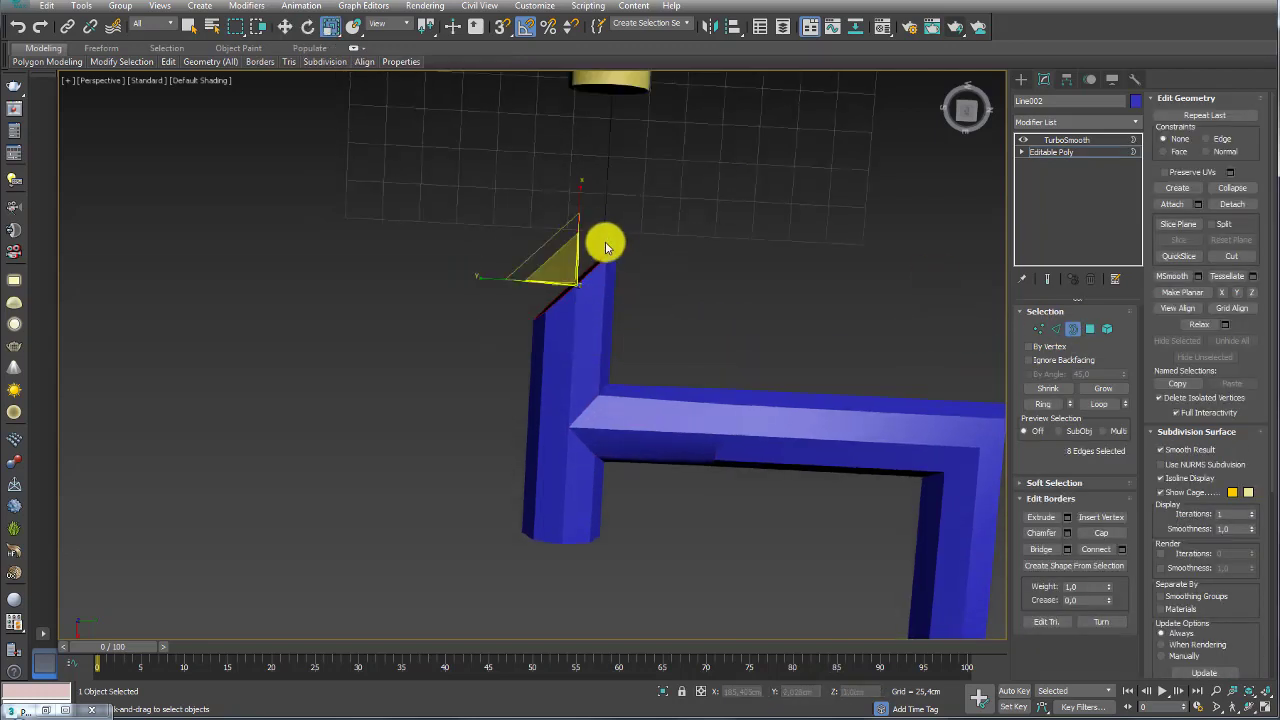
drag(605, 247, 580, 206)
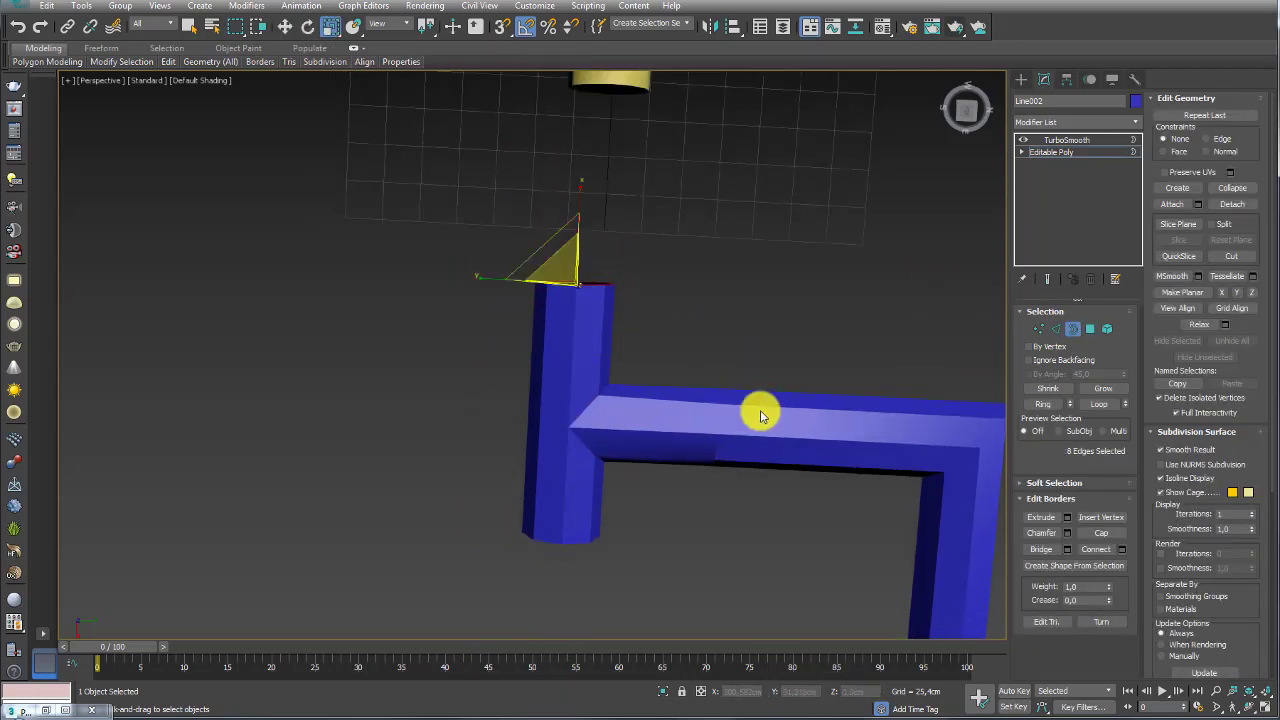
click(1066, 155)
mouse_move(850, 230)
alt+middle_down()
mouse_move(734, 263)
mouse_move(583, 137)
alt+middle_up()
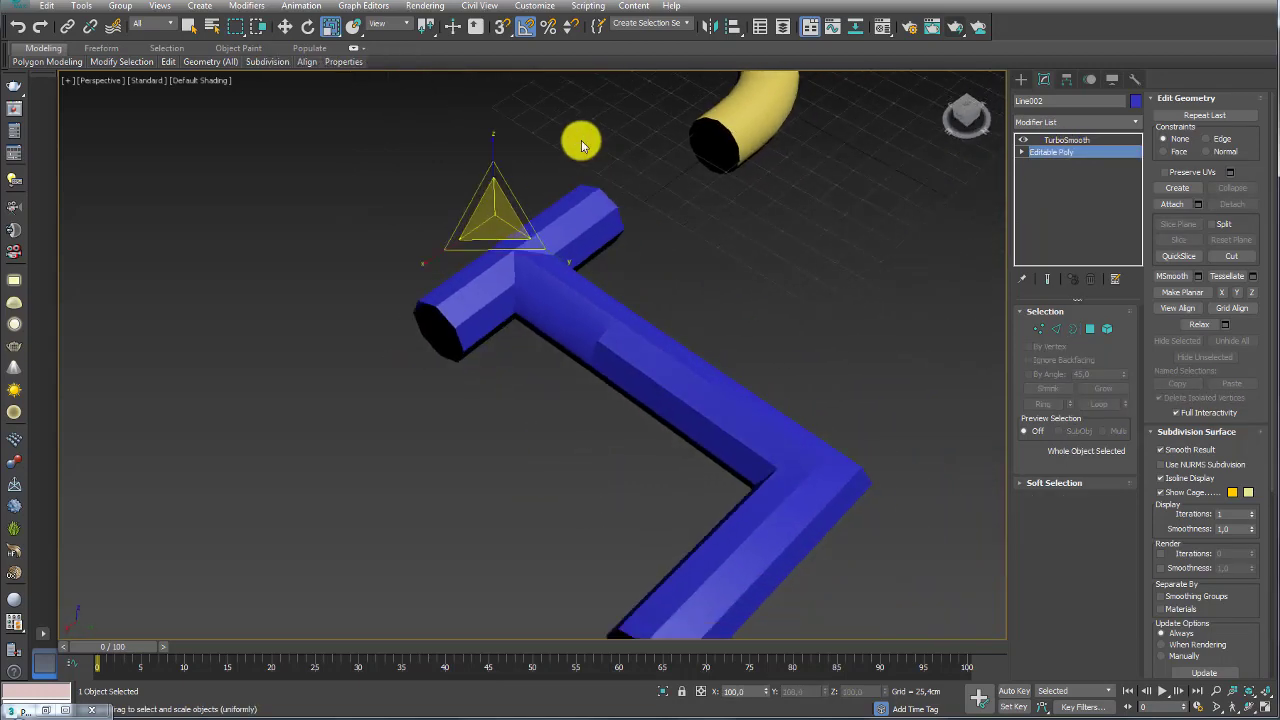
Step: Preview the TurboSmooth result with edged faces shown over the shading
click(1068, 141)
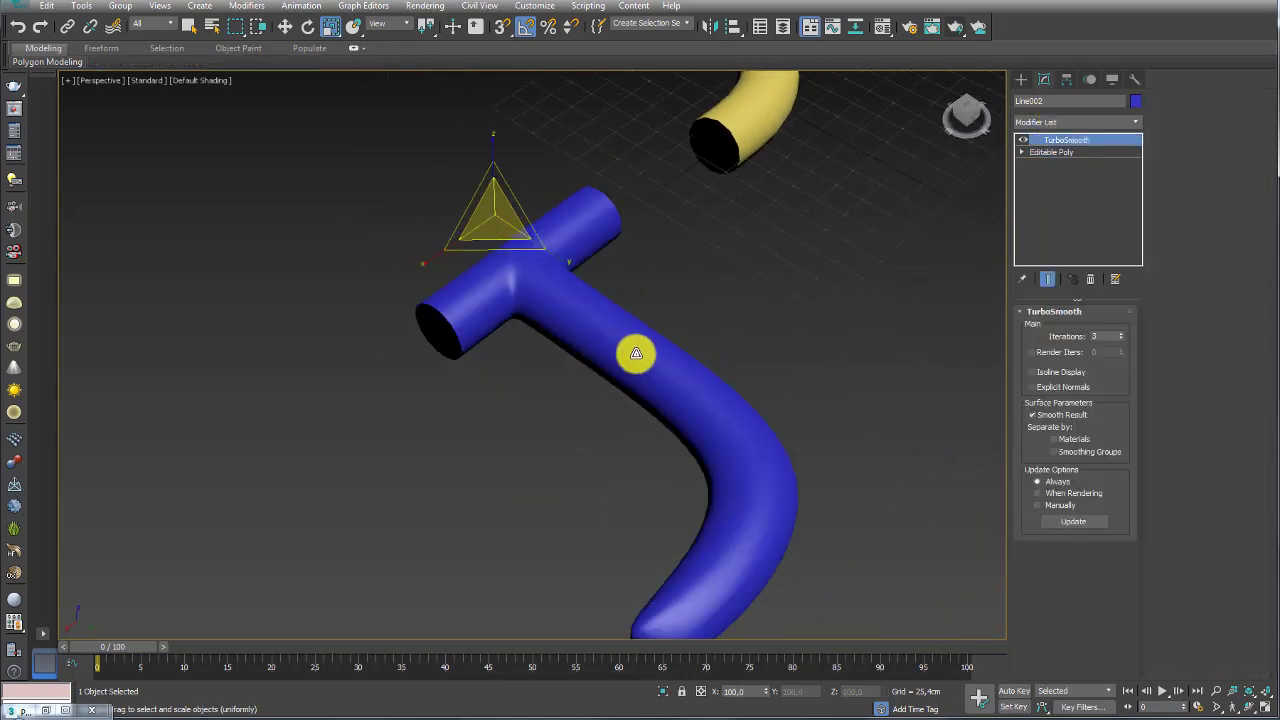
mouse_move(636, 353)
alt+middle_down()
mouse_move(769, 349)
mouse_move(703, 332)
alt+middle_up()
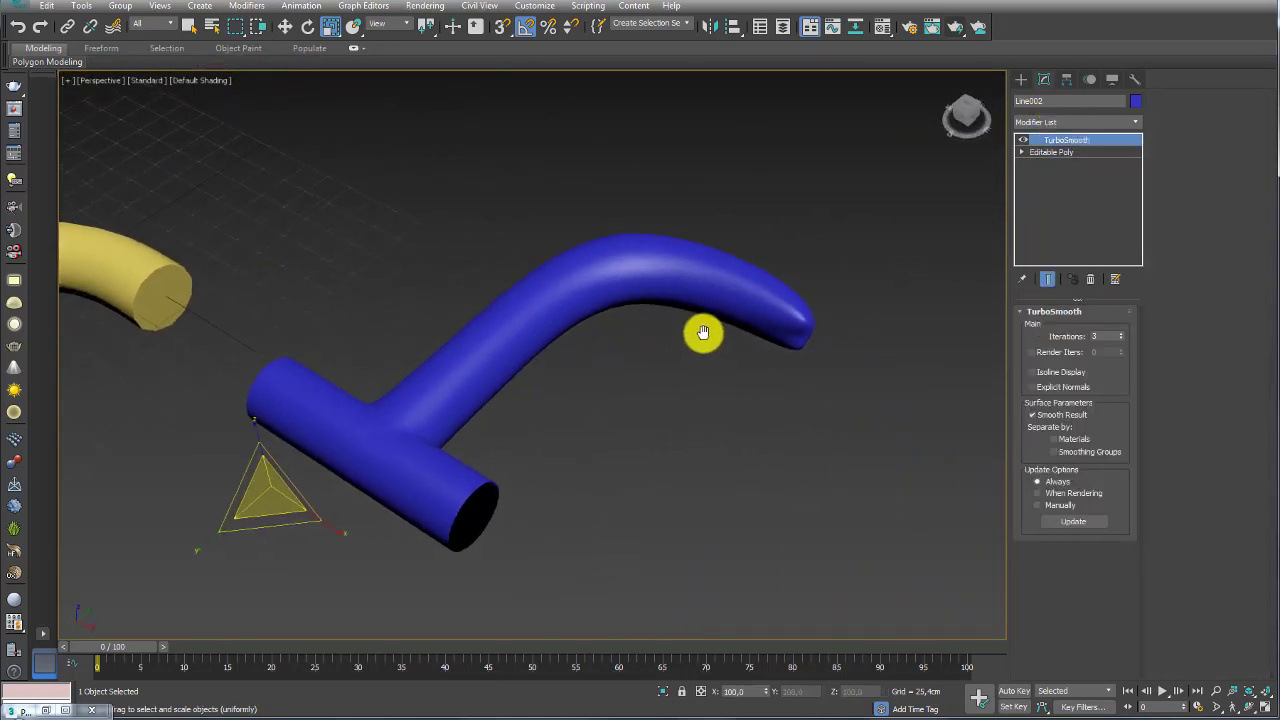
key(F4)
scroll(734, 340, up, 3)
scroll(674, 326, up, 4)
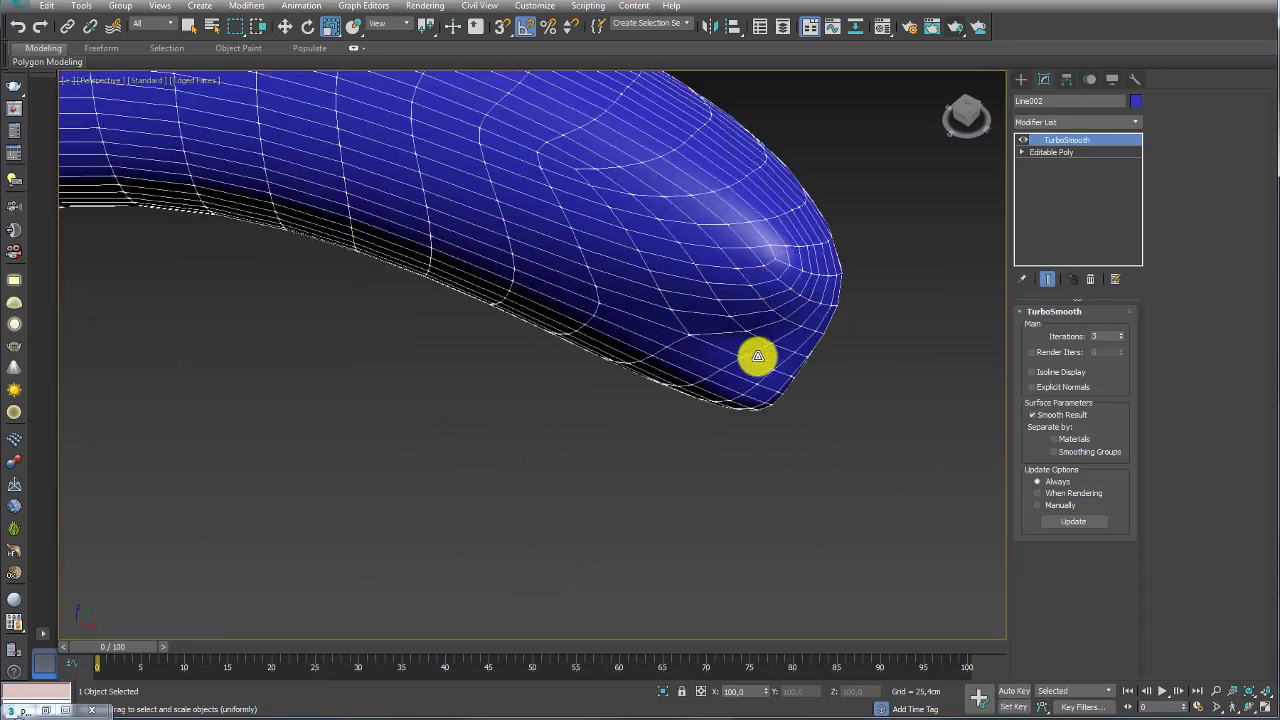
Step: Delete the bent end's cap polygon in the Editable Poly to open that end
click(1062, 153)
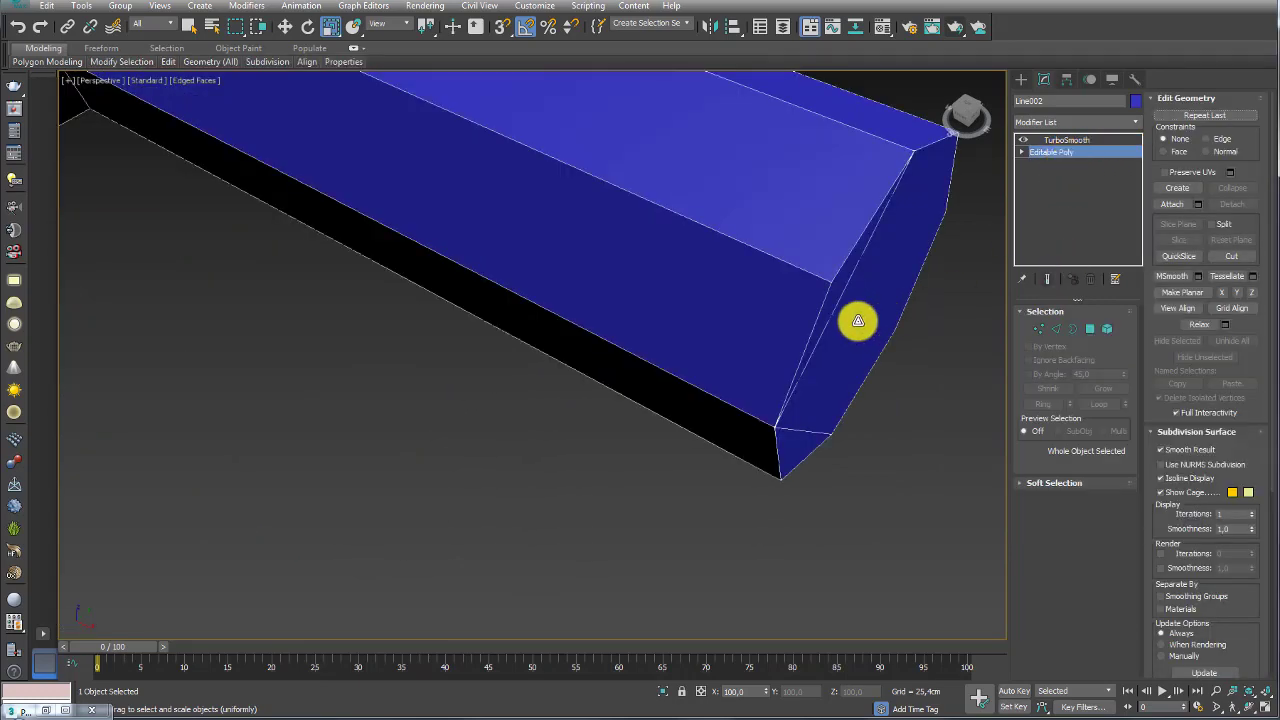
scroll(830, 340, down, 3)
scroll(800, 338, down, 3)
scroll(644, 318, up, 3)
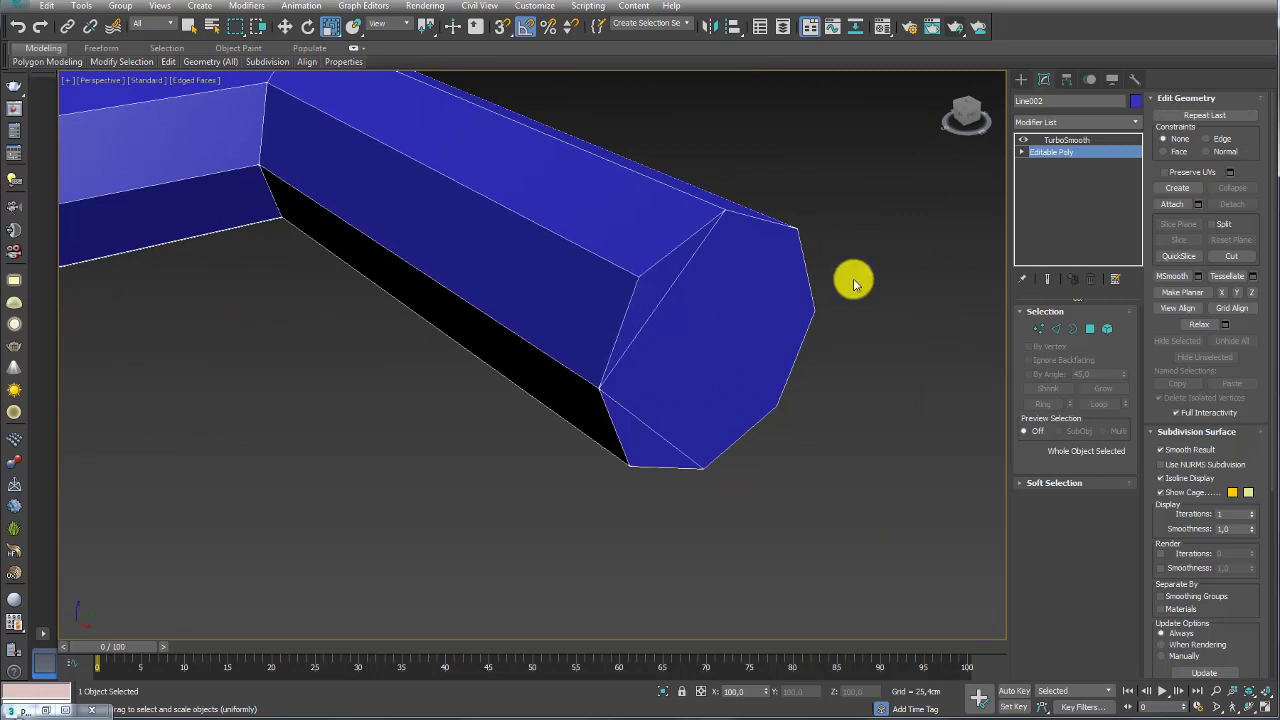
click(1090, 329)
click(635, 317)
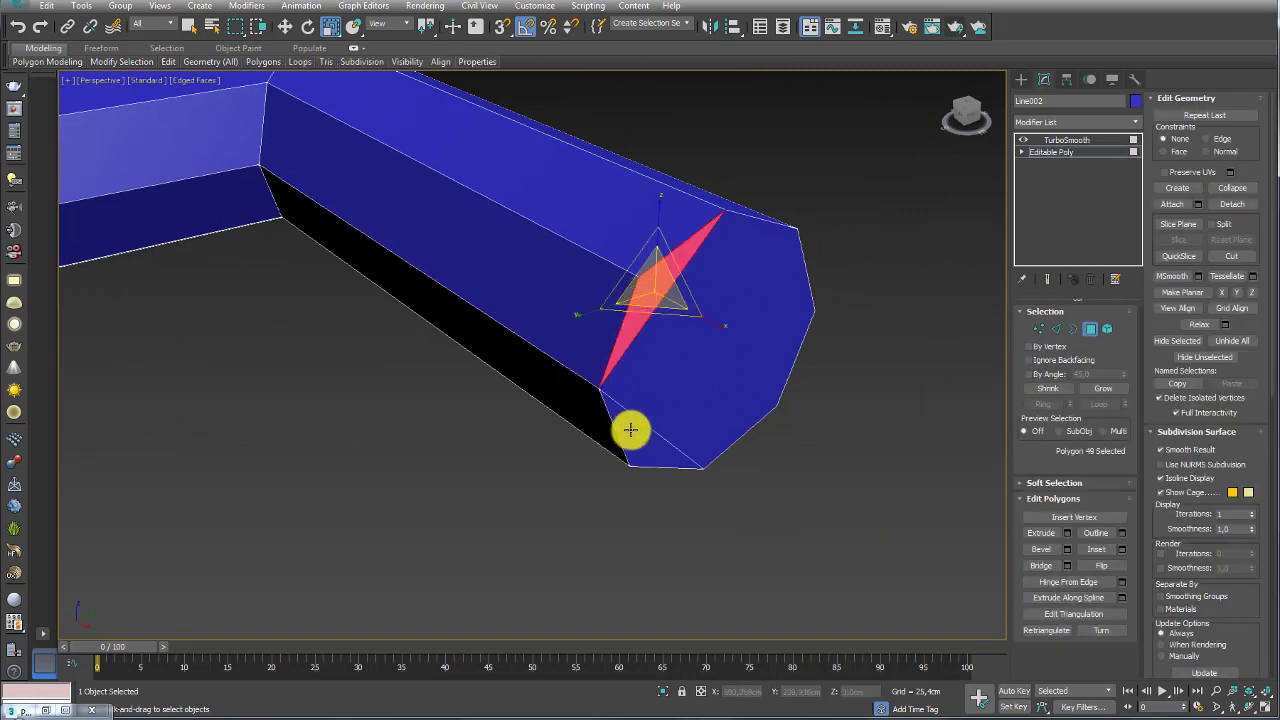
click(675, 400)
key(Delete)
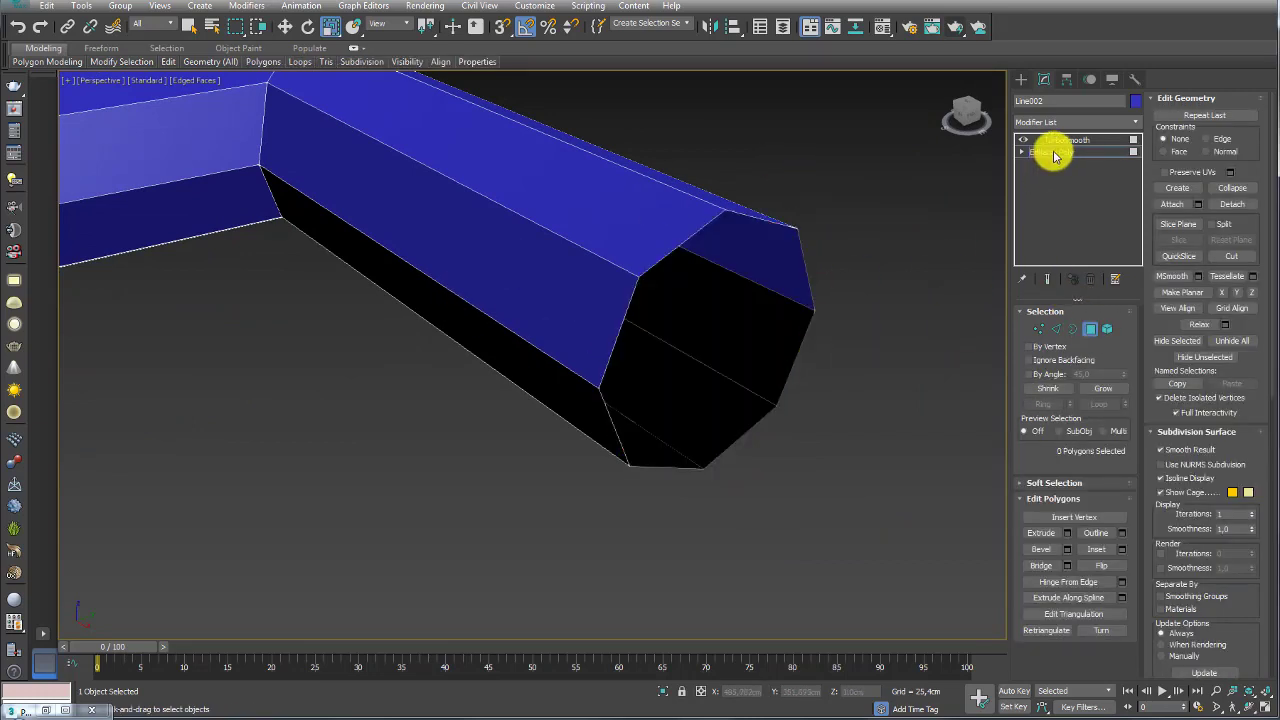
Step: Enable Isoline Display on TurboSmooth, then return to the Editable Poly base
click(1060, 140)
scroll(737, 229, down, 5)
mouse_move(726, 254)
alt+middle_down()
mouse_move(753, 343)
mouse_move(1015, 381)
alt+middle_up()
click(1048, 374)
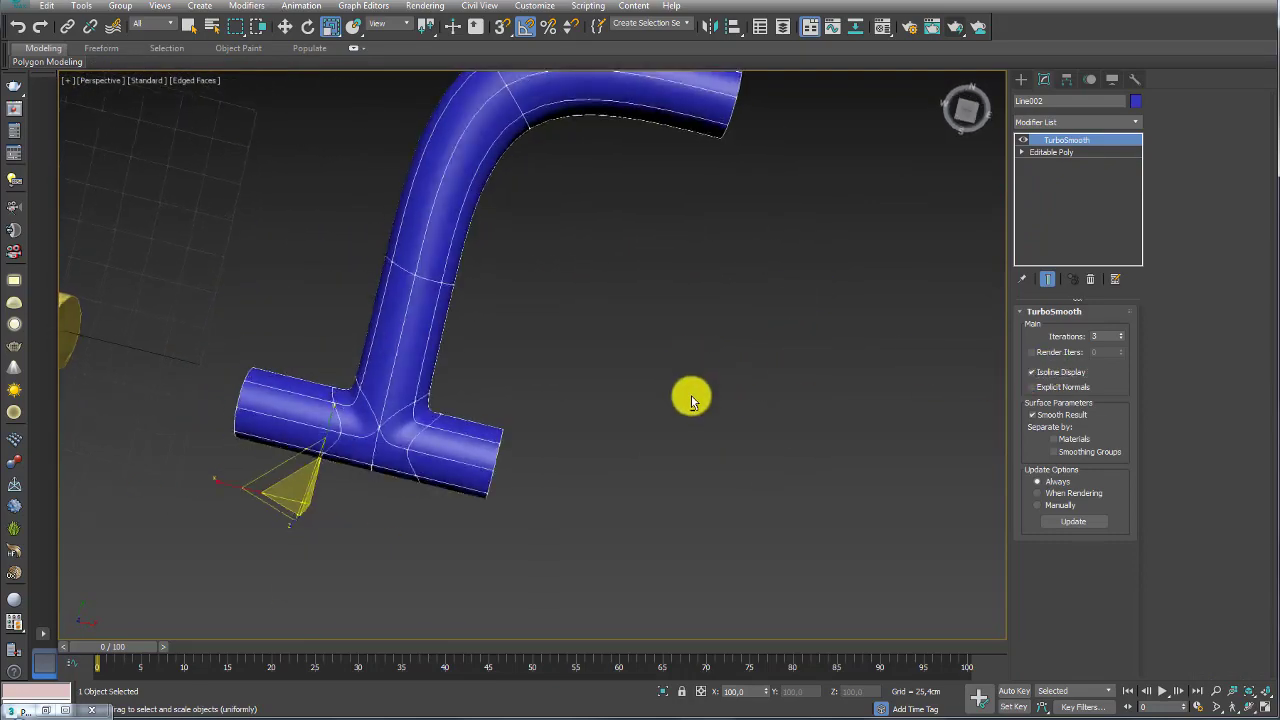
mouse_move(686, 391)
alt+middle_down()
mouse_move(623, 343)
mouse_move(610, 249)
mouse_move(603, 347)
alt+middle_up()
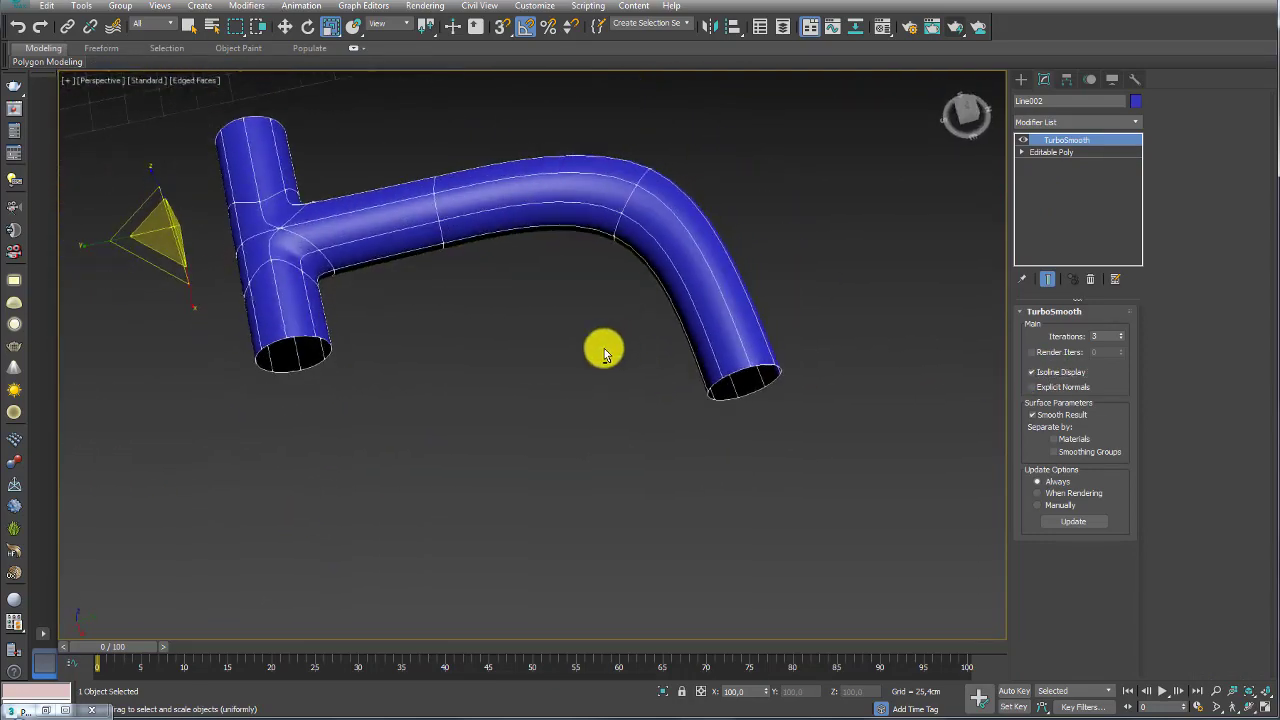
click(1030, 150)
alt+middle_drag(689, 237, 580, 366)
scroll(405, 314, up, 5)
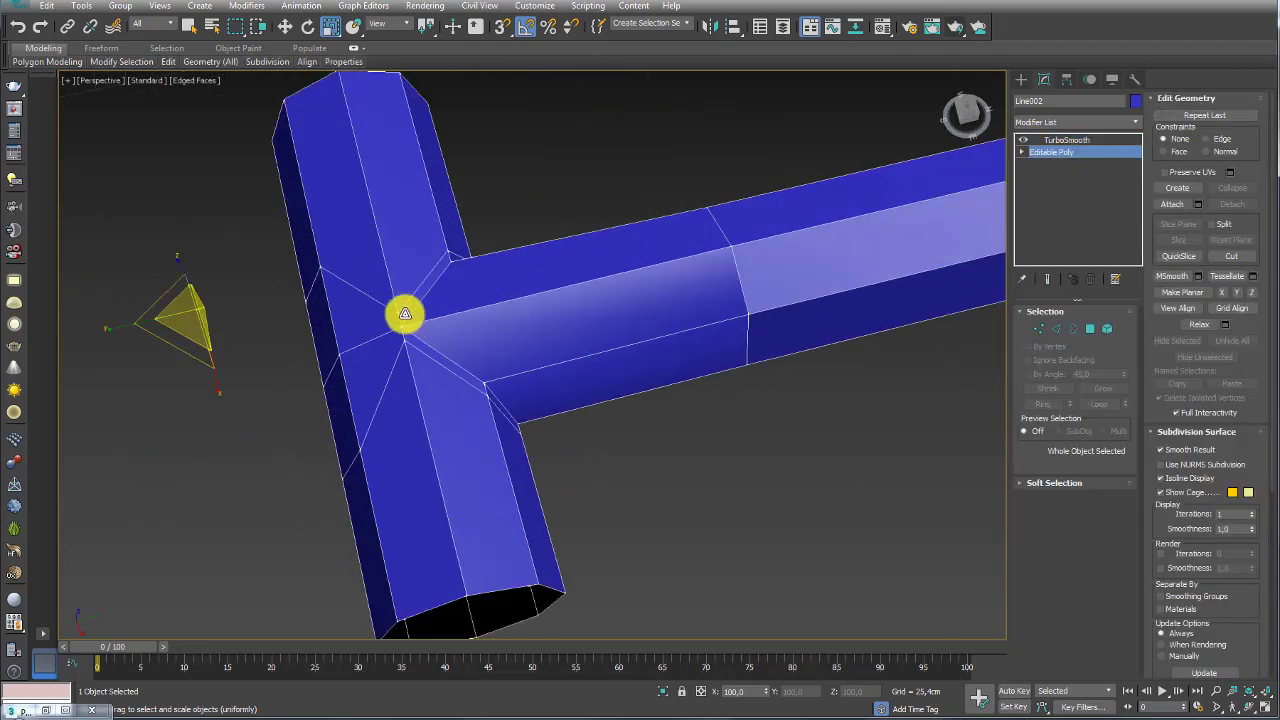
scroll(668, 359, down, 5)
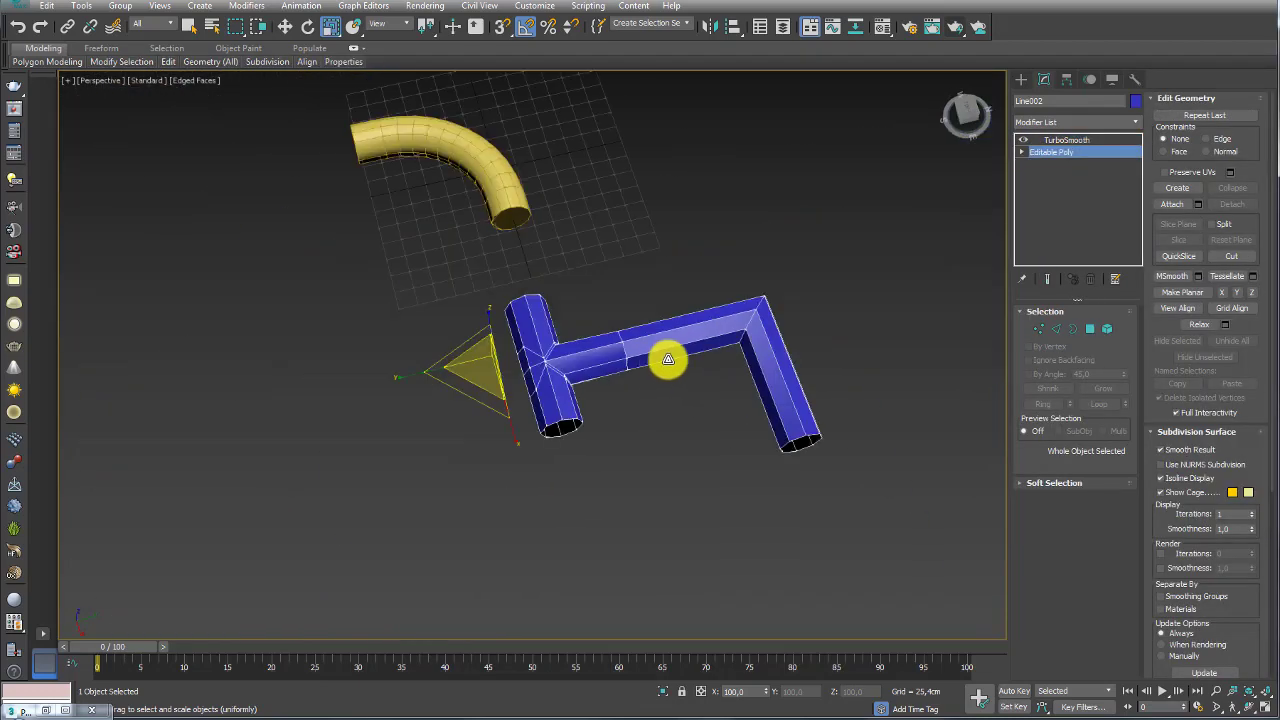
key(1)
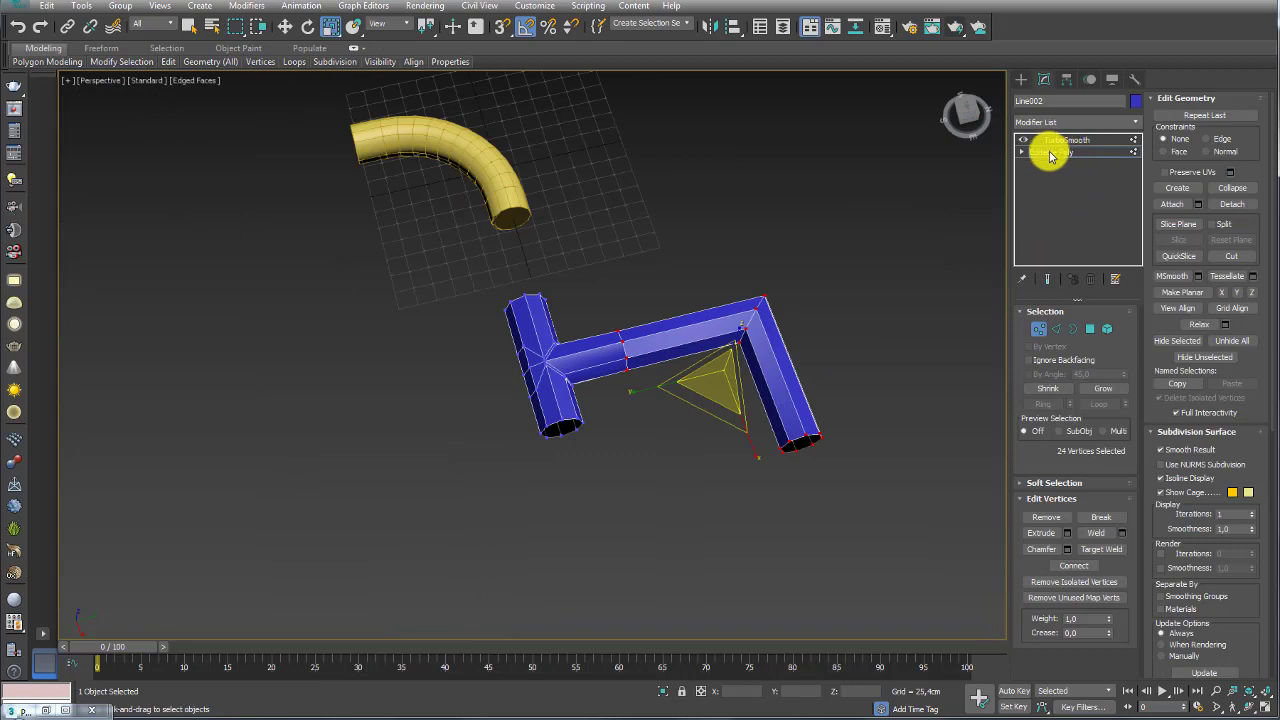
click(1050, 155)
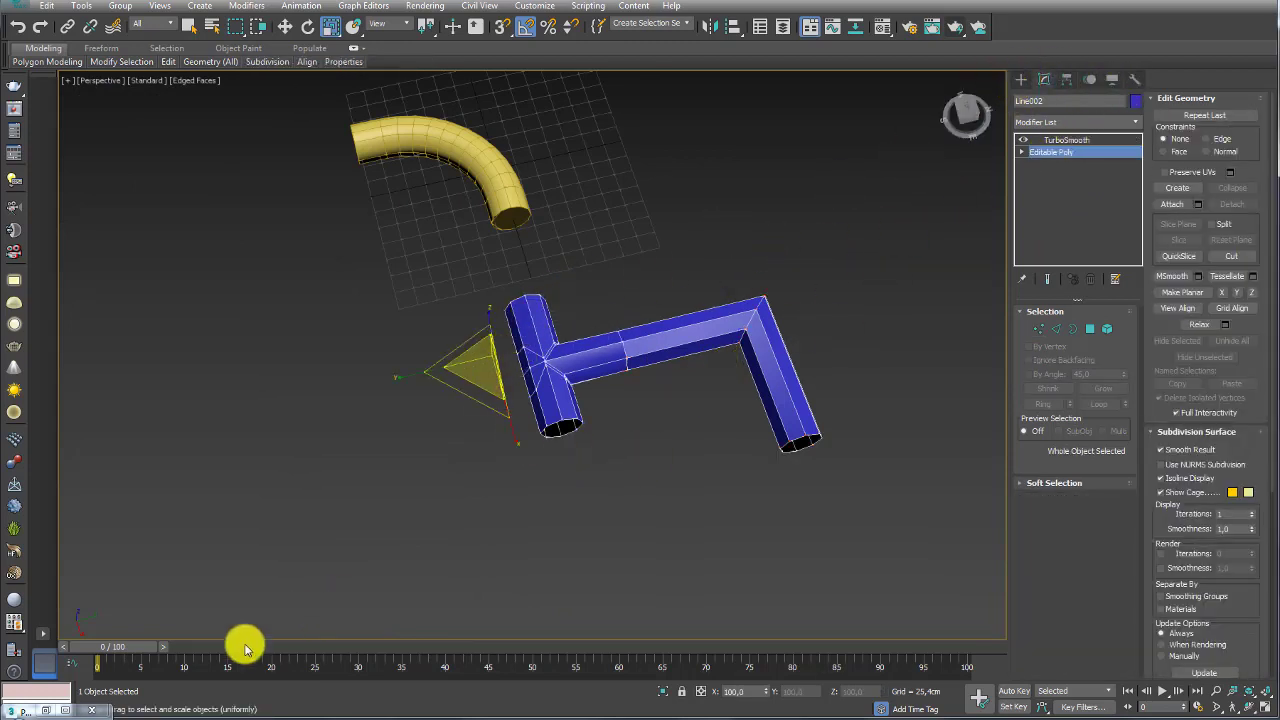
click(155, 718)
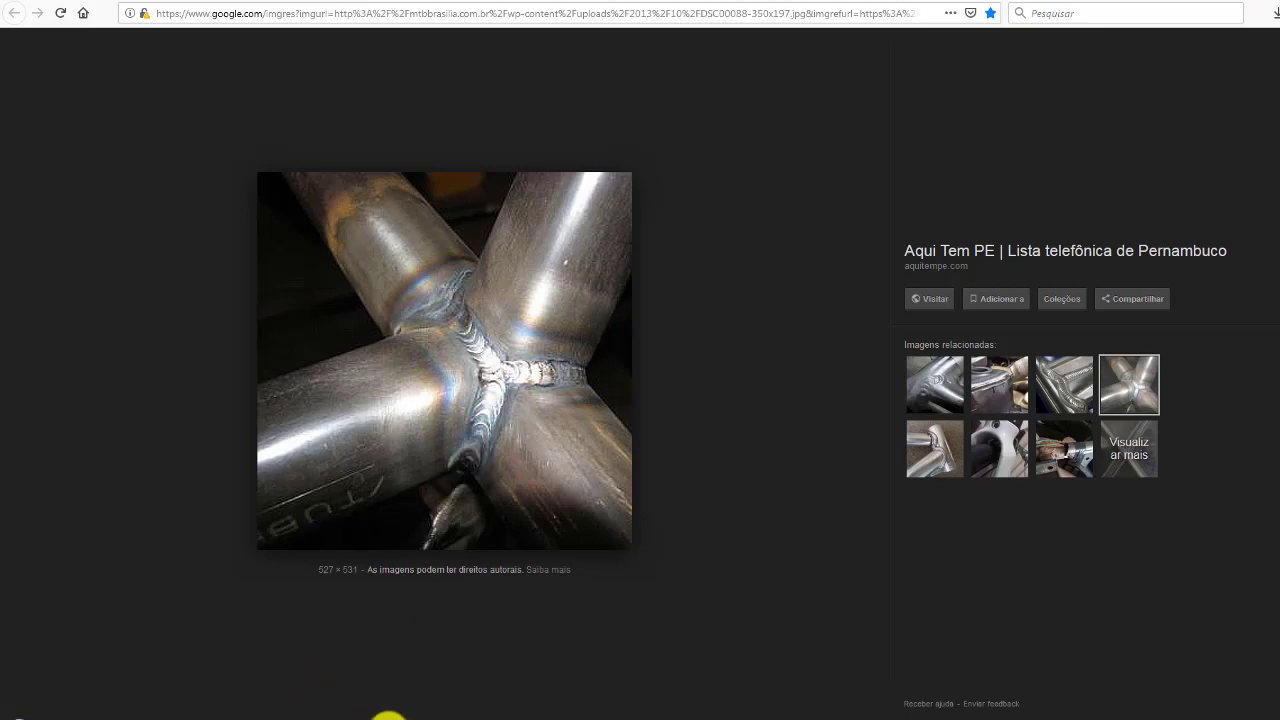
click(246, 716)
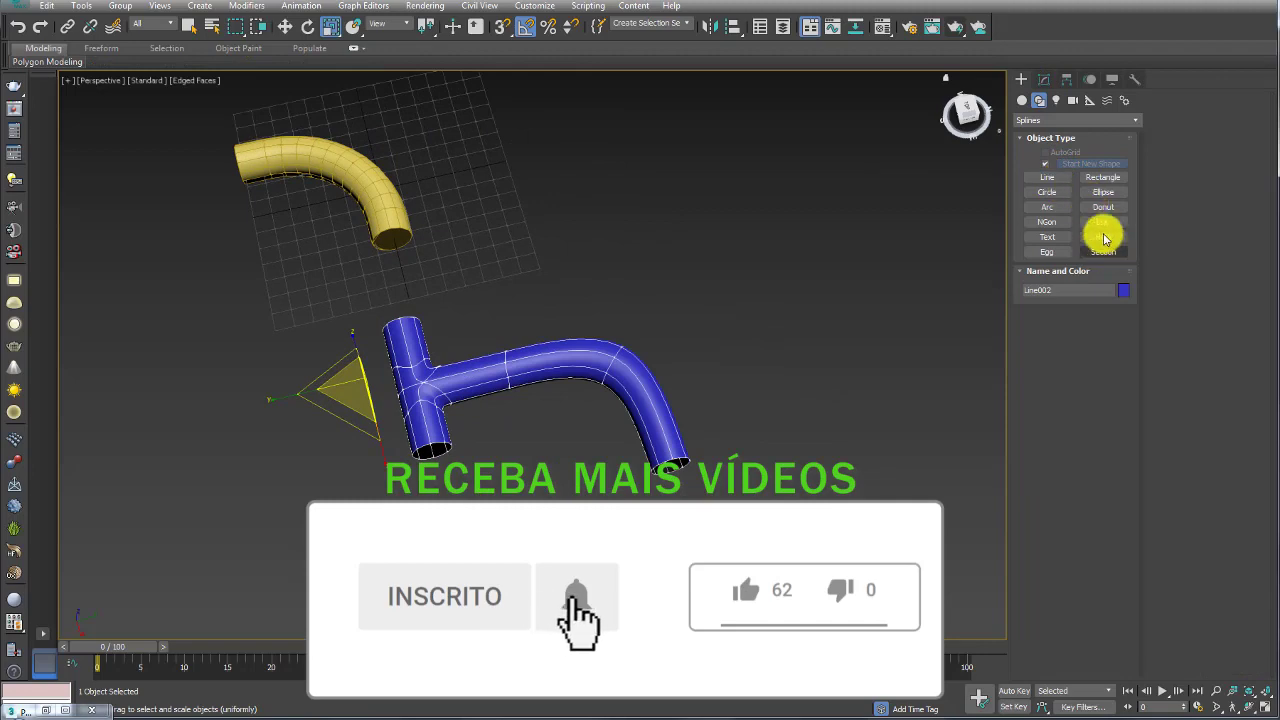
Step: Create a small single-segment Plane beside the pipe
click(1022, 100)
click(1102, 225)
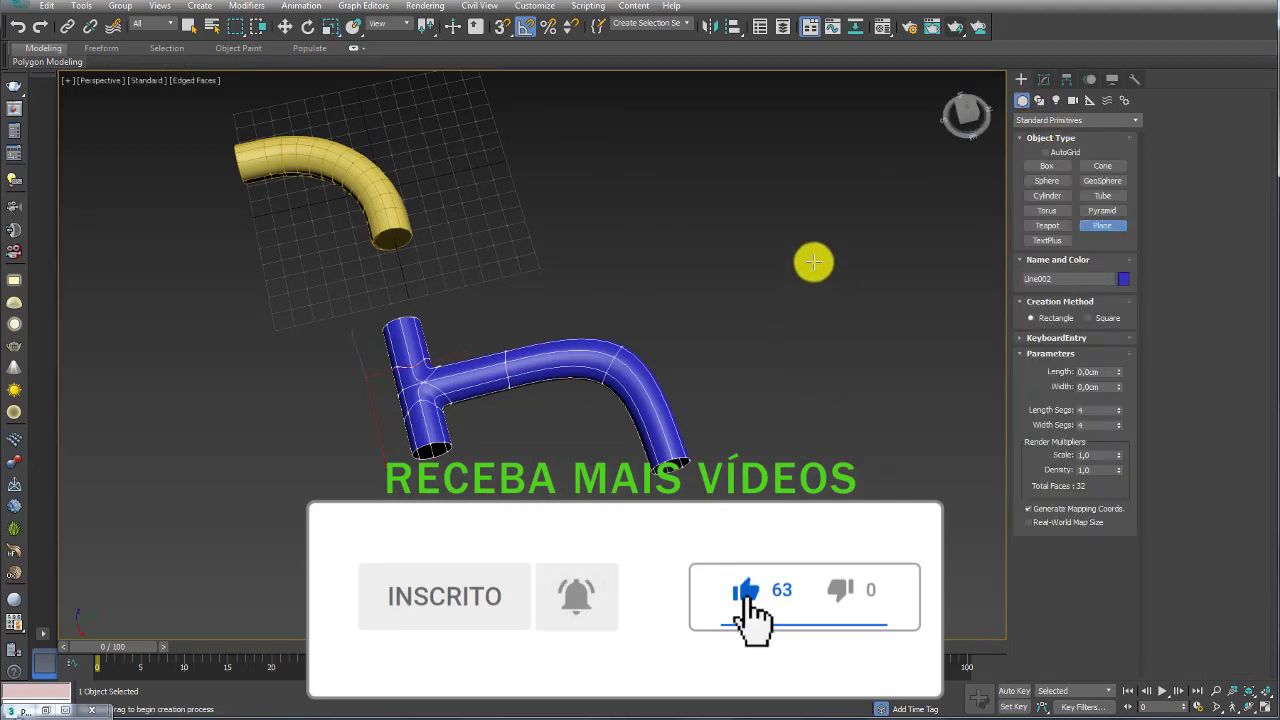
middle_drag(646, 349, 576, 364)
scroll(576, 364, up, 3)
drag(603, 277, 678, 310)
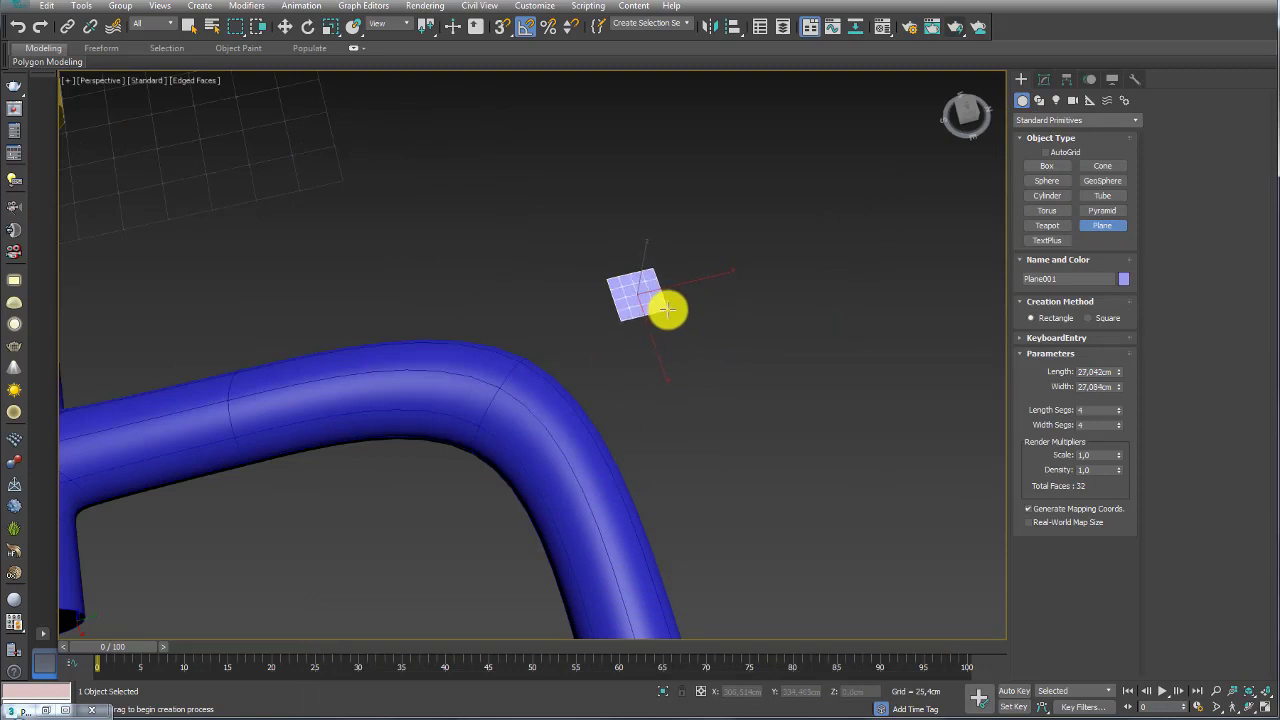
key(r)
scroll(636, 292, up, 3)
click(1043, 79)
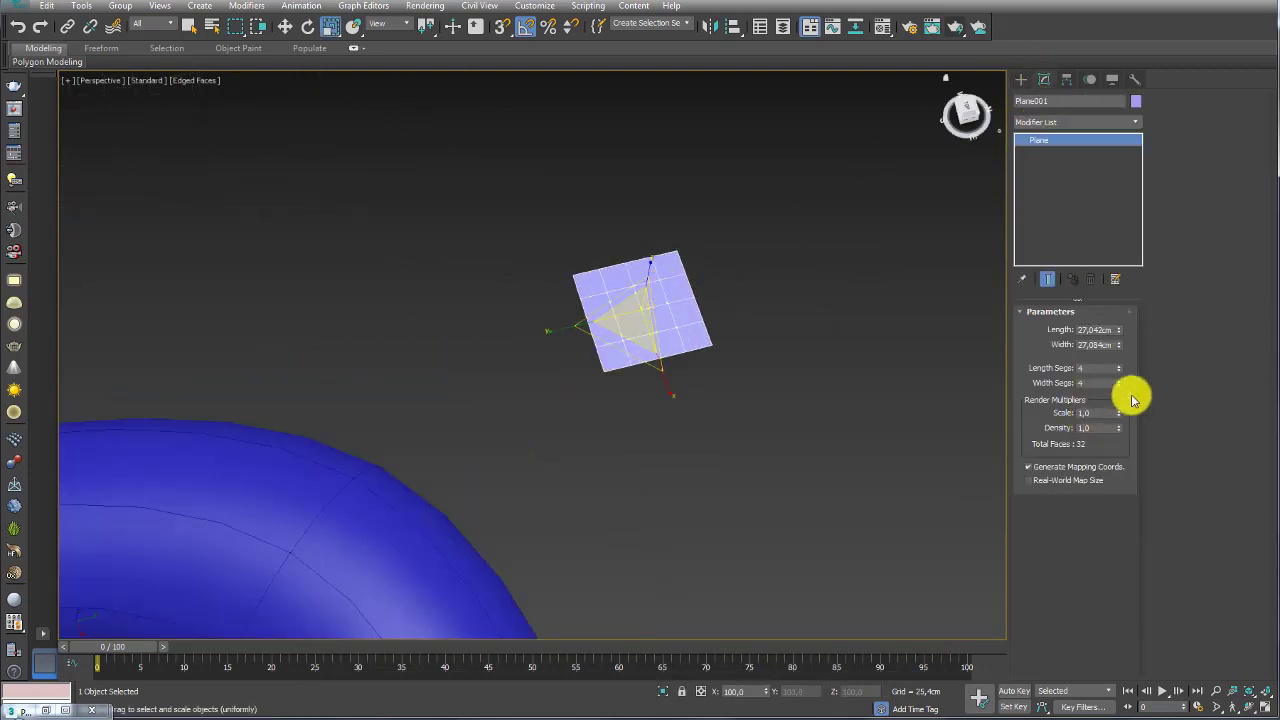
Step: Convert the plane to Editable Poly, move its top vertices down into a thin strip, and Connect its edges
right_click(670, 290)
mouse_move(697, 459)
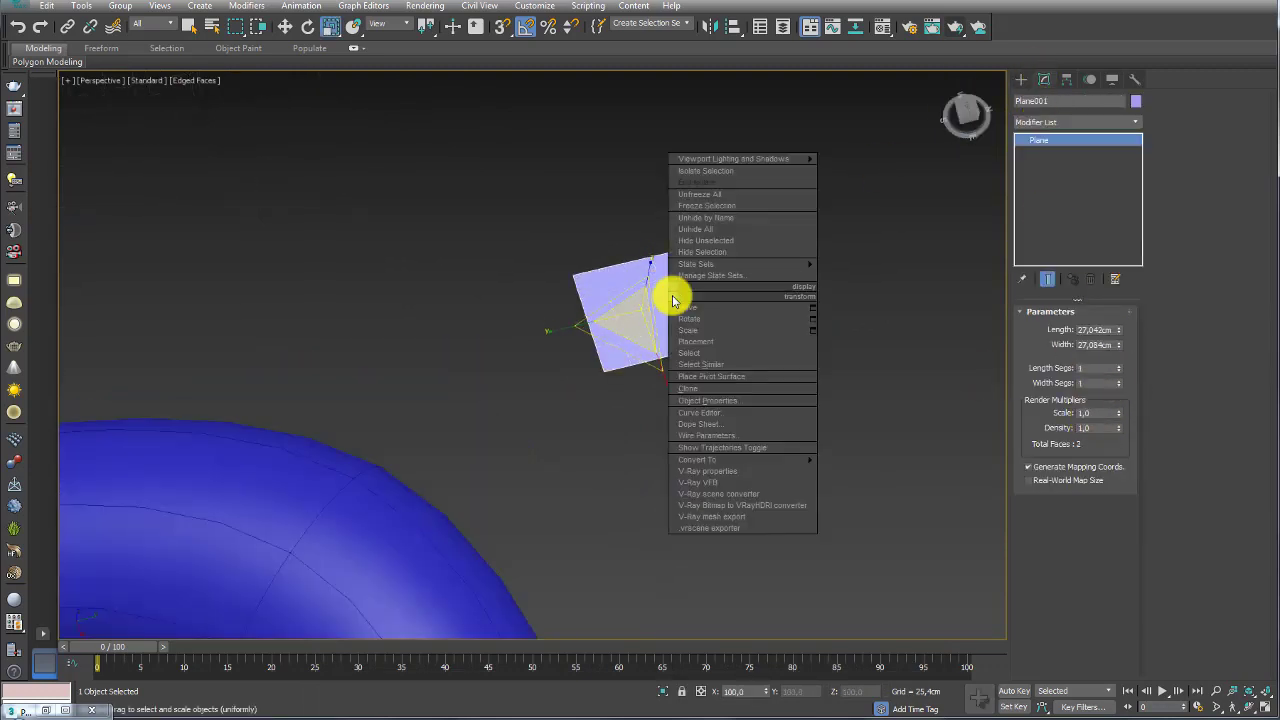
click(848, 471)
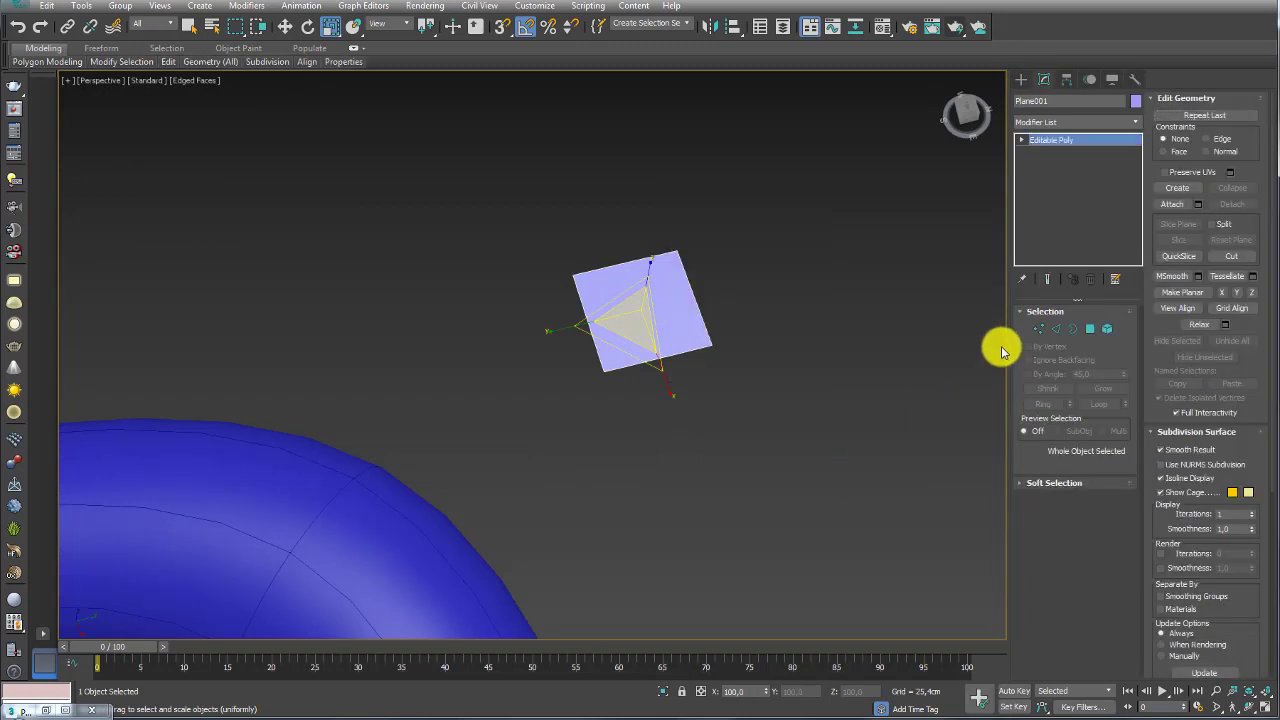
click(1039, 328)
drag(496, 299, 600, 271)
key(w)
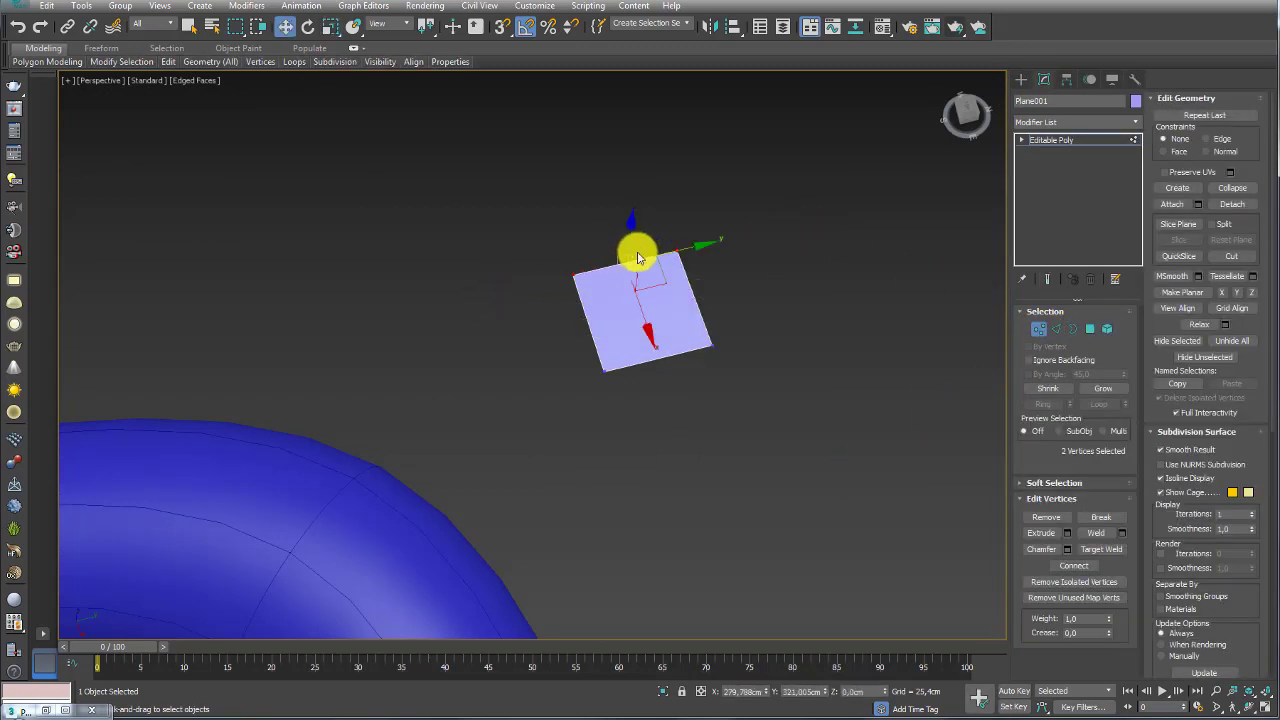
mouse_move(651, 343)
mouse_down()
mouse_move(668, 394)
mouse_move(655, 377)
mouse_up()
click(1056, 328)
click(1121, 581)
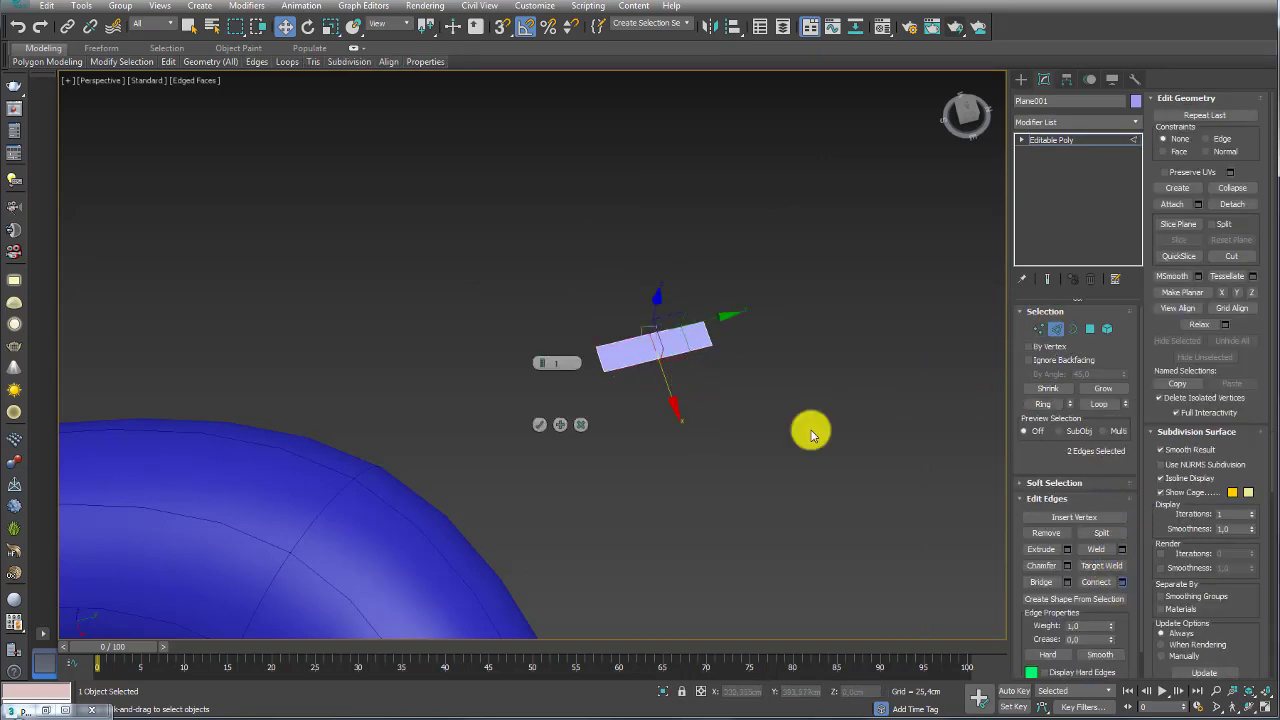